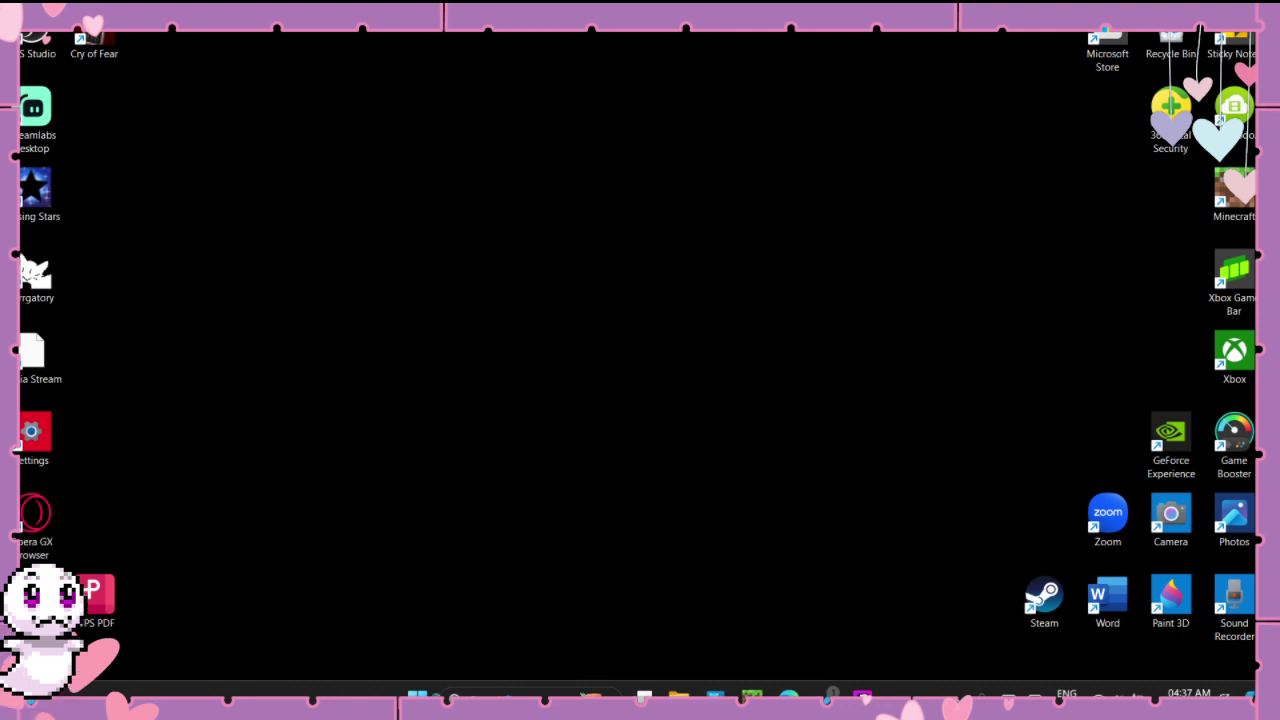
pyautogui.click(455, 697)
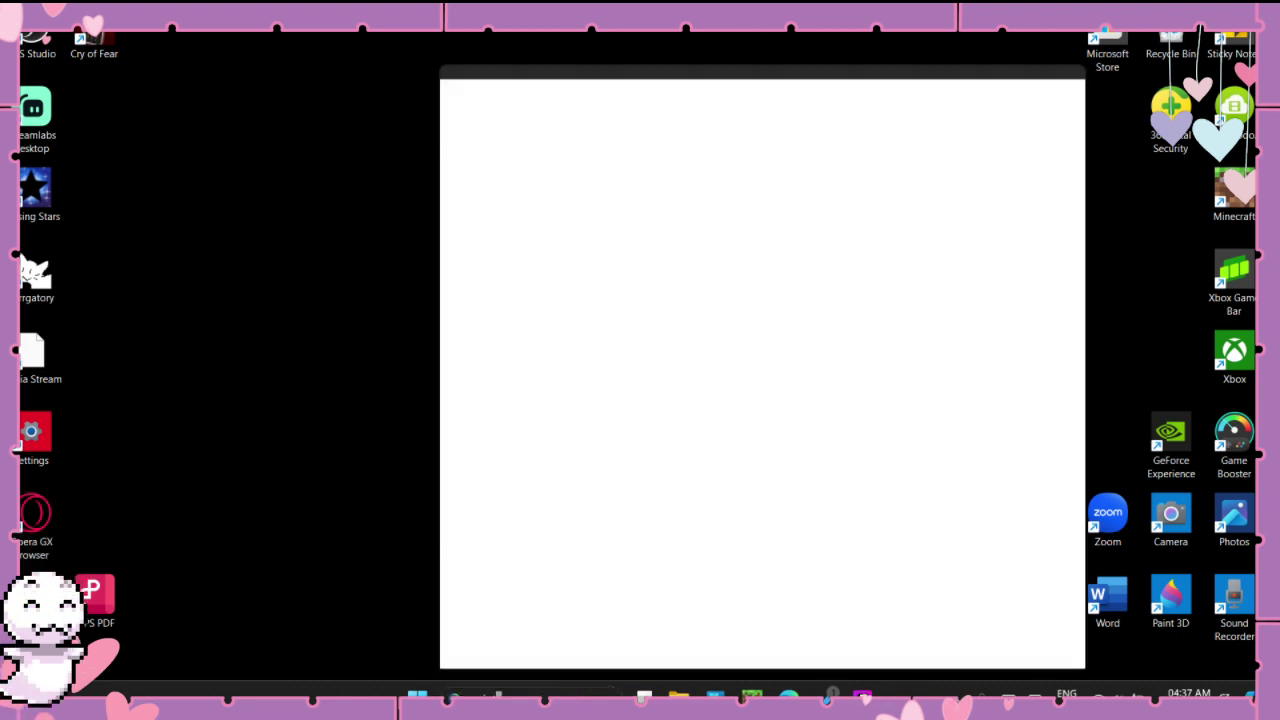
pyautogui.write('paint')
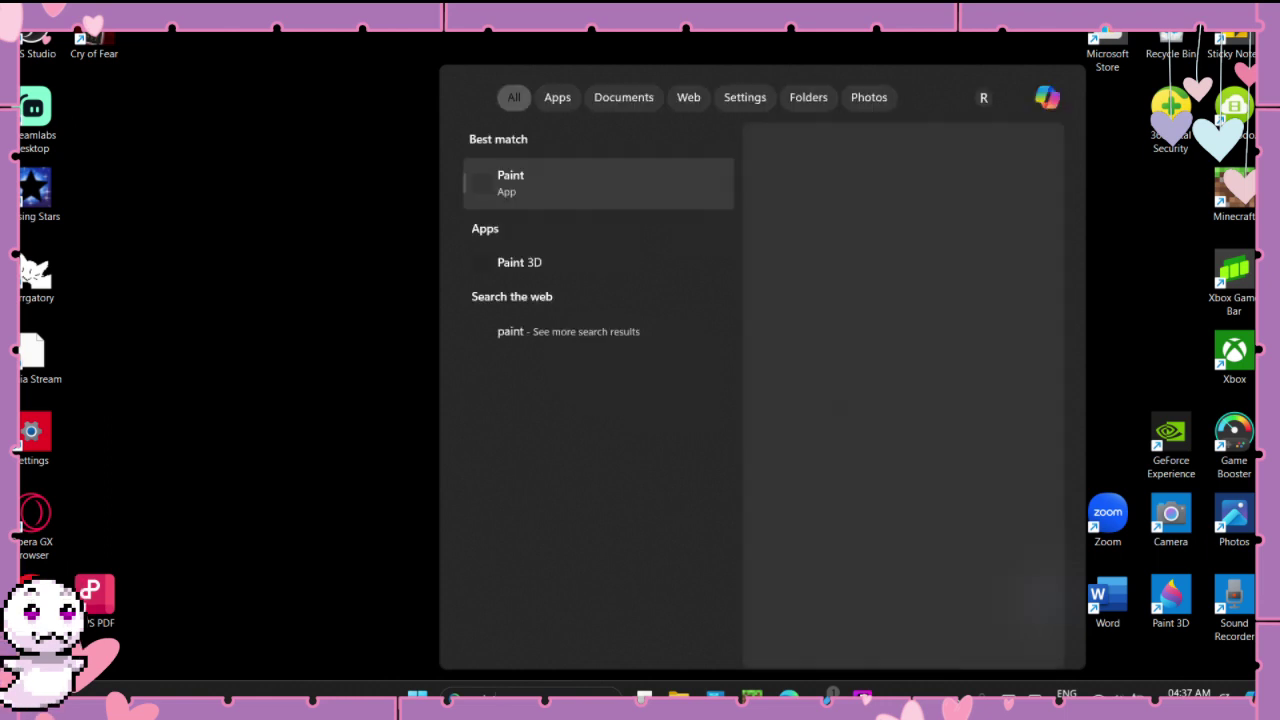
pyautogui.press('Return')
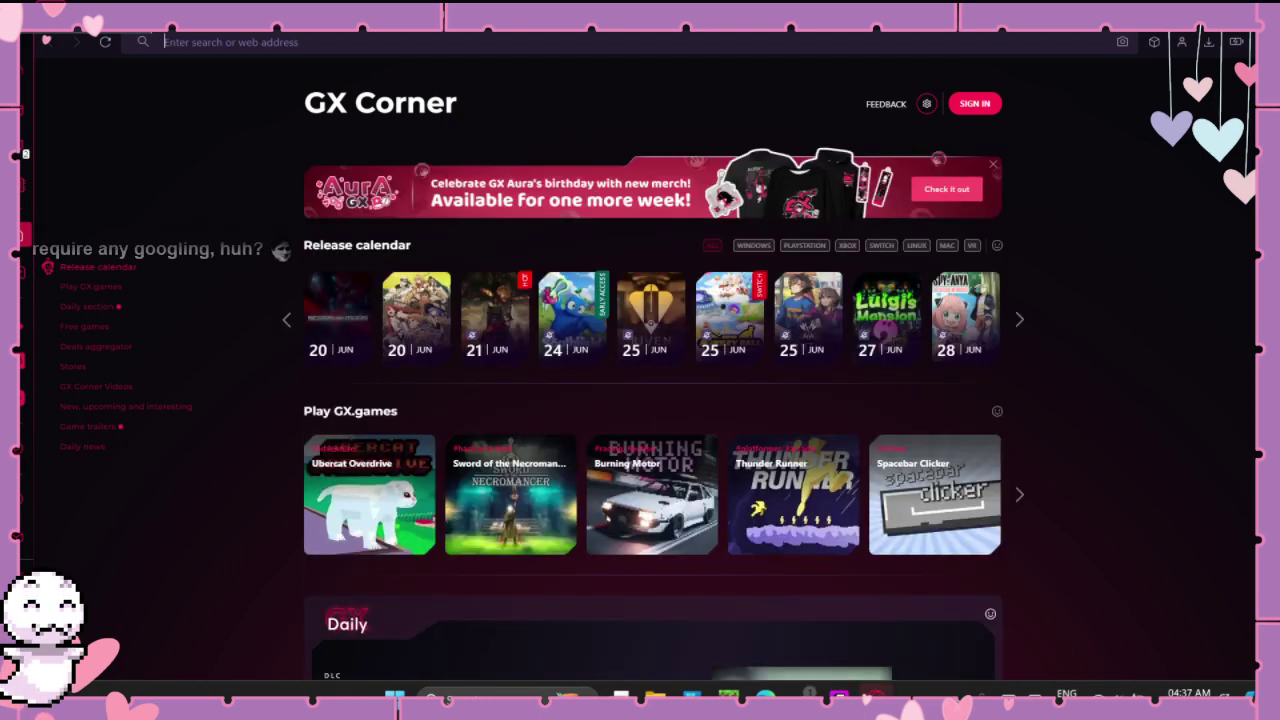
pyautogui.click(164, 42)
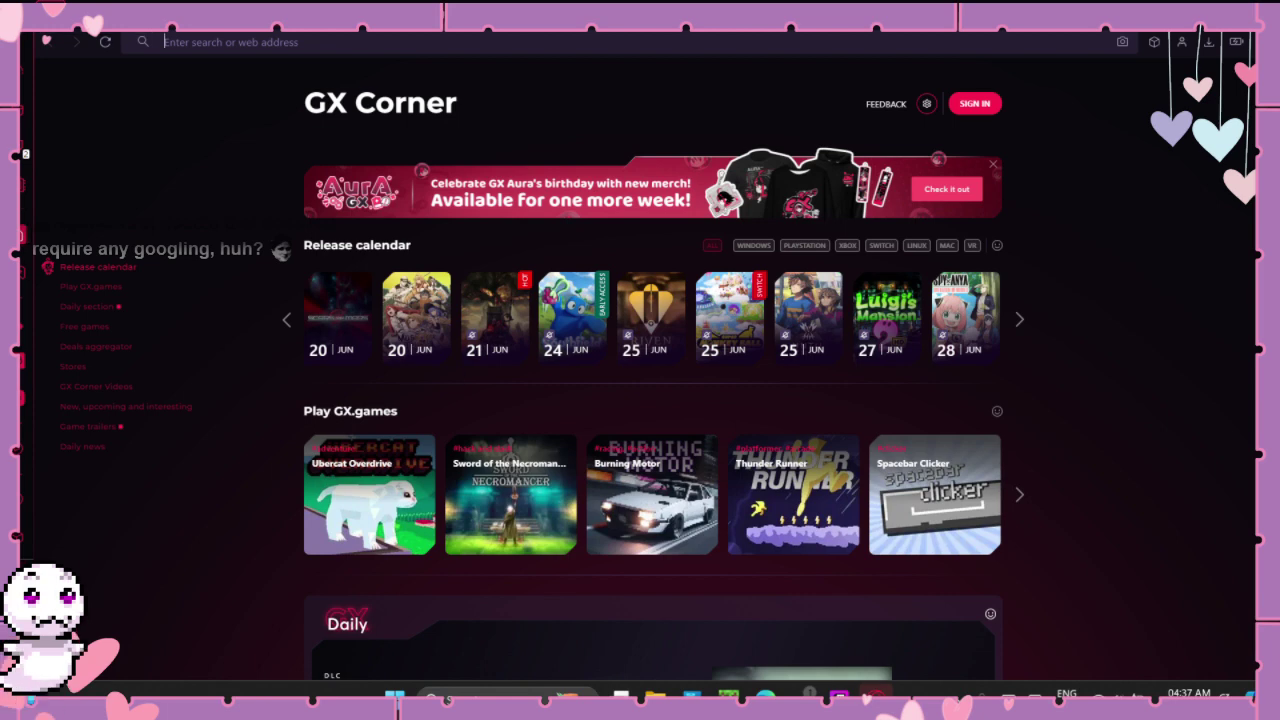
pyautogui.press('super+d')
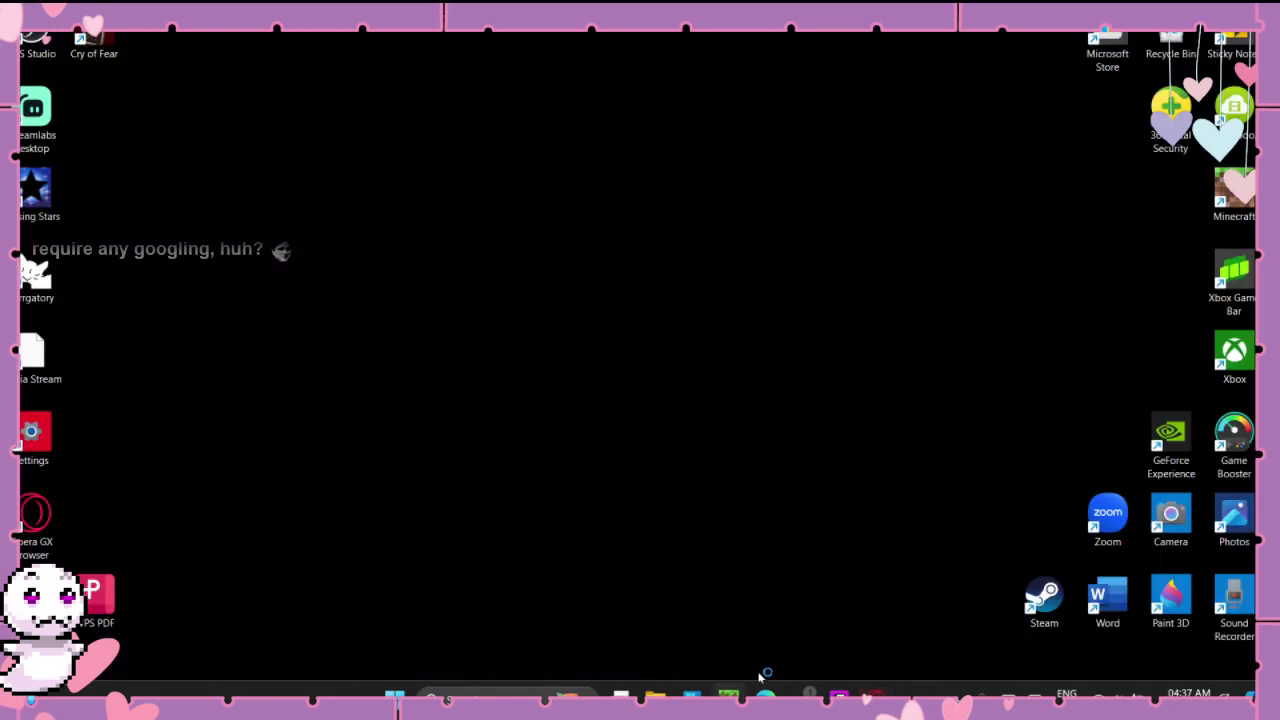
pyautogui.moveTo(876, 692)
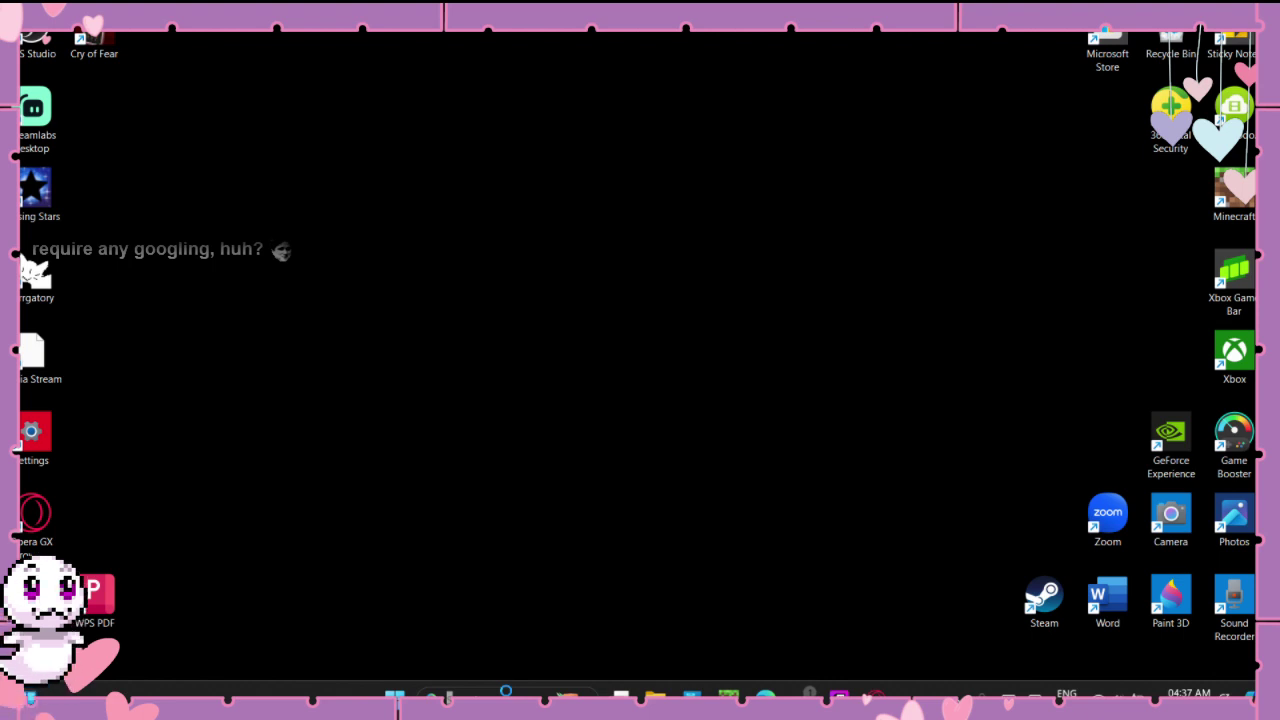
# Step: Find the Paint app on the computer and open it with a blank canvas
pyautogui.click(506, 691)
pyautogui.write('paint')
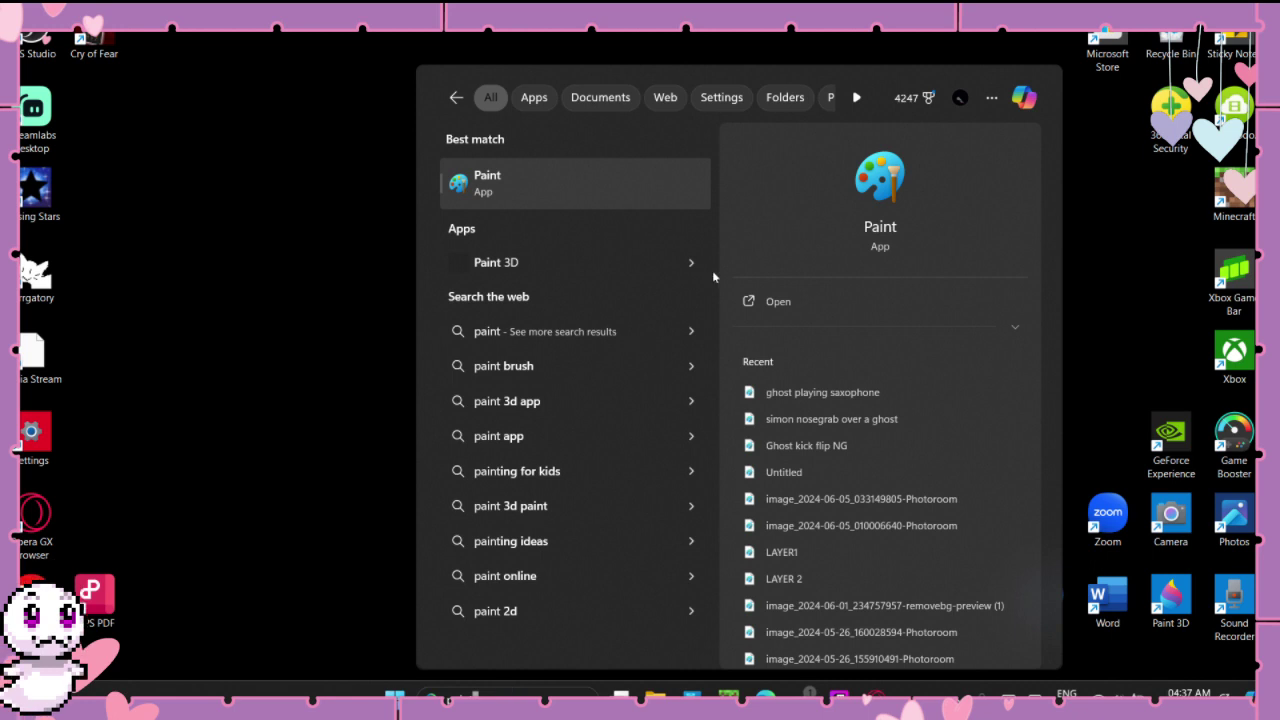
pyautogui.click(780, 301)
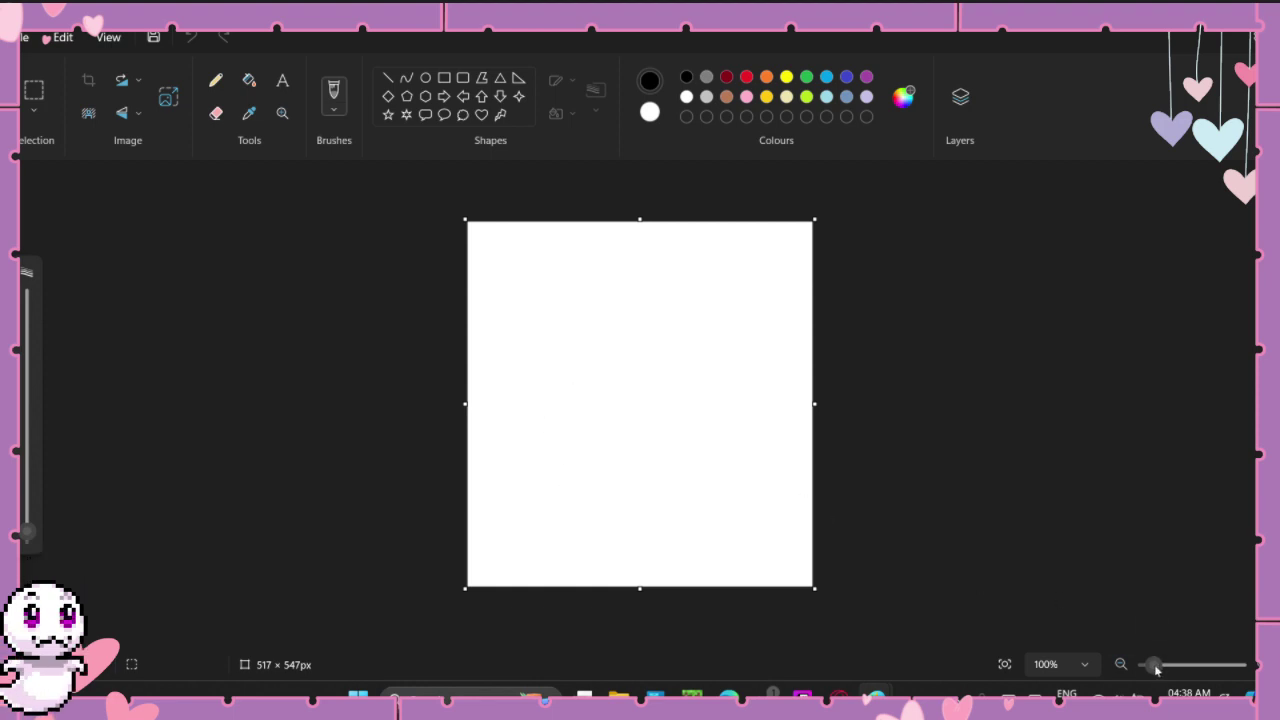
# Step: Set the brush size to 2 px for drawing on the blank canvas
pyautogui.moveTo(1156, 670)
pyautogui.moveTo(1156, 670); pyautogui.dragTo(1165, 666)
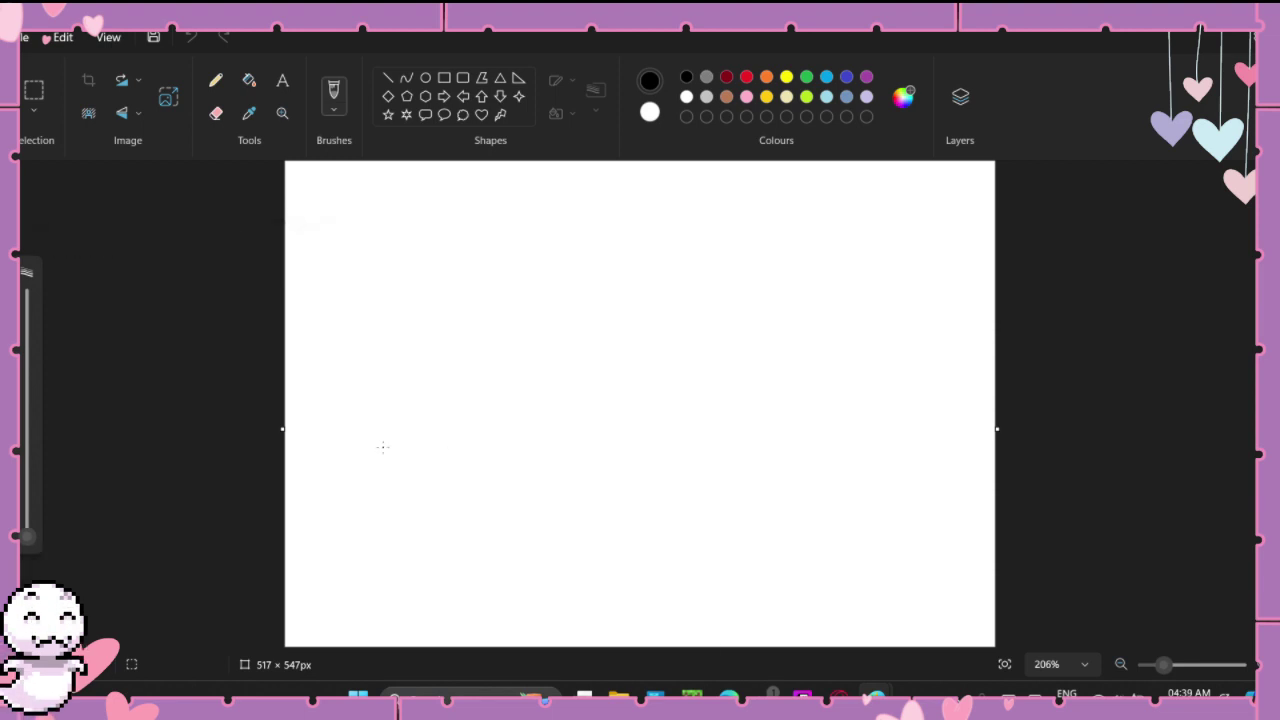
pyautogui.press('XF86MonBrightnessDown')
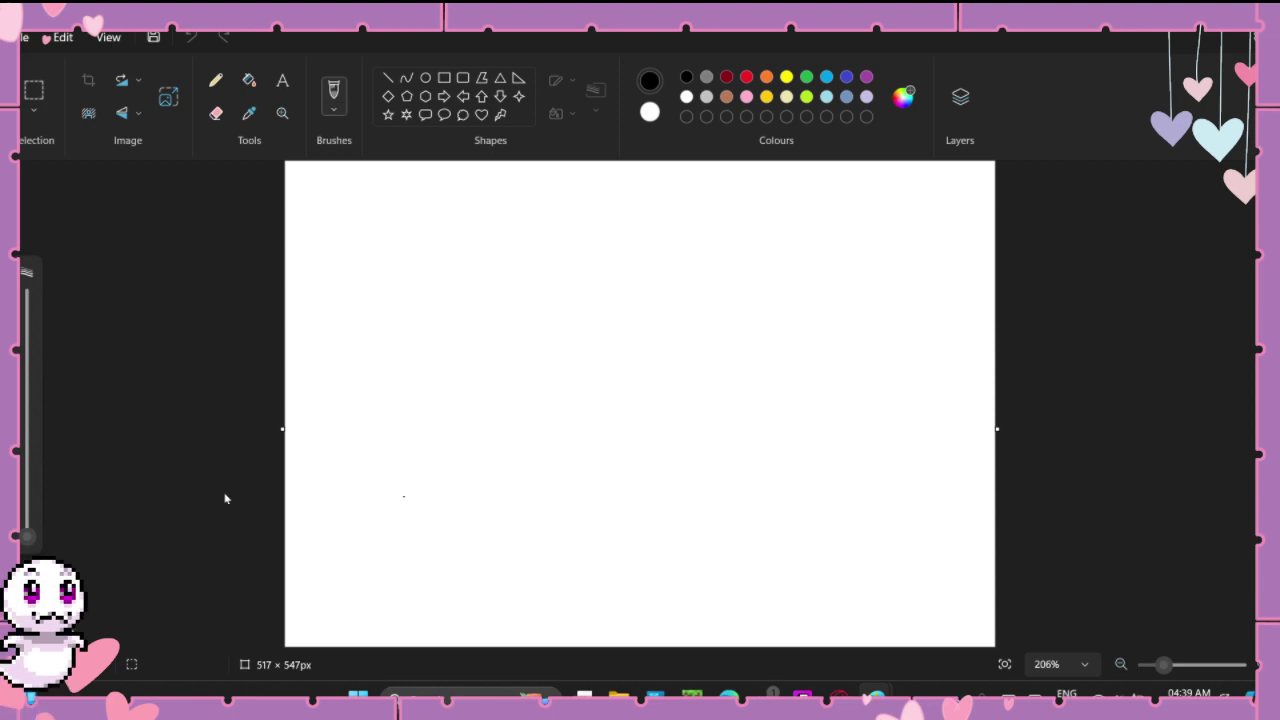
pyautogui.click(36, 539)
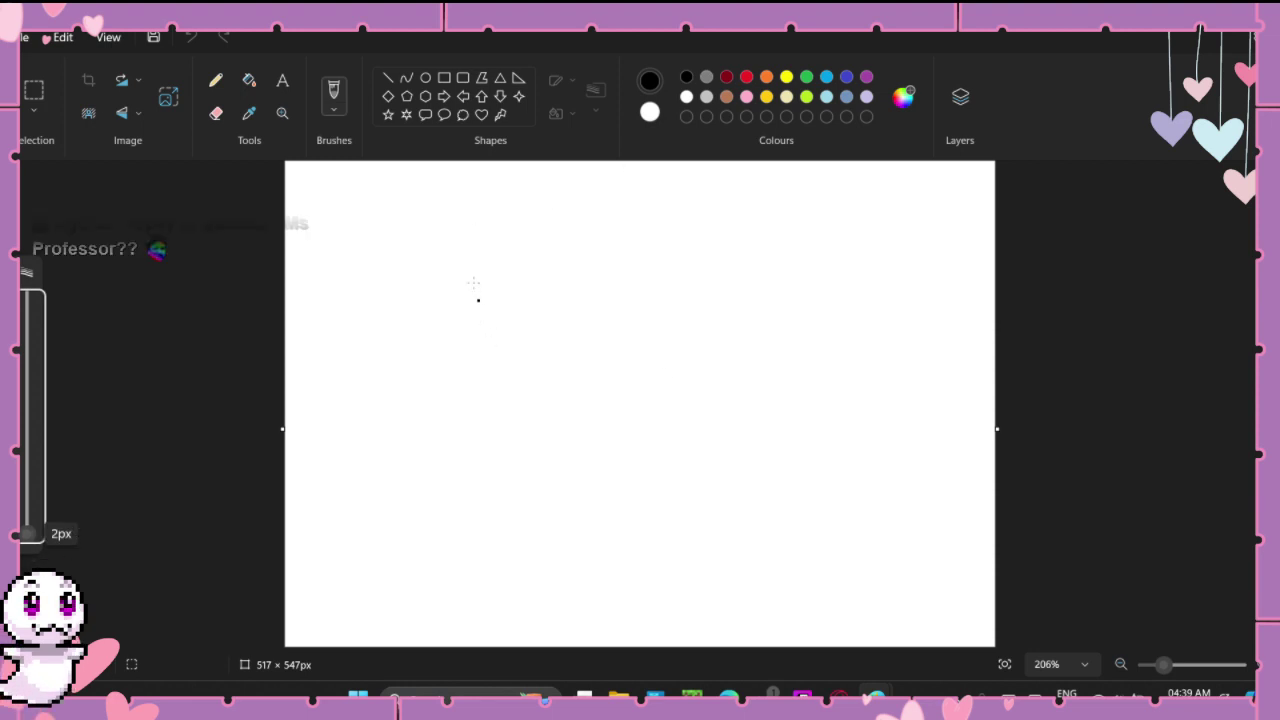
pyautogui.moveTo(469, 252); pyautogui.dragTo(481, 315)
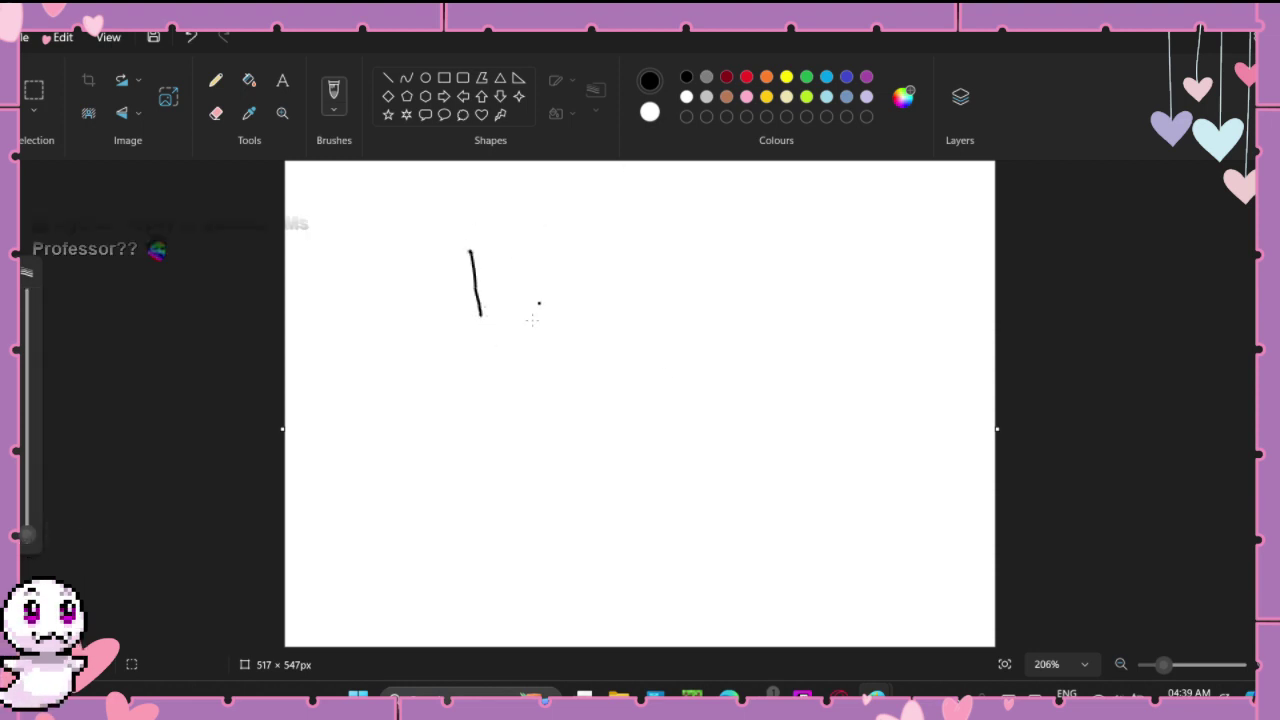
pyautogui.hotkey('ctrl', 'z')
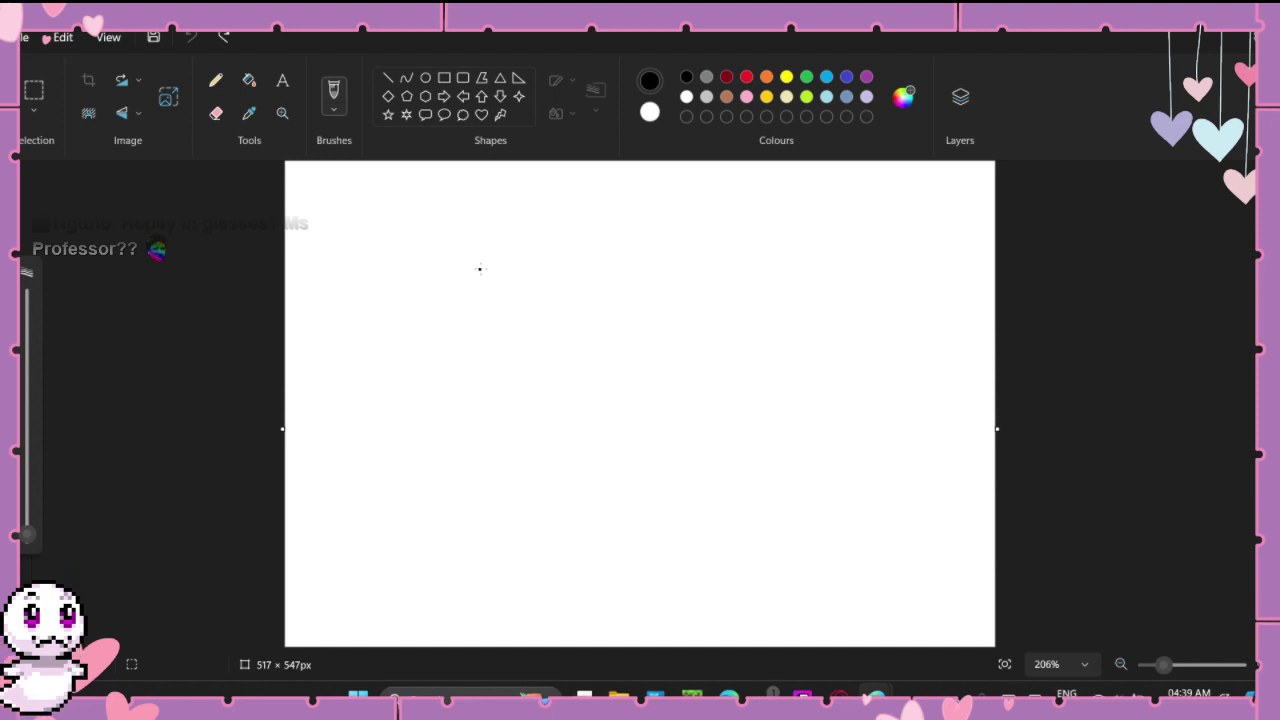
pyautogui.moveTo(480, 268); pyautogui.dragTo(476, 394)
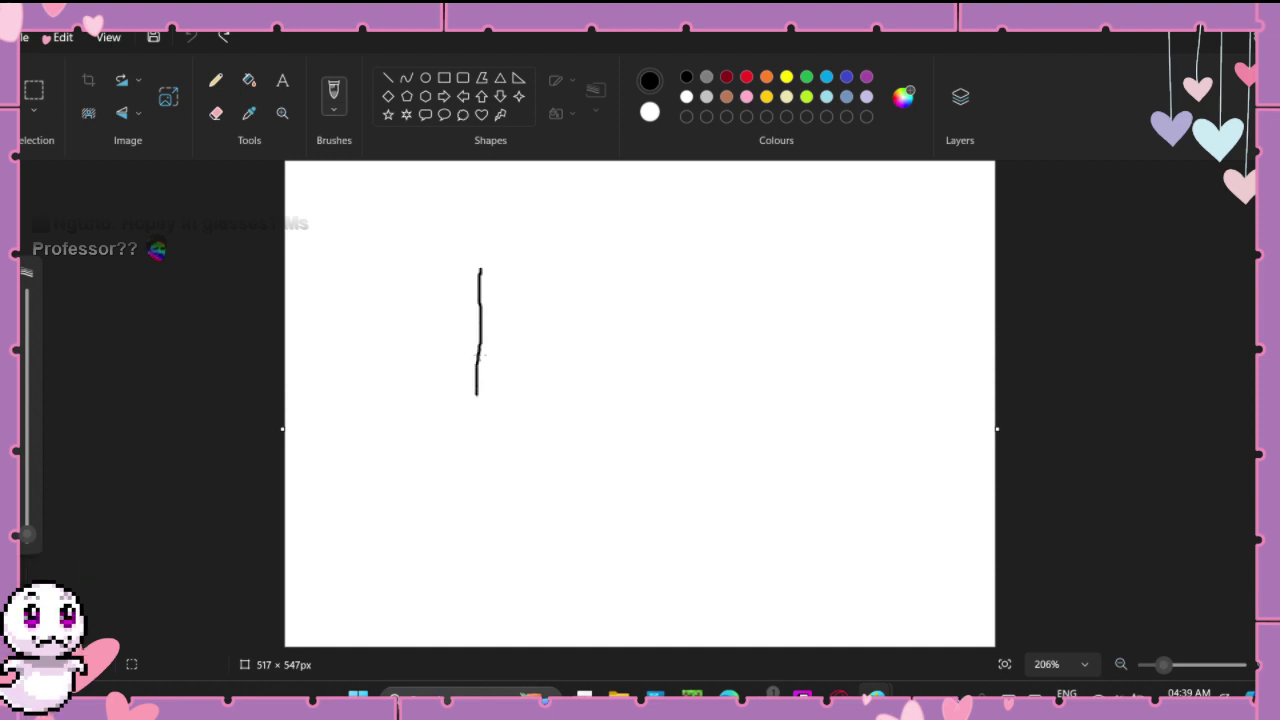
pyautogui.hotkey('ctrl', 'z')
pyautogui.click(482, 354)
# Step: Draw the left and top edges of a monitor screen in black in the upper middle of the canvas
pyautogui.moveTo(1170, 670); pyautogui.dragTo(1158, 675)
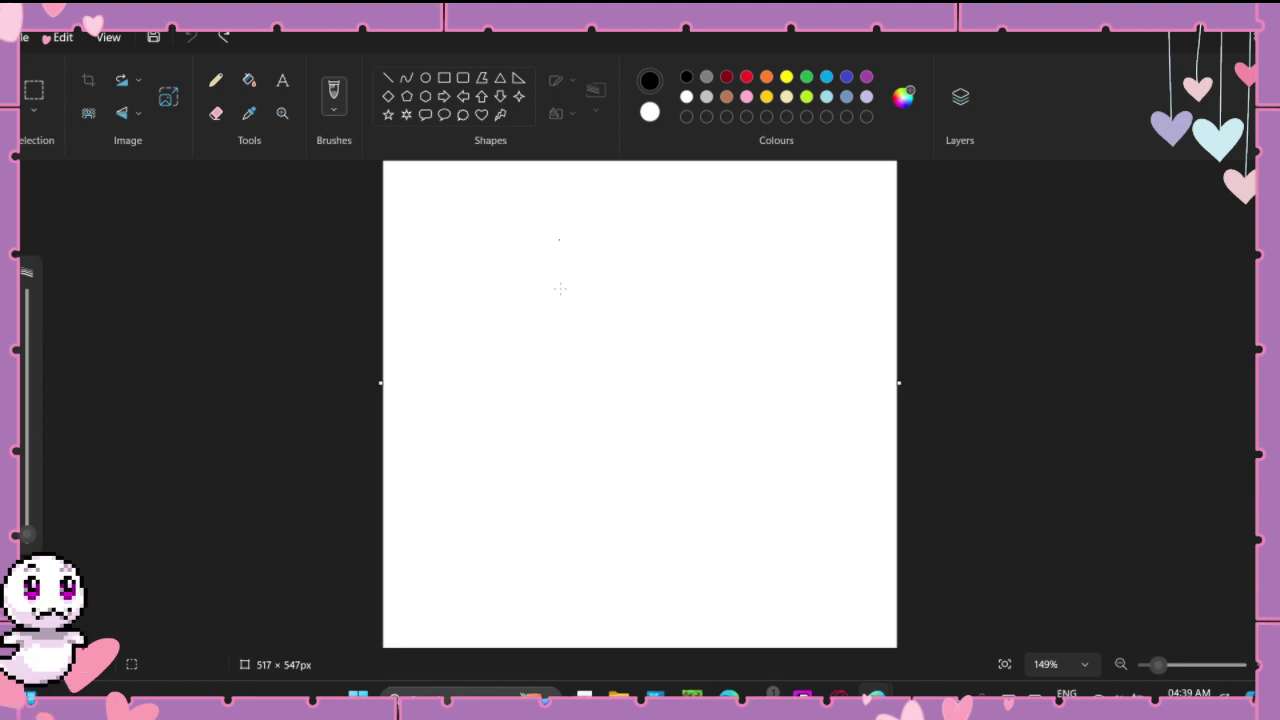
pyautogui.moveTo(559, 240); pyautogui.dragTo(559, 297)
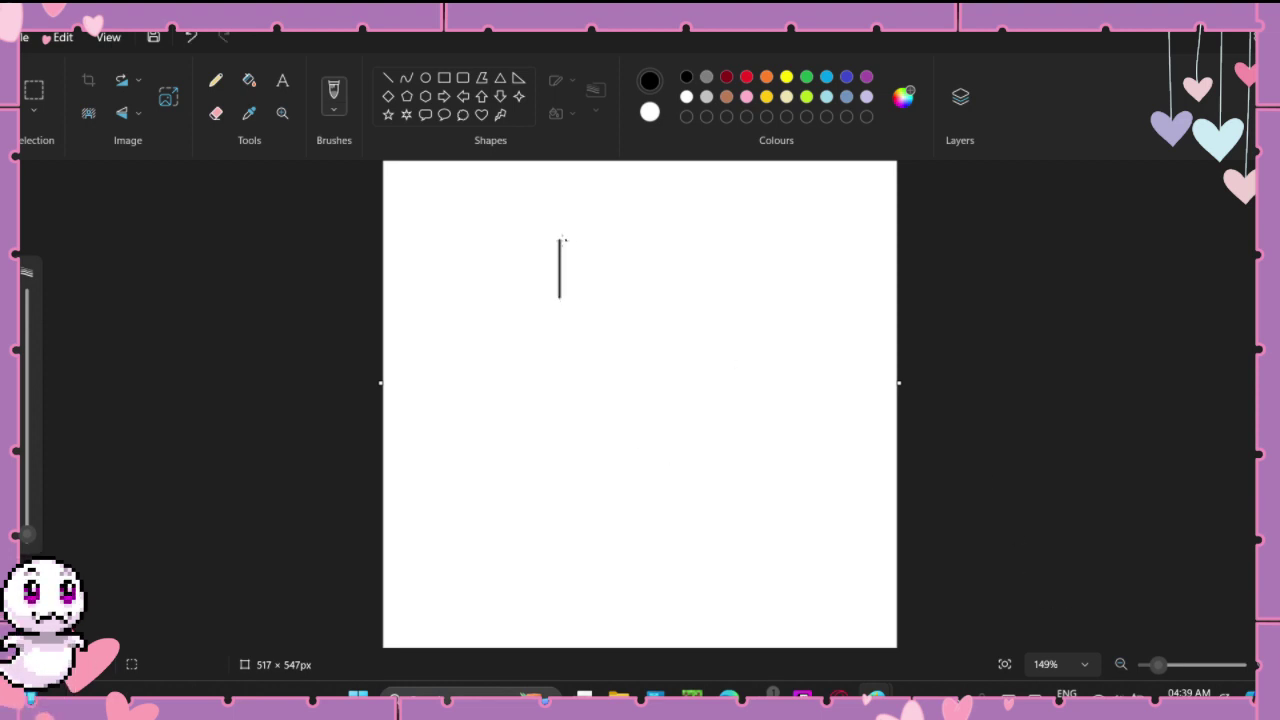
pyautogui.moveTo(559, 240)
pyautogui.mouseDown()
pyautogui.moveTo(658, 230)
pyautogui.moveTo(674, 272)
pyautogui.mouseUp()
pyautogui.hotkey('ctrl', 'z')
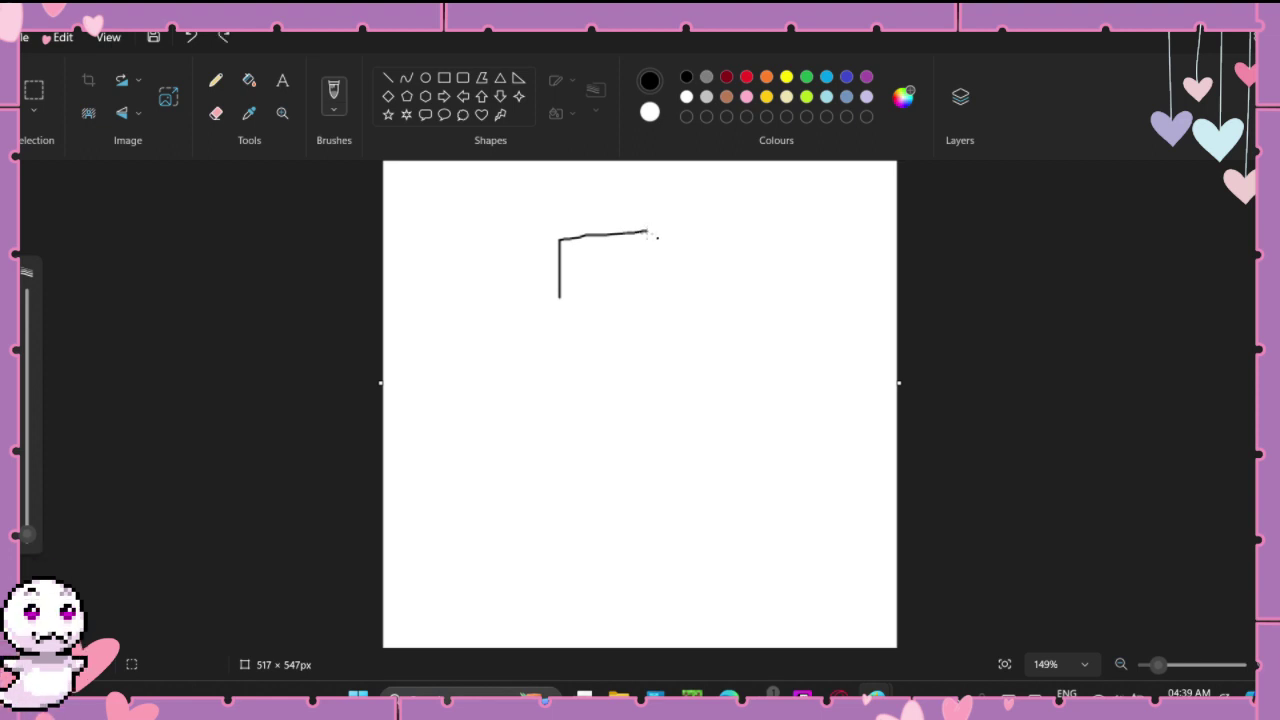
pyautogui.hotkey('ctrl', 'z')
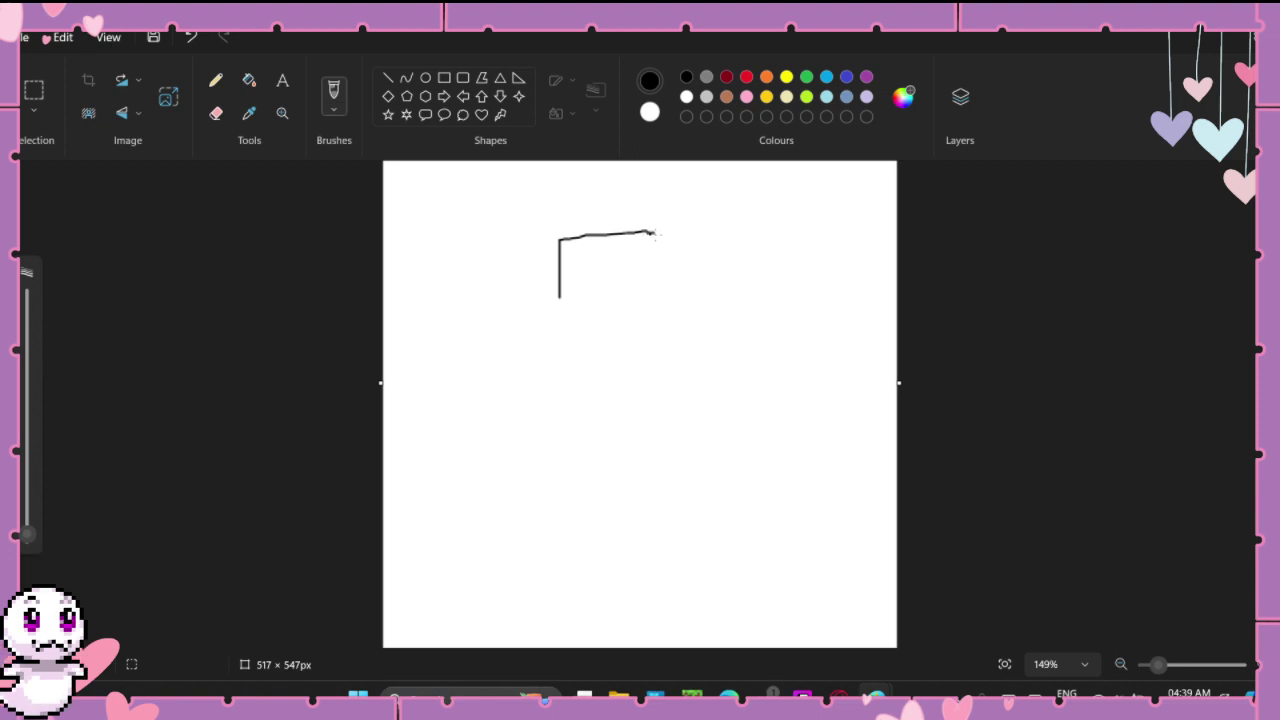
pyautogui.moveTo(653, 232); pyautogui.dragTo(666, 289)
pyautogui.hotkey('ctrl', 'z')
pyautogui.hotkey('ctrl', 'z')
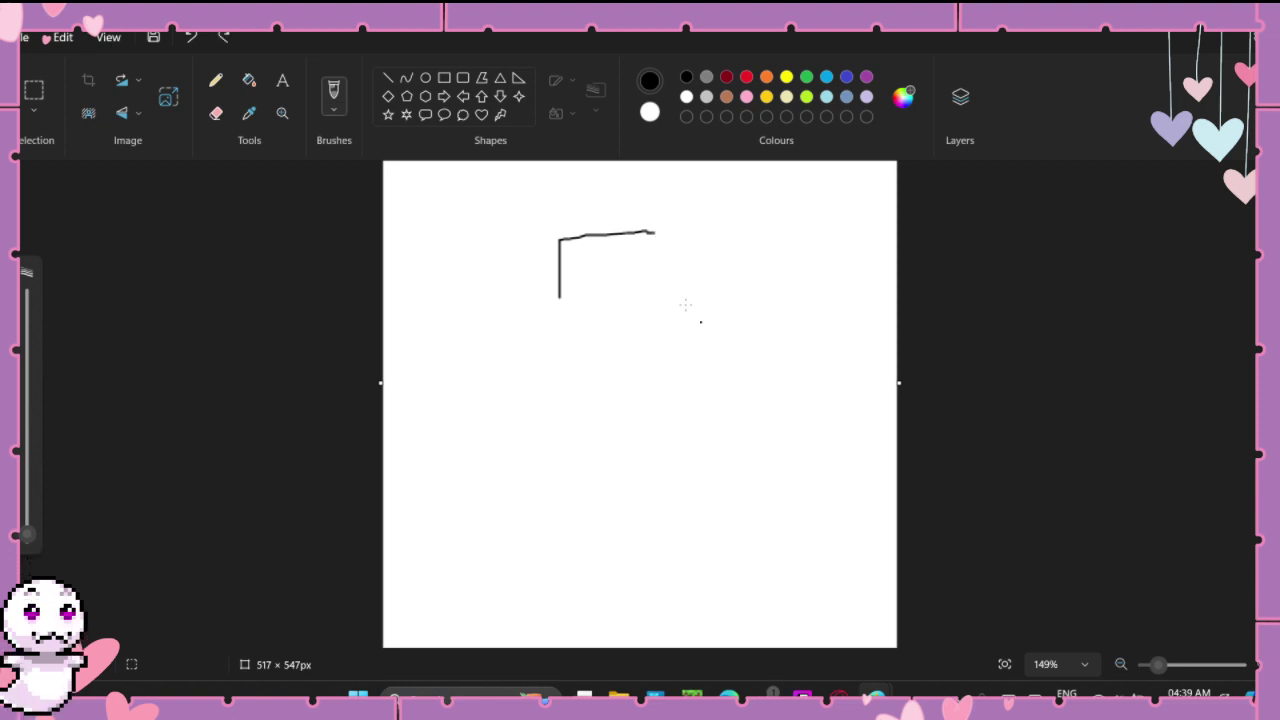
pyautogui.scroll(2, 668, 388)
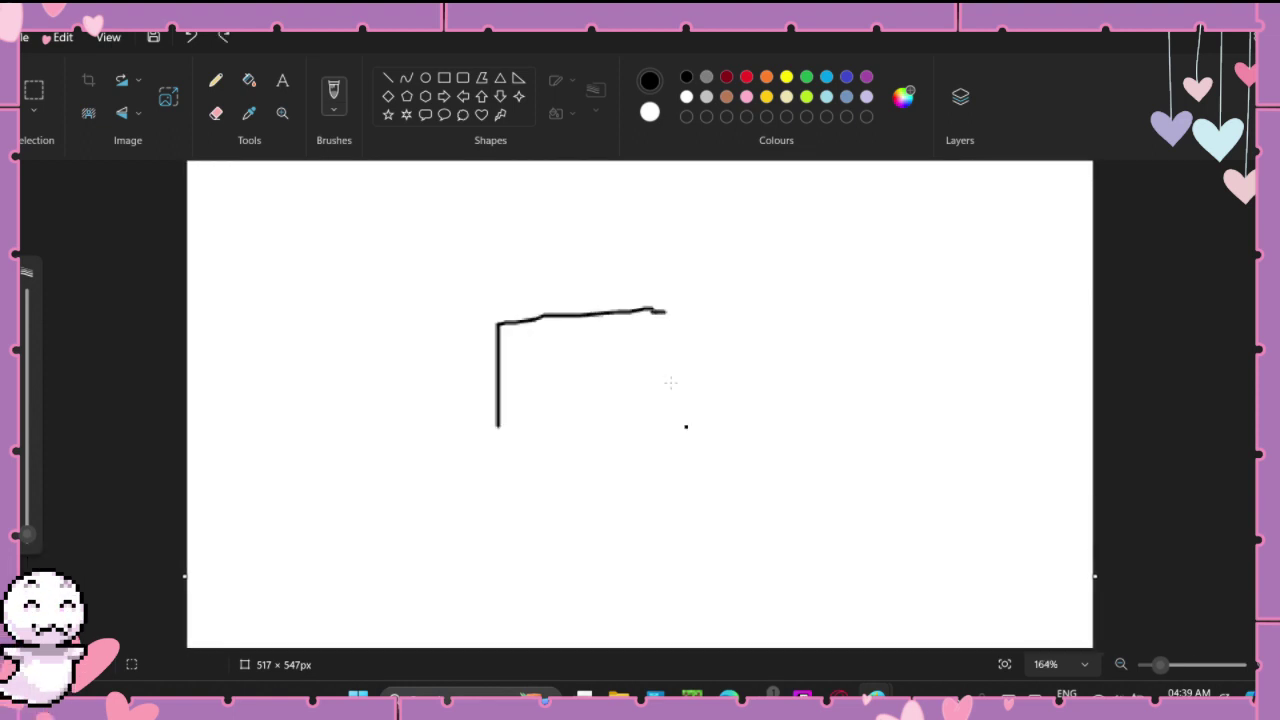
pyautogui.scroll(1, 670, 382)
pyautogui.moveTo(667, 368); pyautogui.dragTo(673, 390)
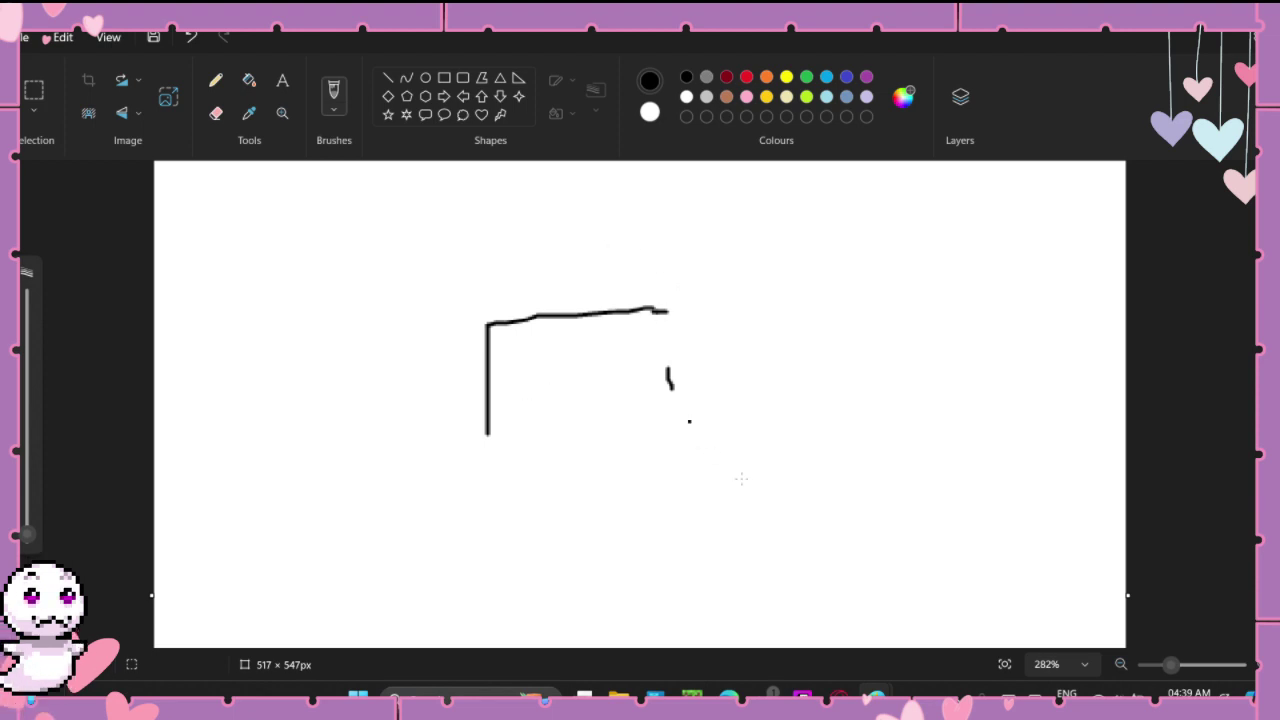
pyautogui.hotkey('ctrl', 'z')
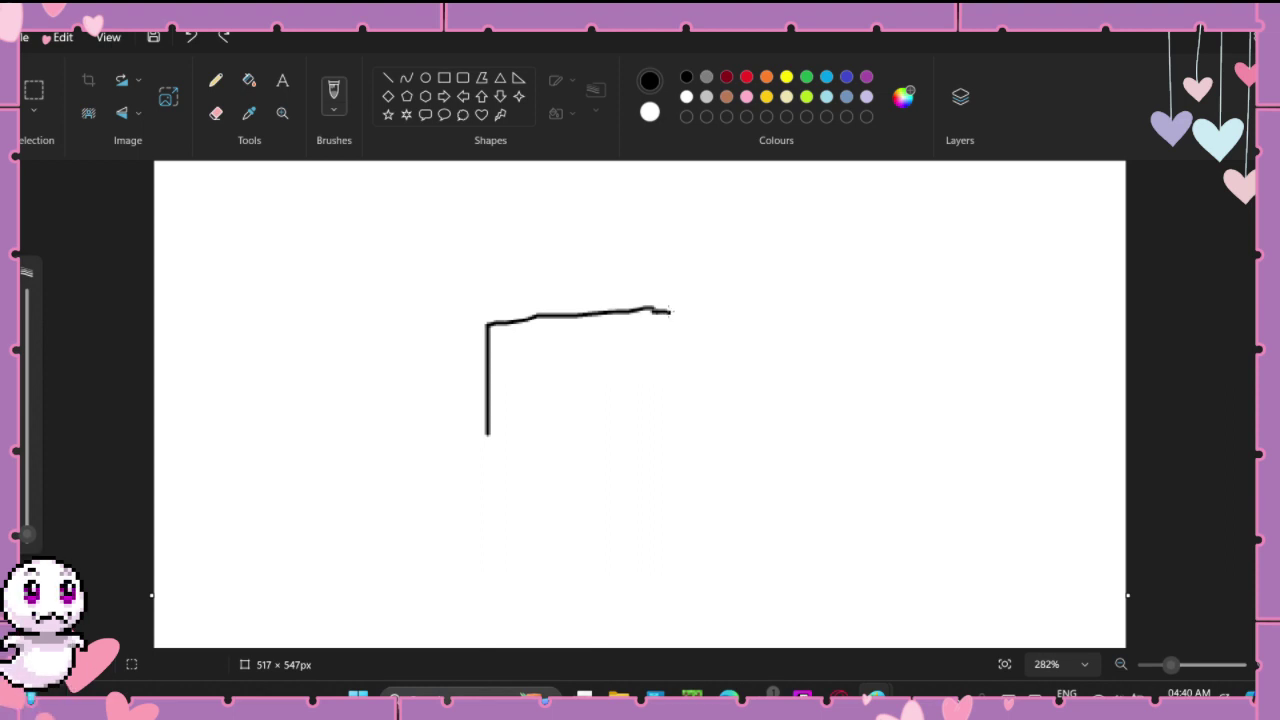
pyautogui.moveTo(670, 311); pyautogui.dragTo(673, 436)
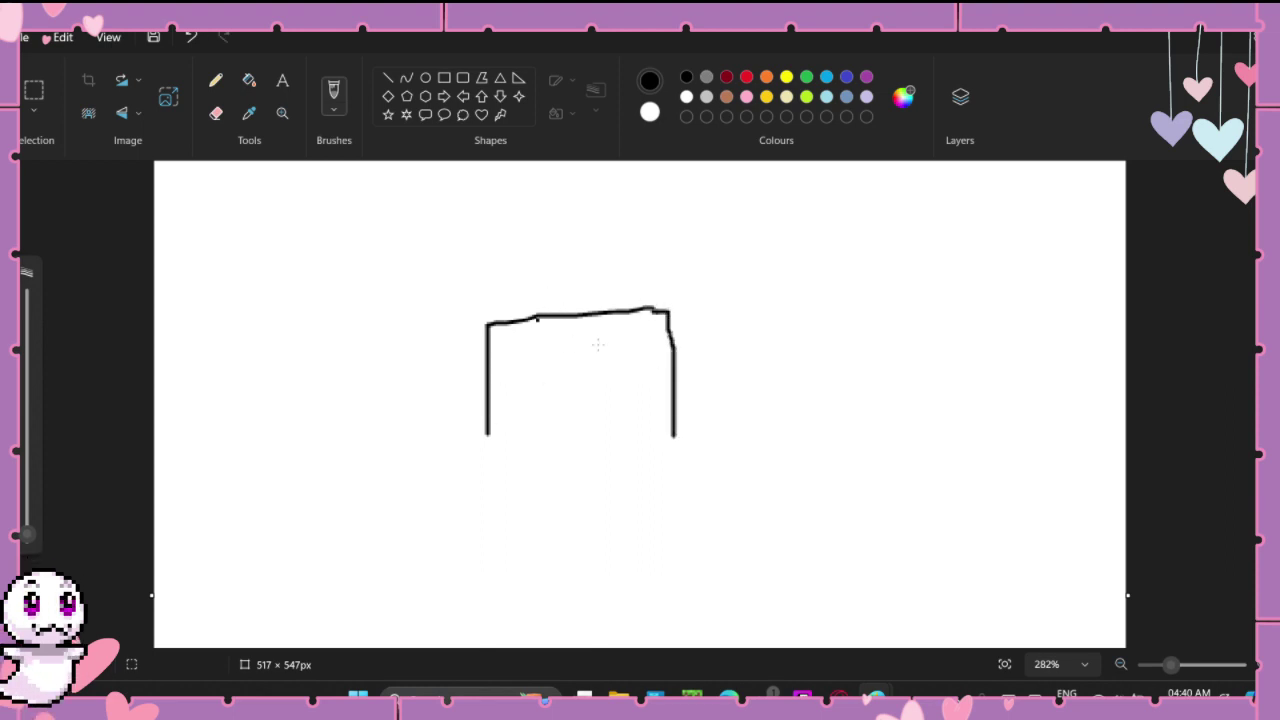
pyautogui.hotkey('ctrl', 'z')
# Step: Draw the right and bottom edges of the monitor screen freehand to close the rectangle
pyautogui.moveTo(669, 314); pyautogui.dragTo(676, 419)
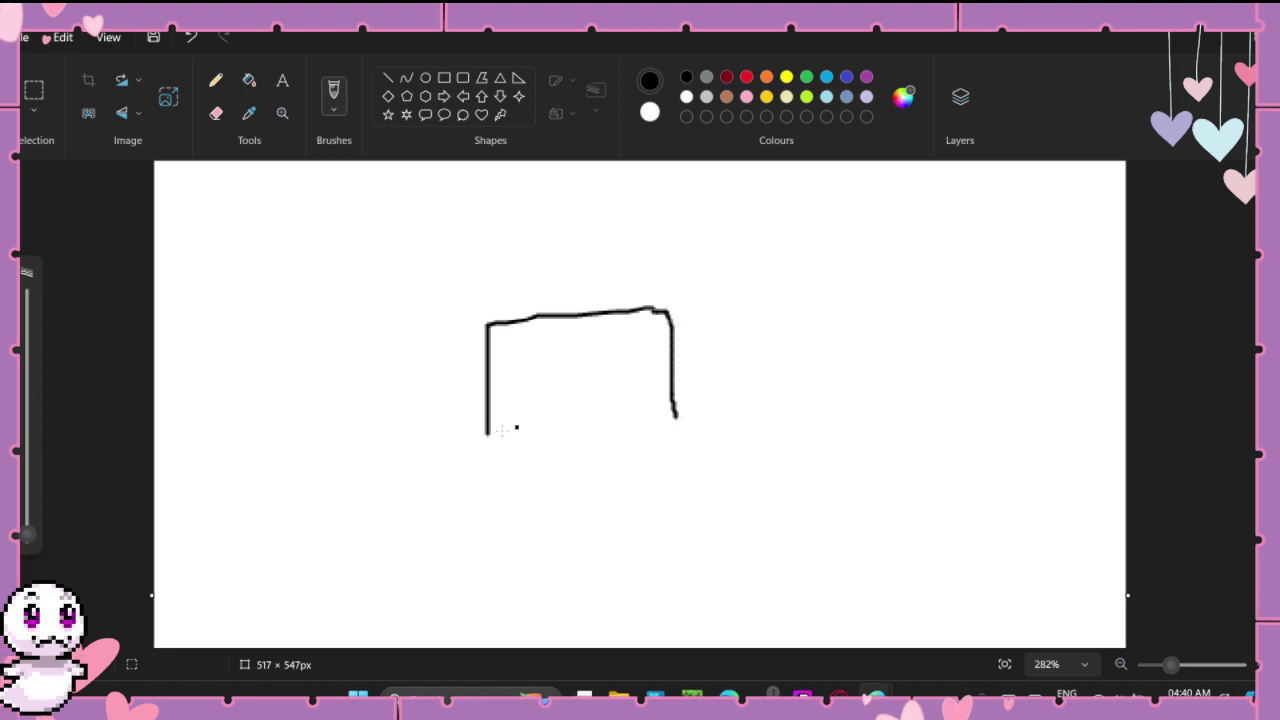
pyautogui.moveTo(489, 434); pyautogui.dragTo(680, 421)
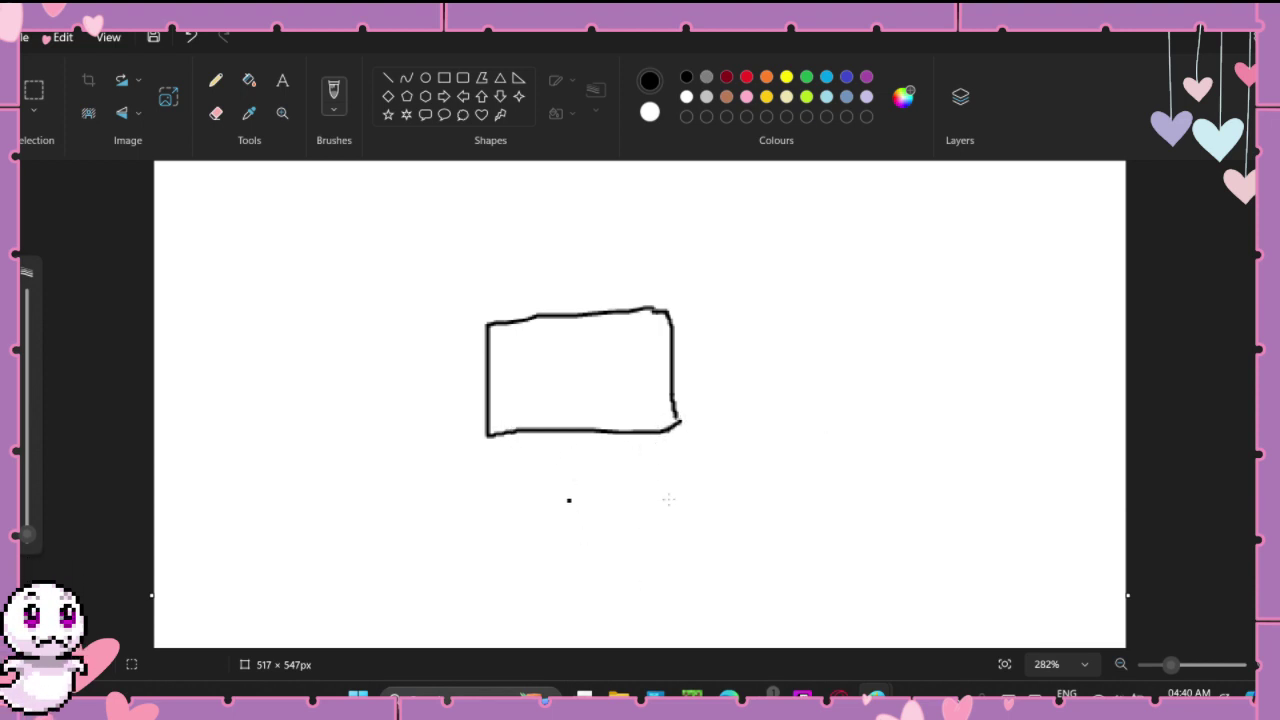
pyautogui.hotkey('ctrl', 'z')
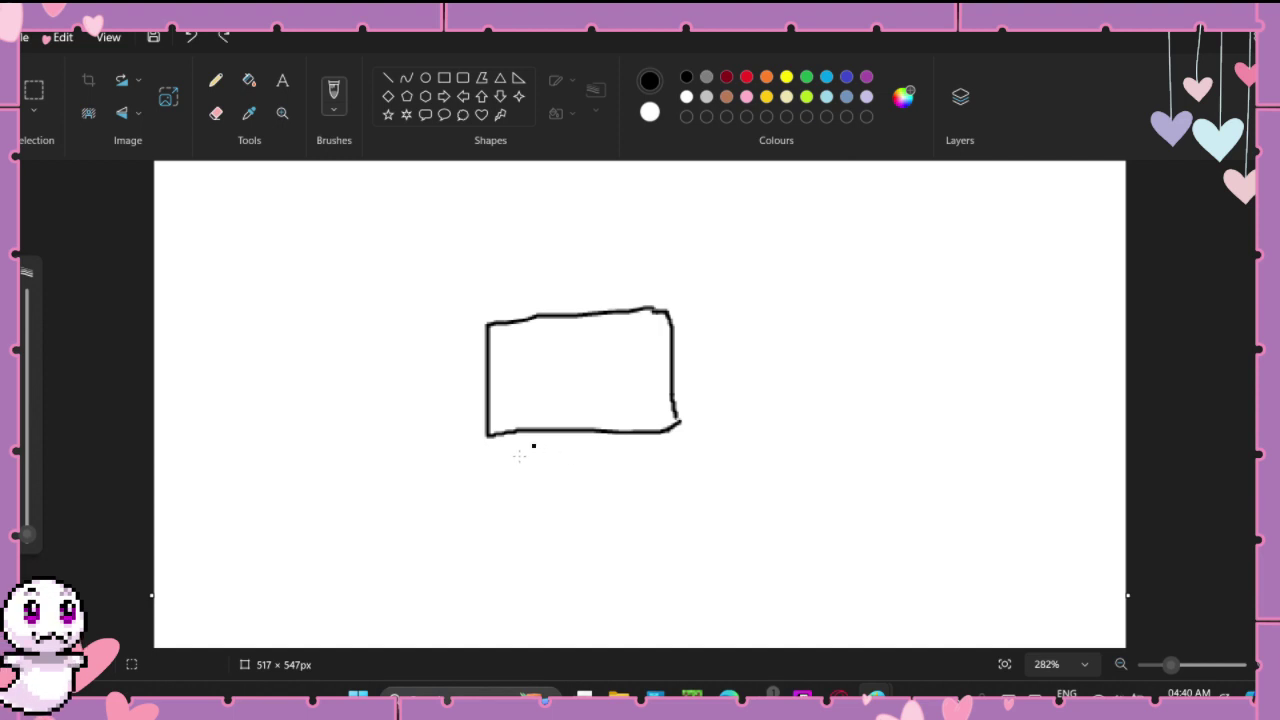
pyautogui.hotkey('ctrl', 'z')
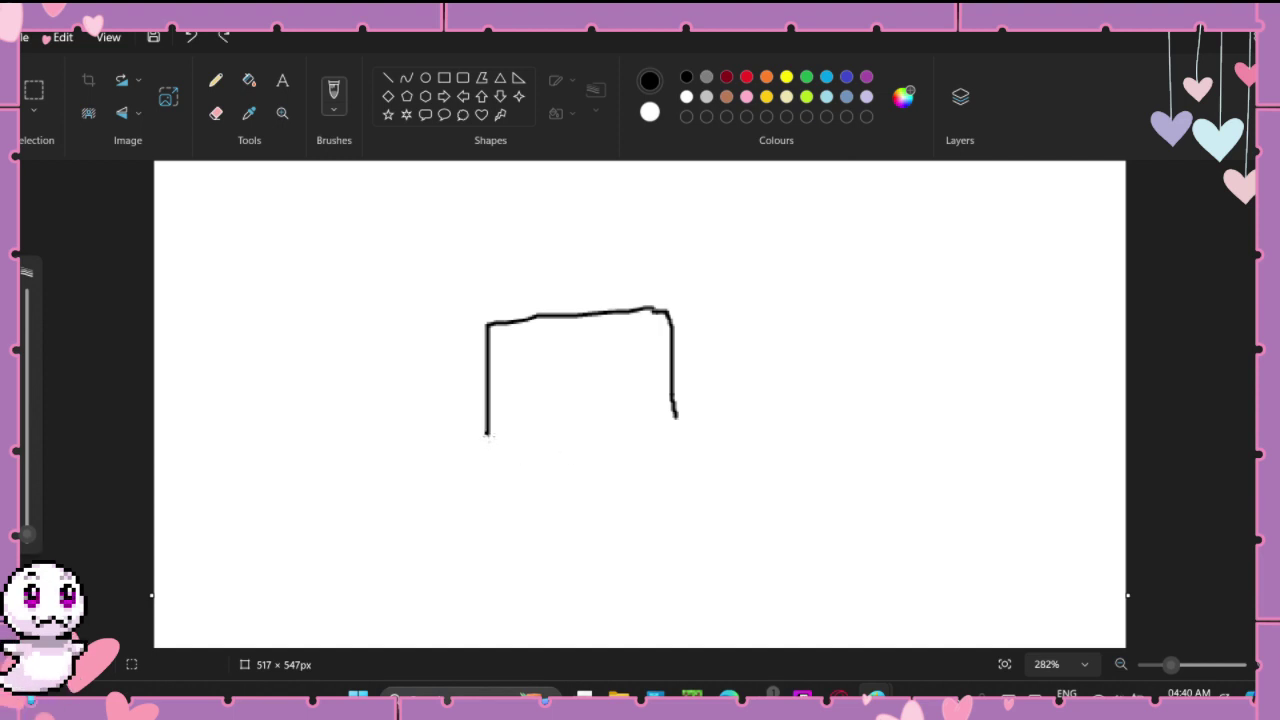
pyautogui.moveTo(487, 432)
pyautogui.mouseDown()
pyautogui.moveTo(692, 419)
pyautogui.moveTo(670, 416)
pyautogui.mouseUp()
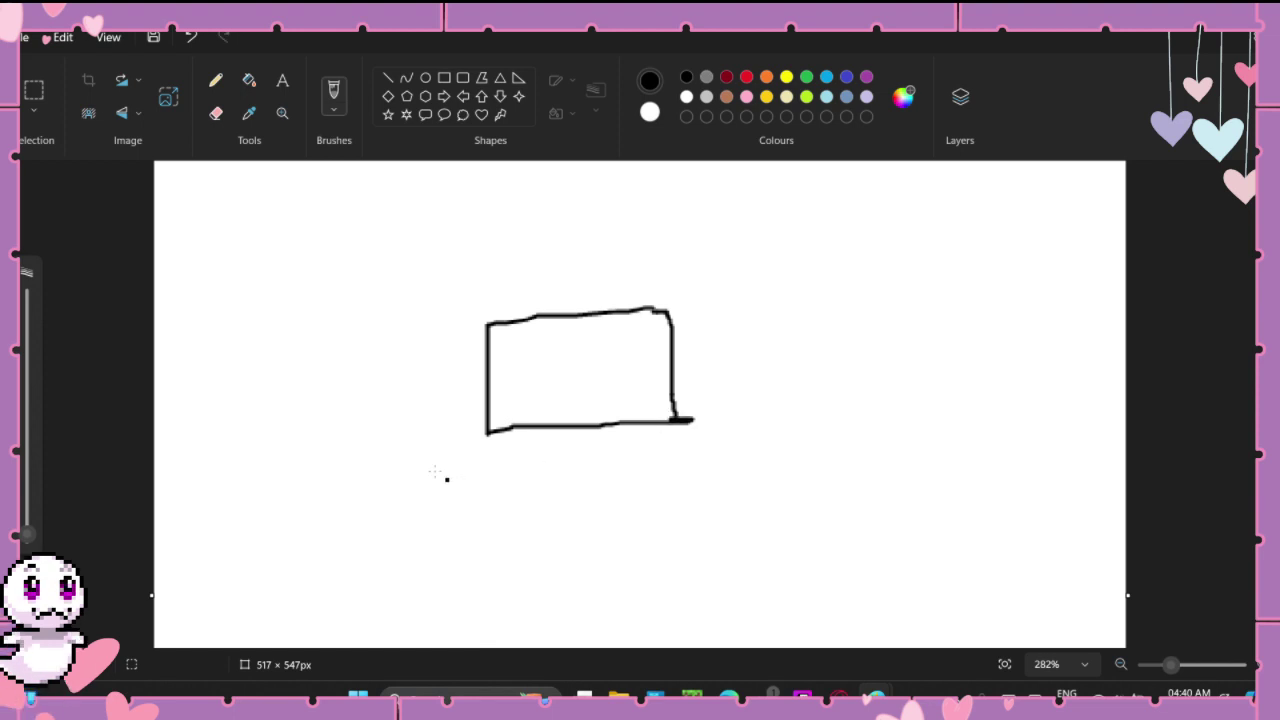
# Step: Draw the monitor's stand under the screen, with a short two-line neck and a small rounded base
pyautogui.click(506, 434)
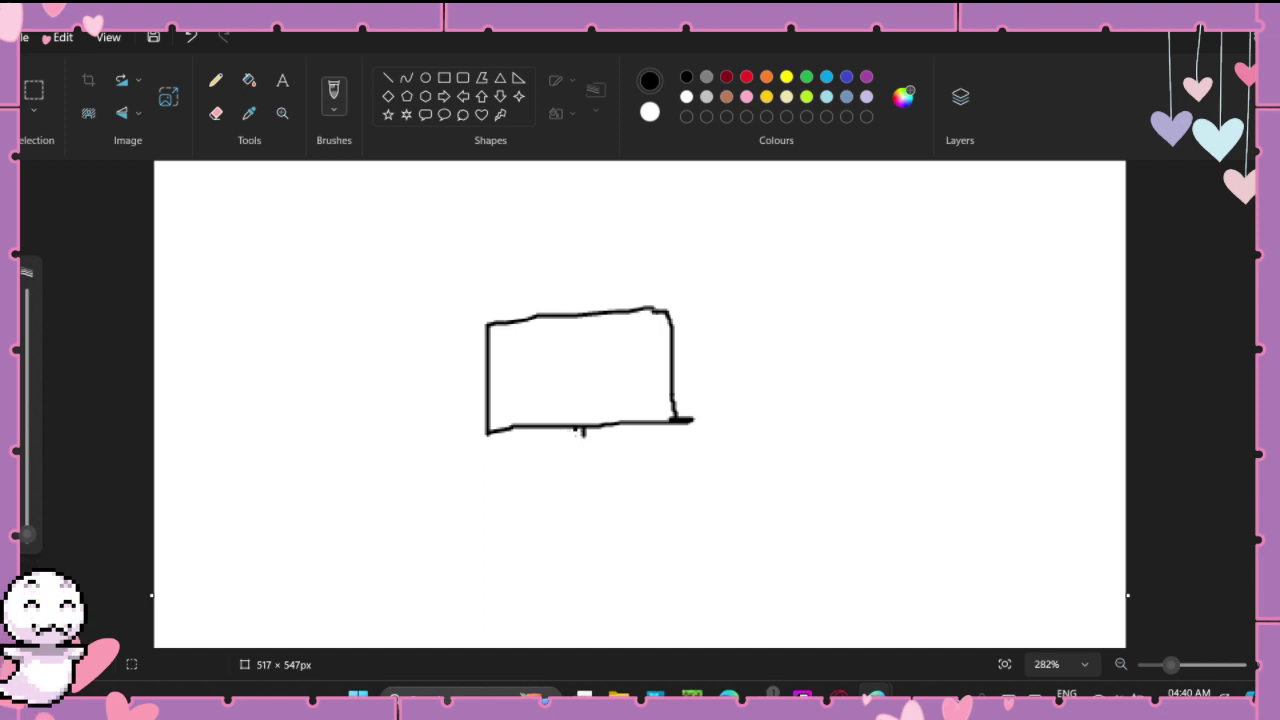
pyautogui.moveTo(576, 430)
pyautogui.mouseDown()
pyautogui.moveTo(558, 448)
pyautogui.moveTo(590, 441)
pyautogui.mouseUp()
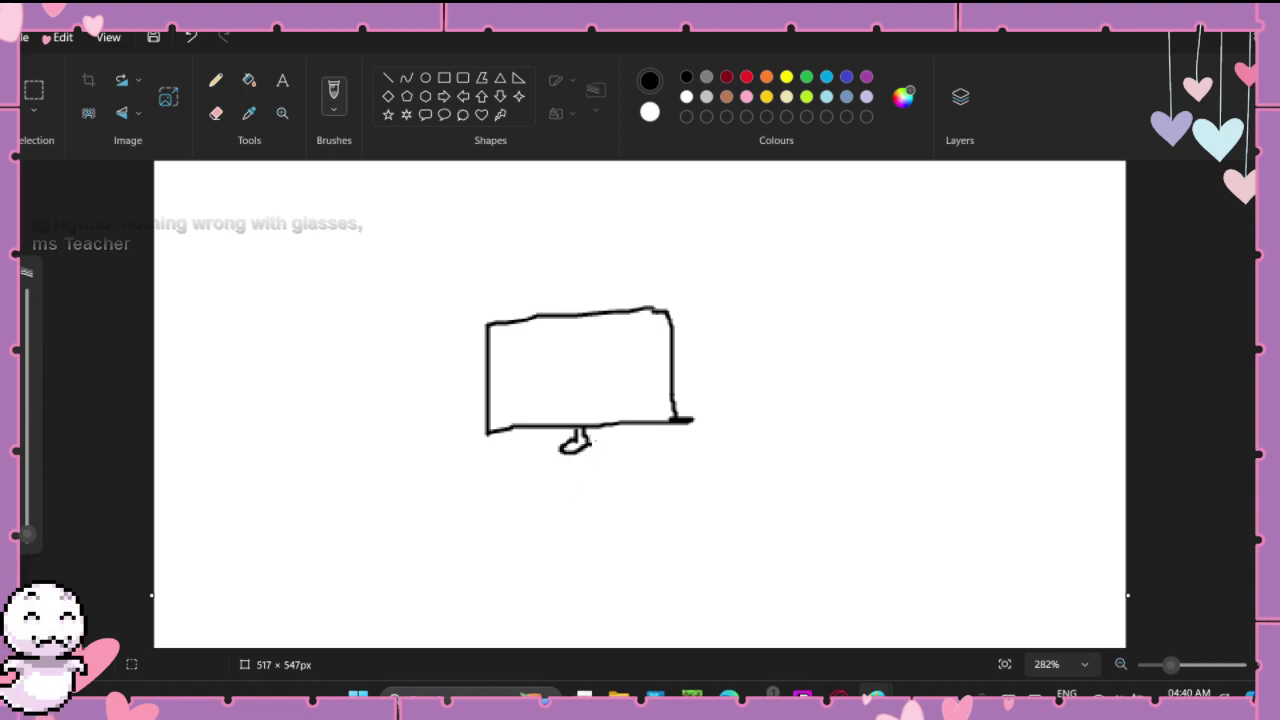
pyautogui.hotkey('ctrl', 'z')
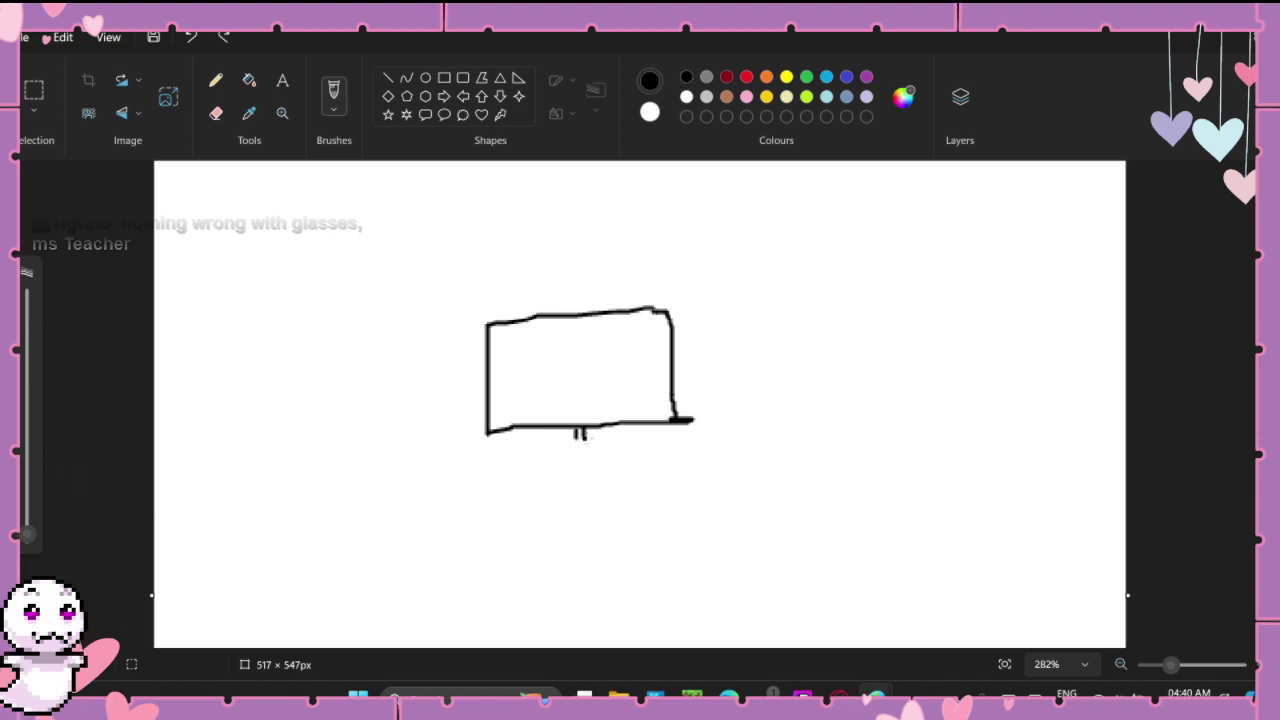
pyautogui.moveTo(596, 447); pyautogui.dragTo(575, 453)
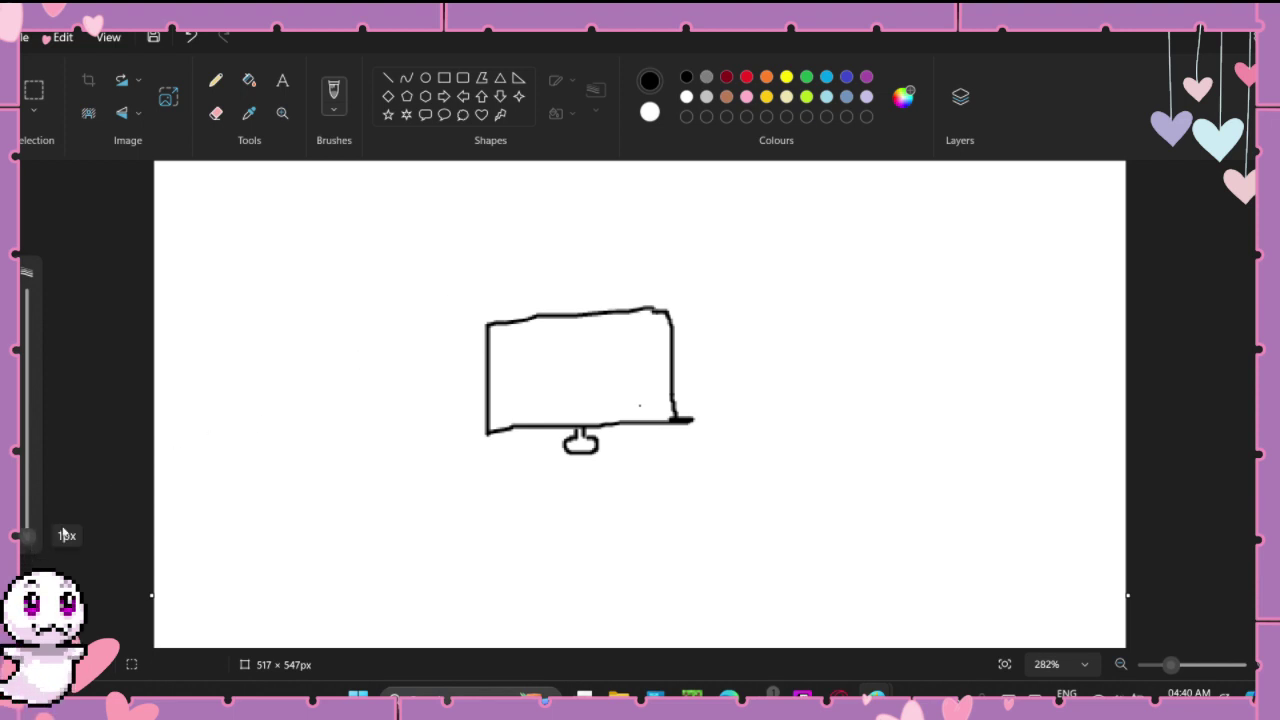
# Step: Draw a thin black diagonal line with the Pencil tool, just outside the monitor's upper-left corner
pyautogui.moveTo(485, 302); pyautogui.dragTo(411, 406)
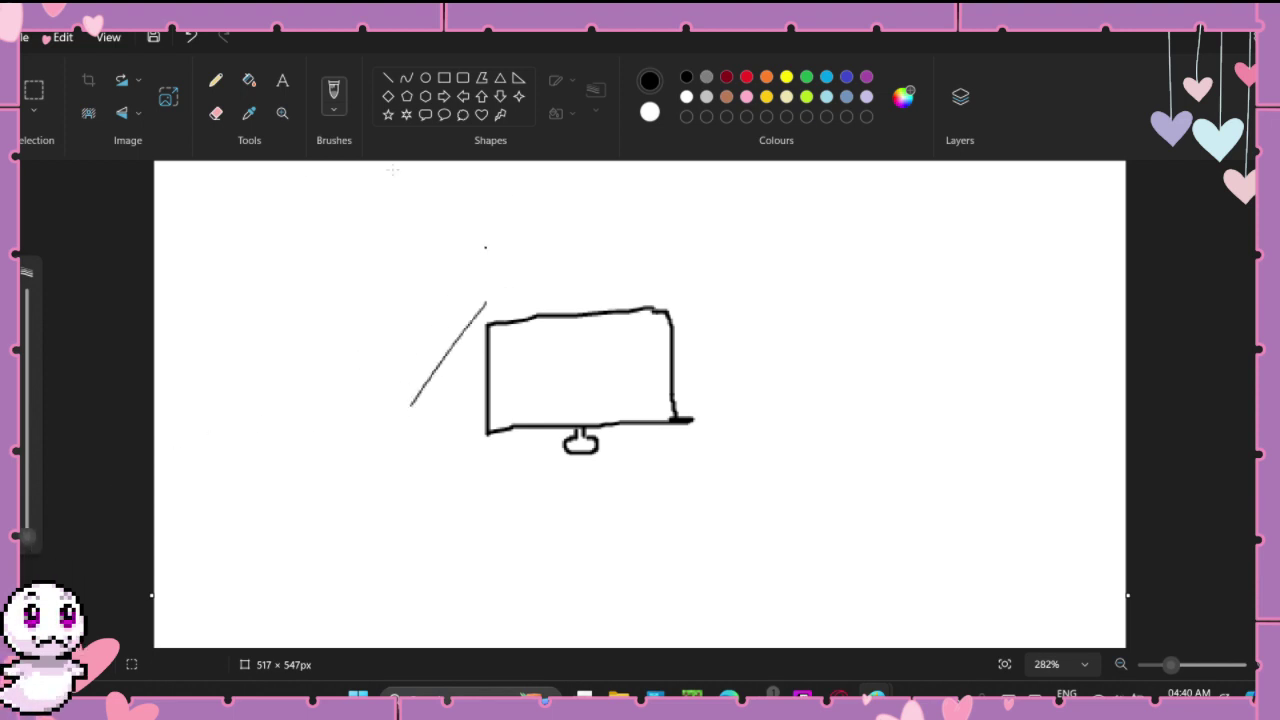
pyautogui.click(191, 37)
pyautogui.click(215, 80)
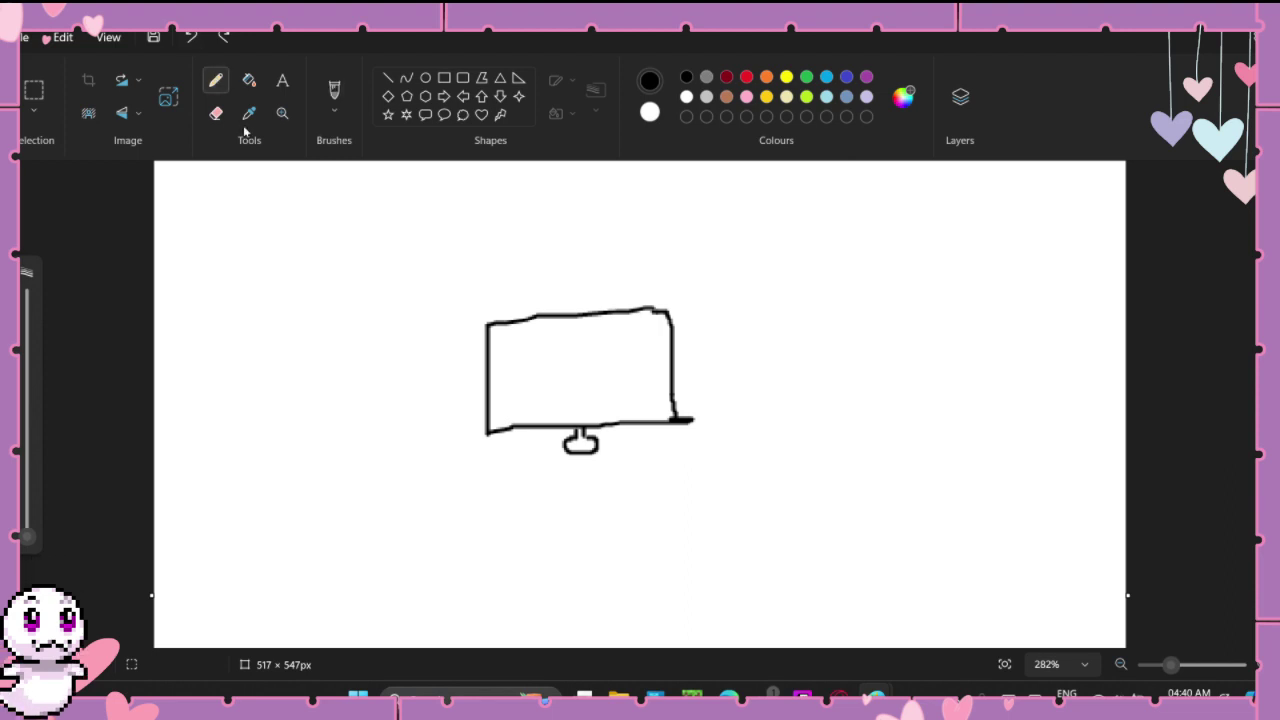
pyautogui.moveTo(494, 287); pyautogui.dragTo(438, 353)
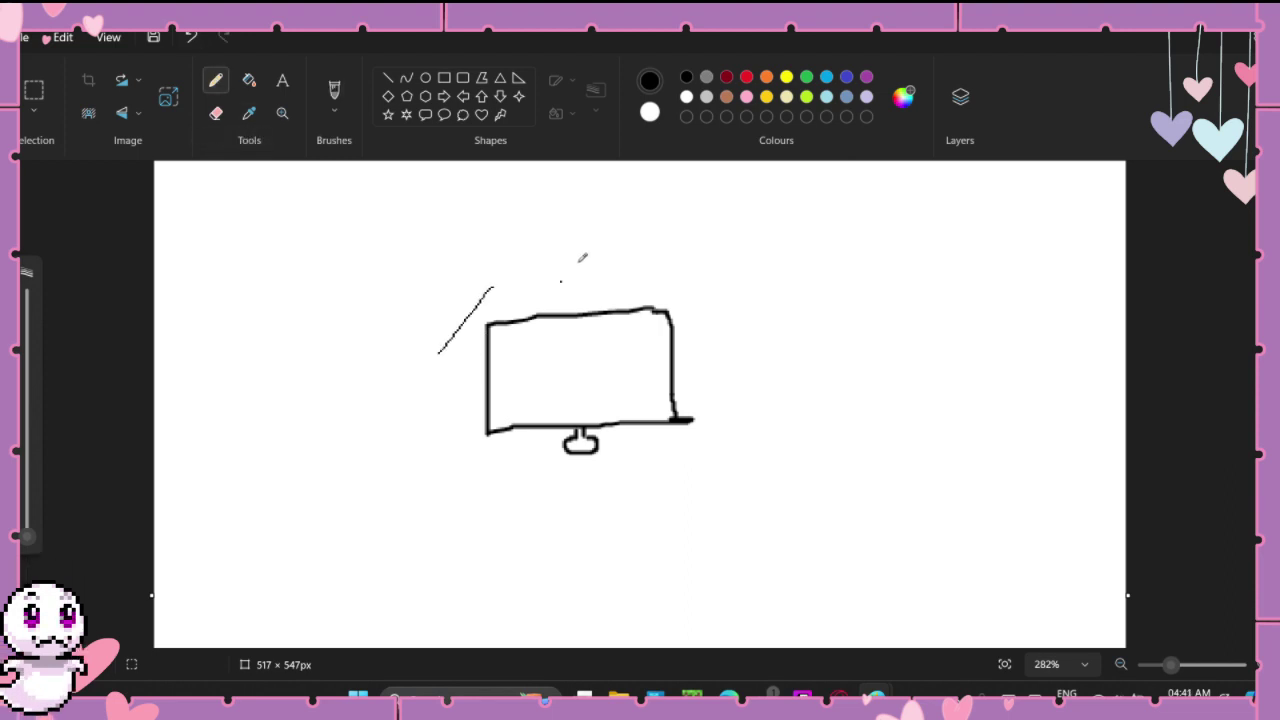
# Step: Undo the thin diagonal pencil line and try the same stroke with the Airbrush outside the monitor's upper-left corner
pyautogui.hotkey('ctrl', 'z')
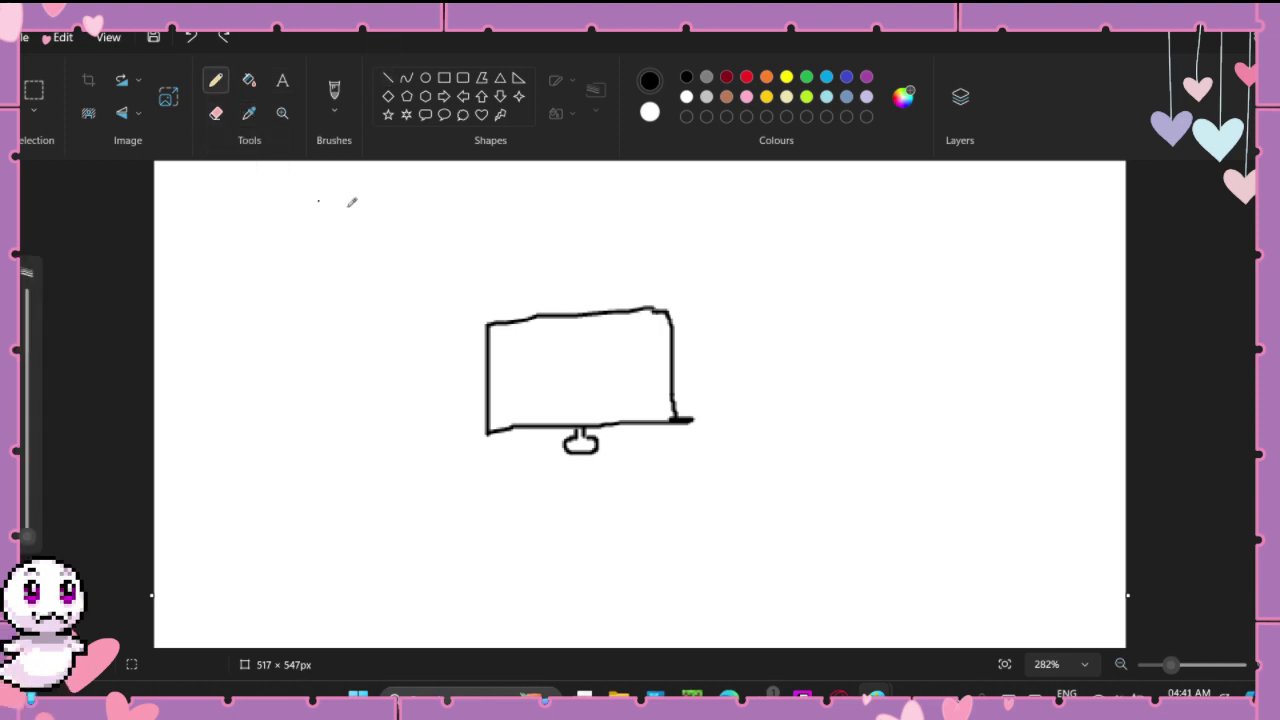
pyautogui.click(338, 95)
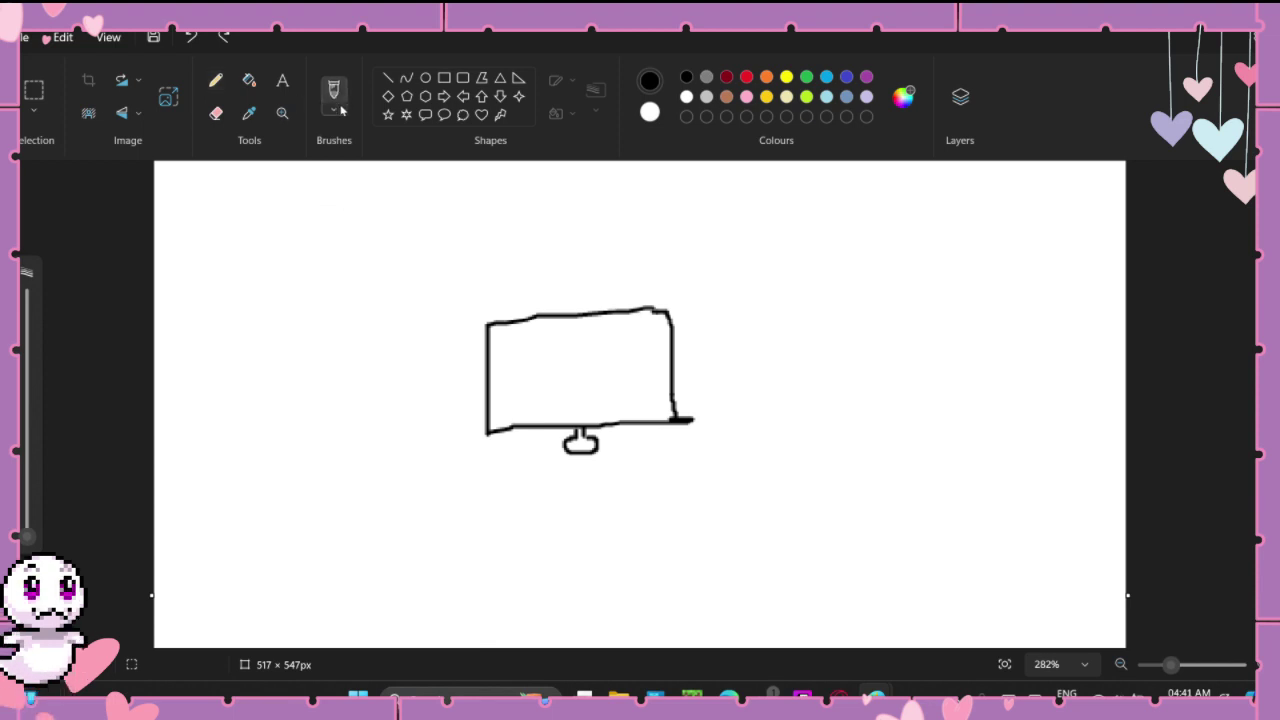
pyautogui.click(334, 112)
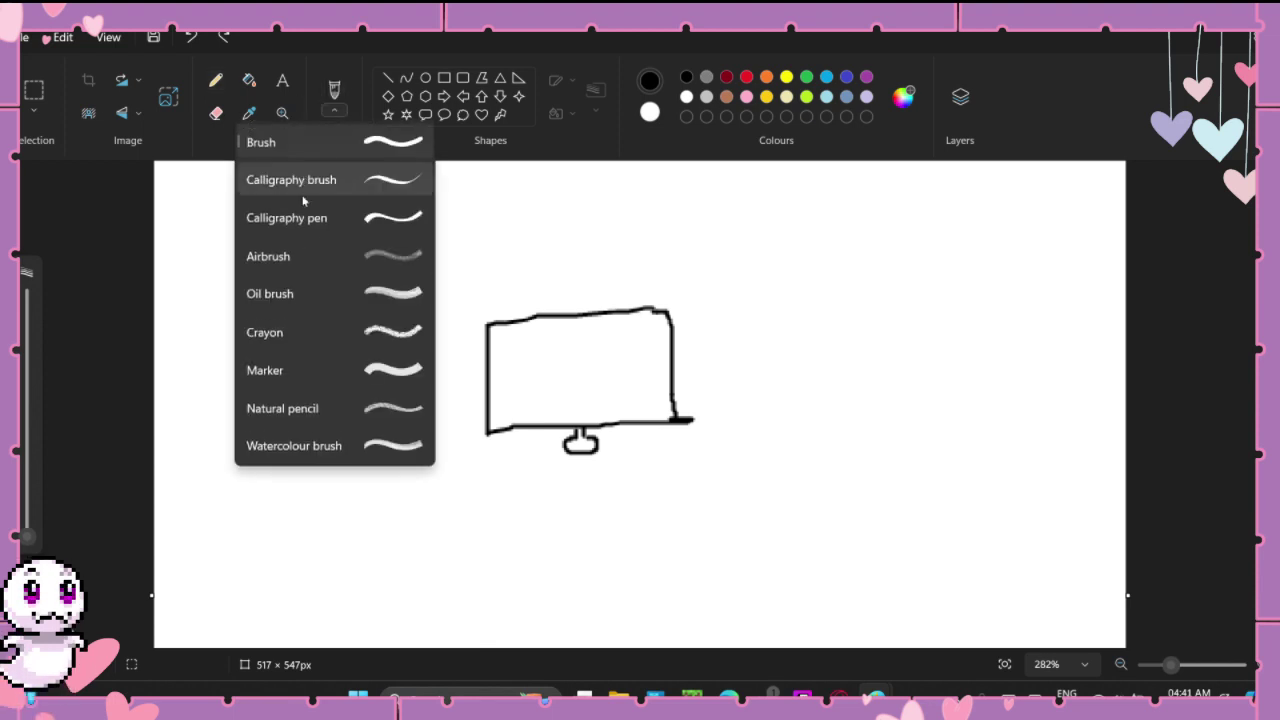
pyautogui.click(326, 262)
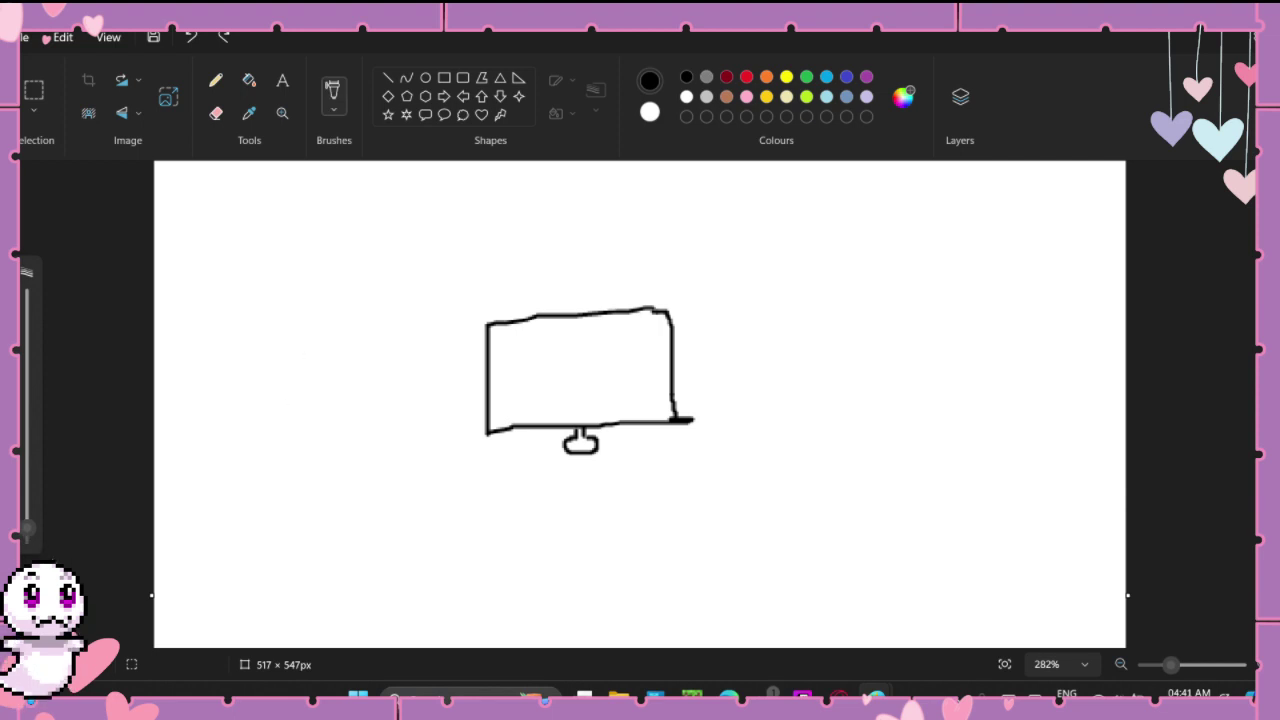
pyautogui.moveTo(441, 348); pyautogui.dragTo(482, 311)
pyautogui.hotkey('ctrl', 'z')
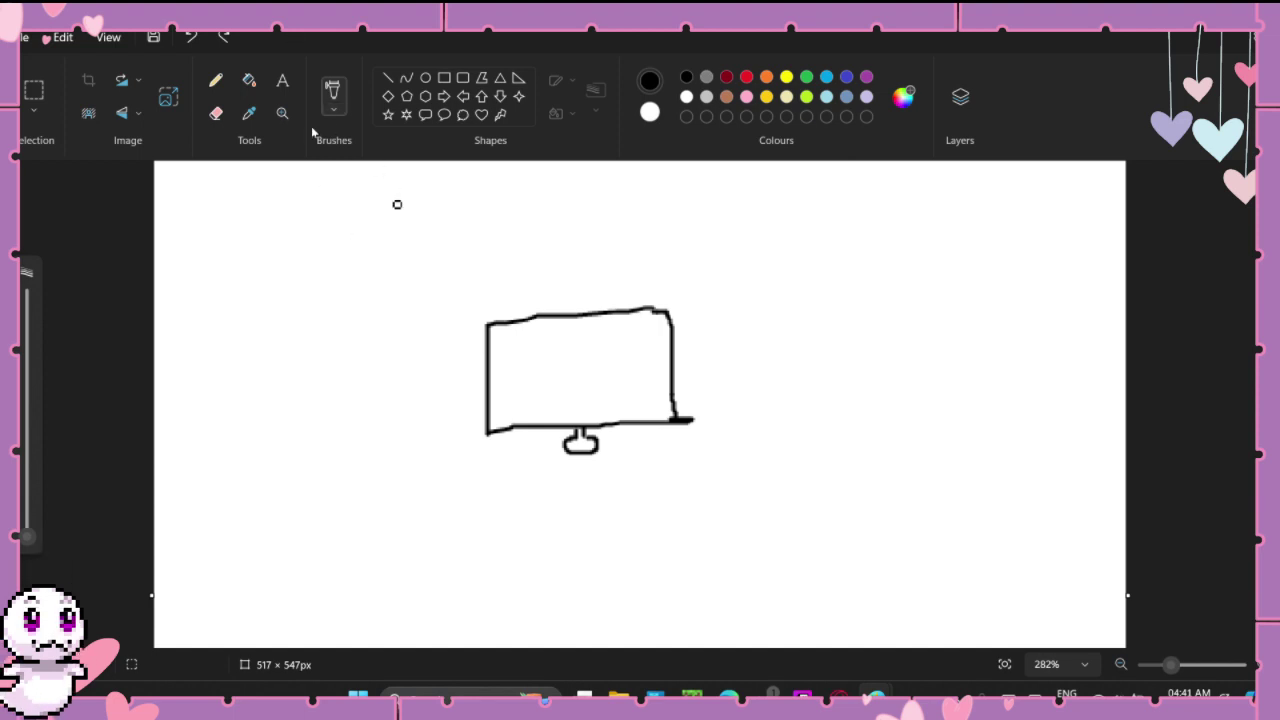
# Step: Switch to the Natural pencil brush and test it with faint diagonal strokes outside the monitor's upper-left corner, undoing them
pyautogui.click(334, 108)
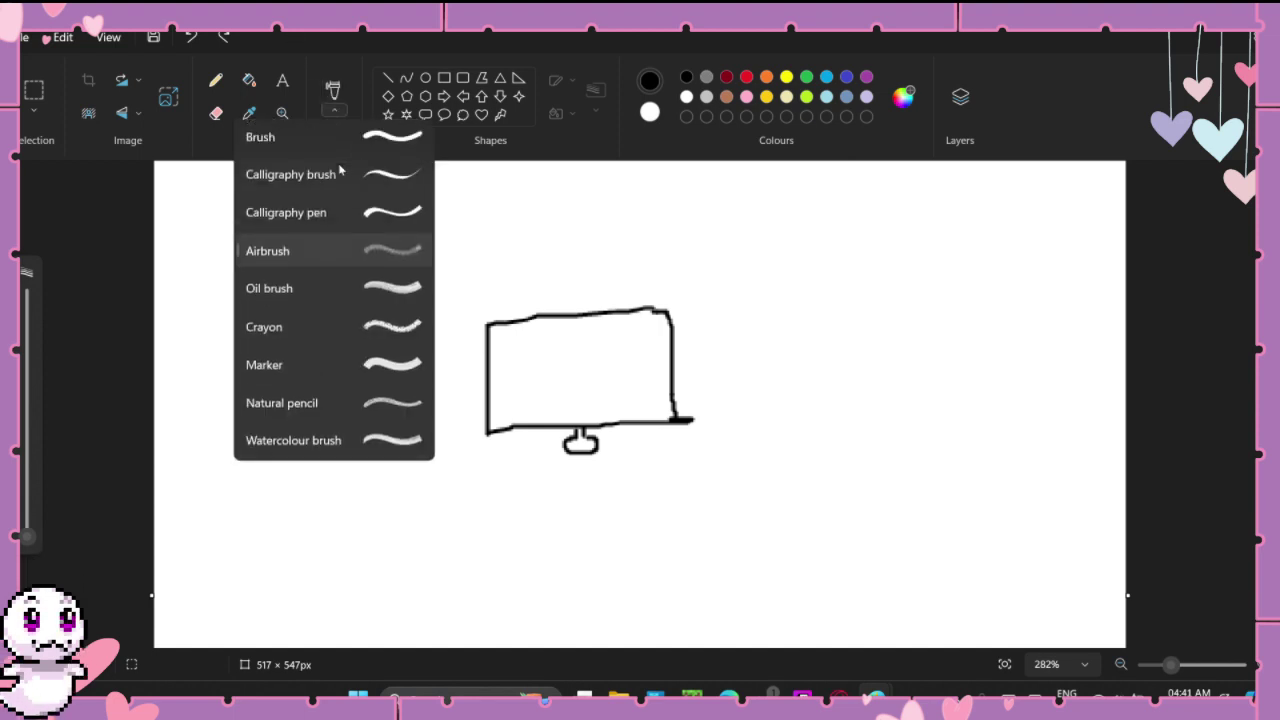
pyautogui.click(362, 407)
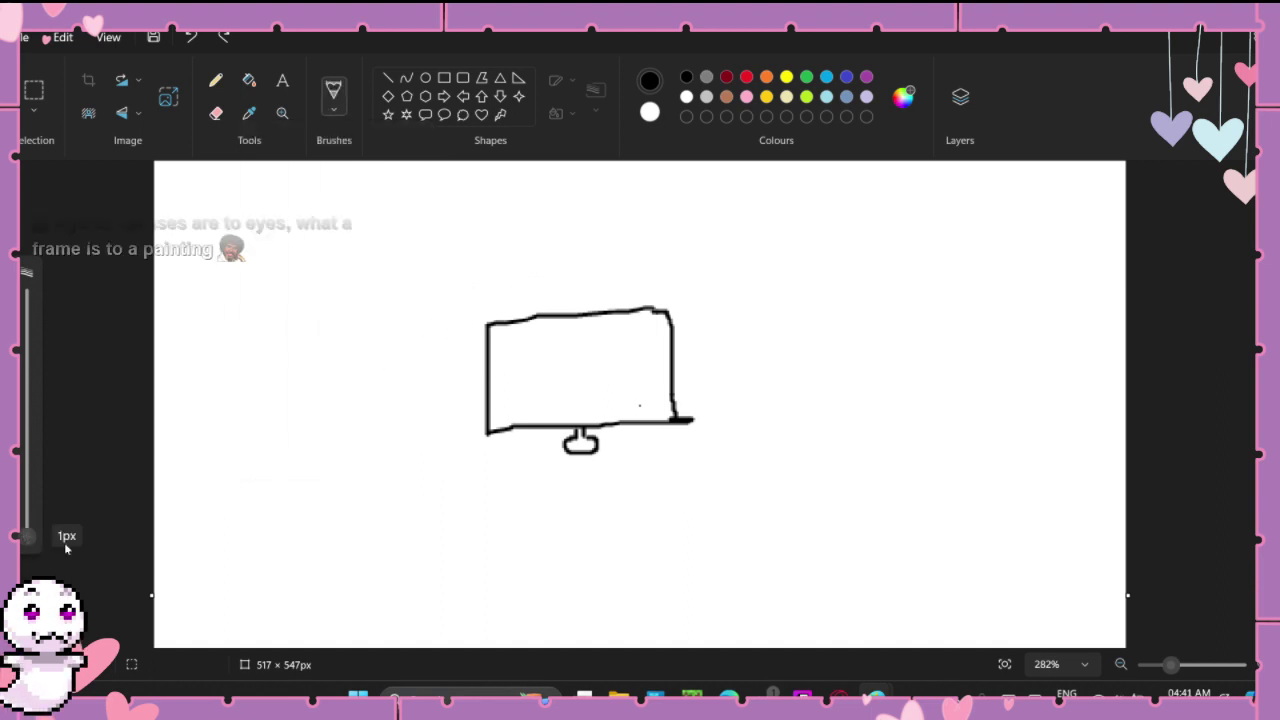
pyautogui.click(485, 296)
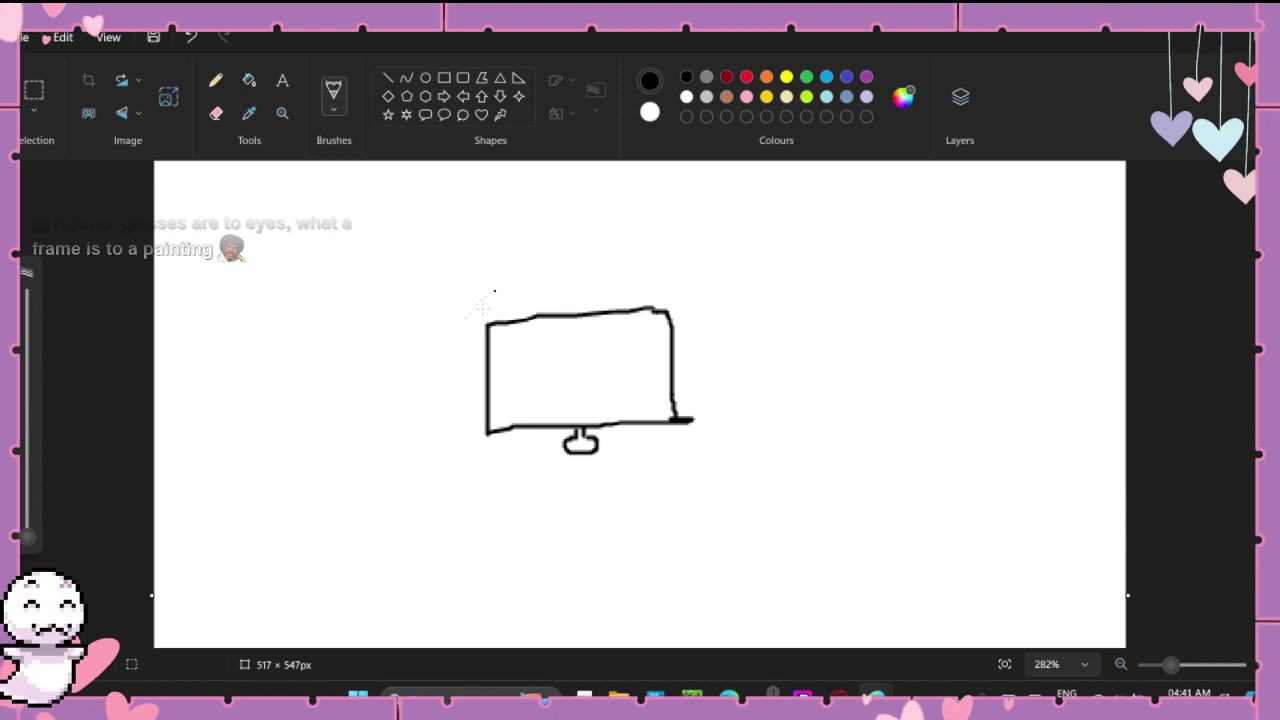
pyautogui.moveTo(437, 374); pyautogui.dragTo(490, 298)
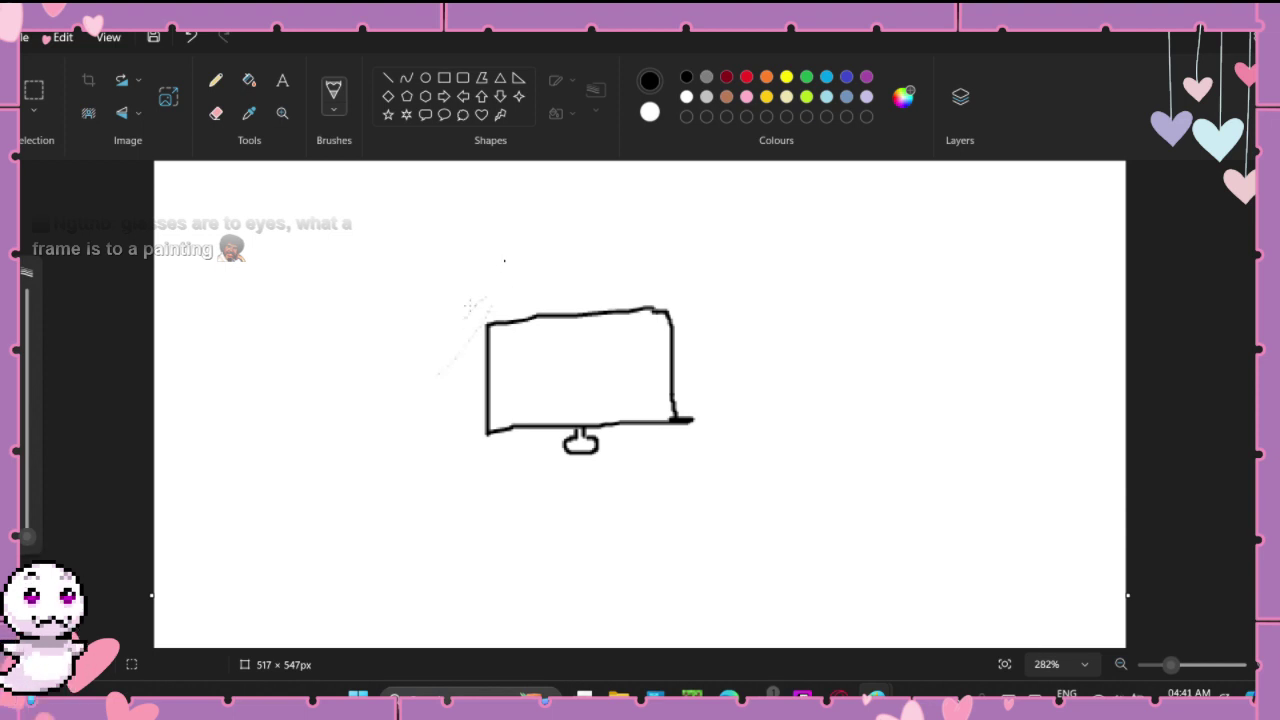
pyautogui.hotkey('ctrl', 'z')
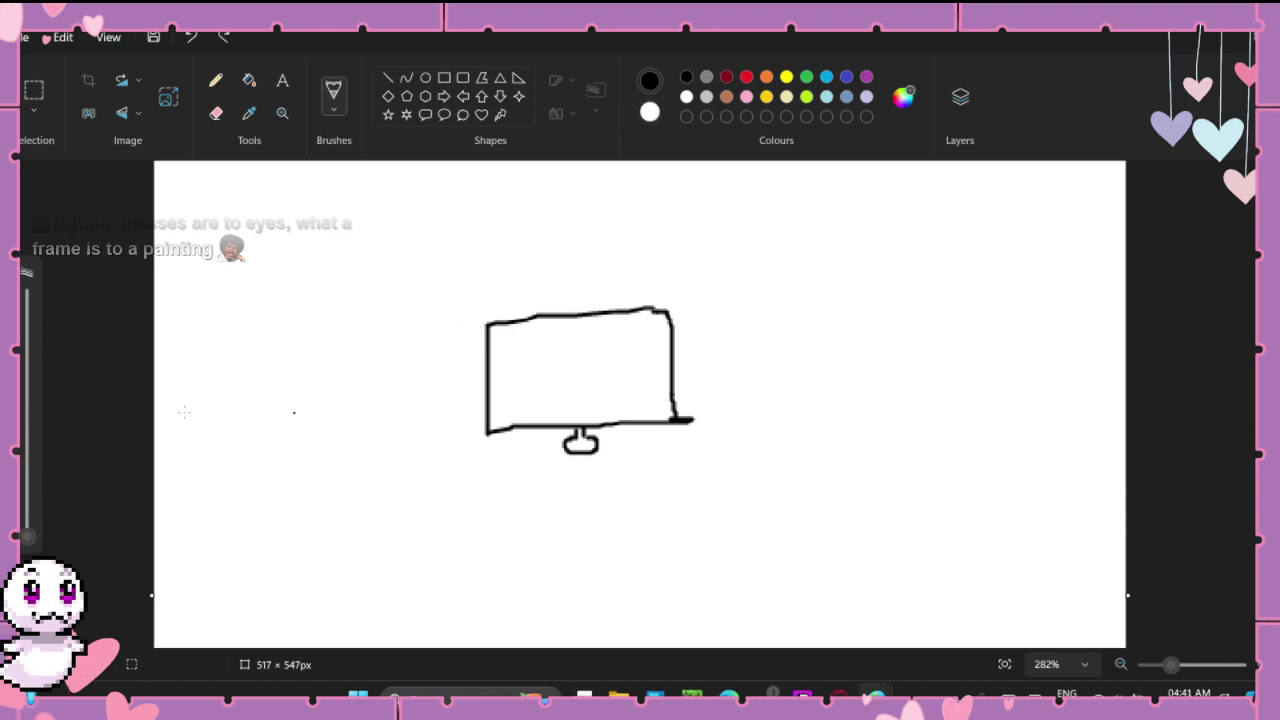
# Step: Make the Natural pencil slightly thicker and test it with short strokes beside the monitor's left corners, undoing each one
pyautogui.moveTo(27, 531); pyautogui.dragTo(27, 533)
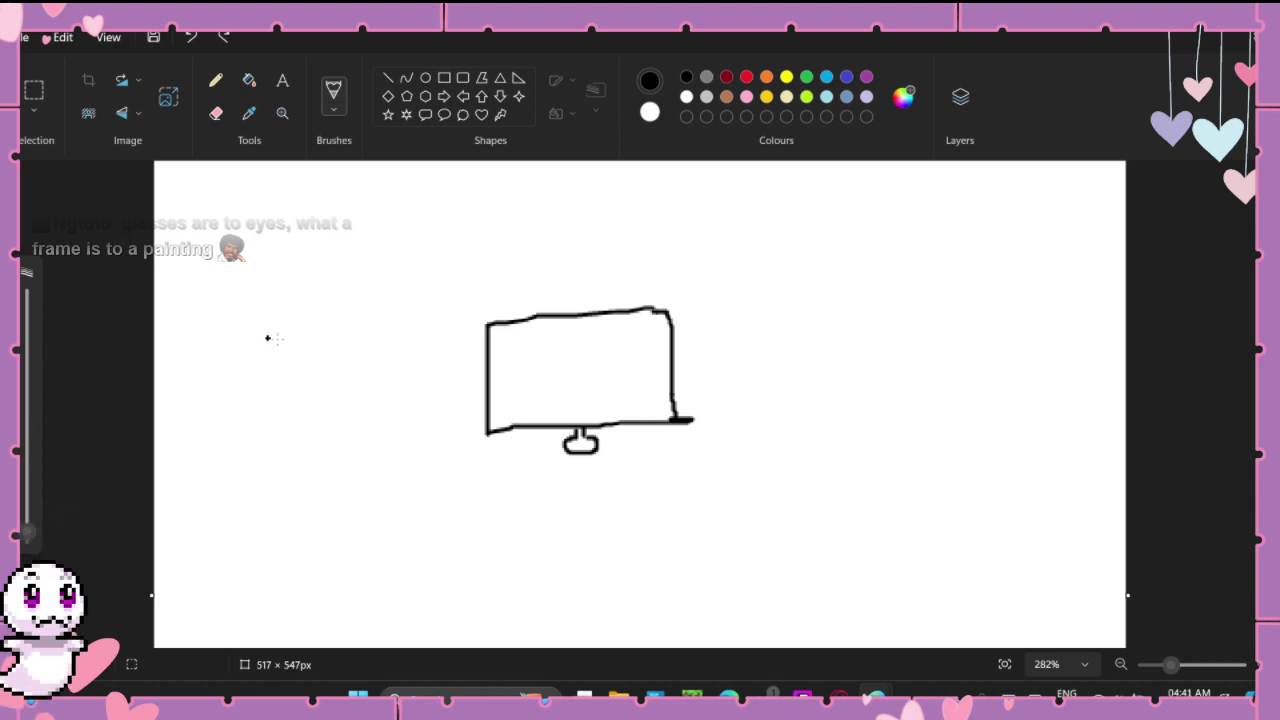
pyautogui.click(277, 347)
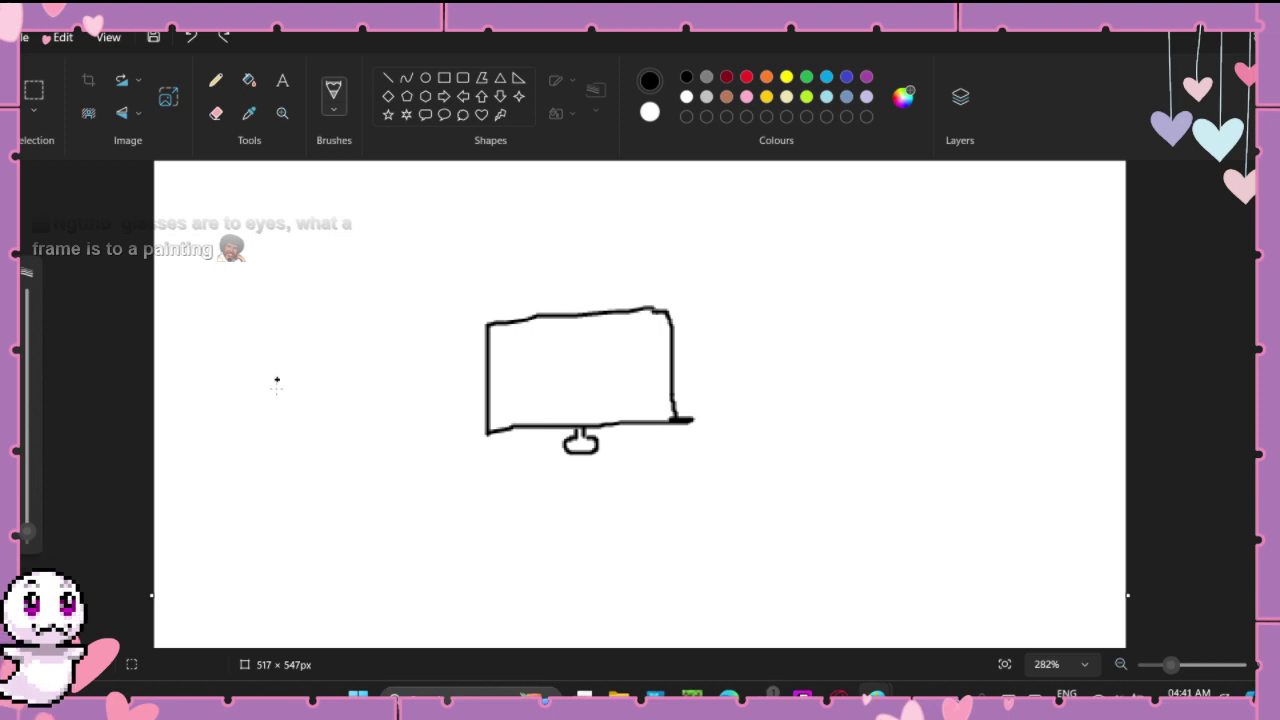
pyautogui.scroll(1, 275, 448)
pyautogui.scroll(1, 346, 389)
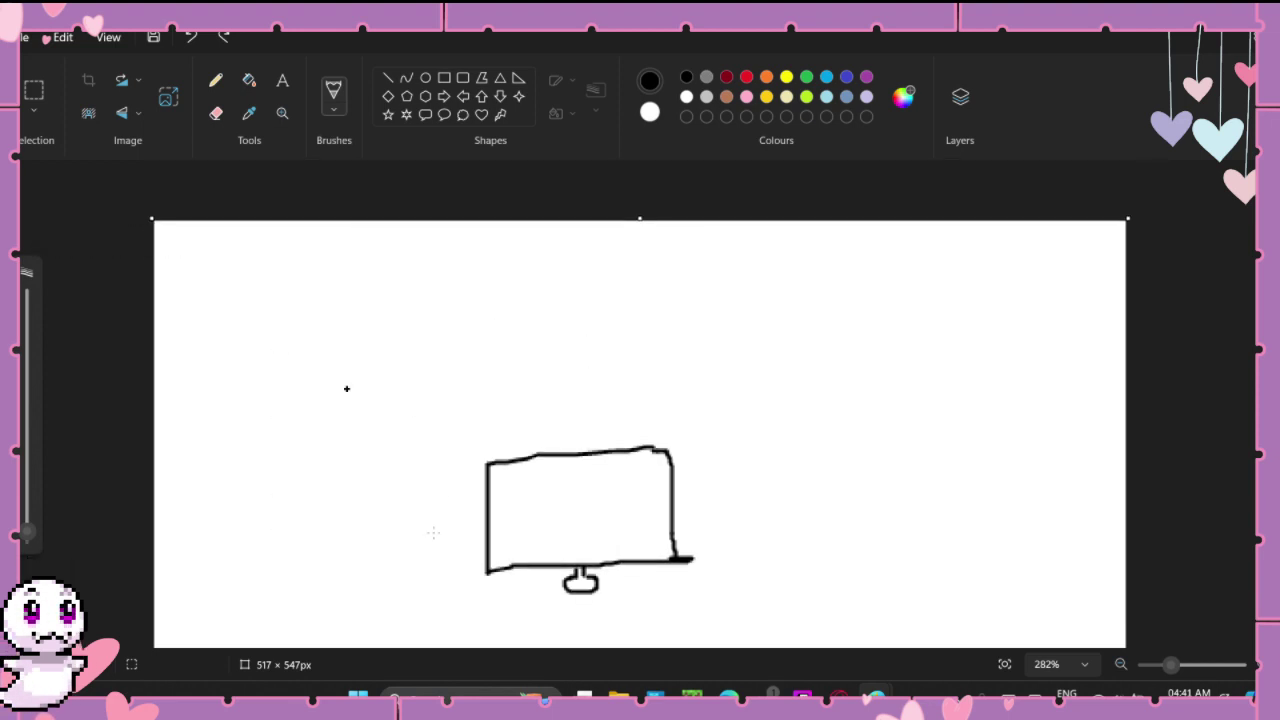
pyautogui.scroll(-1, 423, 480)
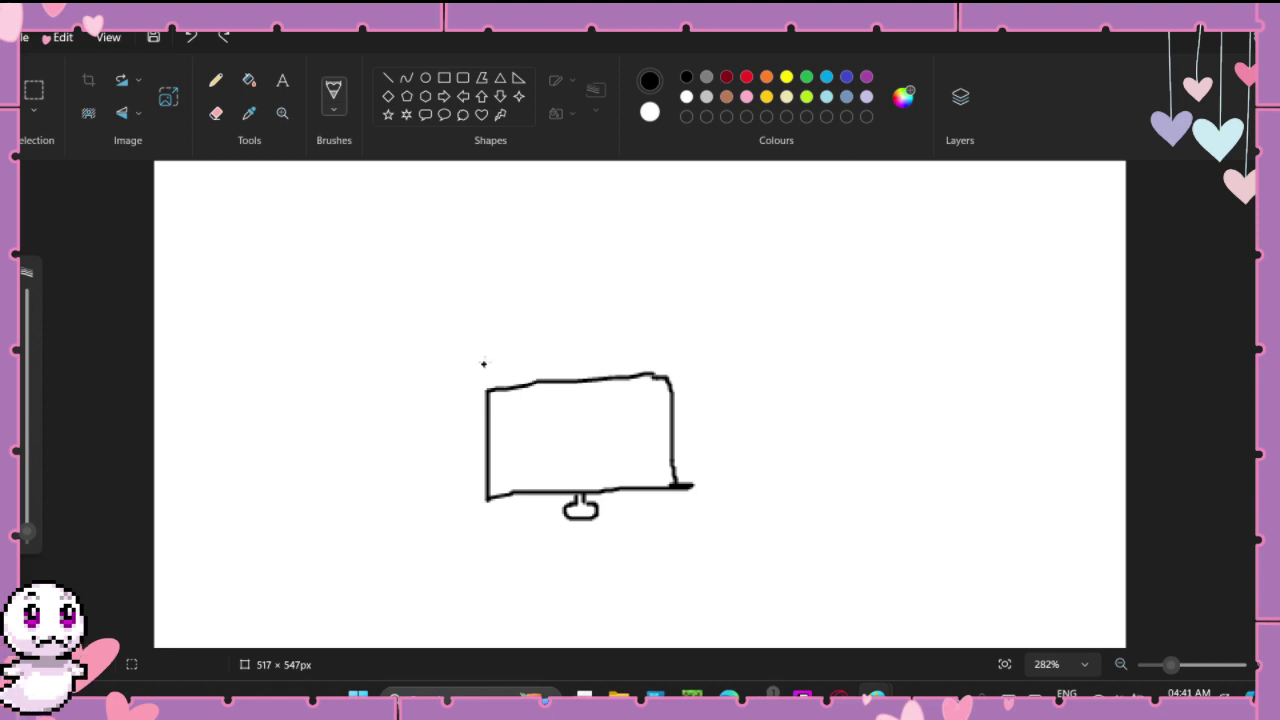
pyautogui.moveTo(485, 360); pyautogui.dragTo(460, 390)
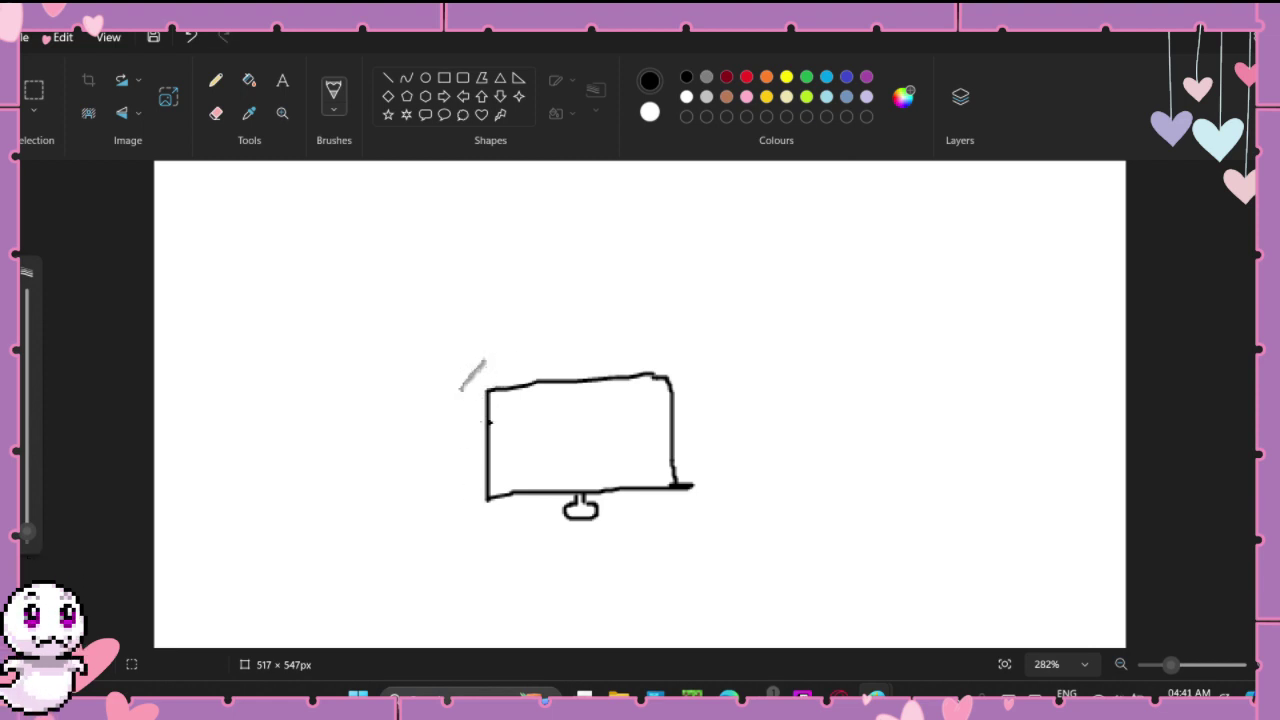
pyautogui.hotkey('ctrl', 'z')
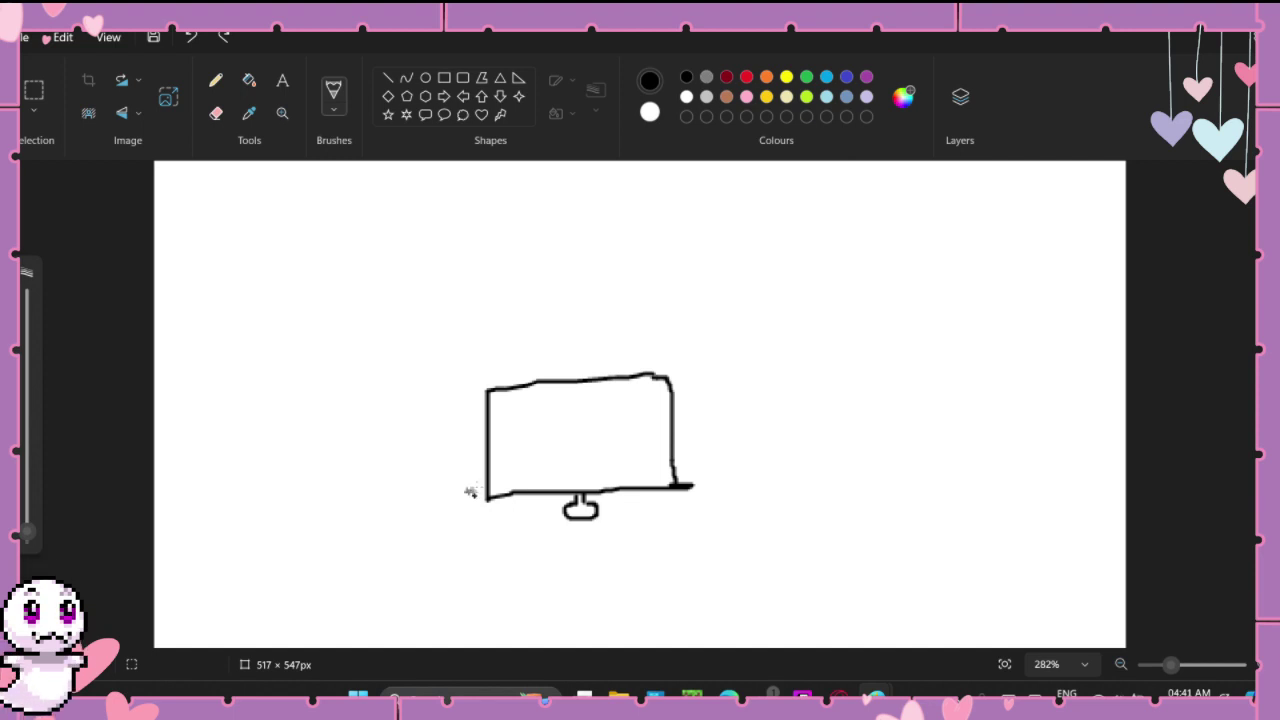
pyautogui.moveTo(470, 490)
pyautogui.mouseDown()
pyautogui.moveTo(480, 483)
pyautogui.moveTo(465, 505)
pyautogui.moveTo(487, 532)
pyautogui.moveTo(490, 516)
pyautogui.moveTo(480, 506)
pyautogui.moveTo(474, 540)
pyautogui.mouseUp()
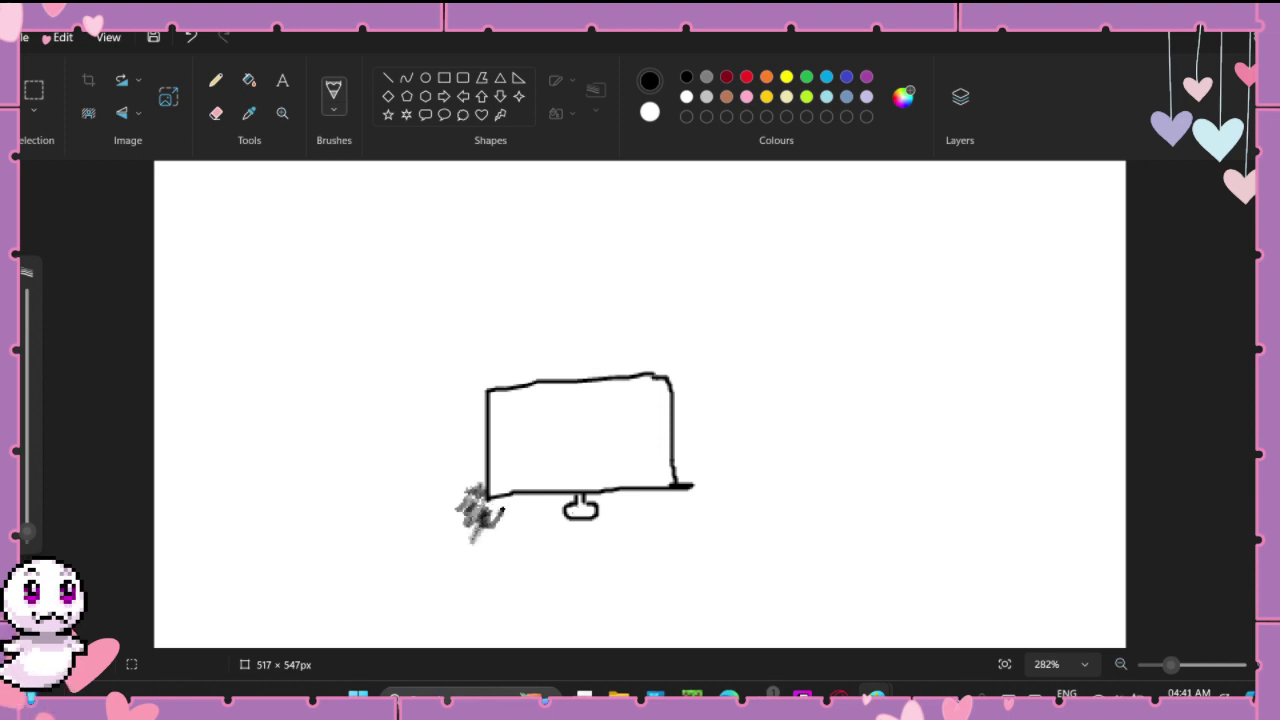
pyautogui.hotkey('ctrl', 'z')
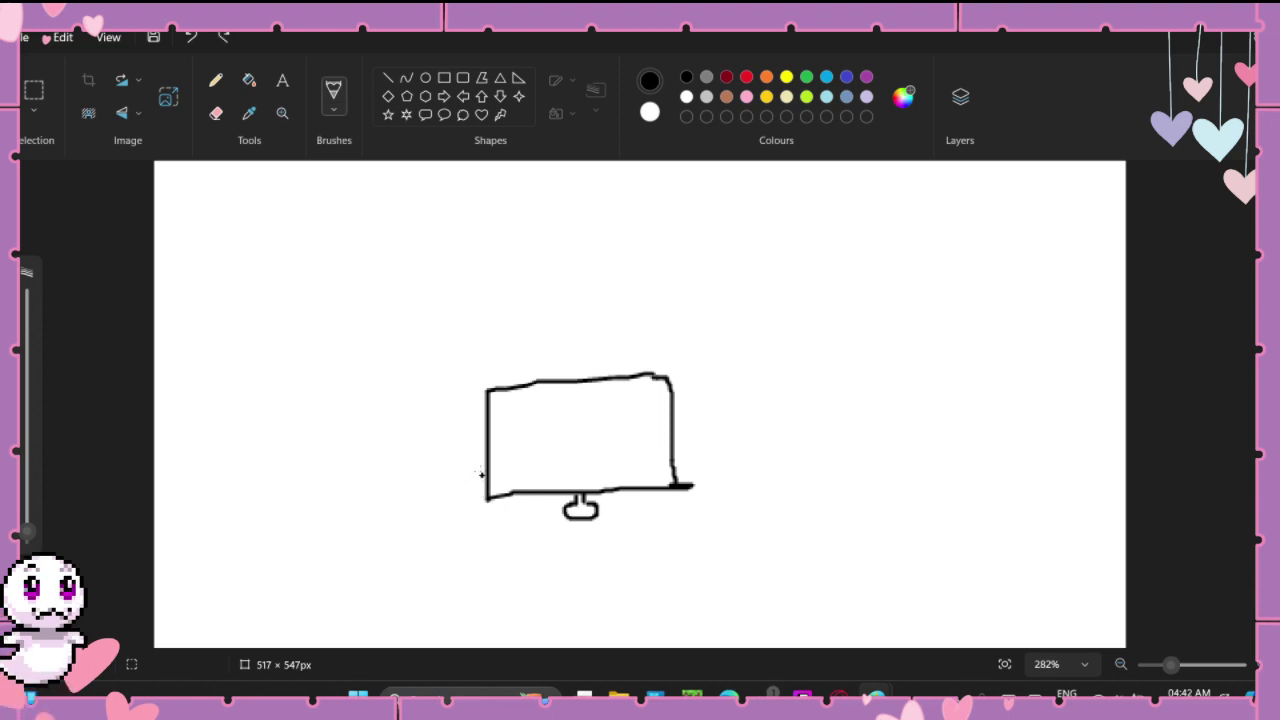
# Step: Sketch a scribble-shaded desktop around the monitor's lower edge and stand, with a short dark leg beneath each end
pyautogui.moveTo(481, 475)
pyautogui.mouseDown()
pyautogui.moveTo(457, 475)
pyautogui.moveTo(432, 527)
pyautogui.moveTo(460, 495)
pyautogui.moveTo(437, 477)
pyautogui.moveTo(428, 515)
pyautogui.moveTo(443, 533)
pyautogui.moveTo(440, 488)
pyautogui.moveTo(446, 505)
pyautogui.moveTo(440, 490)
pyautogui.moveTo(478, 487)
pyautogui.moveTo(442, 518)
pyautogui.moveTo(484, 532)
pyautogui.moveTo(497, 506)
pyautogui.moveTo(472, 494)
pyautogui.moveTo(470, 532)
pyautogui.moveTo(520, 530)
pyautogui.moveTo(497, 541)
pyautogui.moveTo(710, 518)
pyautogui.moveTo(778, 492)
pyautogui.moveTo(716, 472)
pyautogui.moveTo(703, 451)
pyautogui.moveTo(673, 451)
pyautogui.mouseUp()
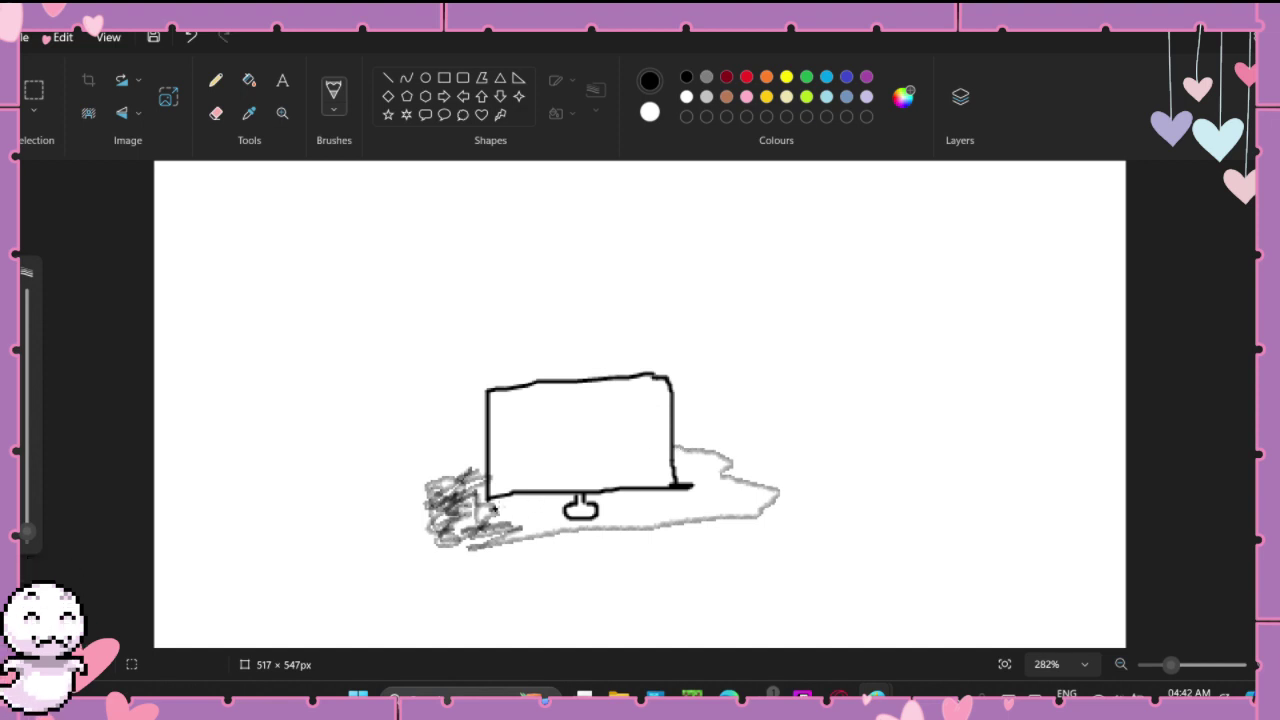
pyautogui.moveTo(494, 508)
pyautogui.mouseDown()
pyautogui.moveTo(568, 497)
pyautogui.moveTo(520, 520)
pyautogui.moveTo(553, 517)
pyautogui.moveTo(552, 538)
pyautogui.moveTo(520, 536)
pyautogui.moveTo(732, 502)
pyautogui.moveTo(574, 524)
pyautogui.moveTo(626, 513)
pyautogui.moveTo(598, 500)
pyautogui.moveTo(634, 495)
pyautogui.moveTo(642, 516)
pyautogui.moveTo(662, 494)
pyautogui.moveTo(685, 511)
pyautogui.moveTo(682, 450)
pyautogui.moveTo(683, 492)
pyautogui.moveTo(628, 510)
pyautogui.moveTo(701, 465)
pyautogui.moveTo(706, 498)
pyautogui.moveTo(714, 462)
pyautogui.moveTo(700, 482)
pyautogui.moveTo(716, 500)
pyautogui.moveTo(782, 490)
pyautogui.moveTo(725, 505)
pyautogui.moveTo(750, 500)
pyautogui.moveTo(698, 480)
pyautogui.moveTo(702, 458)
pyautogui.moveTo(741, 465)
pyautogui.mouseUp()
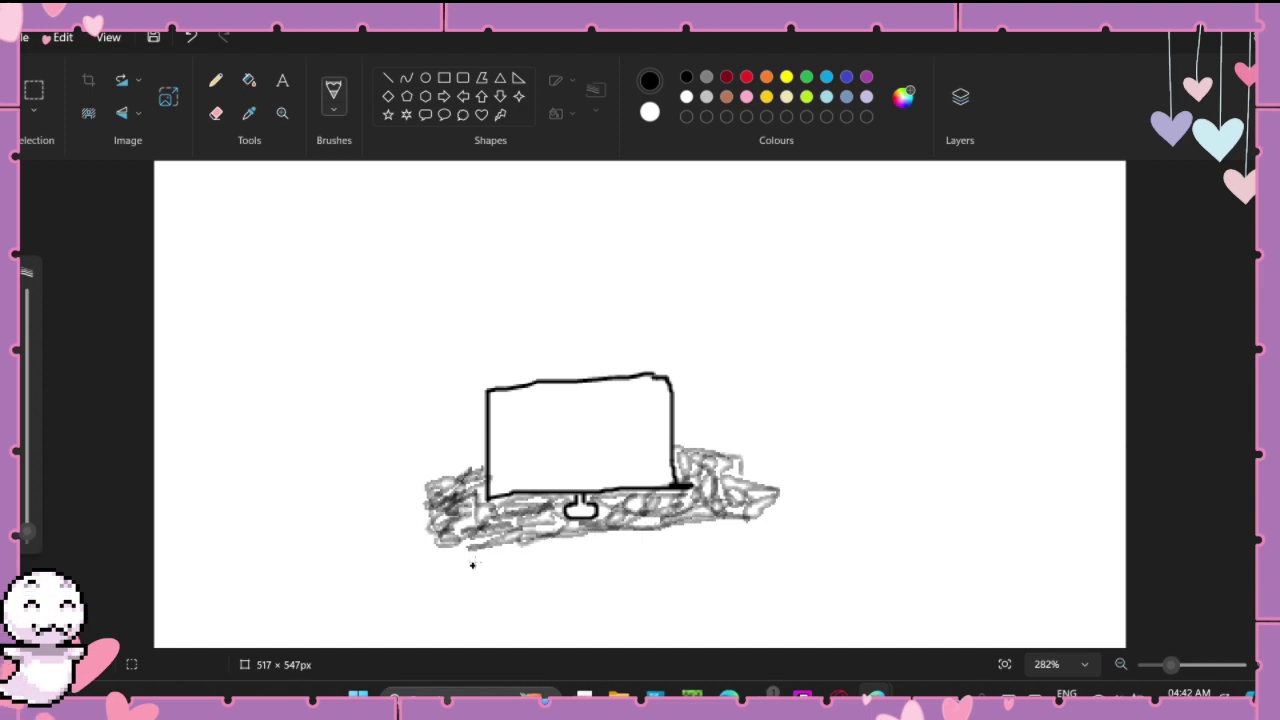
pyautogui.moveTo(460, 543); pyautogui.dragTo(457, 566)
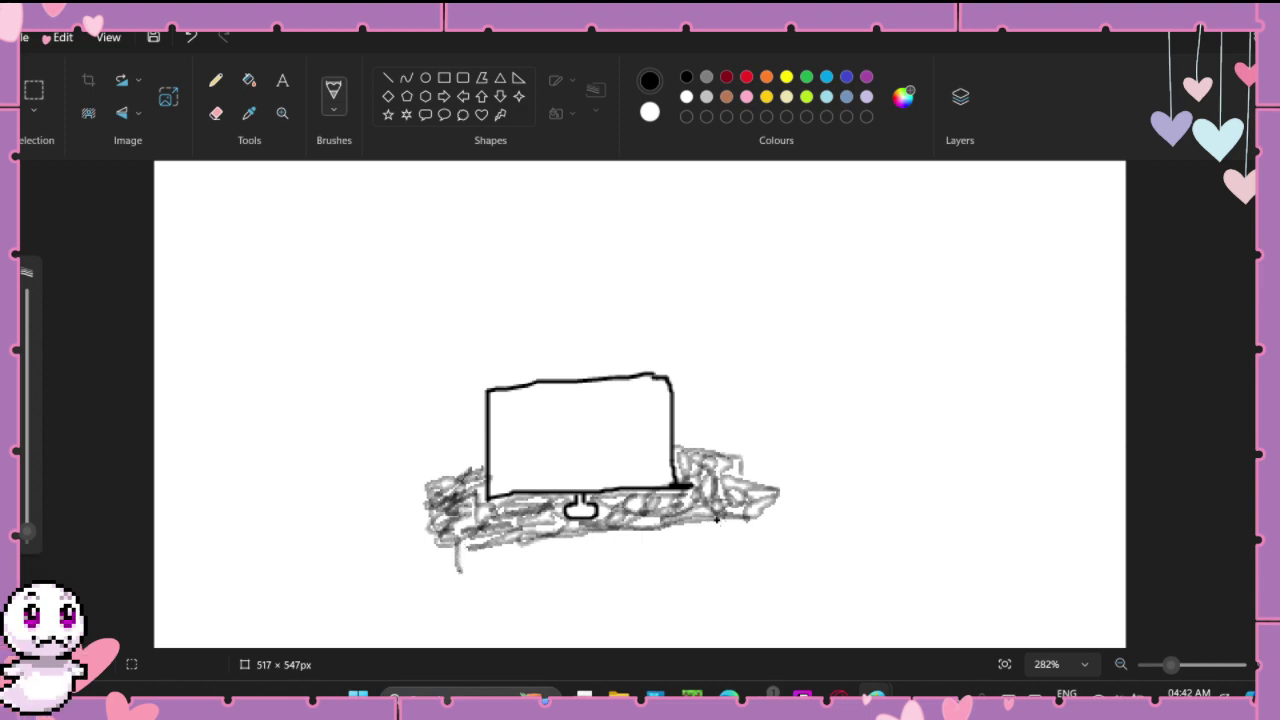
pyautogui.moveTo(718, 530)
pyautogui.mouseDown()
pyautogui.moveTo(706, 546)
pyautogui.moveTo(707, 520)
pyautogui.moveTo(708, 552)
pyautogui.moveTo(715, 526)
pyautogui.mouseUp()
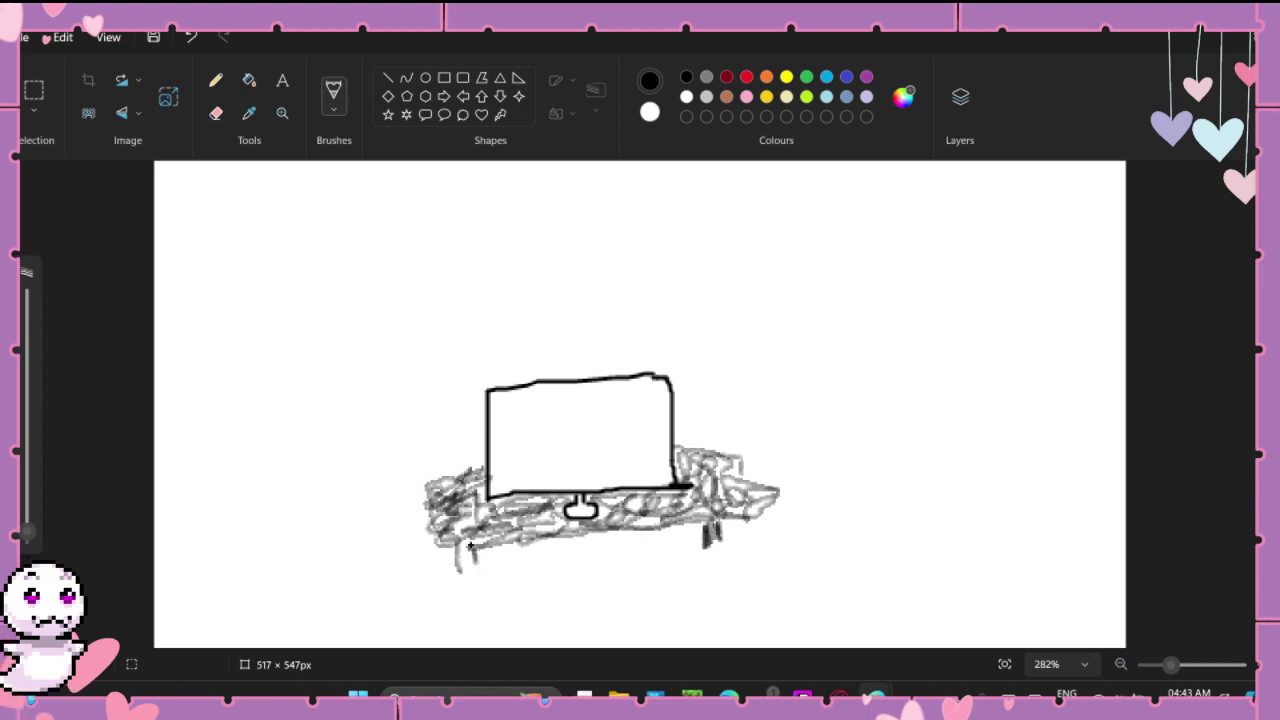
pyautogui.moveTo(458, 548); pyautogui.dragTo(460, 566)
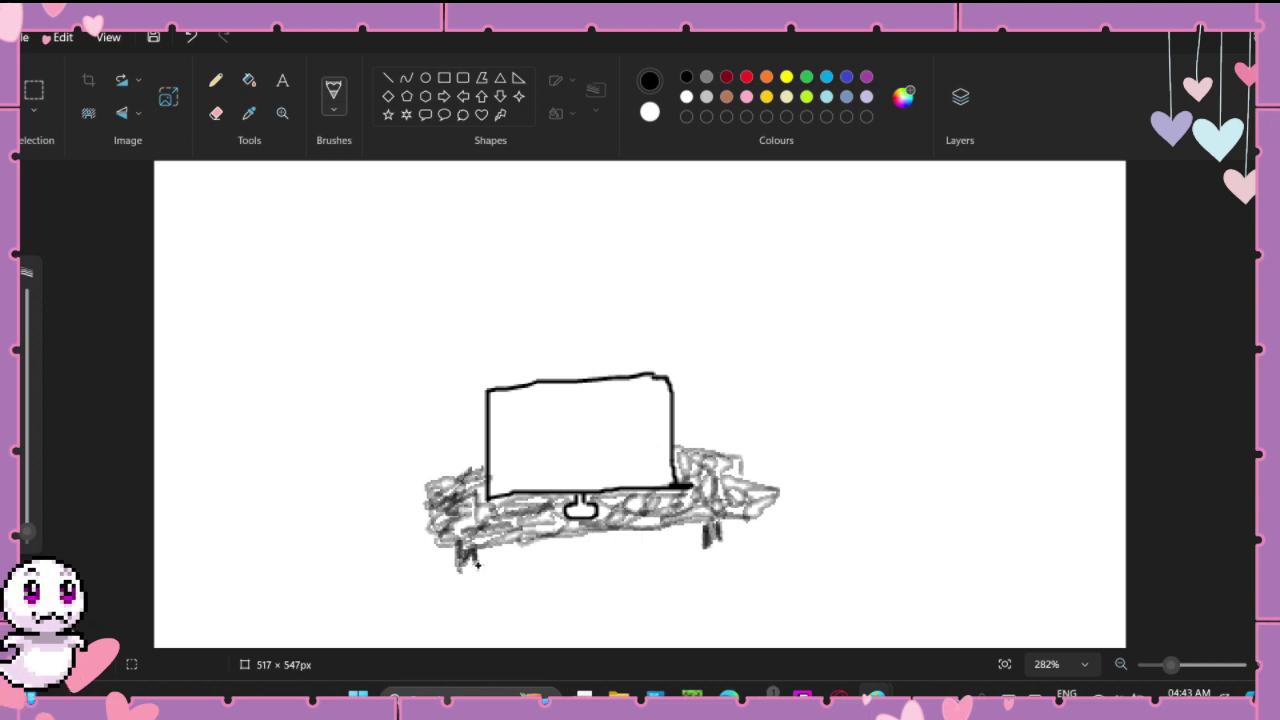
# Step: Outline a wide, rounded slab beneath the short desk legs and shade its interior with loose Natural pencil scribbles
pyautogui.moveTo(474, 558); pyautogui.dragTo(690, 528)
pyautogui.hotkey('ctrl', 'z')
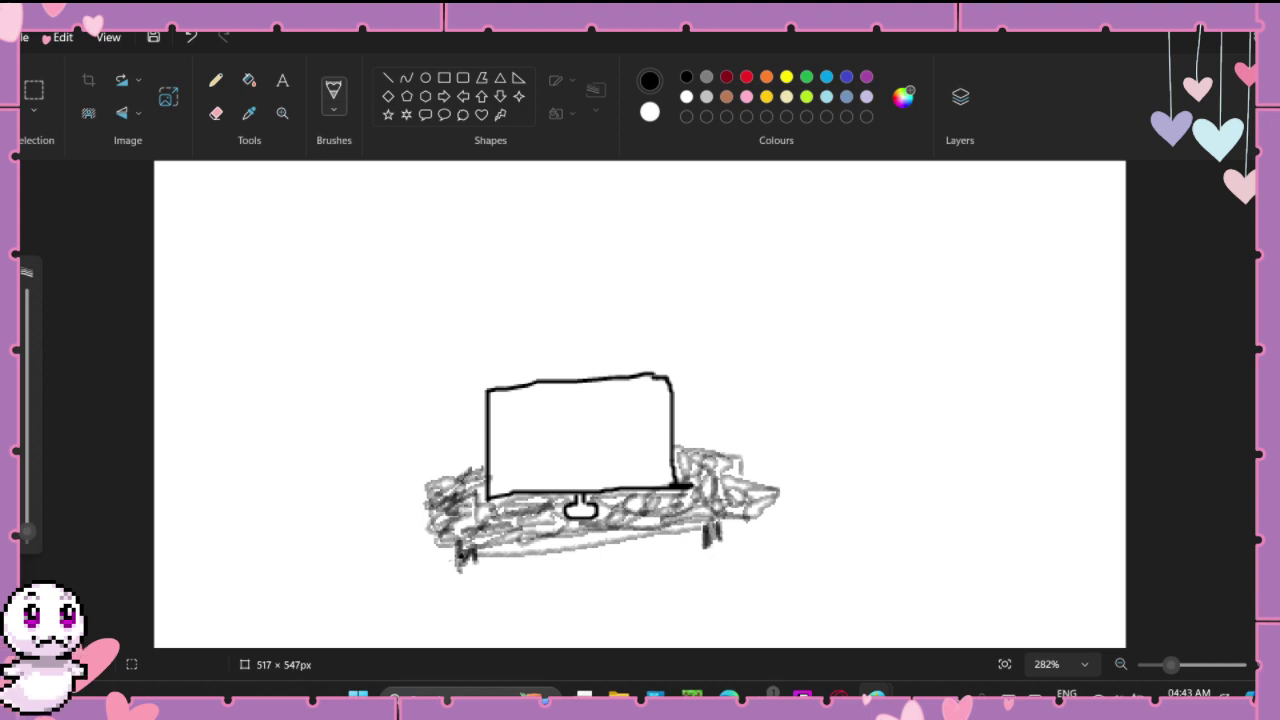
pyautogui.moveTo(450, 562)
pyautogui.mouseDown()
pyautogui.moveTo(450, 605)
pyautogui.moveTo(718, 600)
pyautogui.moveTo(760, 586)
pyautogui.moveTo(766, 560)
pyautogui.moveTo(727, 534)
pyautogui.mouseUp()
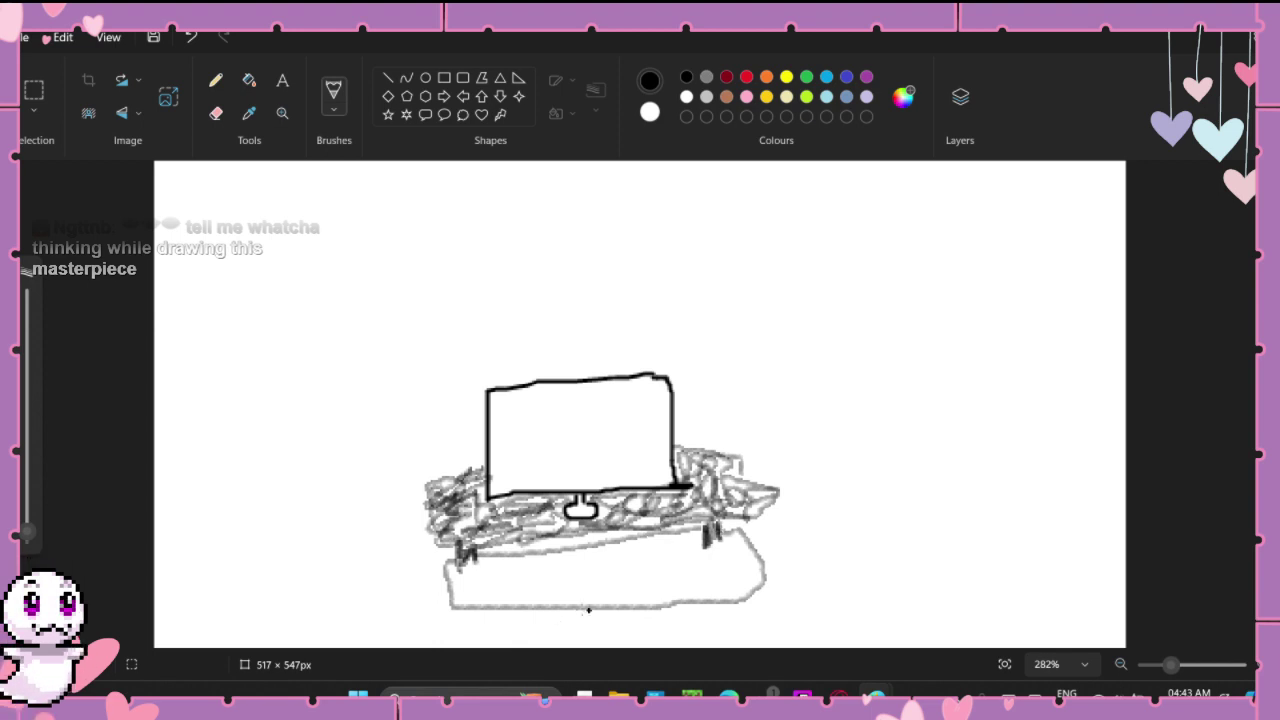
pyautogui.scroll(-2, 576, 596)
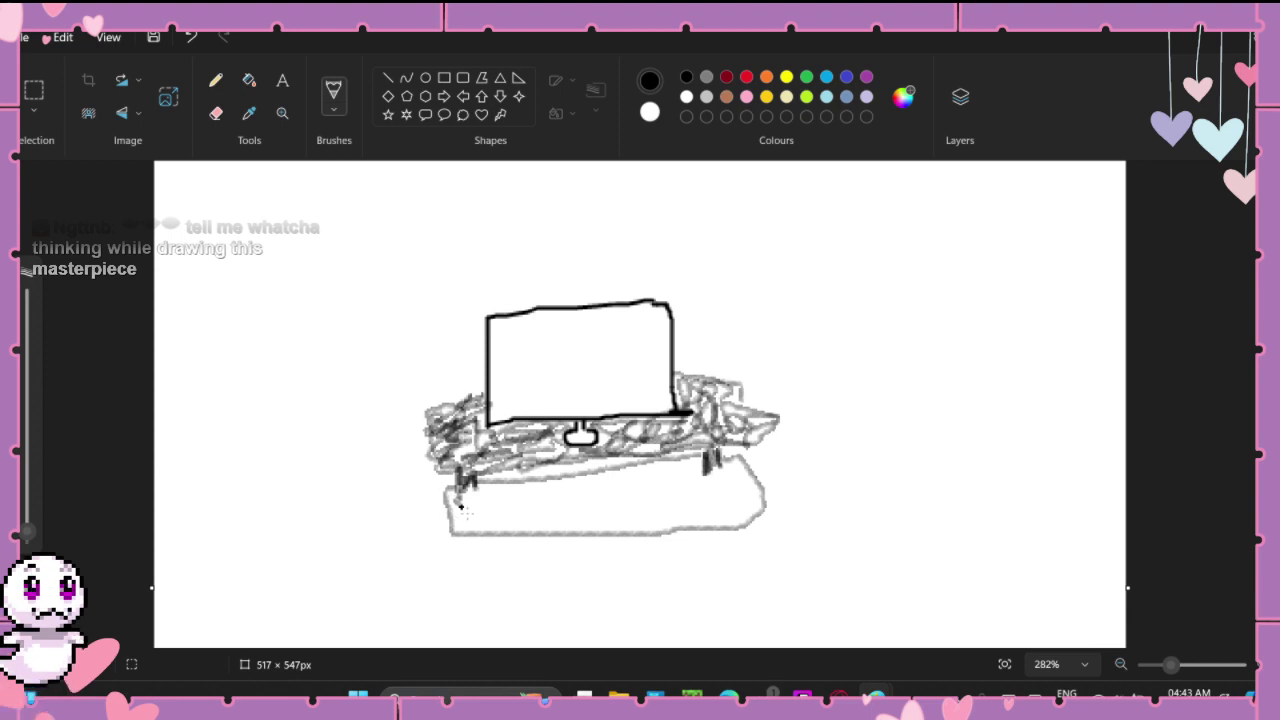
pyautogui.moveTo(461, 507)
pyautogui.mouseDown()
pyautogui.moveTo(487, 507)
pyautogui.moveTo(468, 518)
pyautogui.moveTo(458, 514)
pyautogui.moveTo(545, 515)
pyautogui.moveTo(548, 500)
pyautogui.moveTo(498, 524)
pyautogui.moveTo(558, 496)
pyautogui.moveTo(544, 501)
pyautogui.moveTo(578, 515)
pyautogui.moveTo(545, 505)
pyautogui.moveTo(583, 511)
pyautogui.moveTo(578, 500)
pyautogui.moveTo(598, 492)
pyautogui.mouseUp()
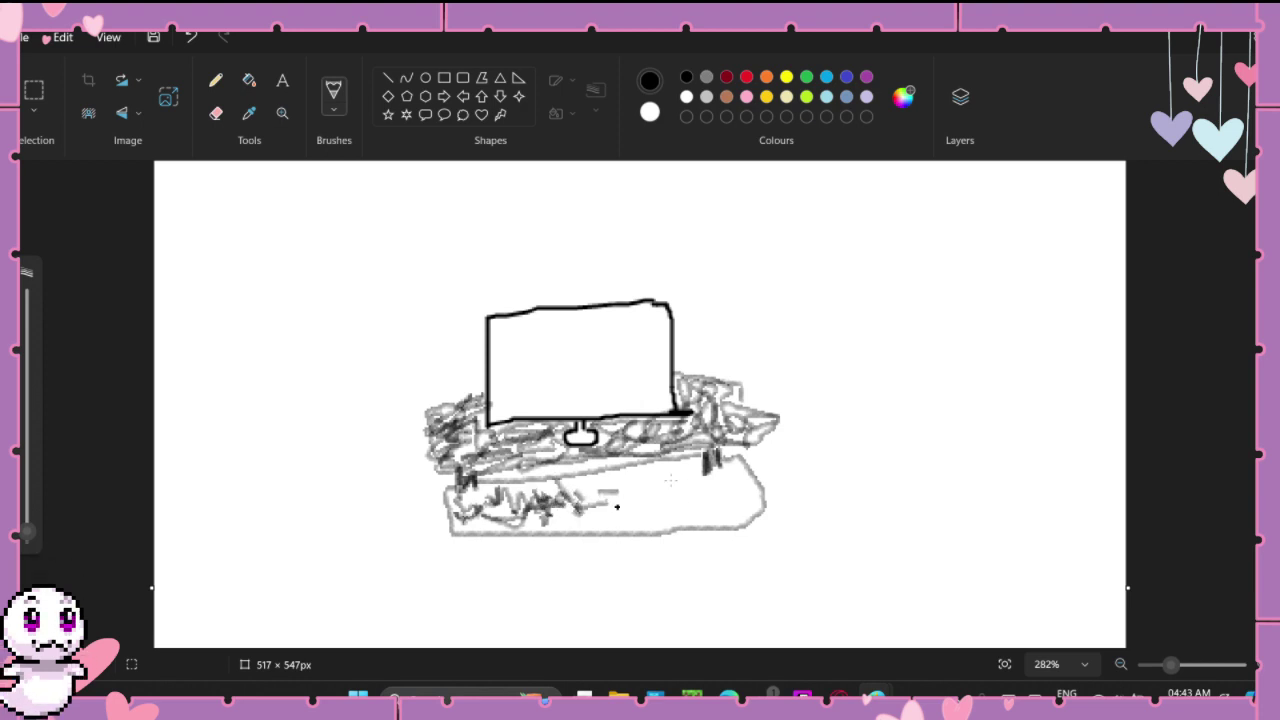
pyautogui.moveTo(696, 465)
pyautogui.mouseDown()
pyautogui.moveTo(560, 489)
pyautogui.moveTo(674, 491)
pyautogui.moveTo(685, 488)
pyautogui.moveTo(676, 479)
pyautogui.moveTo(730, 475)
pyautogui.moveTo(752, 501)
pyautogui.moveTo(672, 520)
pyautogui.moveTo(642, 510)
pyautogui.moveTo(742, 501)
pyautogui.moveTo(582, 508)
pyautogui.mouseUp()
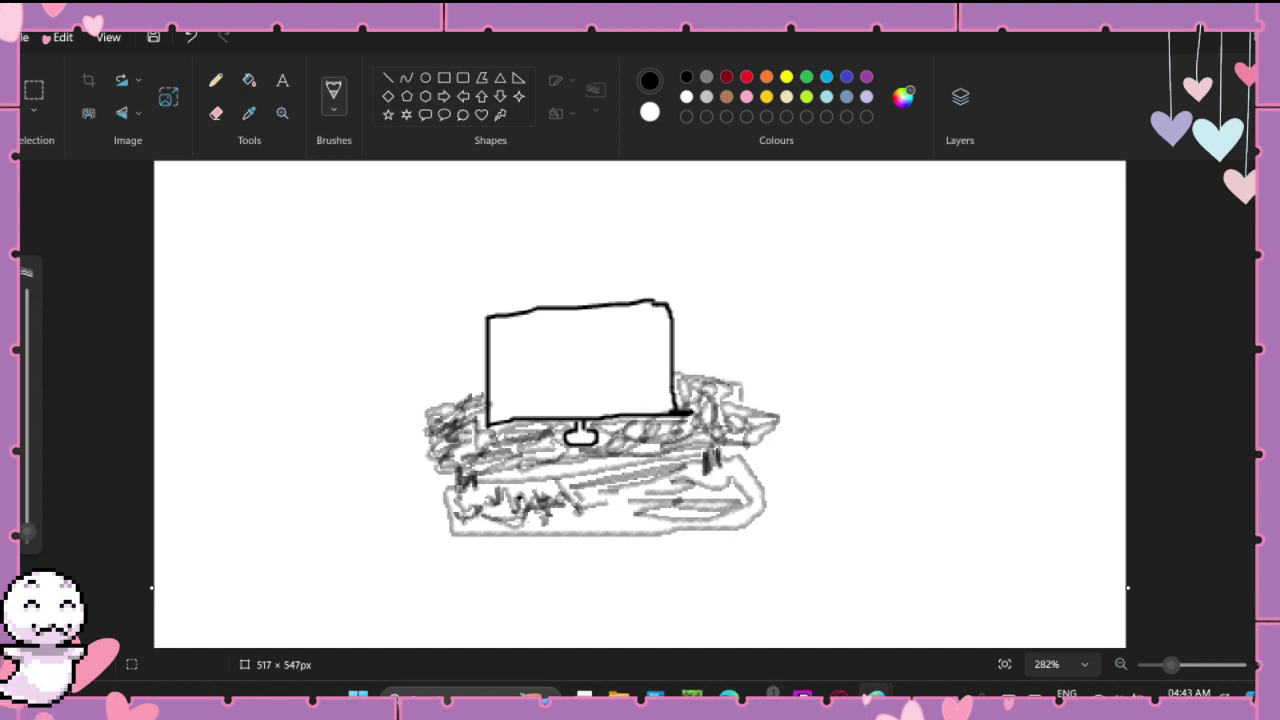
# Step: Outline a wide, rounded keyboard on the left half of the lower slab with the thin Pencil, undoing misdrawn strokes
pyautogui.click(216, 82)
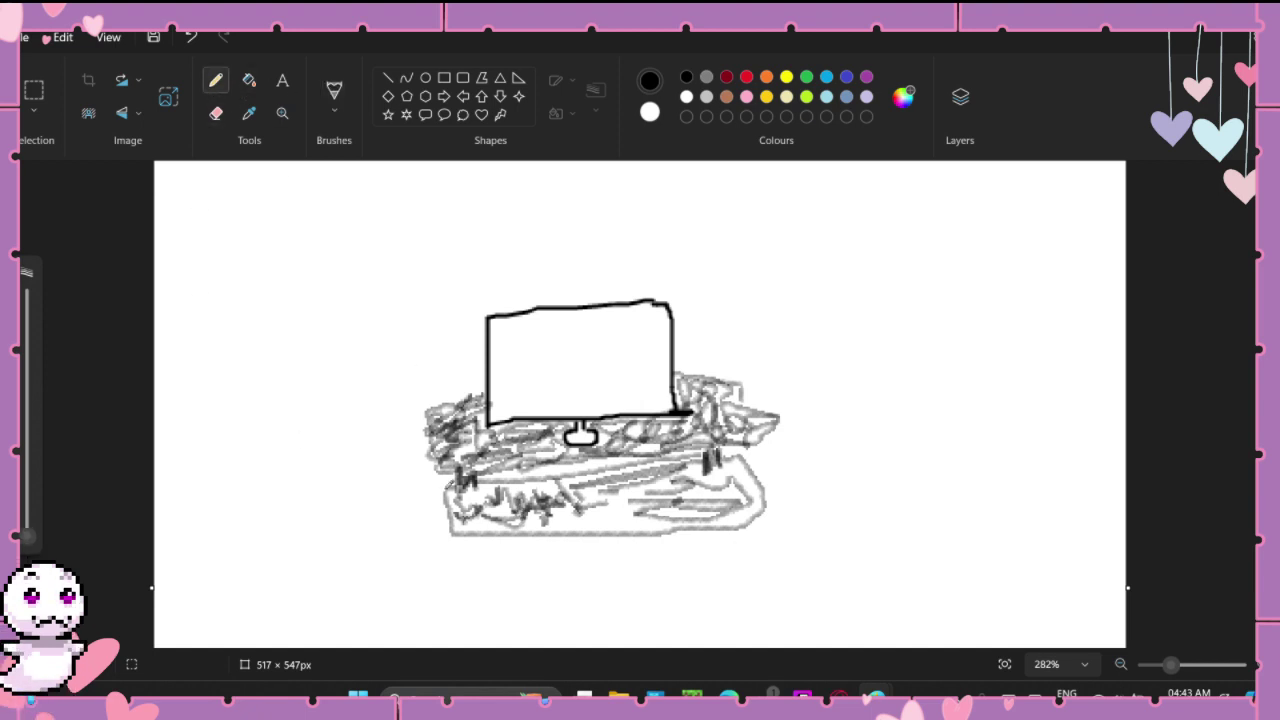
pyautogui.moveTo(512, 508)
pyautogui.mouseDown()
pyautogui.moveTo(508, 488)
pyautogui.moveTo(514, 500)
pyautogui.mouseUp()
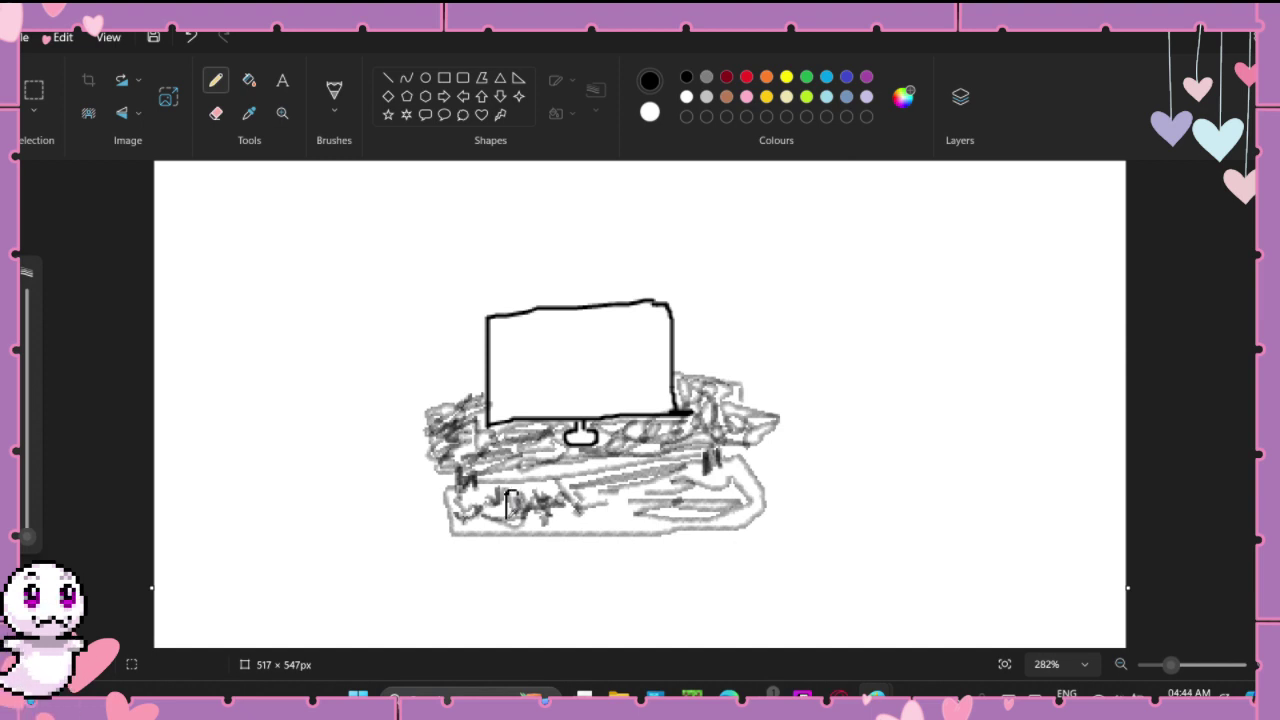
pyautogui.moveTo(507, 505); pyautogui.dragTo(620, 519)
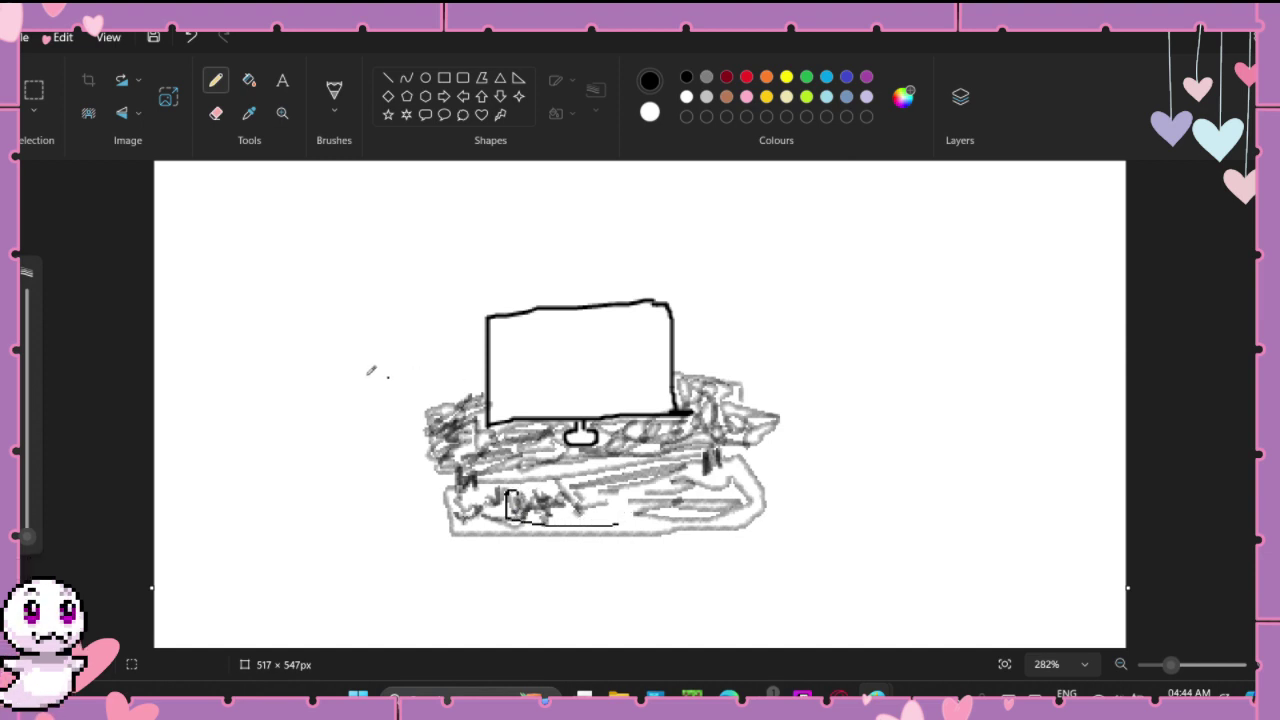
pyautogui.hotkey('ctrl', 'z')
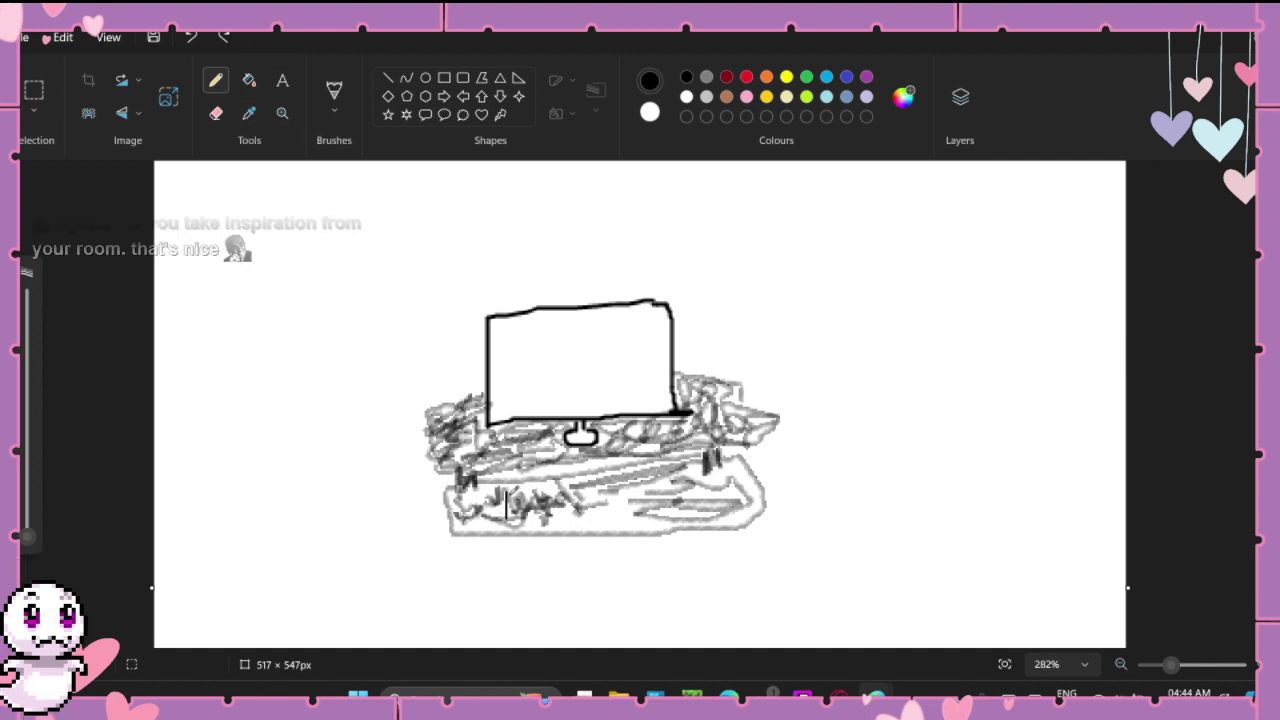
pyautogui.click(506, 497)
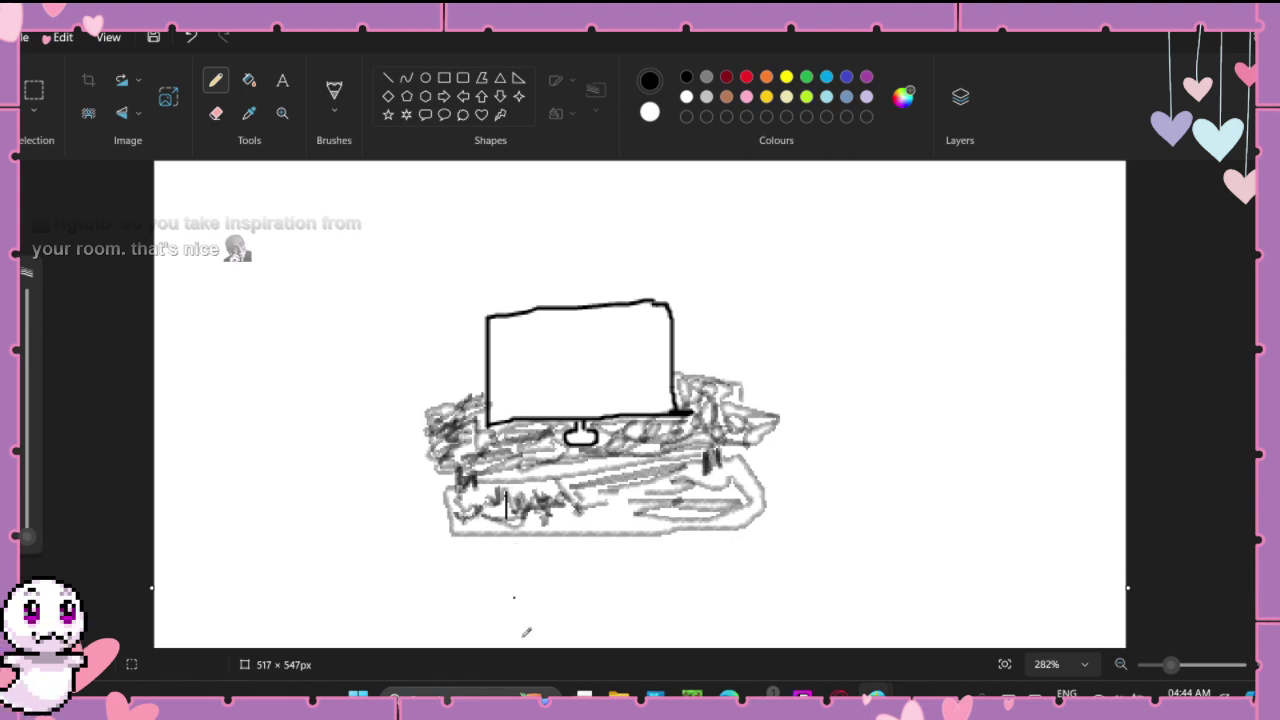
pyautogui.hotkey('ctrl', 'z')
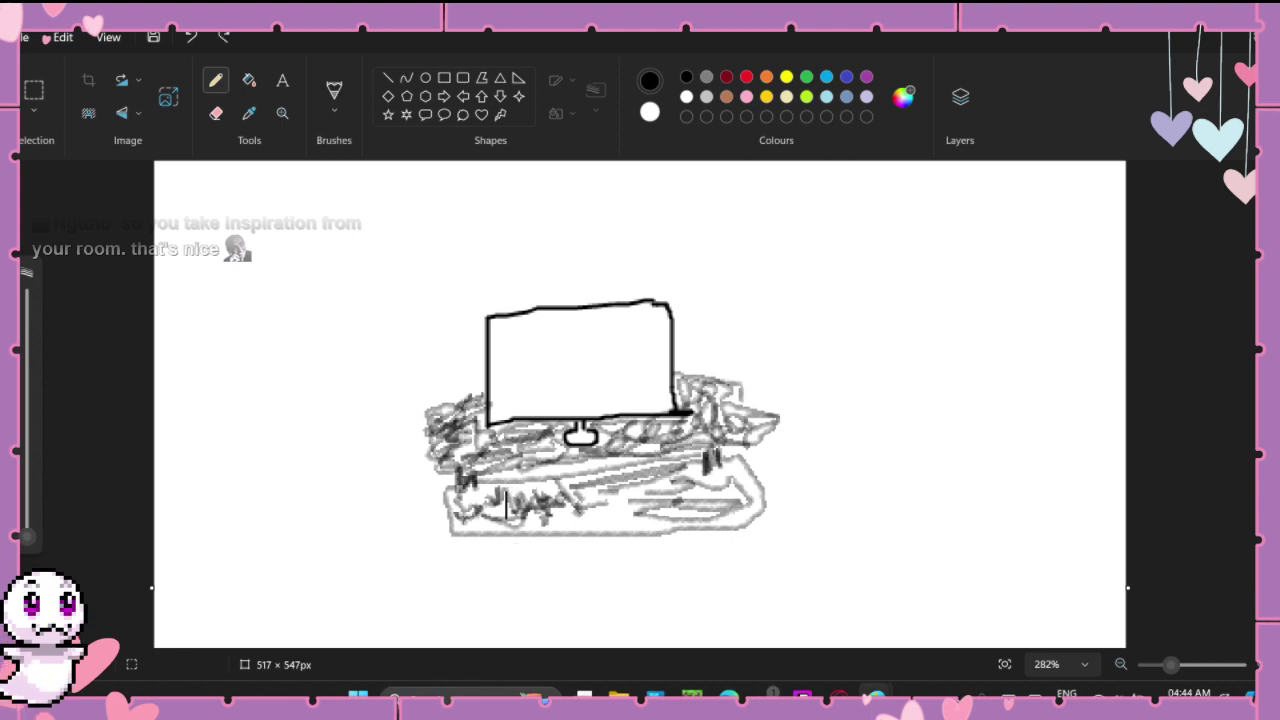
pyautogui.moveTo(1172, 664); pyautogui.dragTo(1191, 664)
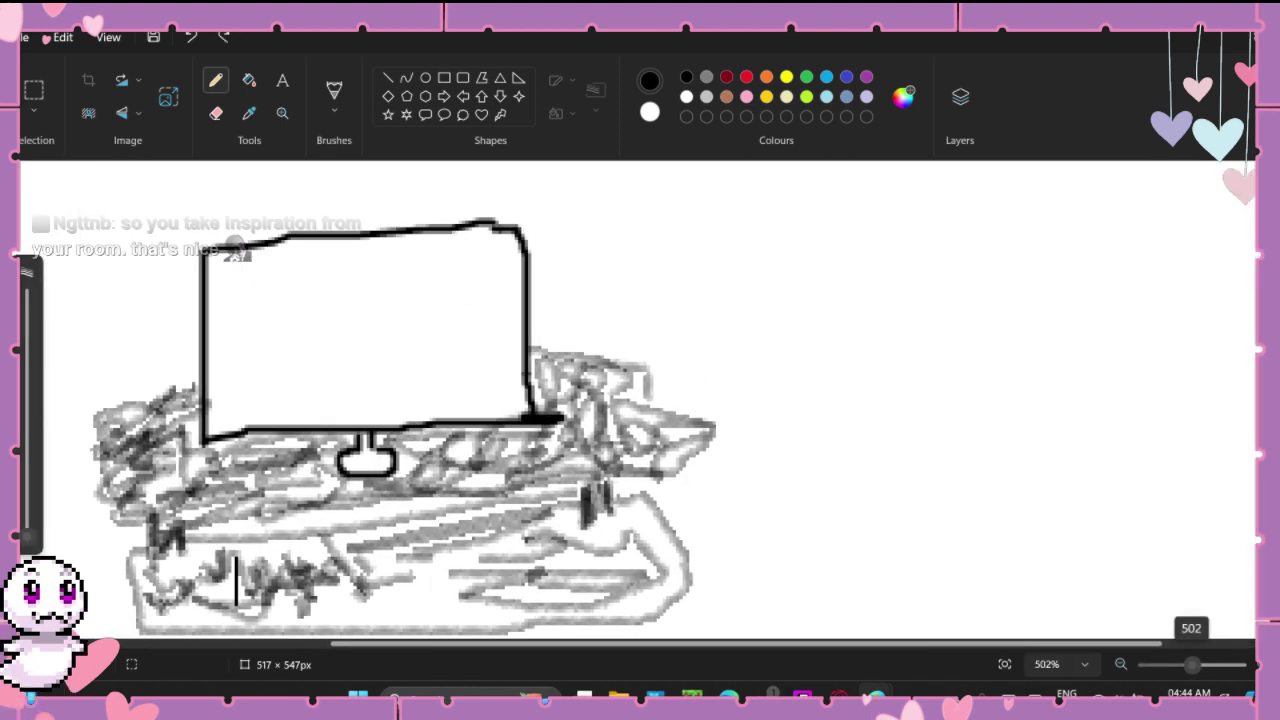
pyautogui.scroll(-2, 400, 400)
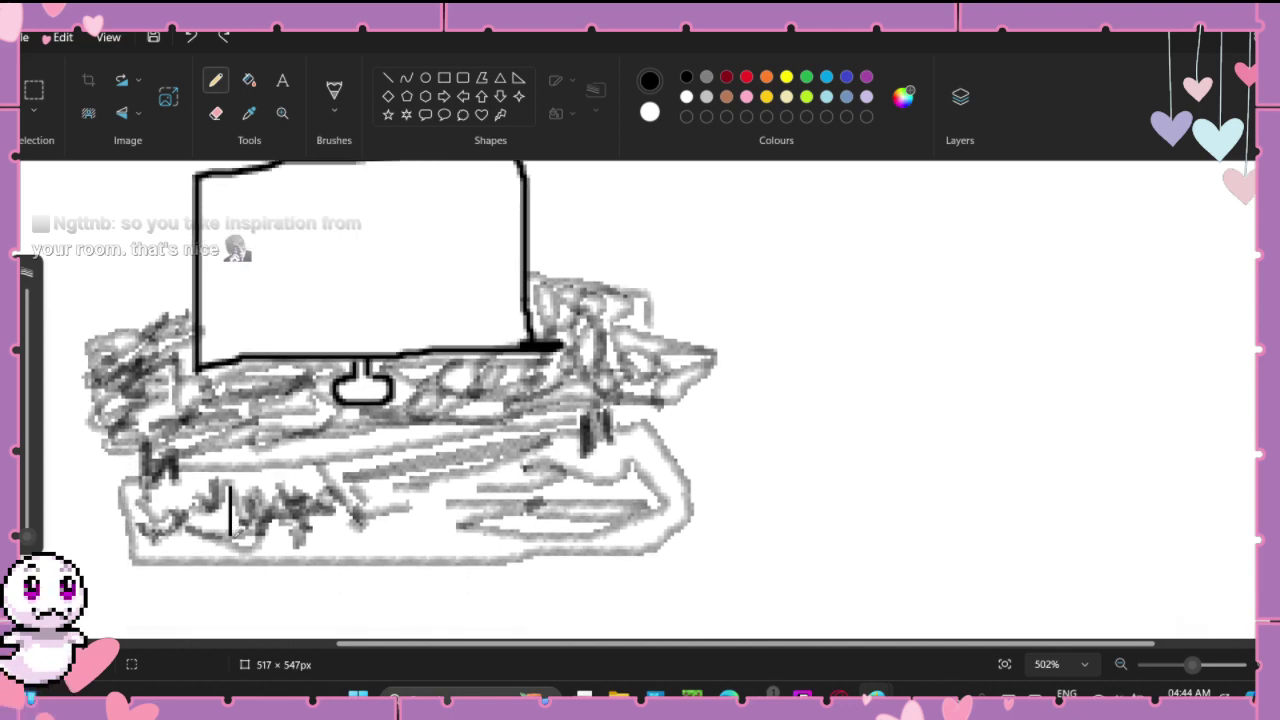
pyautogui.moveTo(231, 536); pyautogui.dragTo(426, 538)
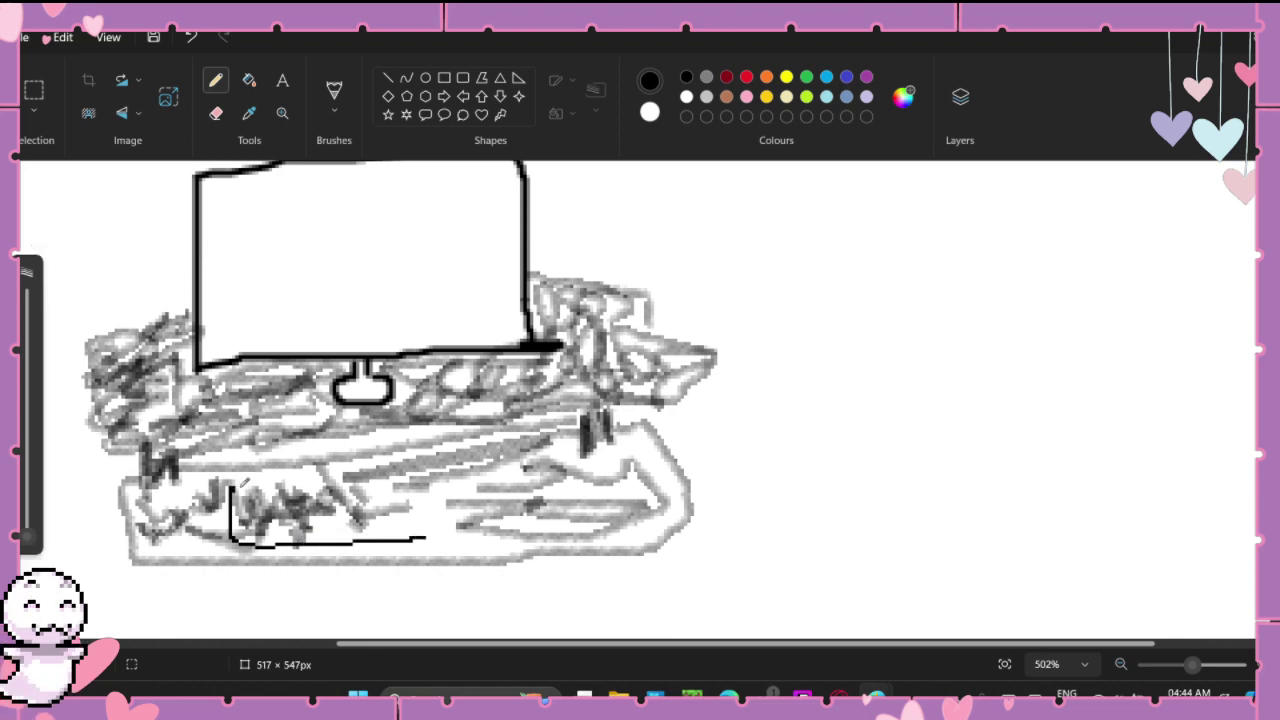
pyautogui.moveTo(241, 483)
pyautogui.mouseDown()
pyautogui.moveTo(445, 473)
pyautogui.moveTo(452, 531)
pyautogui.moveTo(410, 540)
pyautogui.mouseUp()
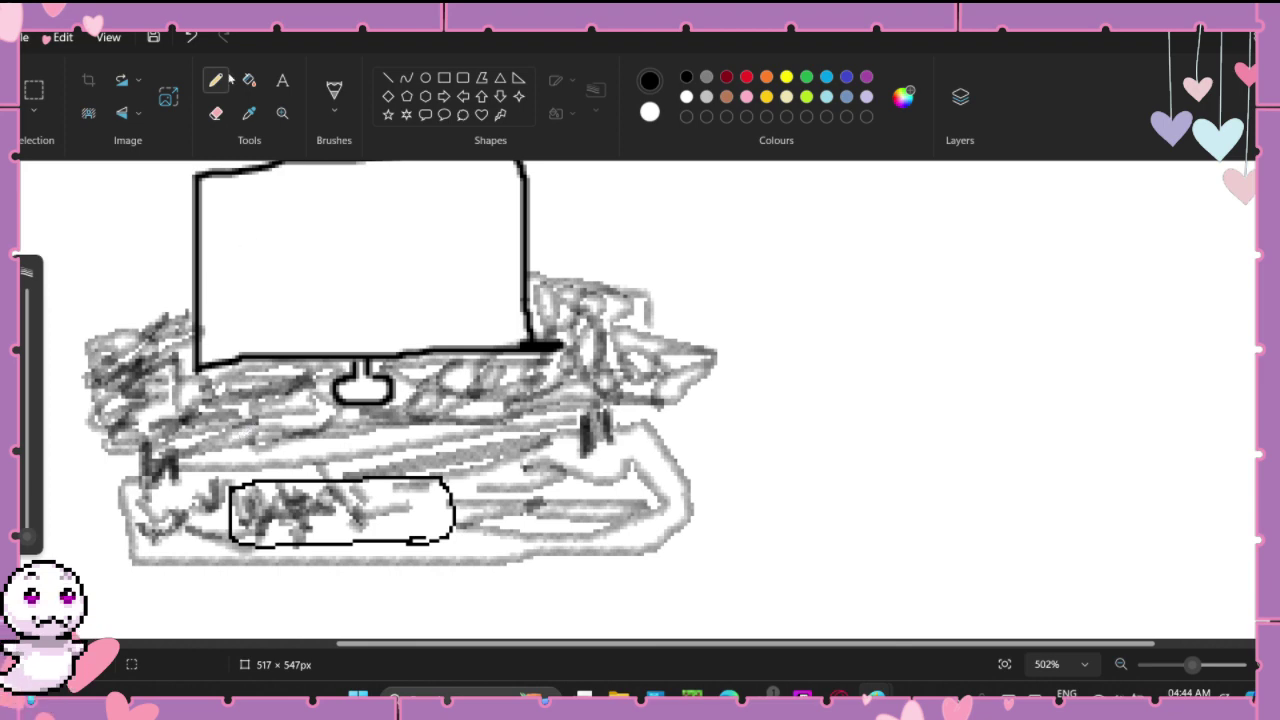
# Step: Try shading the keyboard's left end with a dark Natural pencil stroke, and undo it
pyautogui.click(330, 112)
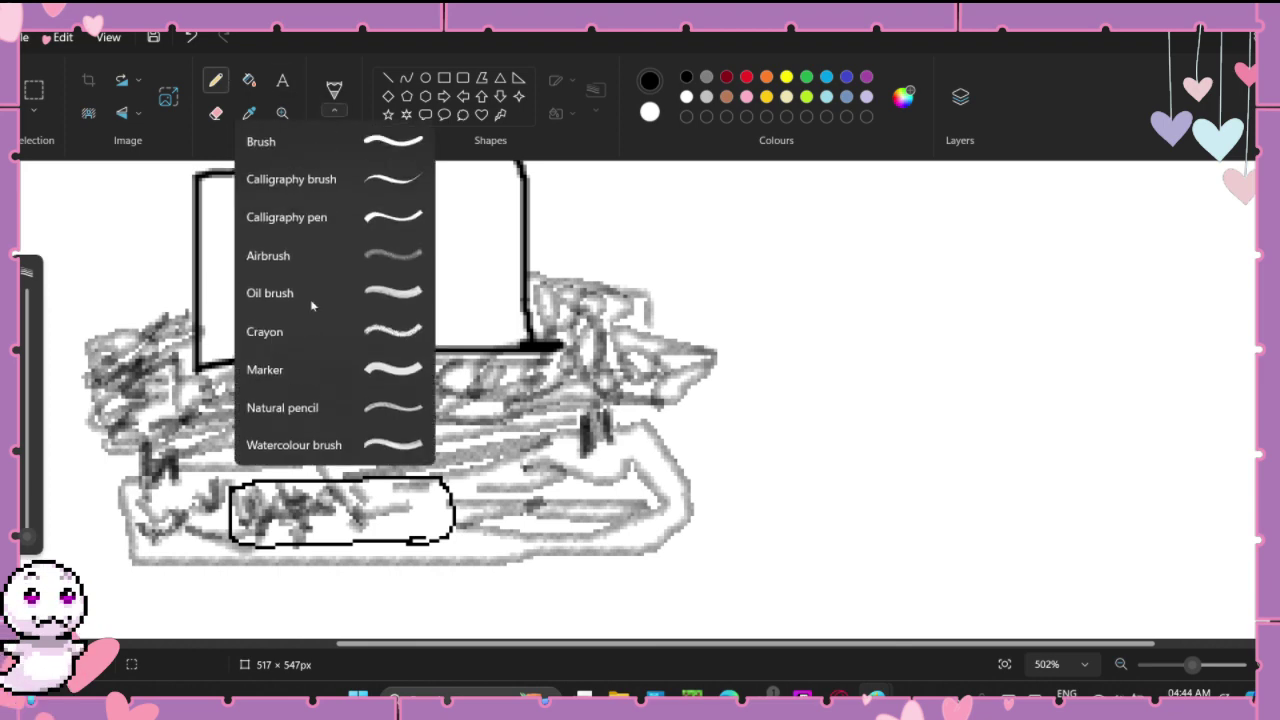
pyautogui.click(300, 408)
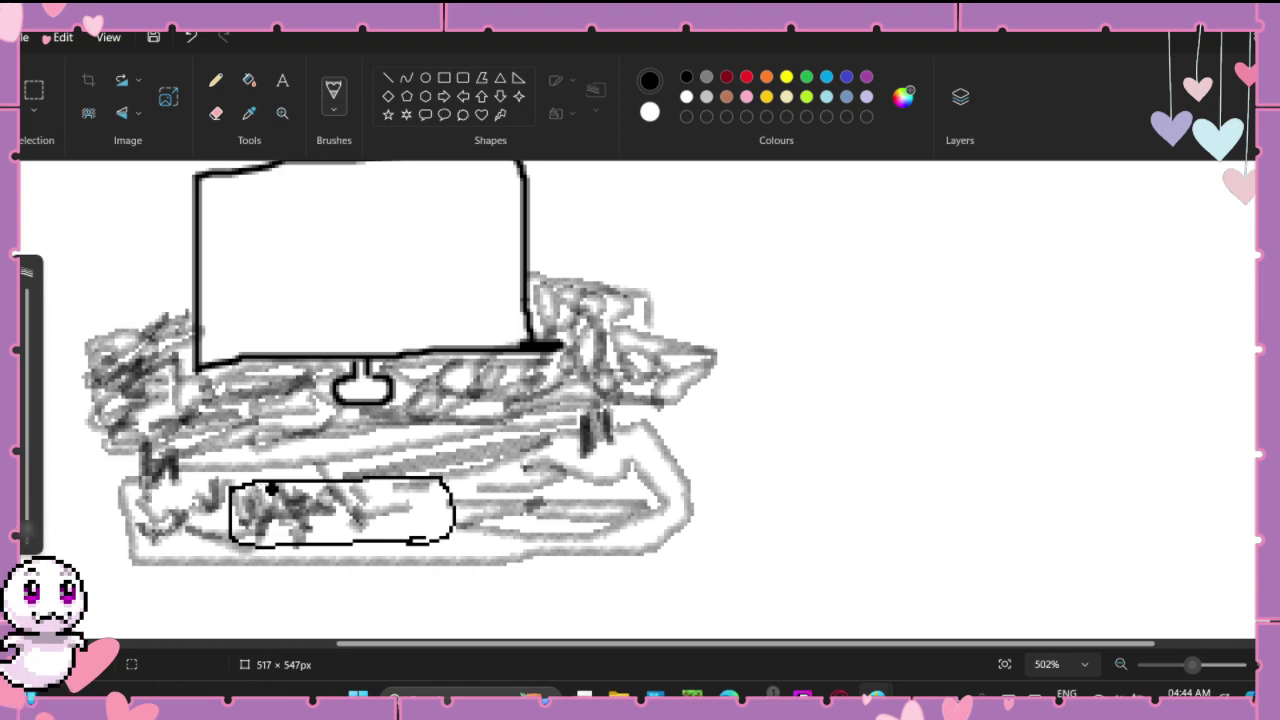
pyautogui.moveTo(255, 530); pyautogui.dragTo(248, 484)
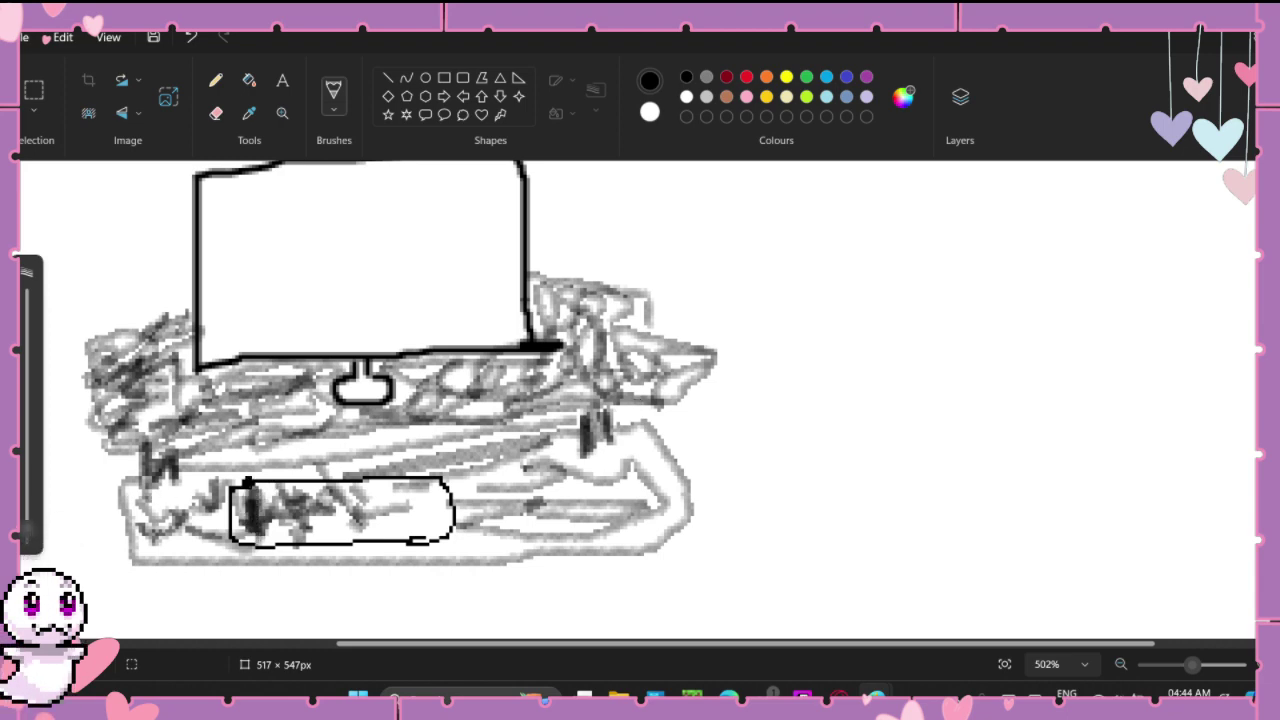
pyautogui.hotkey('ctrl', 'z')
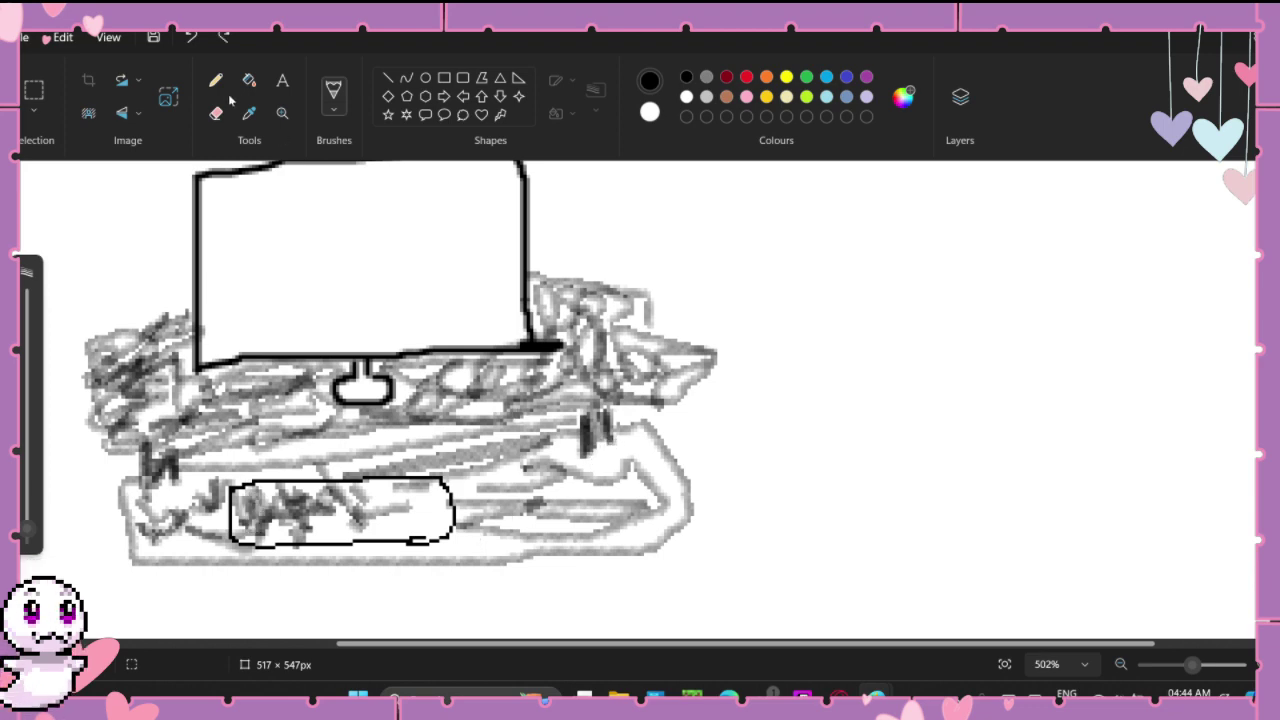
# Step: Fill the keyboard outline with a dense grid of keys, using thin vertical and horizontal Pencil lines
pyautogui.click(215, 80)
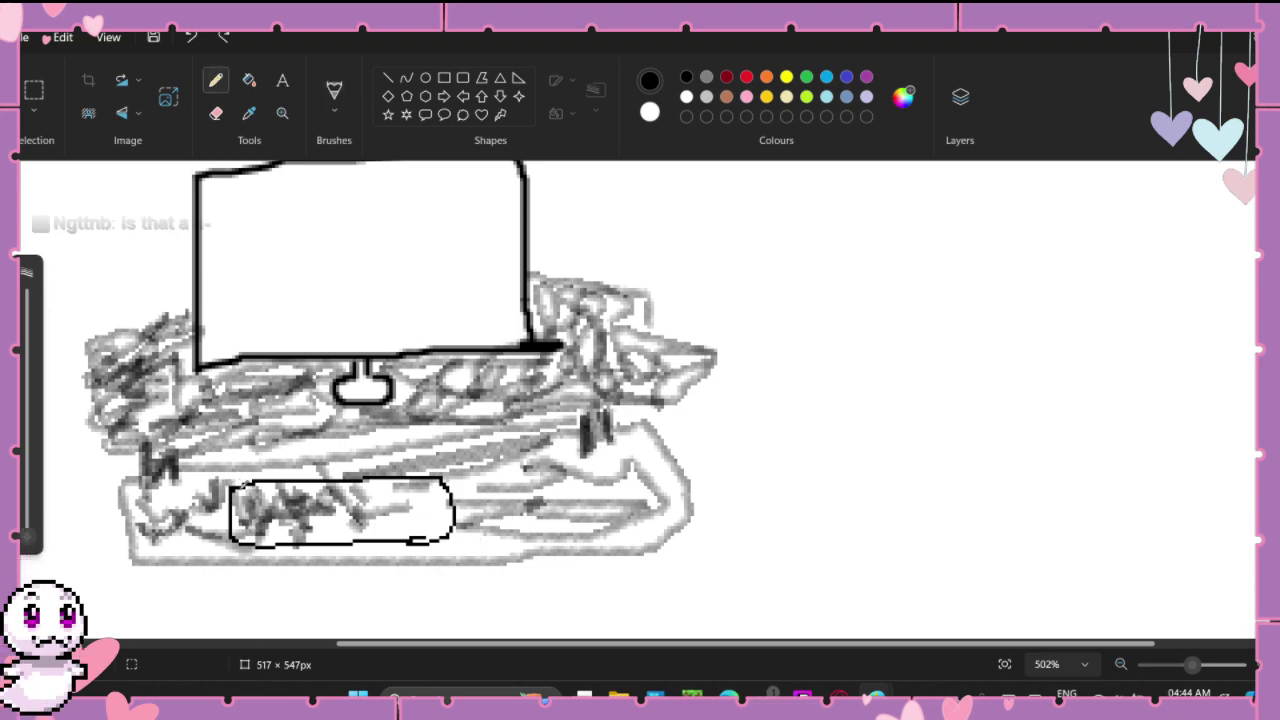
pyautogui.moveTo(238, 490)
pyautogui.mouseDown()
pyautogui.moveTo(238, 522)
pyautogui.moveTo(240, 497)
pyautogui.moveTo(255, 481)
pyautogui.moveTo(254, 504)
pyautogui.moveTo(244, 492)
pyautogui.moveTo(262, 497)
pyautogui.moveTo(268, 479)
pyautogui.moveTo(262, 492)
pyautogui.moveTo(308, 543)
pyautogui.mouseUp()
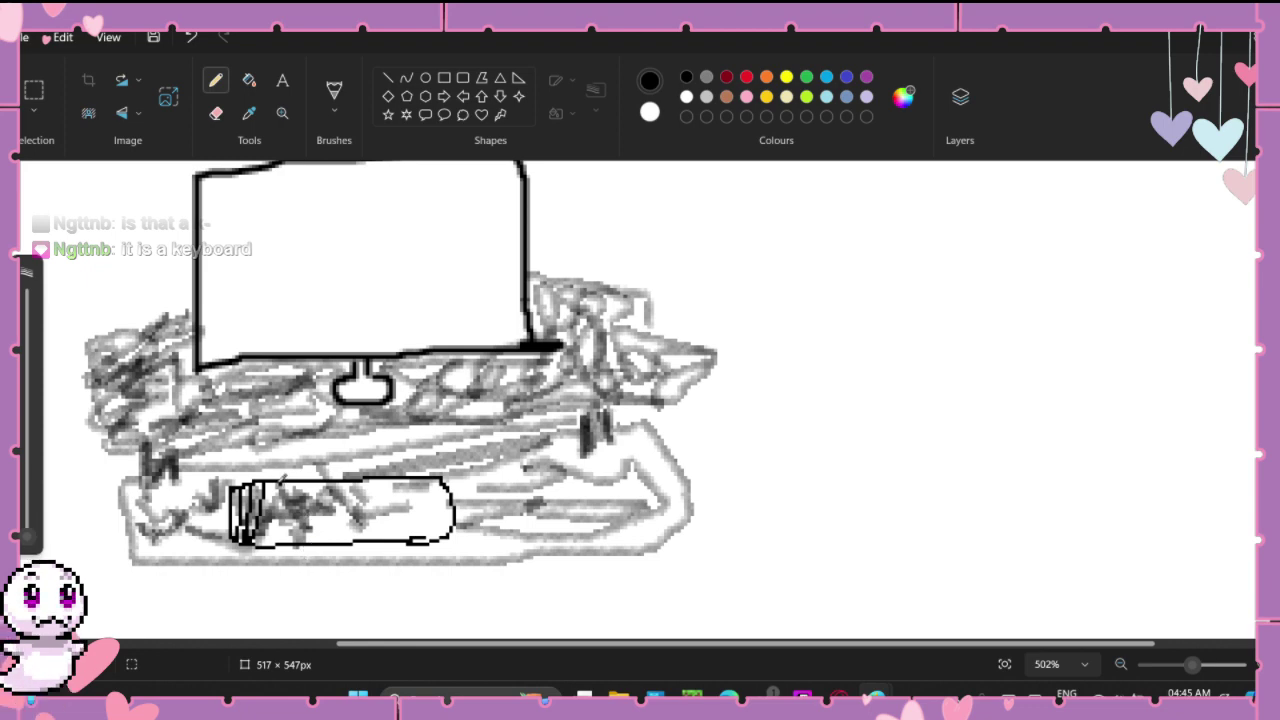
pyautogui.moveTo(279, 478)
pyautogui.mouseDown()
pyautogui.moveTo(270, 535)
pyautogui.moveTo(288, 530)
pyautogui.mouseUp()
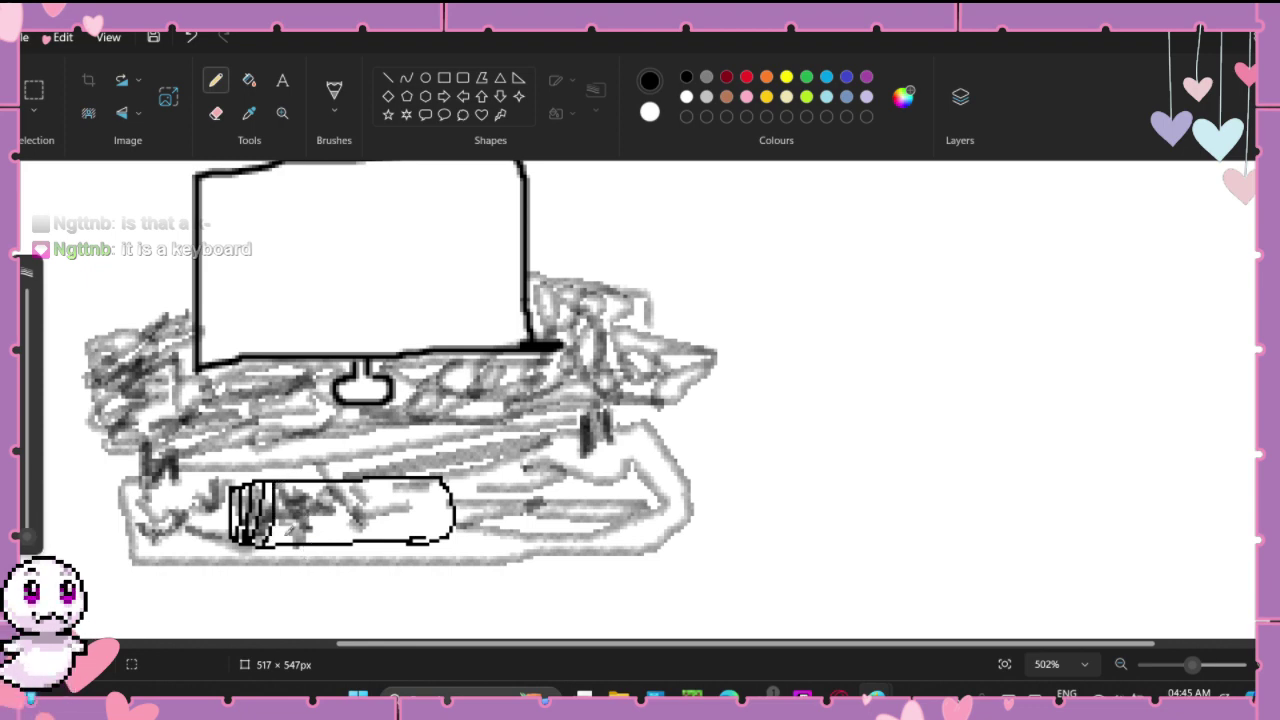
pyautogui.moveTo(295, 474)
pyautogui.mouseDown()
pyautogui.moveTo(280, 533)
pyautogui.moveTo(285, 498)
pyautogui.moveTo(300, 528)
pyautogui.moveTo(335, 533)
pyautogui.moveTo(310, 523)
pyautogui.moveTo(300, 485)
pyautogui.moveTo(290, 508)
pyautogui.moveTo(304, 477)
pyautogui.moveTo(317, 485)
pyautogui.moveTo(300, 494)
pyautogui.moveTo(339, 490)
pyautogui.moveTo(320, 506)
pyautogui.moveTo(305, 488)
pyautogui.moveTo(320, 506)
pyautogui.moveTo(322, 490)
pyautogui.moveTo(348, 485)
pyautogui.moveTo(343, 518)
pyautogui.moveTo(352, 488)
pyautogui.moveTo(348, 538)
pyautogui.mouseUp()
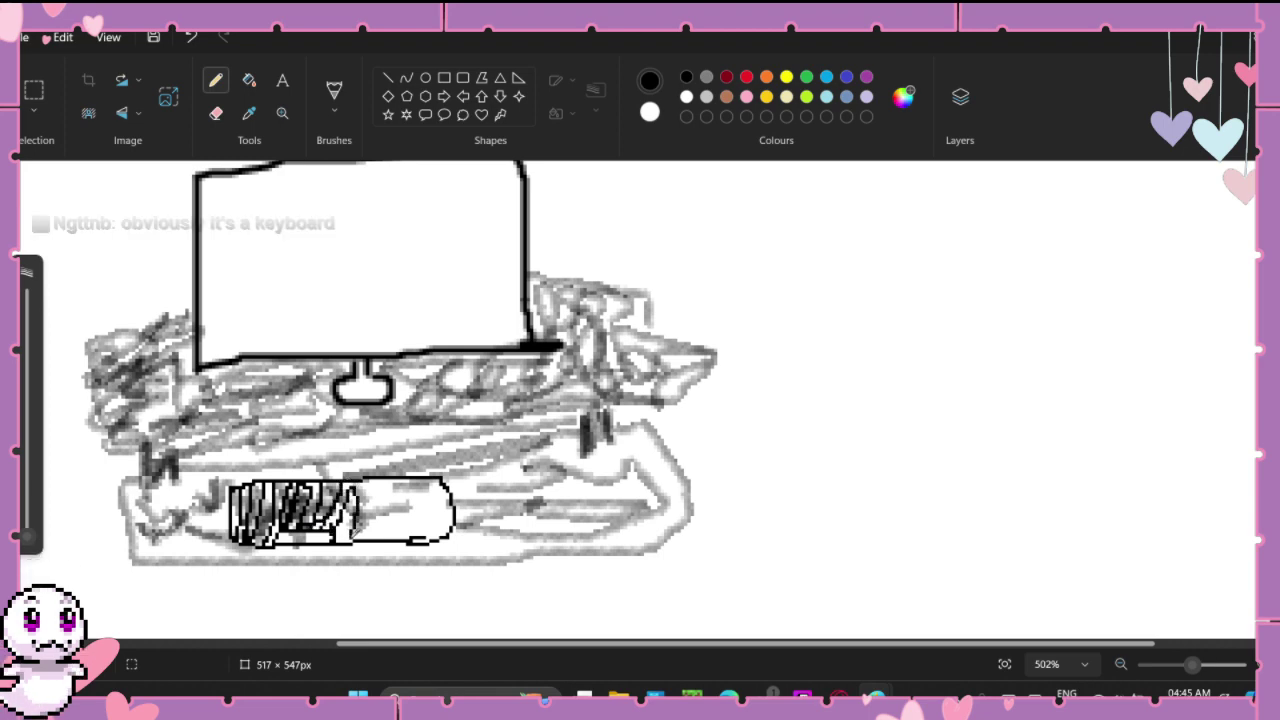
pyautogui.moveTo(365, 478)
pyautogui.mouseDown()
pyautogui.moveTo(370, 524)
pyautogui.moveTo(382, 476)
pyautogui.moveTo(377, 536)
pyautogui.moveTo(375, 494)
pyautogui.moveTo(390, 482)
pyautogui.moveTo(390, 526)
pyautogui.moveTo(403, 476)
pyautogui.moveTo(398, 534)
pyautogui.moveTo(407, 474)
pyautogui.moveTo(410, 531)
pyautogui.moveTo(428, 474)
pyautogui.moveTo(429, 527)
pyautogui.moveTo(440, 496)
pyautogui.moveTo(438, 534)
pyautogui.mouseUp()
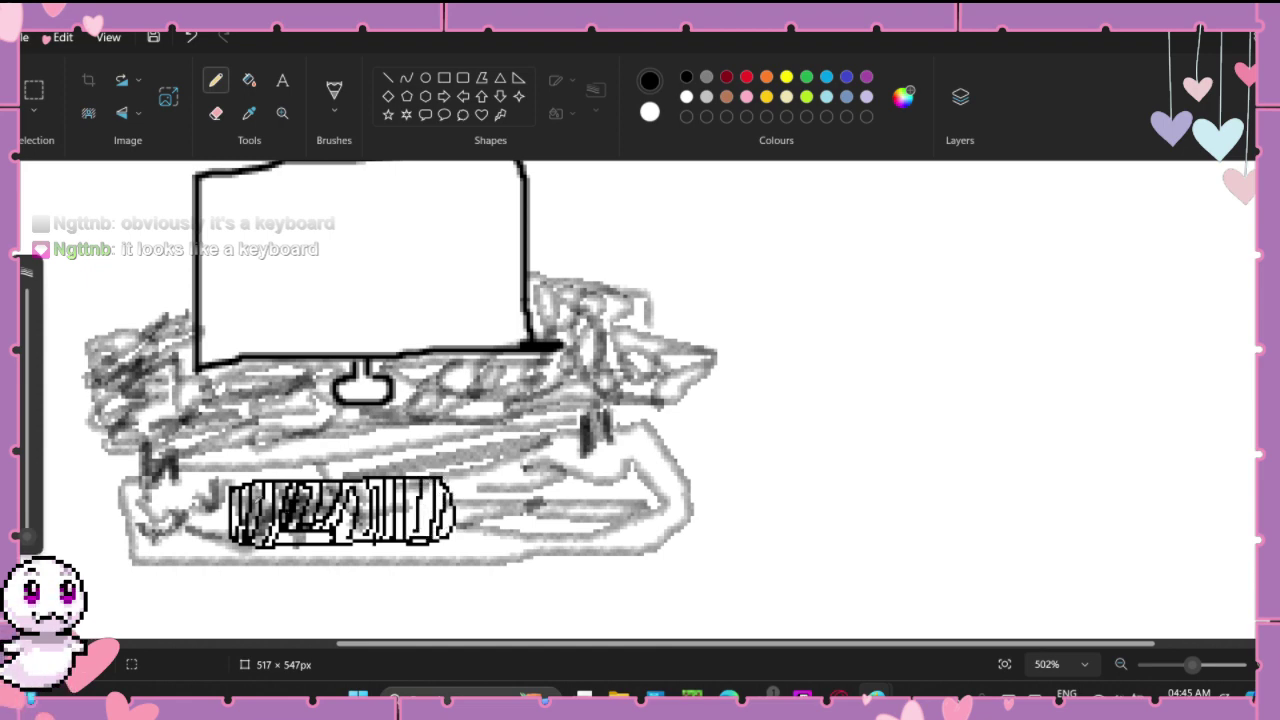
pyautogui.moveTo(254, 496); pyautogui.dragTo(410, 498)
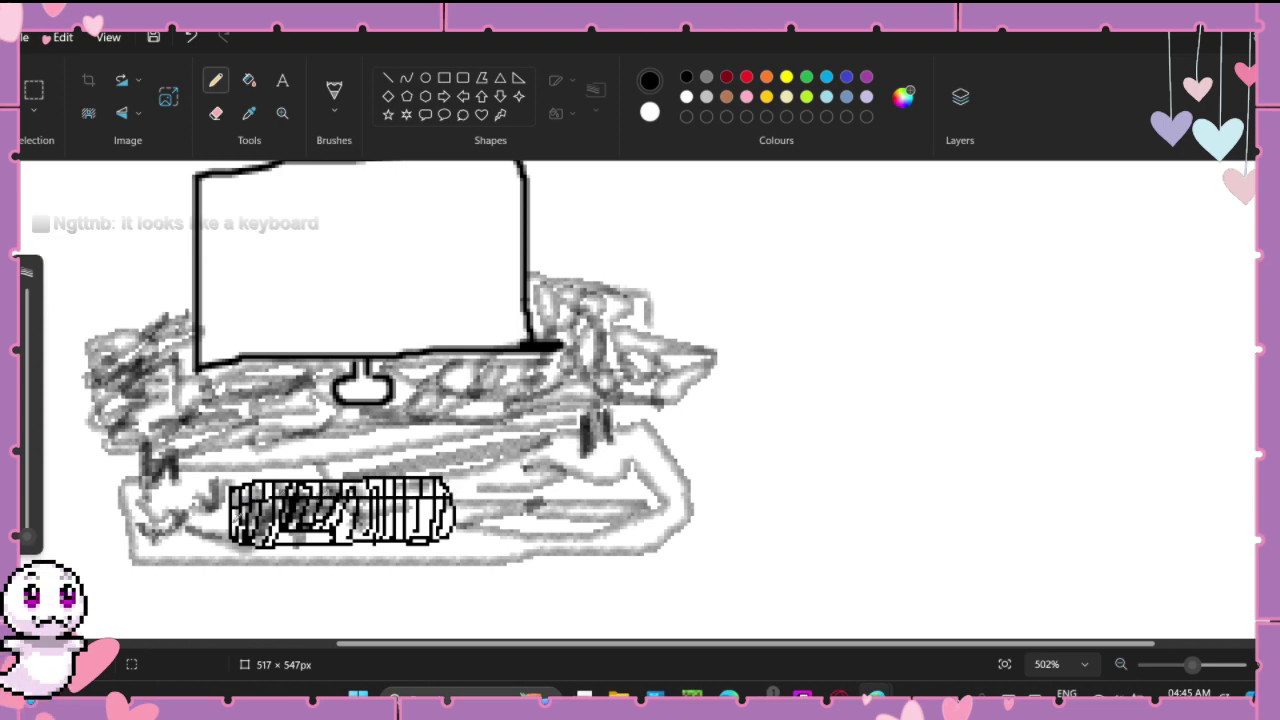
pyautogui.moveTo(238, 520)
pyautogui.mouseDown()
pyautogui.moveTo(360, 500)
pyautogui.moveTo(452, 518)
pyautogui.mouseUp()
pyautogui.moveTo(322, 528); pyautogui.dragTo(428, 530)
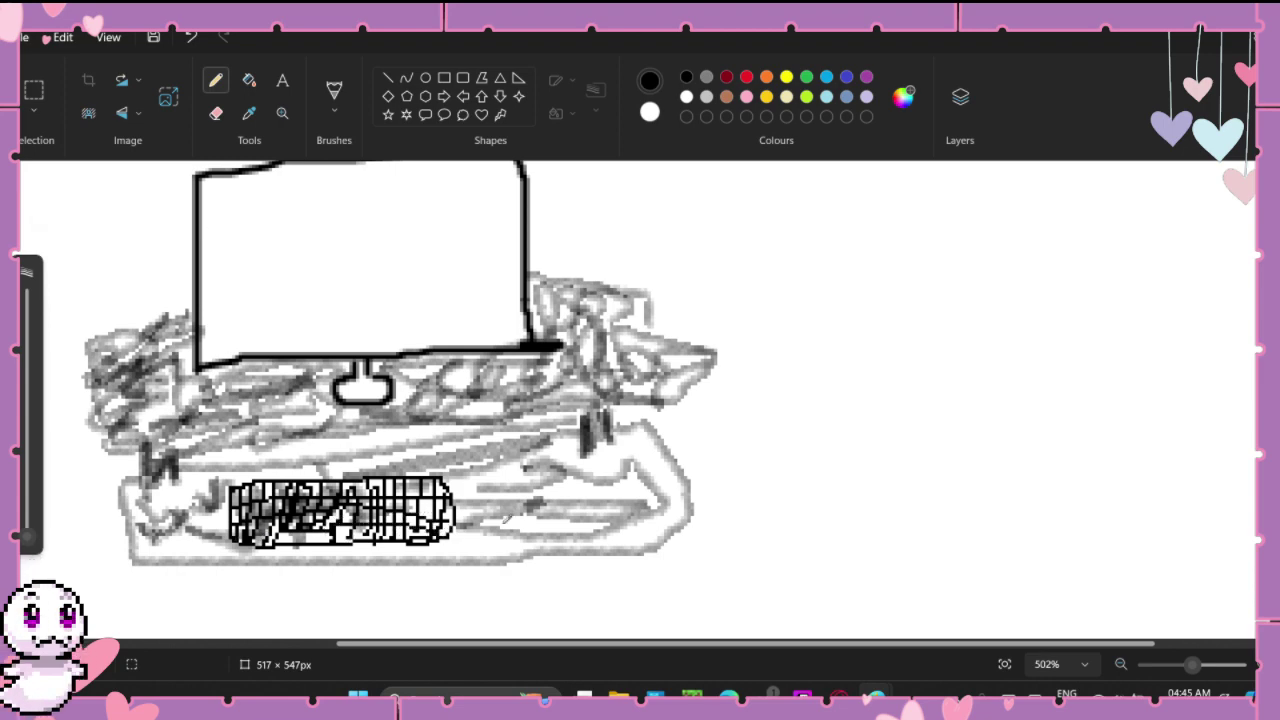
# Step: Draw a small, tilted oval computer mouse with a button line on the slab, to the right of the keyboard
pyautogui.click(632, 584)
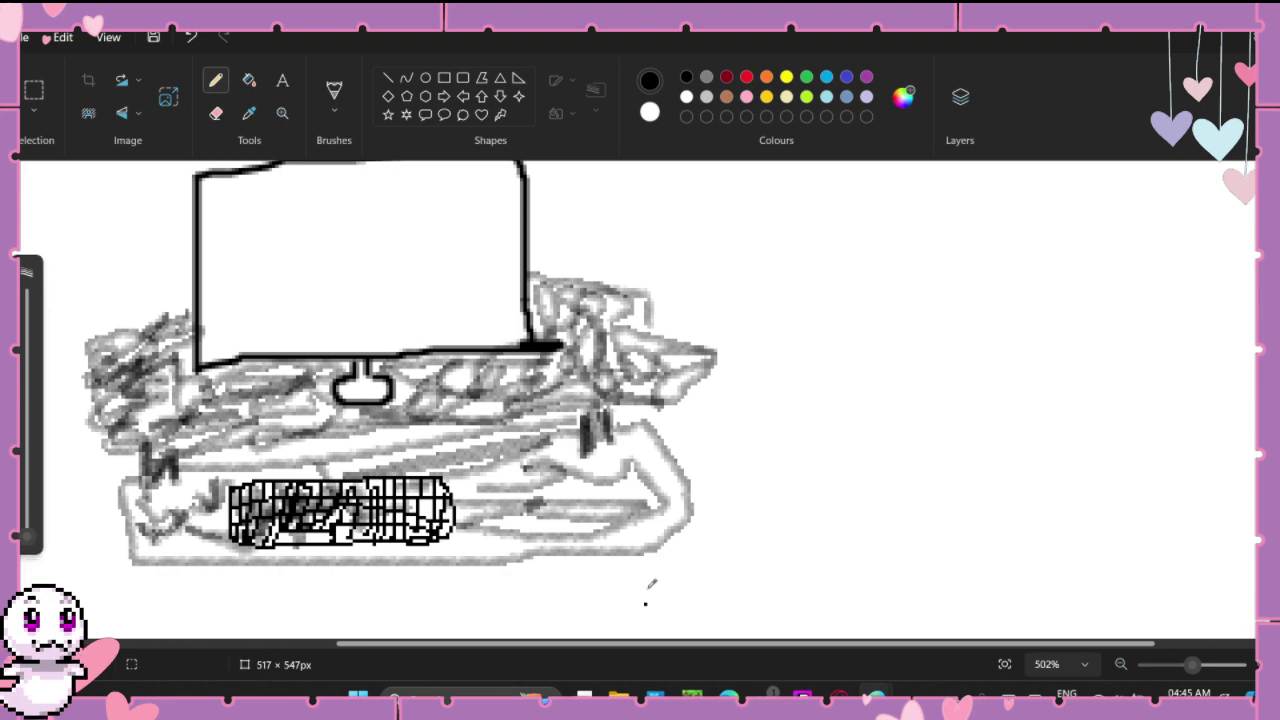
pyautogui.scroll(1, 515, 505)
pyautogui.scroll(-1, 511, 570)
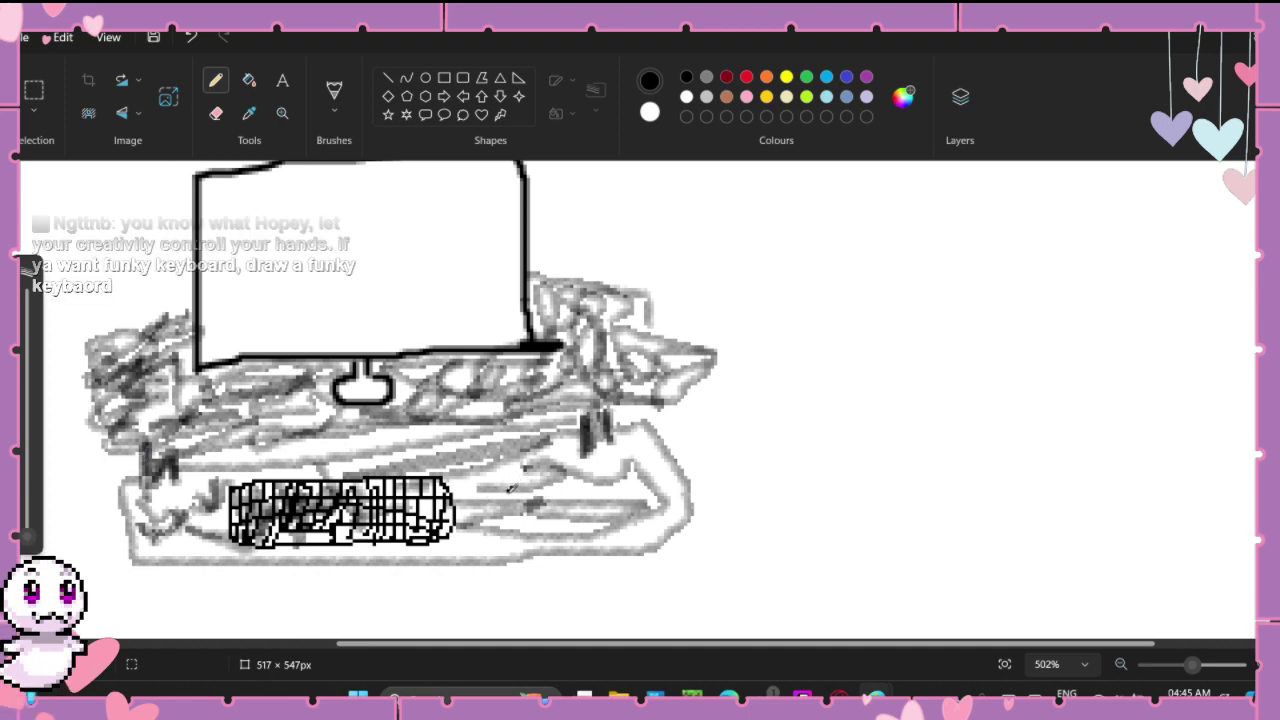
pyautogui.moveTo(510, 488)
pyautogui.mouseDown()
pyautogui.moveTo(518, 512)
pyautogui.moveTo(545, 526)
pyautogui.moveTo(574, 513)
pyautogui.moveTo(561, 494)
pyautogui.moveTo(542, 477)
pyautogui.moveTo(510, 482)
pyautogui.moveTo(566, 481)
pyautogui.mouseUp()
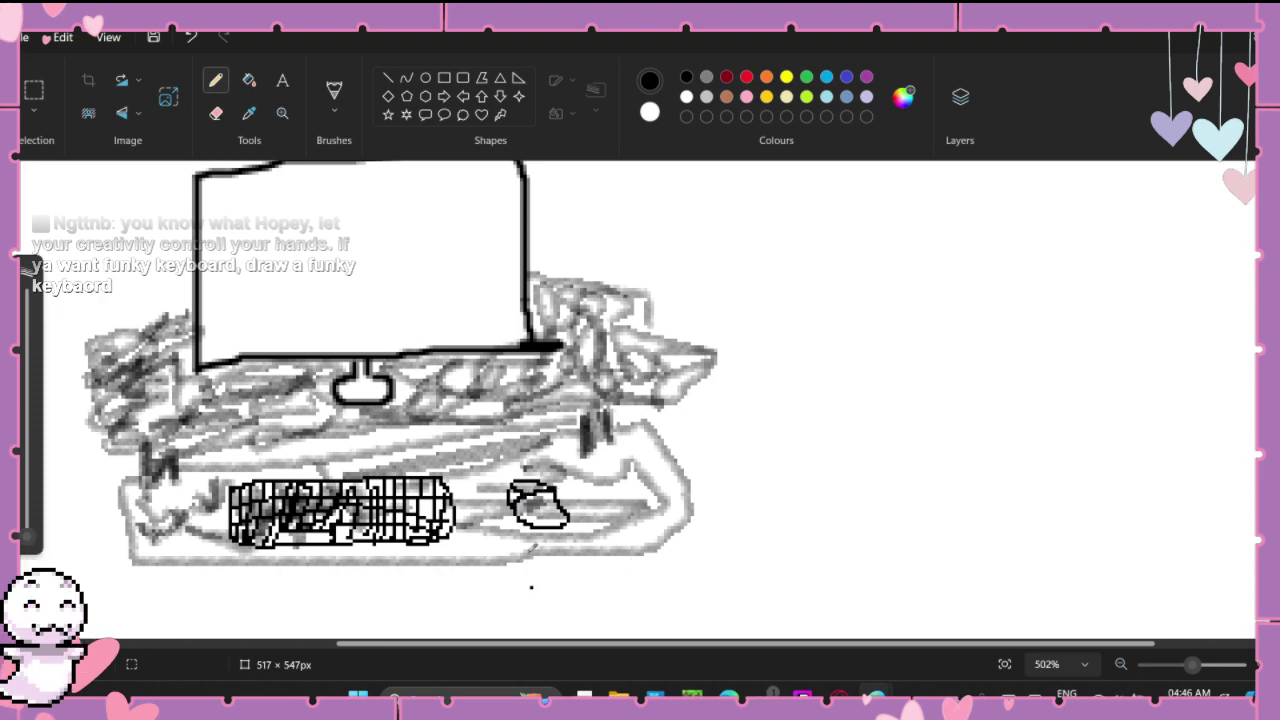
# Step: Touch up the monitor frame with Pencil strokes along its left edge and around both upper corners, undoing the overly thick ones
pyautogui.scroll(-2, 535, 545)
pyautogui.scroll(1, 537, 545)
pyautogui.scroll(-2, 540, 545)
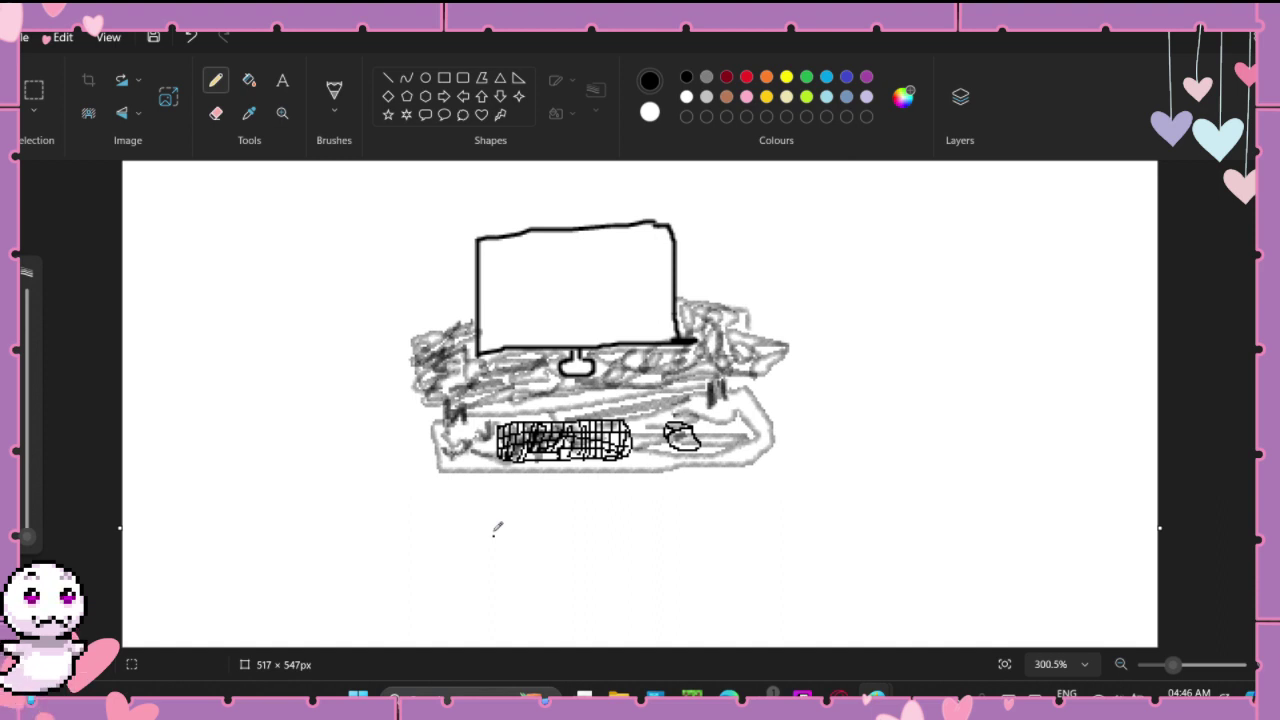
pyautogui.scroll(2, 578, 512)
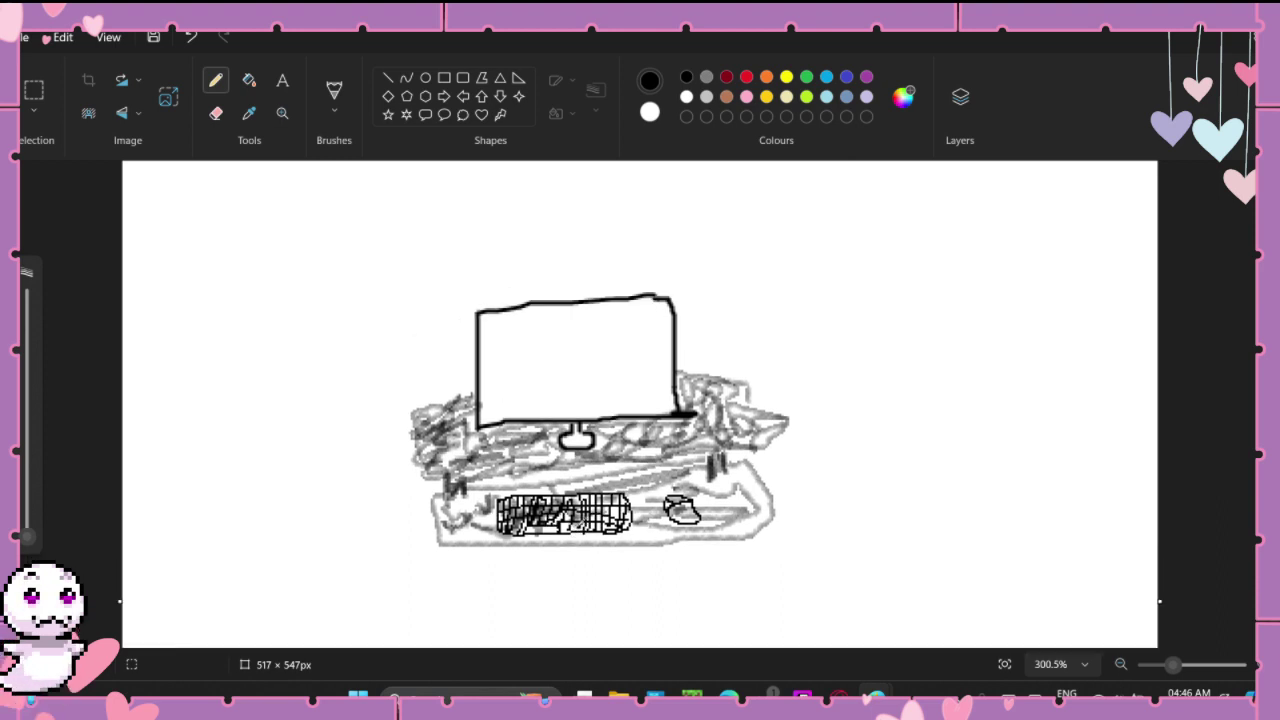
pyautogui.scroll(-2, 581, 521)
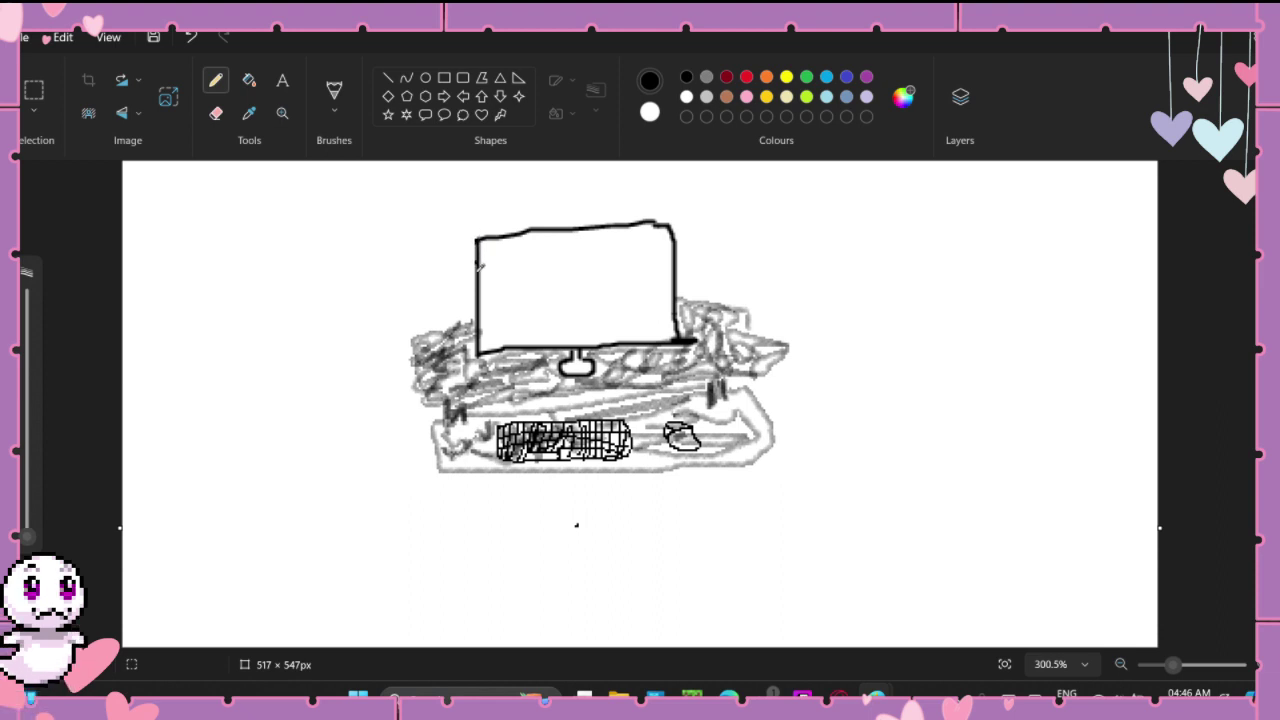
pyautogui.moveTo(479, 265); pyautogui.dragTo(484, 345)
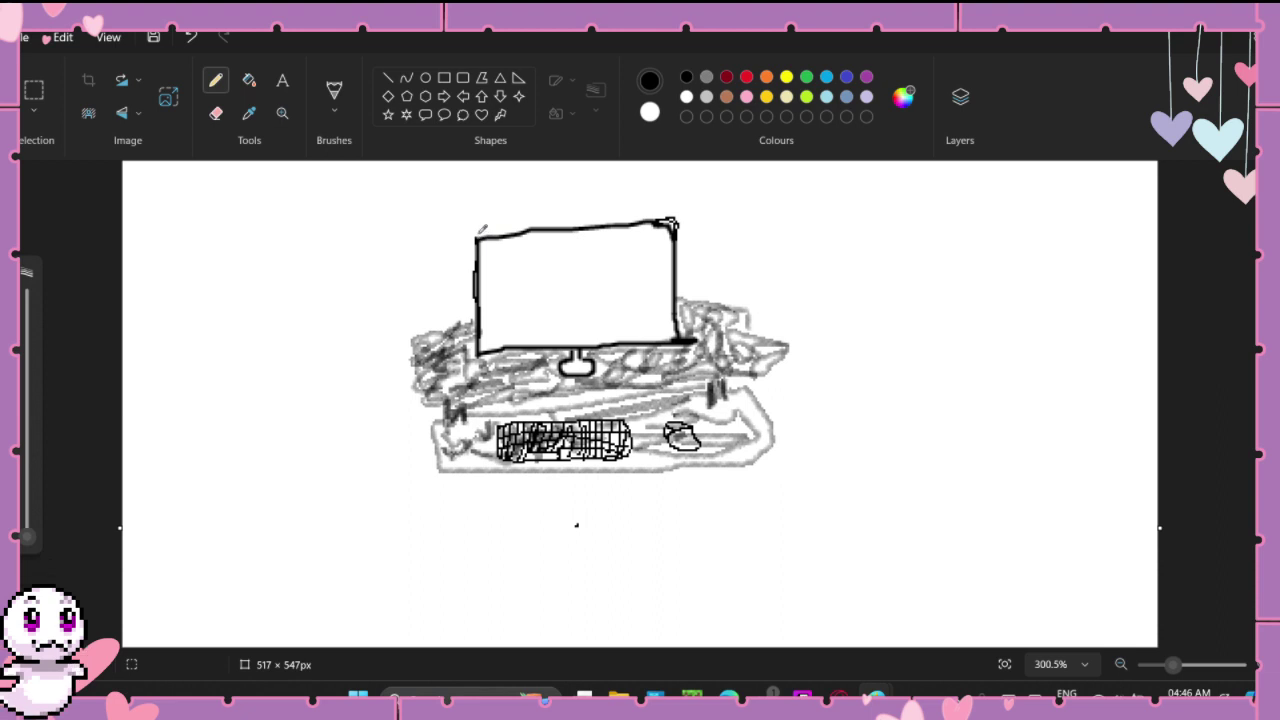
pyautogui.moveTo(483, 229)
pyautogui.mouseDown()
pyautogui.moveTo(536, 223)
pyautogui.moveTo(478, 236)
pyautogui.mouseUp()
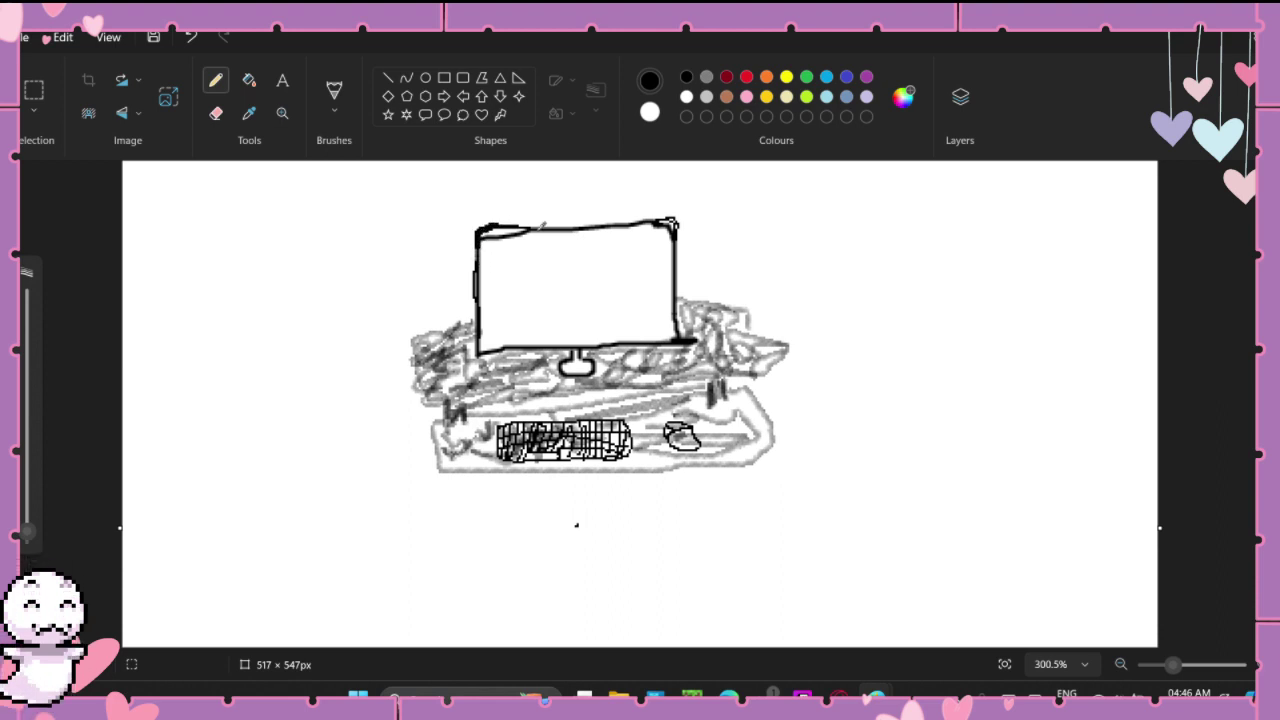
pyautogui.hotkey('ctrl', 'z')
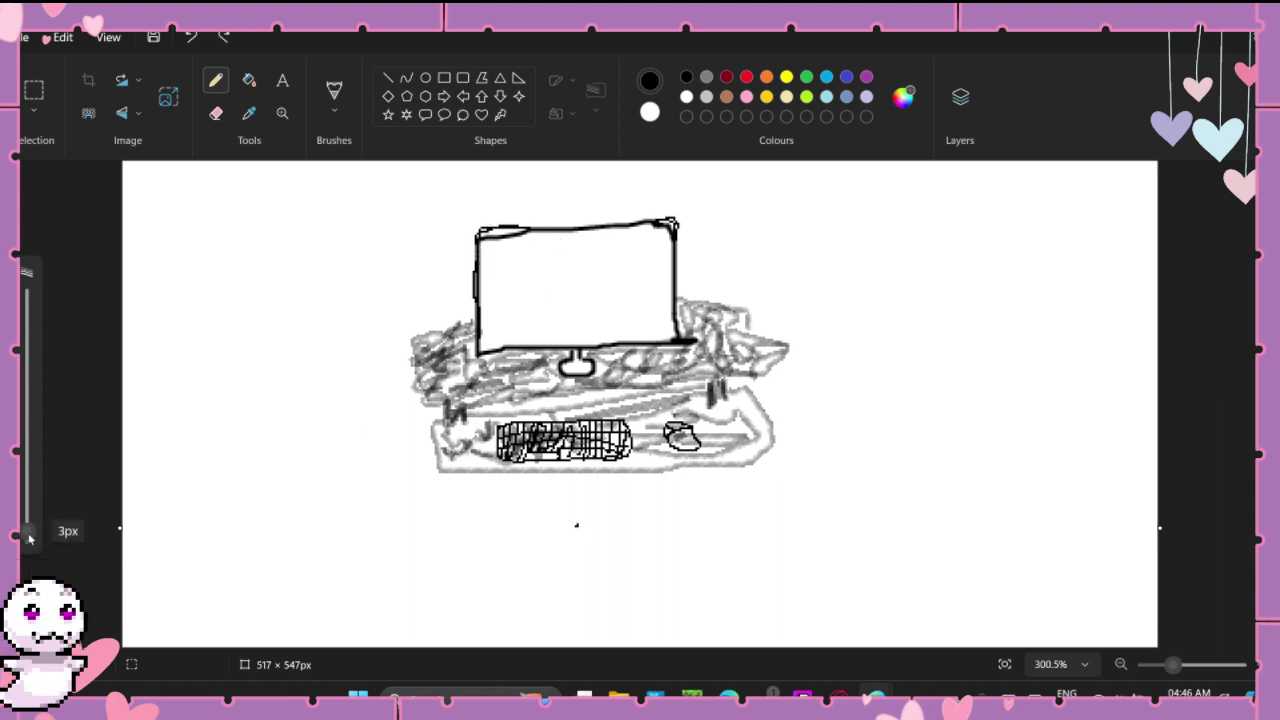
# Step: Darken the outside of the monitor frame's upper-right corner with short black Pencil strokes, undoing a stray dot
pyautogui.click(374, 248)
pyautogui.scroll(3, 478, 400)
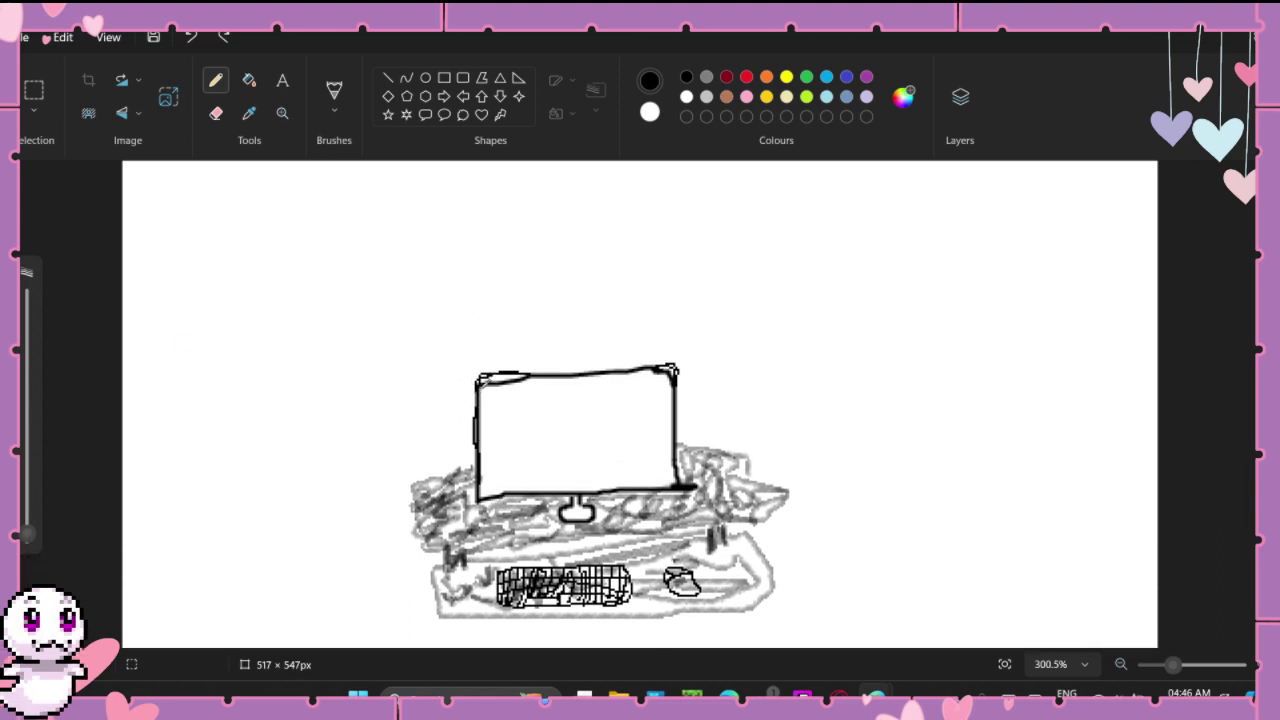
pyautogui.moveTo(488, 374)
pyautogui.mouseDown()
pyautogui.moveTo(478, 380)
pyautogui.moveTo(520, 371)
pyautogui.mouseUp()
pyautogui.click(606, 378)
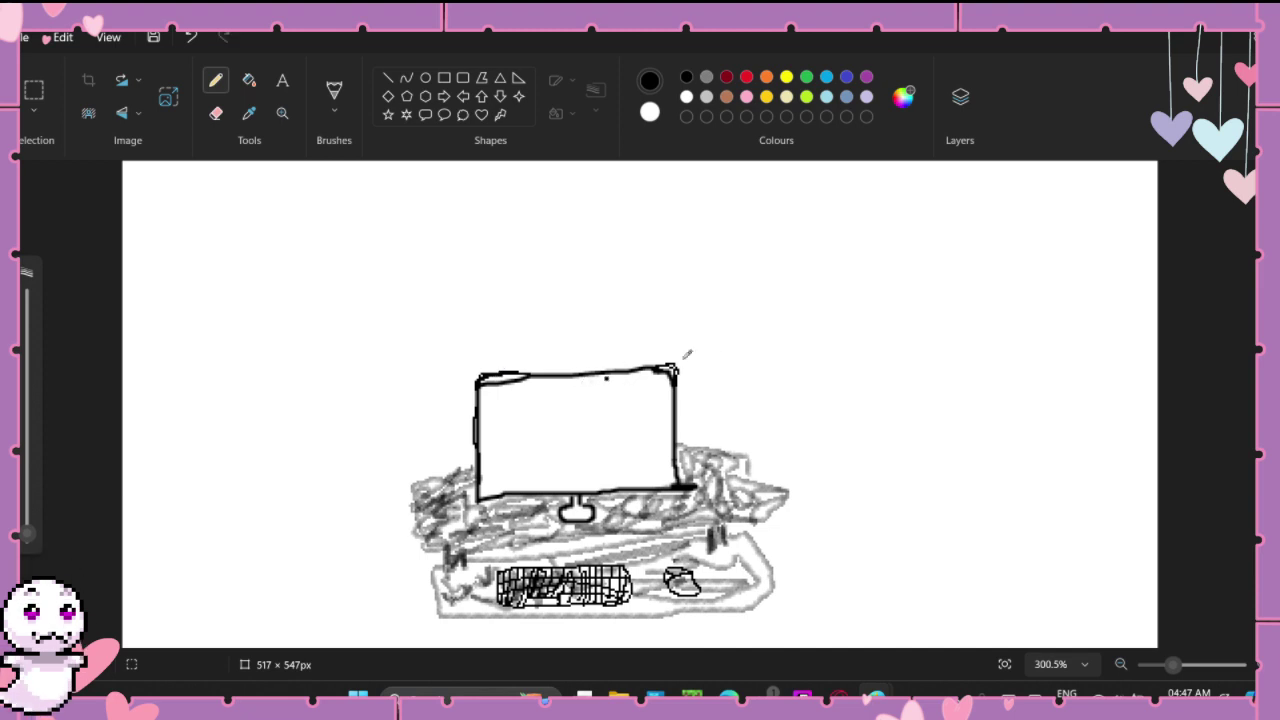
pyautogui.moveTo(665, 362)
pyautogui.mouseDown()
pyautogui.moveTo(682, 362)
pyautogui.moveTo(685, 382)
pyautogui.mouseUp()
pyautogui.click(670, 424)
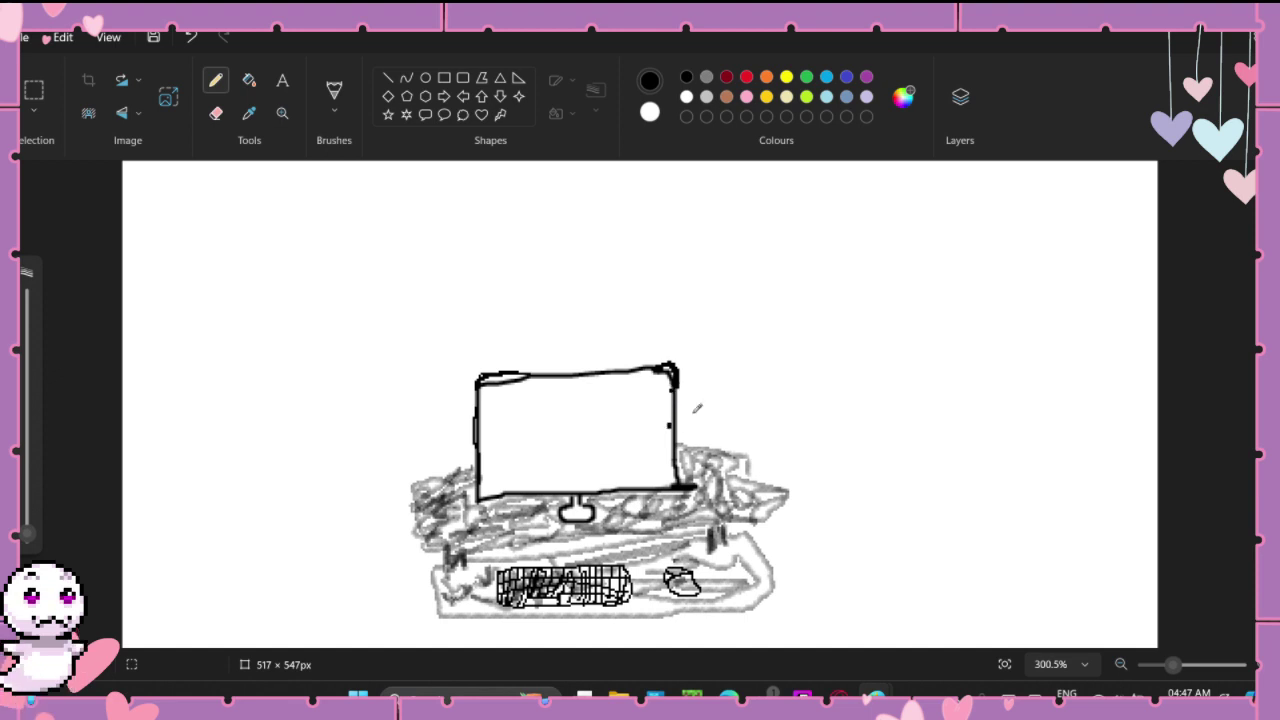
pyautogui.hotkey('ctrl', 'z')
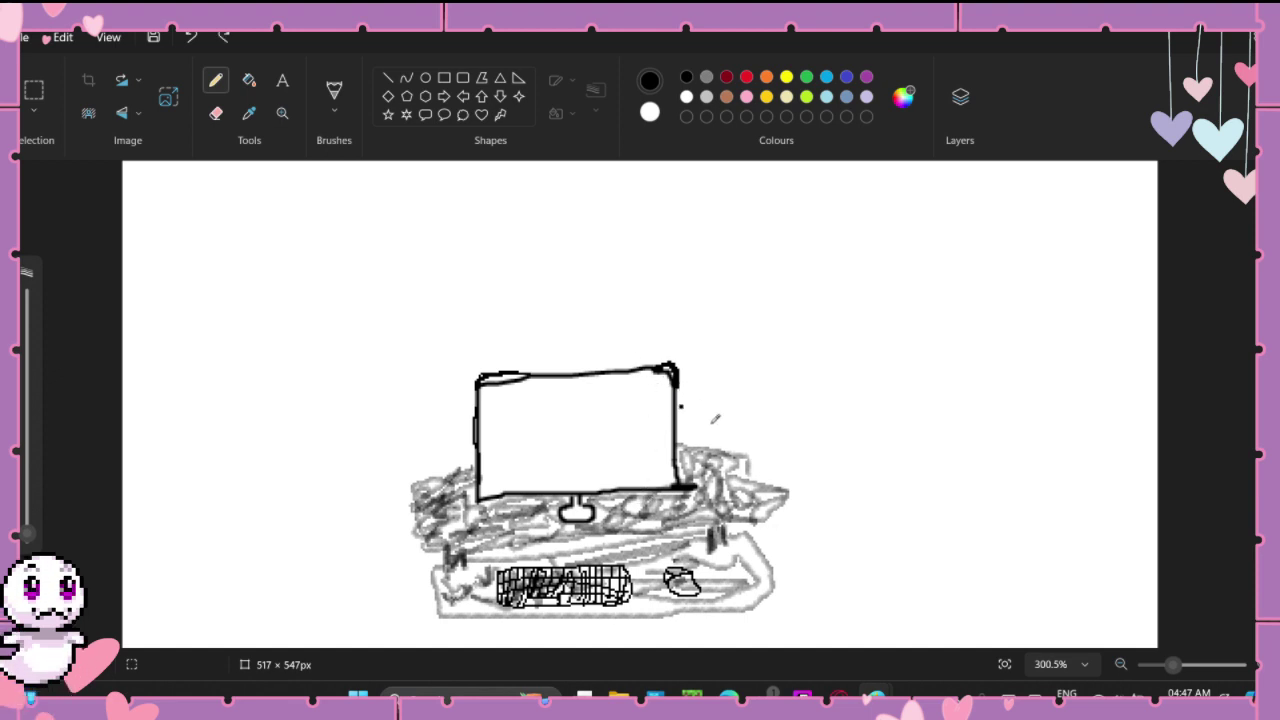
# Step: Thicken the monitor frame's sides, bottom edge and top edge by tracing over them with the black Pencil
pyautogui.moveTo(1173, 666); pyautogui.dragTo(1191, 670)
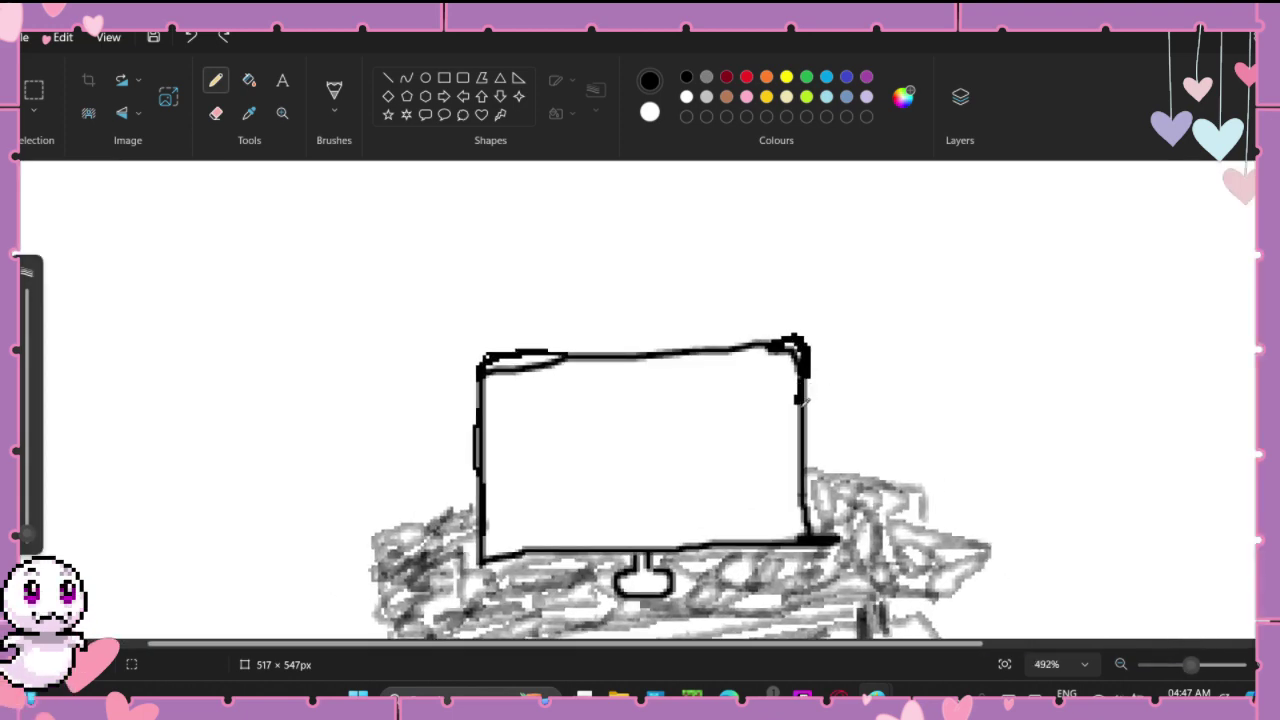
pyautogui.moveTo(798, 392); pyautogui.dragTo(814, 526)
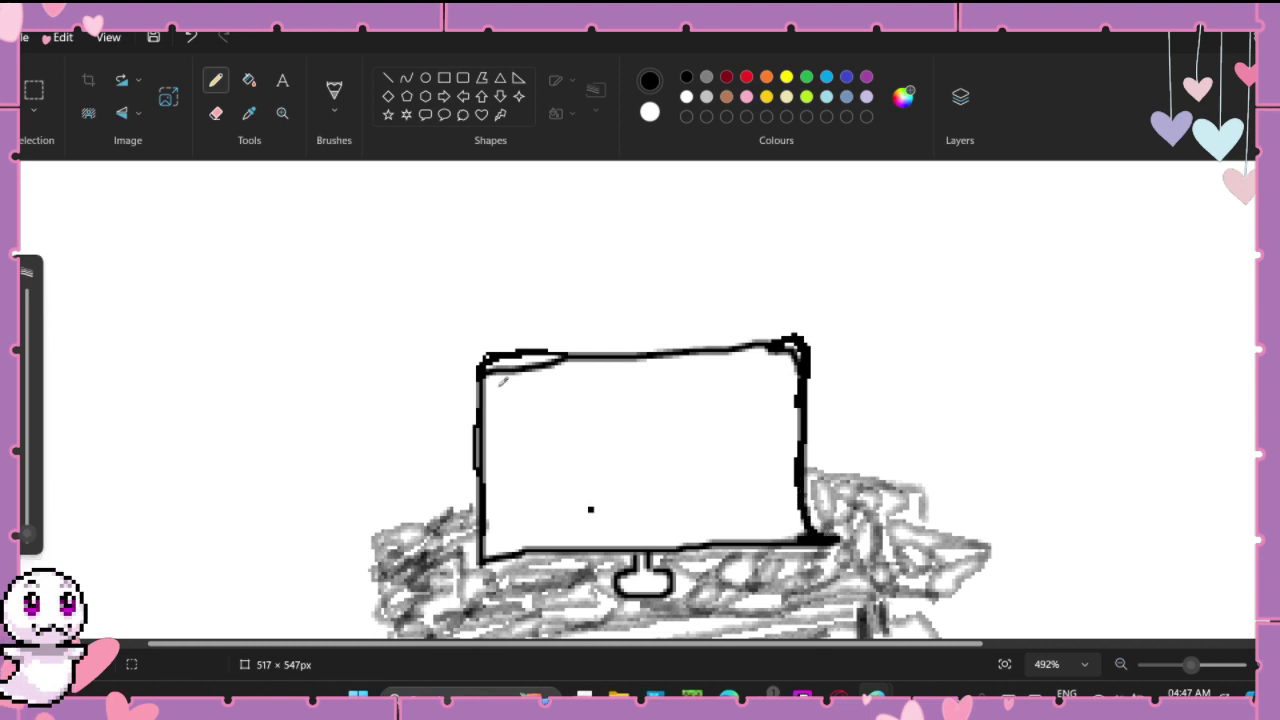
pyautogui.moveTo(492, 360)
pyautogui.mouseDown()
pyautogui.moveTo(483, 557)
pyautogui.moveTo(810, 538)
pyautogui.mouseUp()
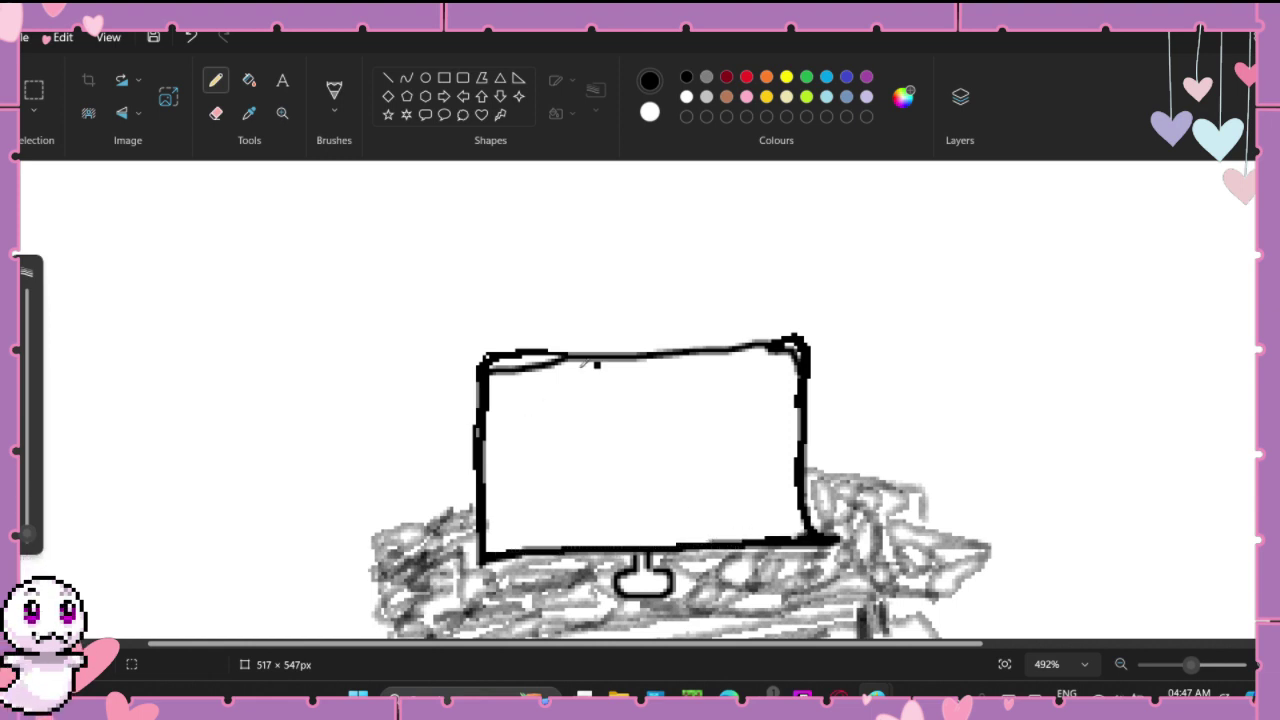
pyautogui.moveTo(566, 356)
pyautogui.mouseDown()
pyautogui.moveTo(771, 342)
pyautogui.moveTo(729, 342)
pyautogui.mouseUp()
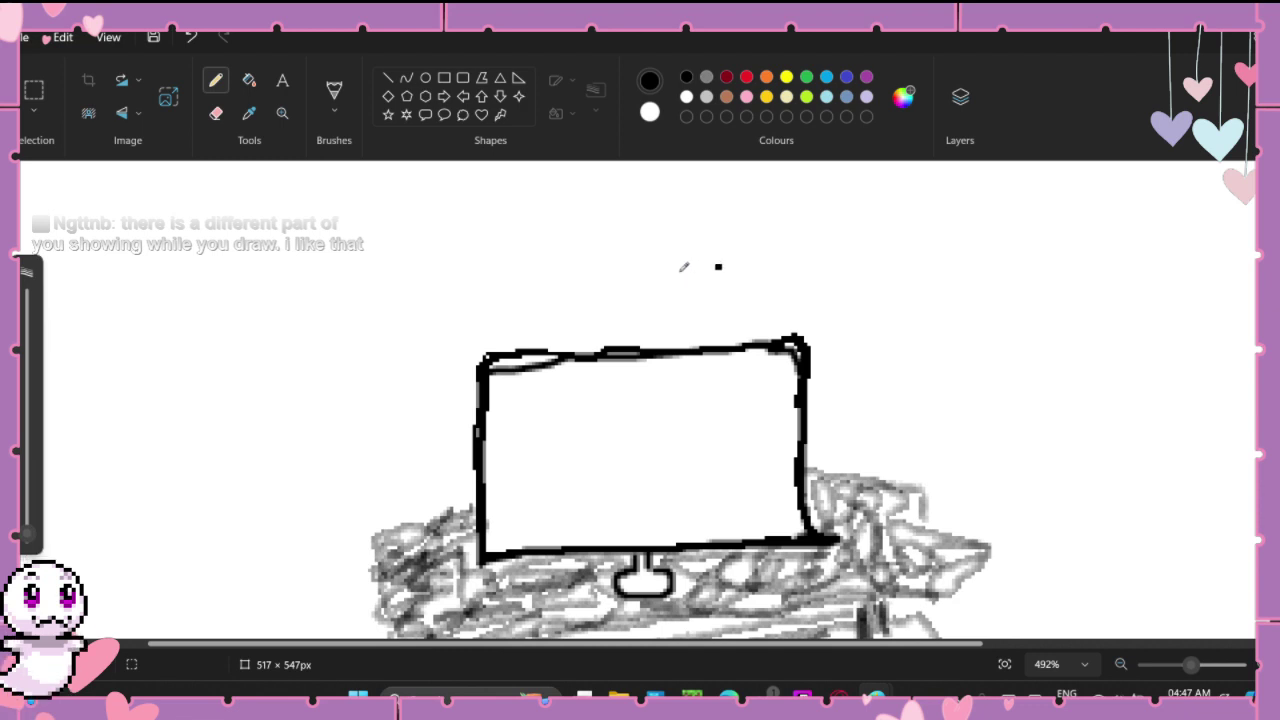
# Step: Round out the monitor stand's base into a bolder oval with the Pencil, undoing a stray mark on the screen
pyautogui.scroll(-1, 663, 280)
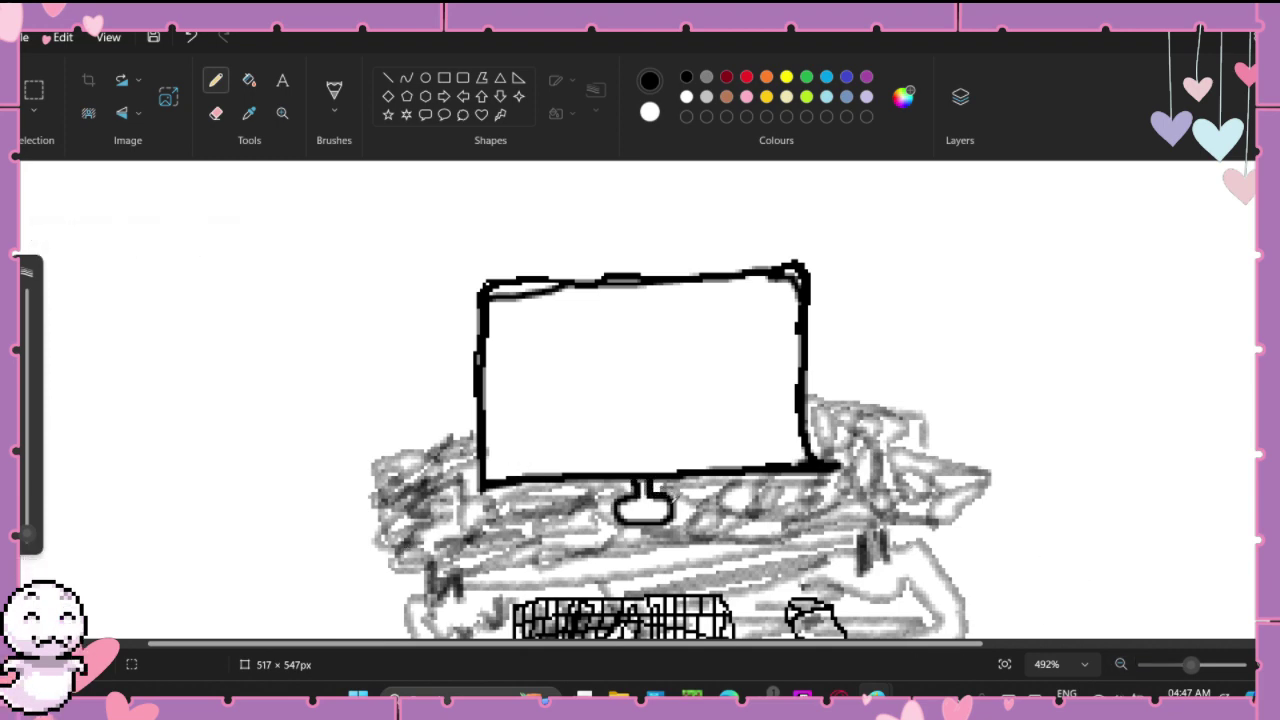
pyautogui.moveTo(676, 500)
pyautogui.mouseDown()
pyautogui.moveTo(619, 509)
pyautogui.moveTo(629, 522)
pyautogui.moveTo(638, 486)
pyautogui.mouseUp()
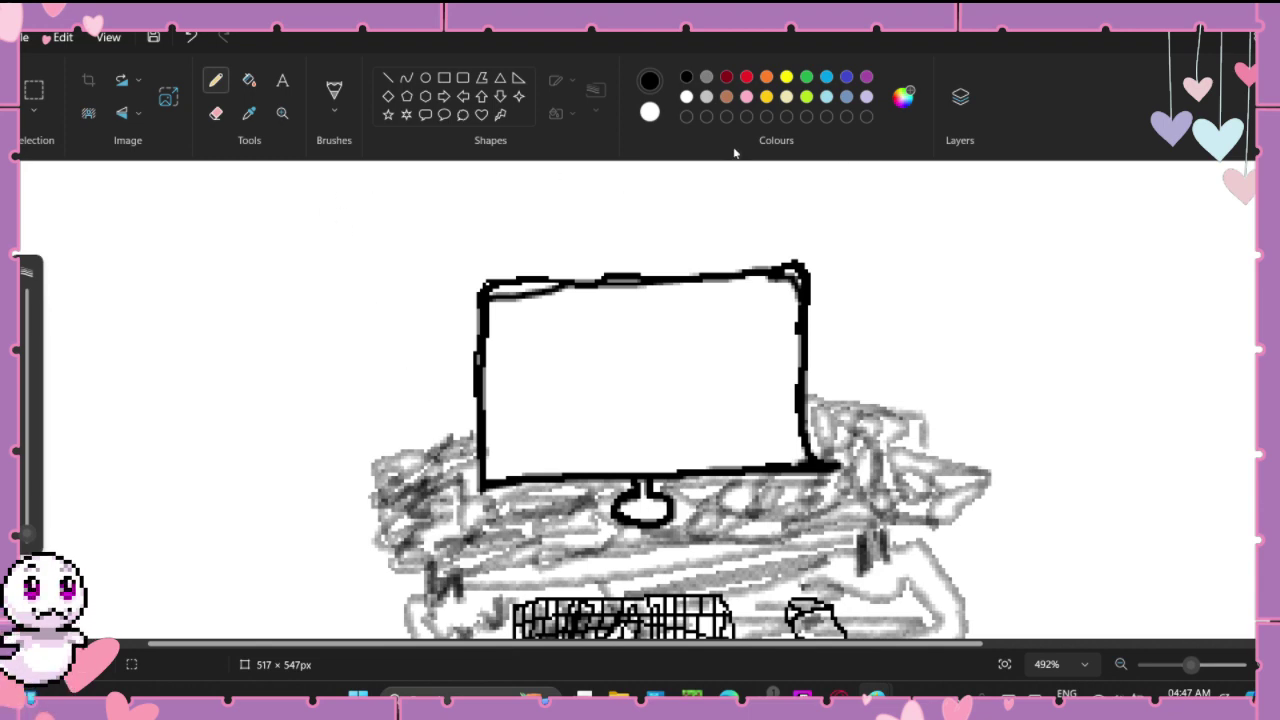
pyautogui.click(650, 361)
pyautogui.hotkey('ctrl', 'z')
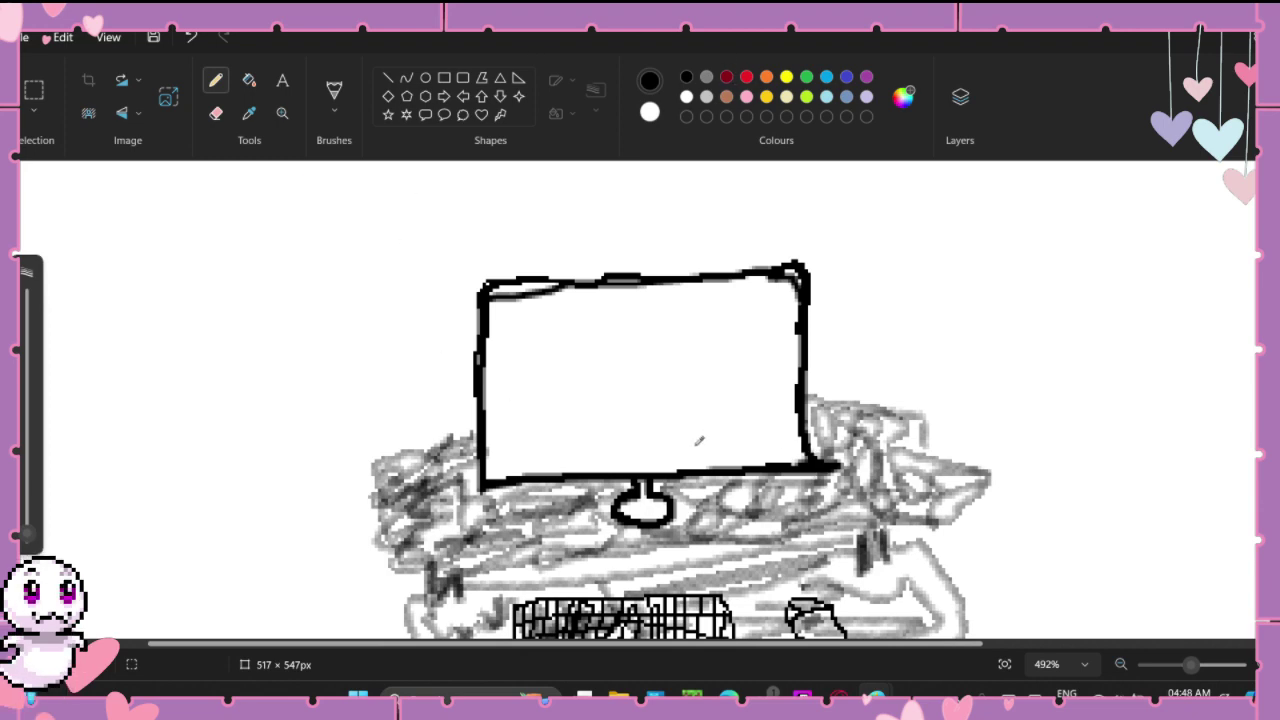
pyautogui.click(627, 462)
pyautogui.hotkey('ctrl', 'z')
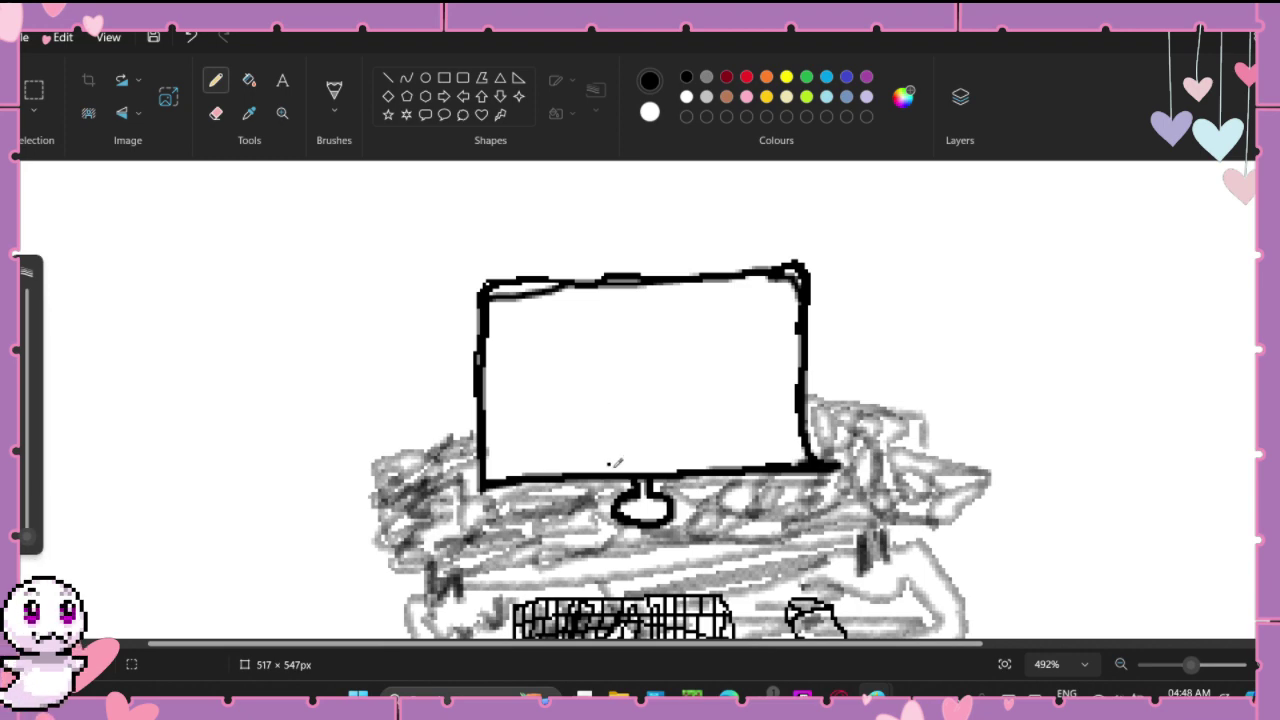
pyautogui.moveTo(616, 466)
pyautogui.mouseDown()
pyautogui.moveTo(614, 420)
pyautogui.moveTo(640, 407)
pyautogui.mouseUp()
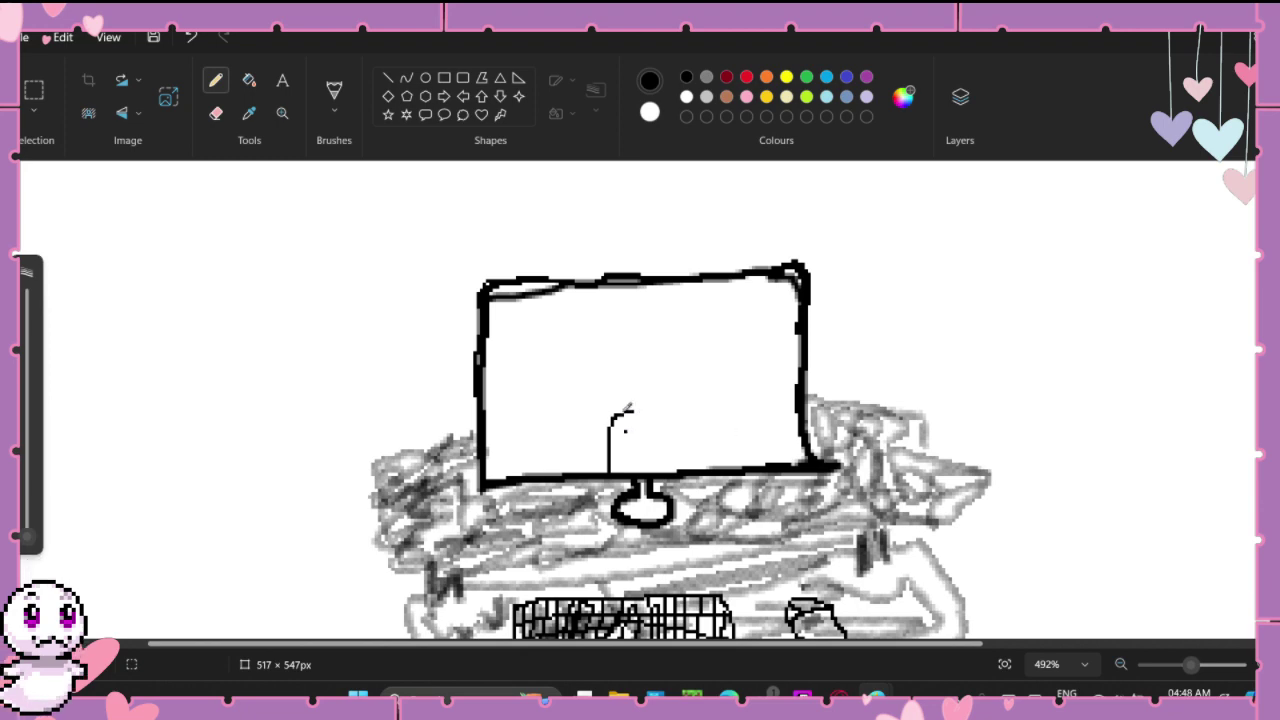
pyautogui.click(671, 441)
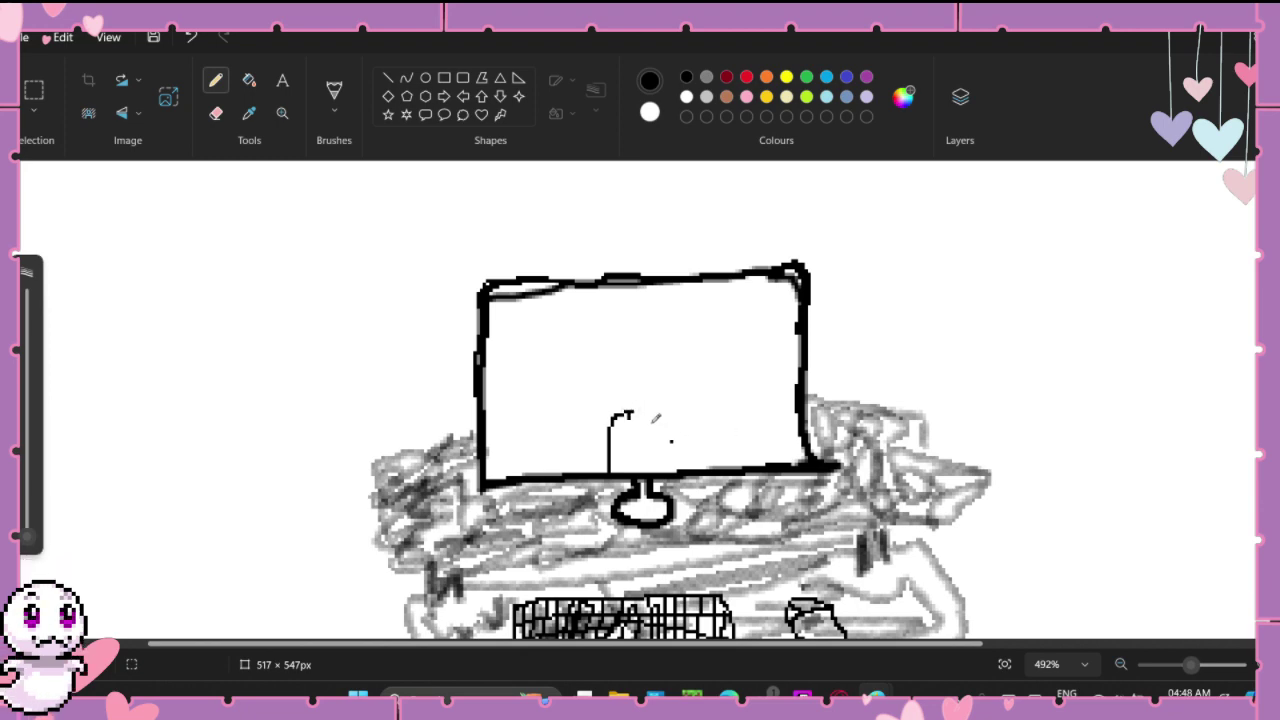
pyautogui.hotkey('ctrl', 'z')
pyautogui.hotkey('ctrl', 'z')
# Step: Draw a small figure at the bottom centre of the monitor's screen, with a rounded body and a round head above it
pyautogui.moveTo(608, 456)
pyautogui.mouseDown()
pyautogui.moveTo(611, 425)
pyautogui.moveTo(651, 418)
pyautogui.mouseUp()
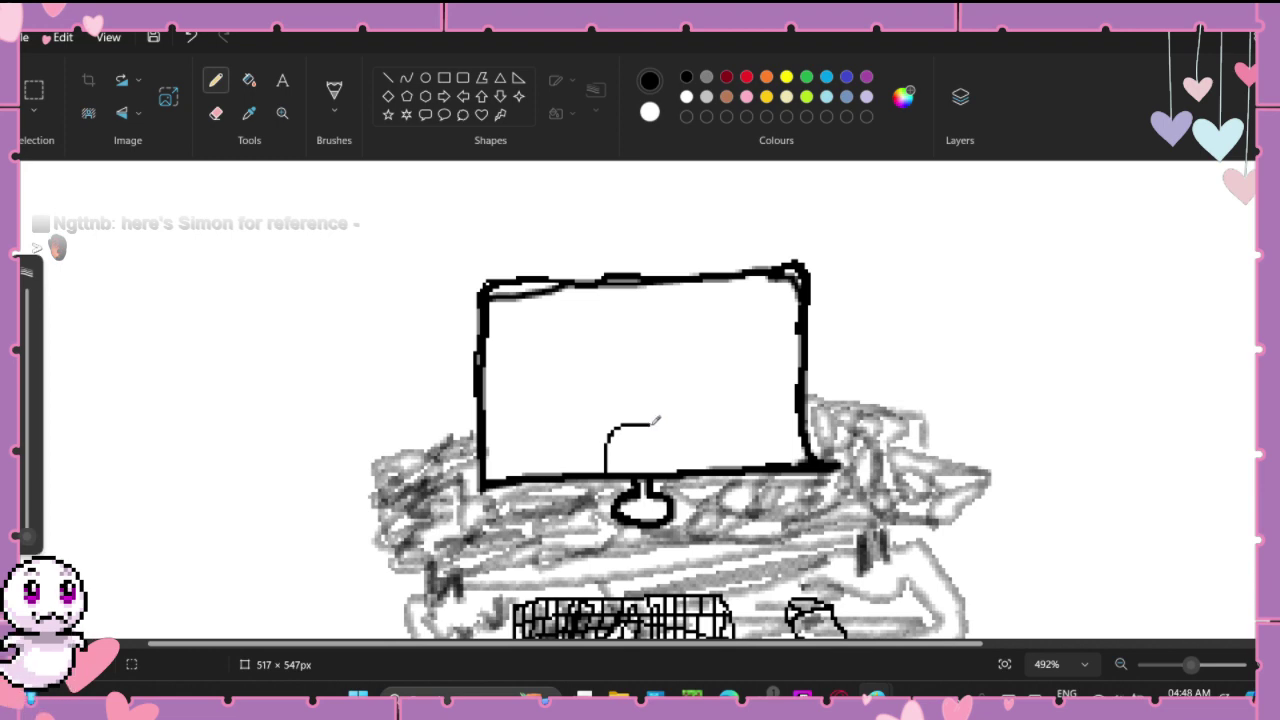
pyautogui.moveTo(657, 420)
pyautogui.mouseDown()
pyautogui.moveTo(678, 423)
pyautogui.moveTo(690, 462)
pyautogui.mouseUp()
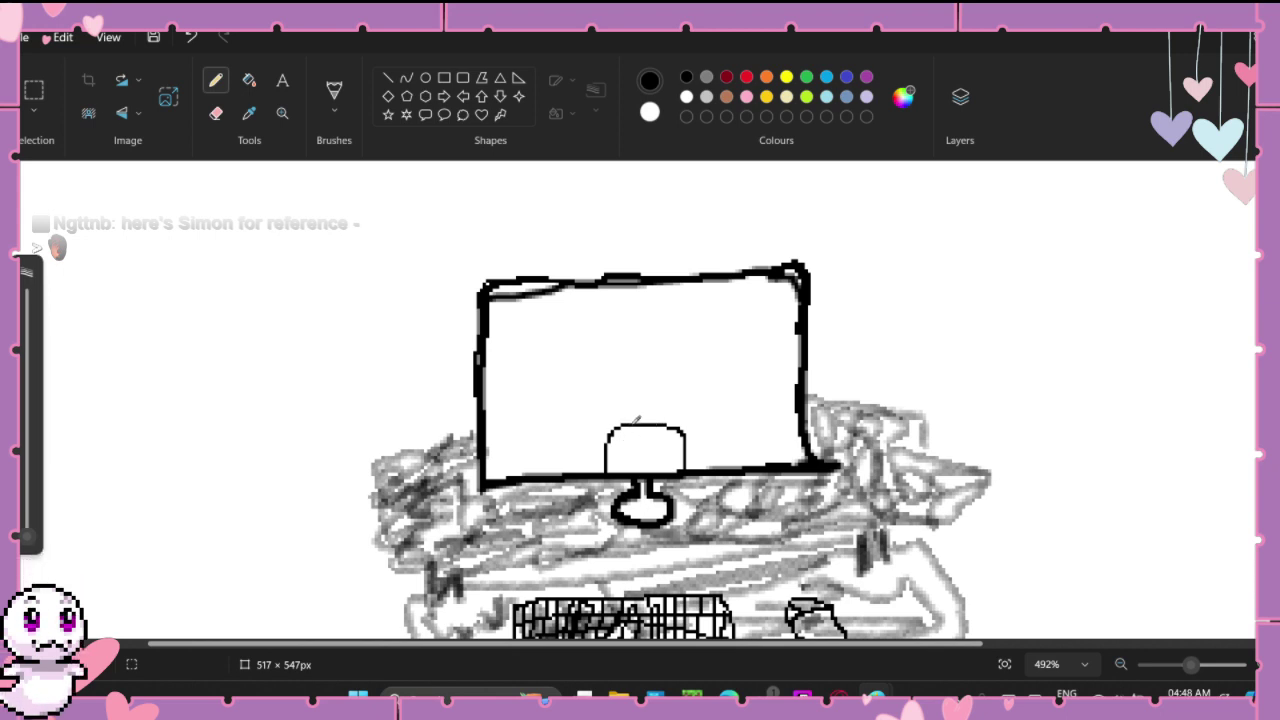
pyautogui.moveTo(633, 420)
pyautogui.mouseDown()
pyautogui.moveTo(616, 392)
pyautogui.moveTo(643, 355)
pyautogui.moveTo(676, 354)
pyautogui.moveTo(695, 372)
pyautogui.moveTo(685, 425)
pyautogui.mouseUp()
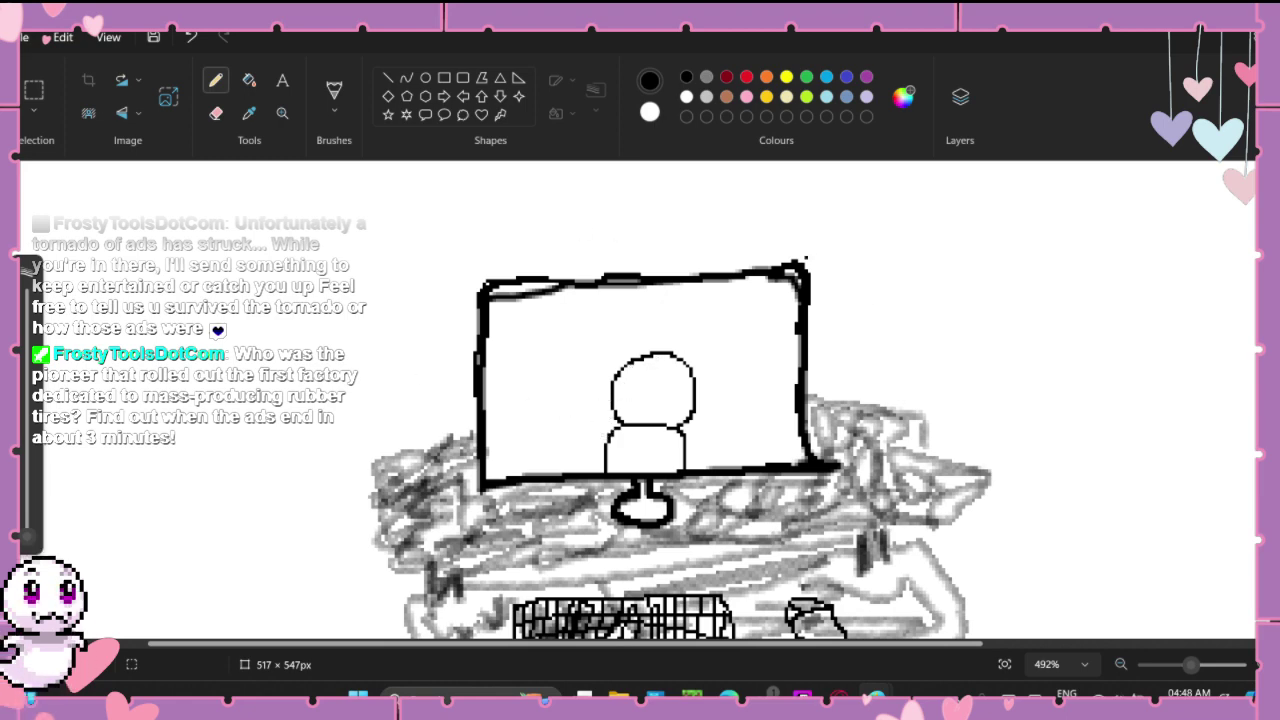
# Step: Fill the figure's body and head with gray
pyautogui.click(249, 80)
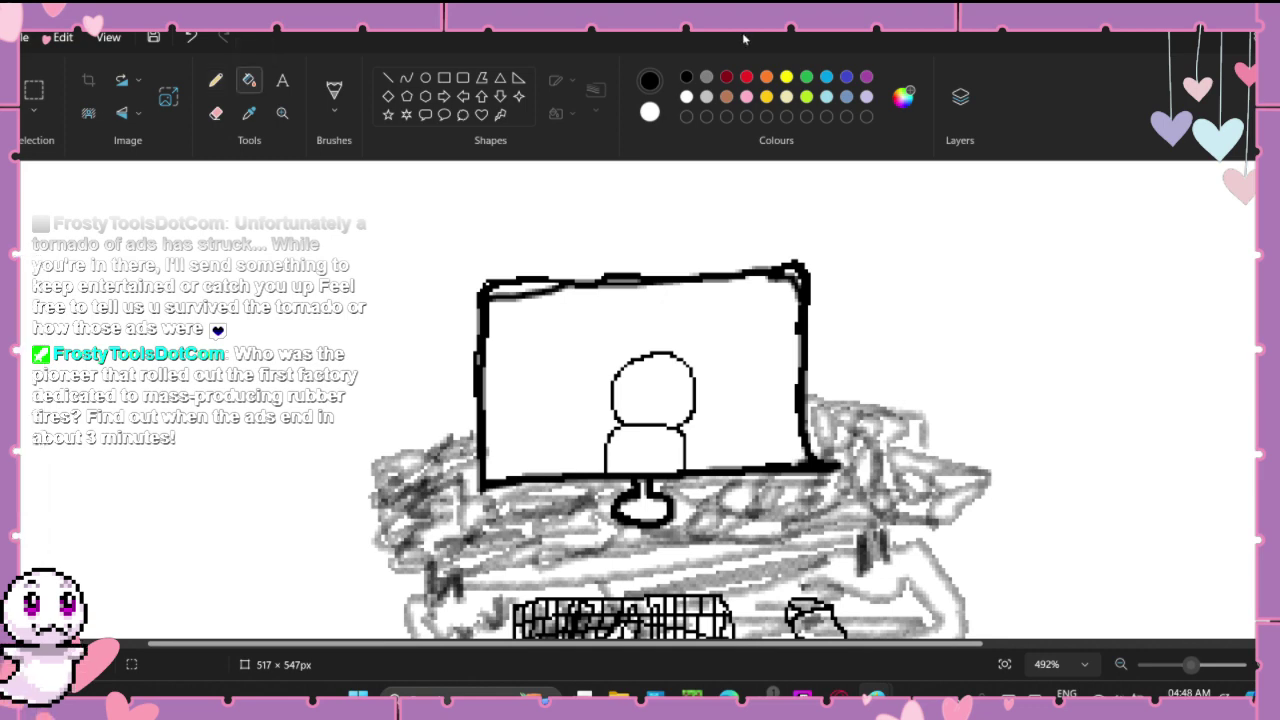
pyautogui.click(707, 77)
pyautogui.click(660, 440)
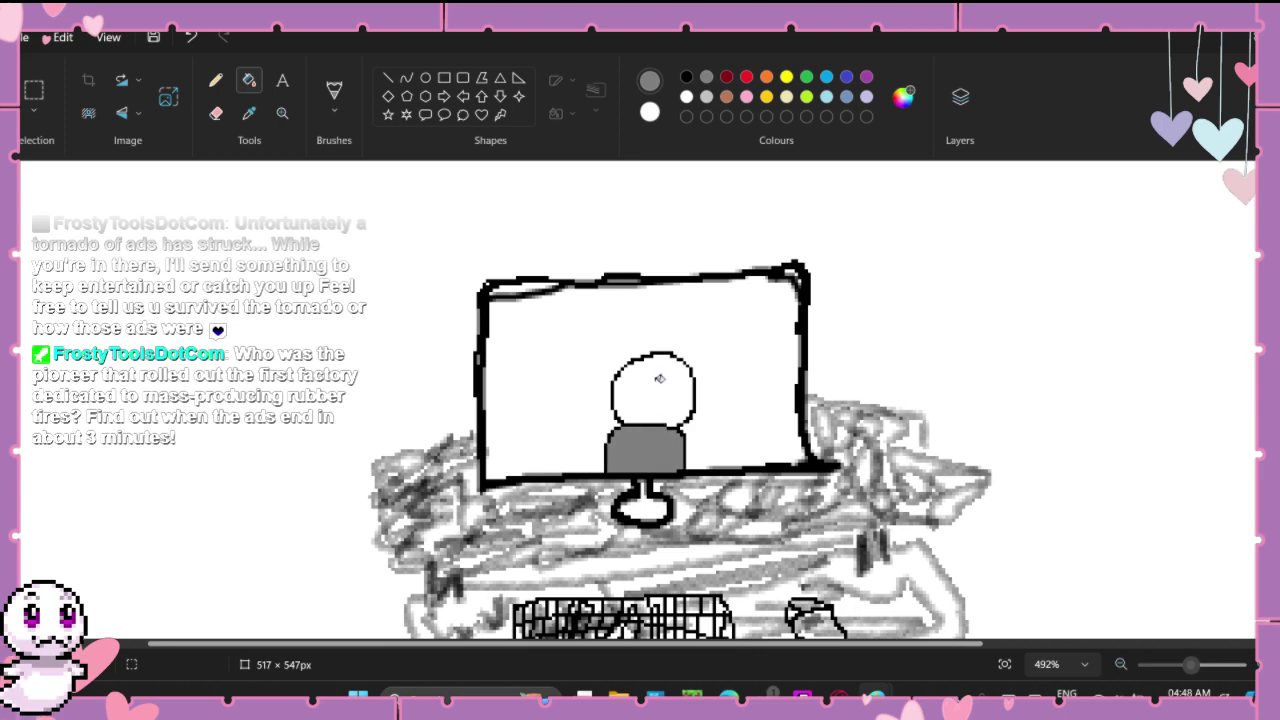
pyautogui.click(660, 378)
# Step: Shade the figure's body and head with black Natural pencil strokes, keeping the edges darkest
pyautogui.click(215, 80)
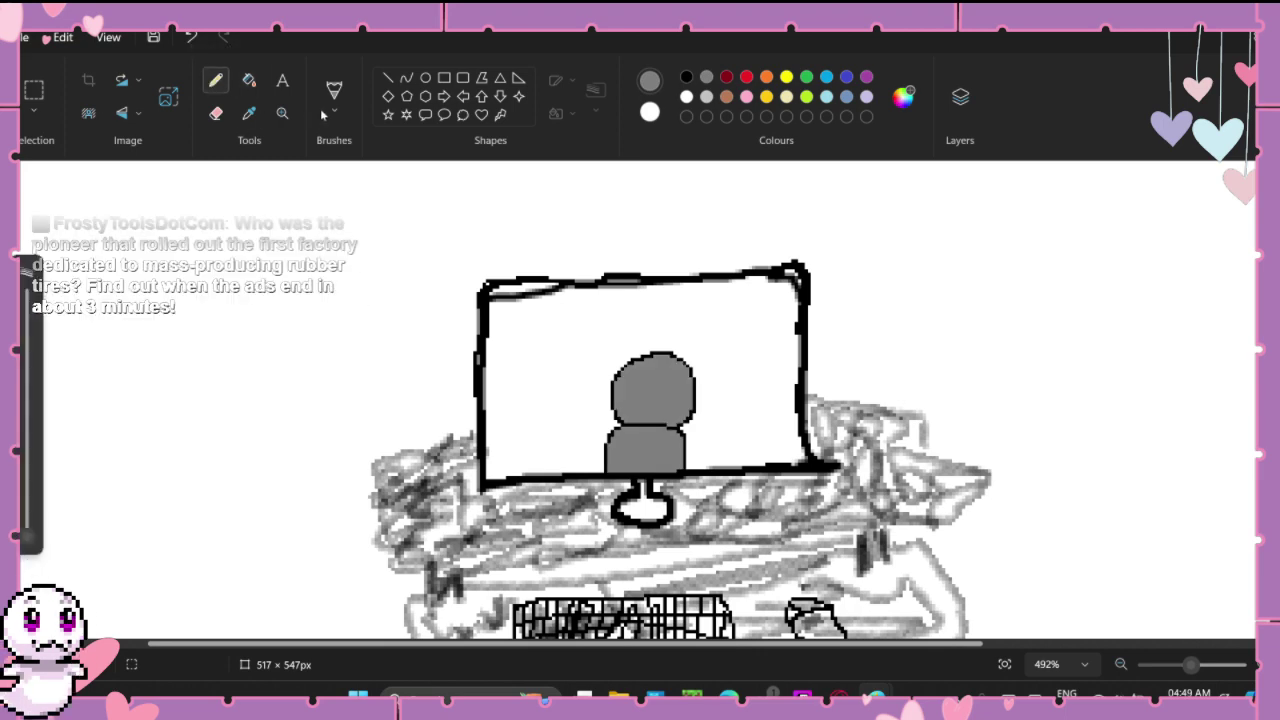
pyautogui.click(333, 100)
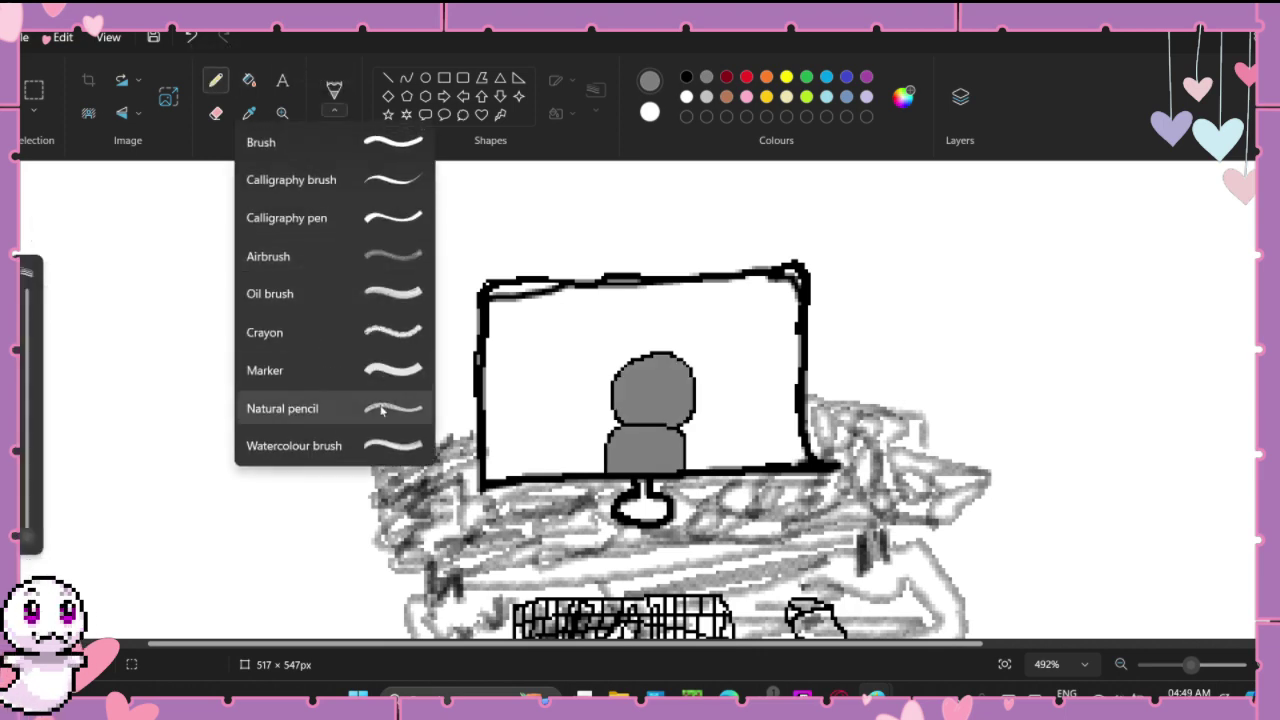
pyautogui.click(381, 409)
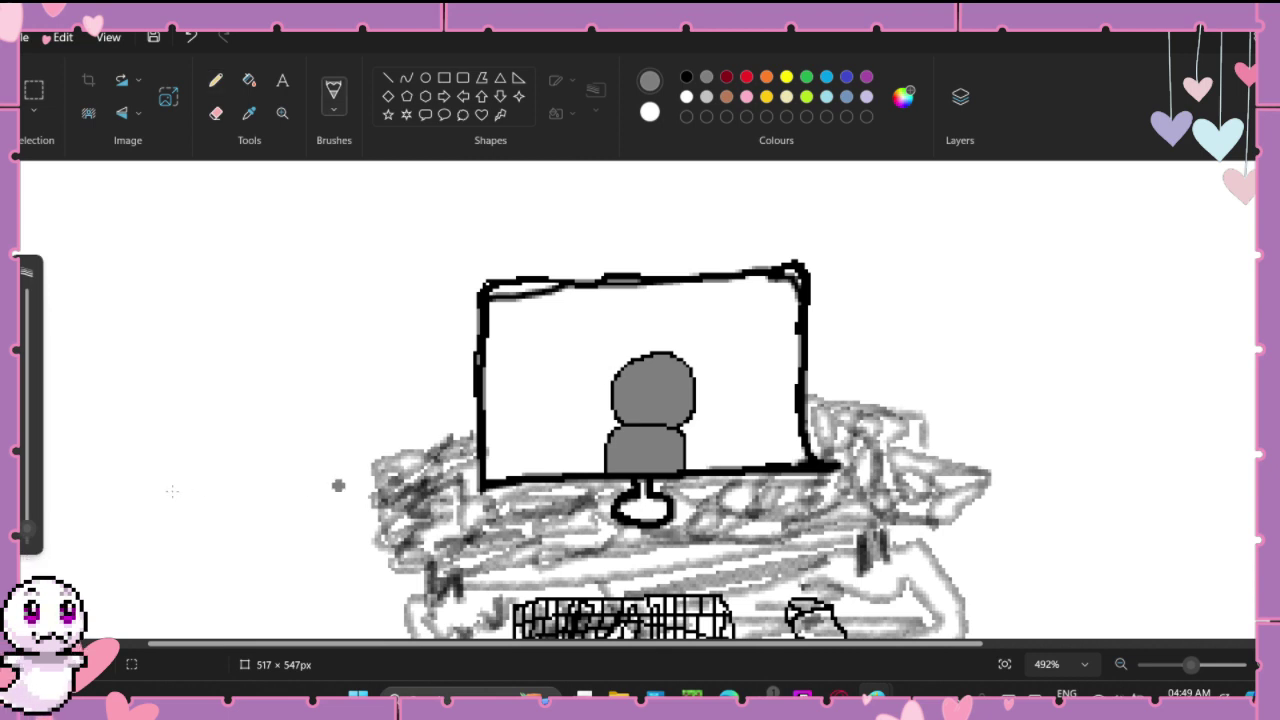
pyautogui.click(686, 77)
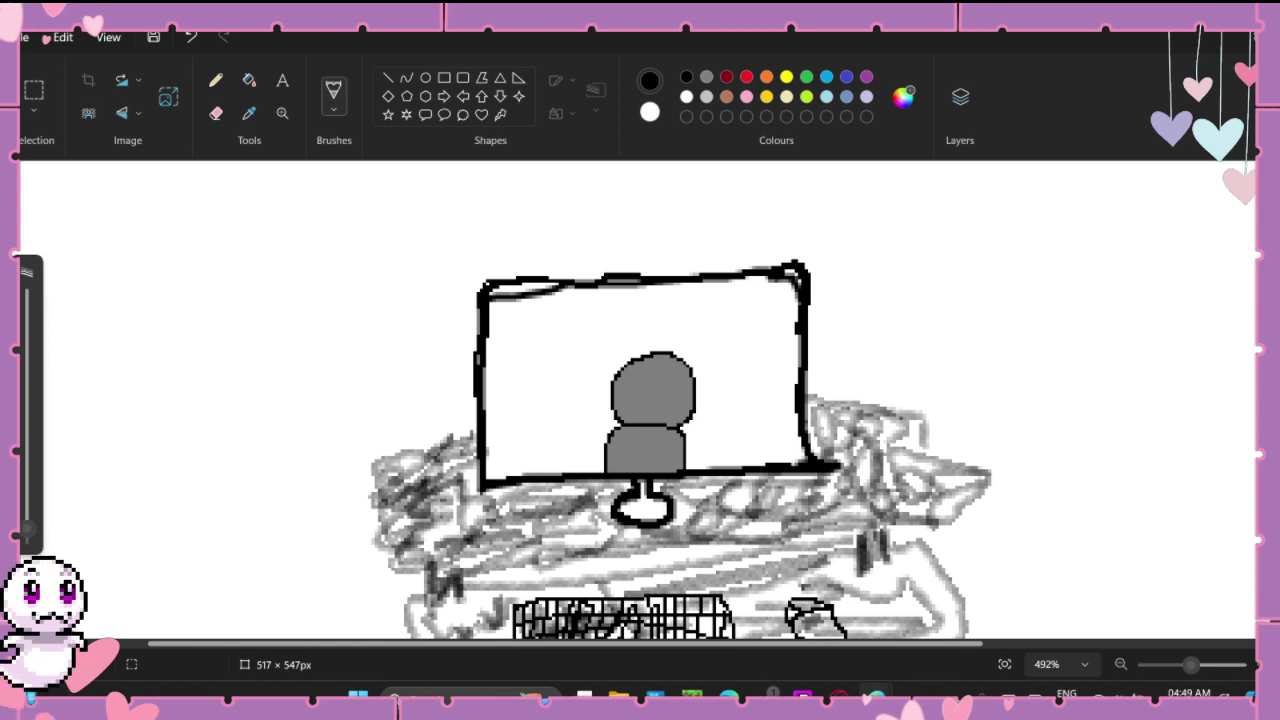
pyautogui.click(53, 413)
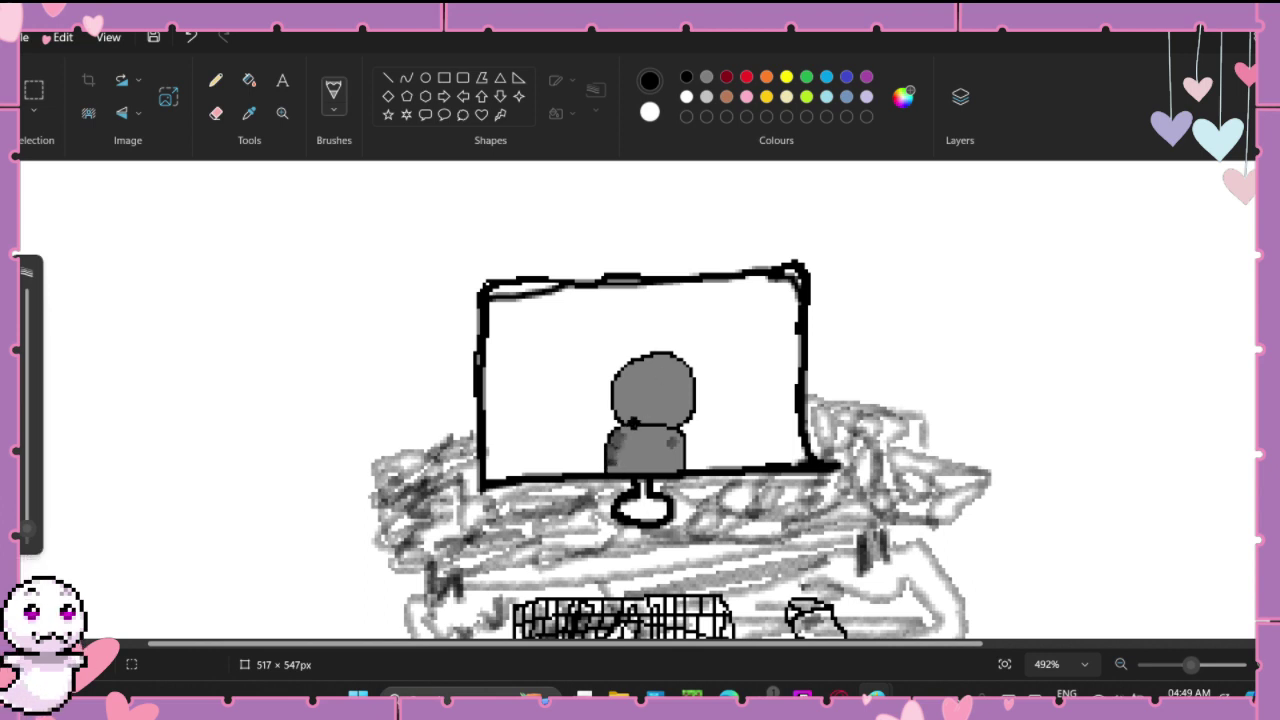
pyautogui.moveTo(618, 405)
pyautogui.mouseDown()
pyautogui.moveTo(667, 358)
pyautogui.moveTo(699, 384)
pyautogui.moveTo(686, 411)
pyautogui.moveTo(624, 429)
pyautogui.moveTo(613, 464)
pyautogui.moveTo(627, 458)
pyautogui.moveTo(624, 434)
pyautogui.moveTo(613, 441)
pyautogui.moveTo(667, 434)
pyautogui.moveTo(674, 449)
pyautogui.moveTo(624, 442)
pyautogui.moveTo(657, 446)
pyautogui.moveTo(627, 440)
pyautogui.moveTo(633, 462)
pyautogui.moveTo(663, 443)
pyautogui.moveTo(667, 458)
pyautogui.moveTo(683, 410)
pyautogui.moveTo(637, 380)
pyautogui.moveTo(643, 416)
pyautogui.moveTo(621, 393)
pyautogui.moveTo(630, 376)
pyautogui.moveTo(656, 363)
pyautogui.moveTo(697, 383)
pyautogui.moveTo(686, 411)
pyautogui.moveTo(656, 422)
pyautogui.moveTo(630, 409)
pyautogui.moveTo(623, 386)
pyautogui.moveTo(640, 361)
pyautogui.moveTo(681, 390)
pyautogui.moveTo(676, 409)
pyautogui.moveTo(641, 376)
pyautogui.moveTo(647, 410)
pyautogui.moveTo(659, 409)
pyautogui.moveTo(652, 376)
pyautogui.moveTo(680, 373)
pyautogui.moveTo(688, 410)
pyautogui.moveTo(648, 362)
pyautogui.moveTo(622, 404)
pyautogui.moveTo(630, 382)
pyautogui.moveTo(676, 422)
pyautogui.mouseUp()
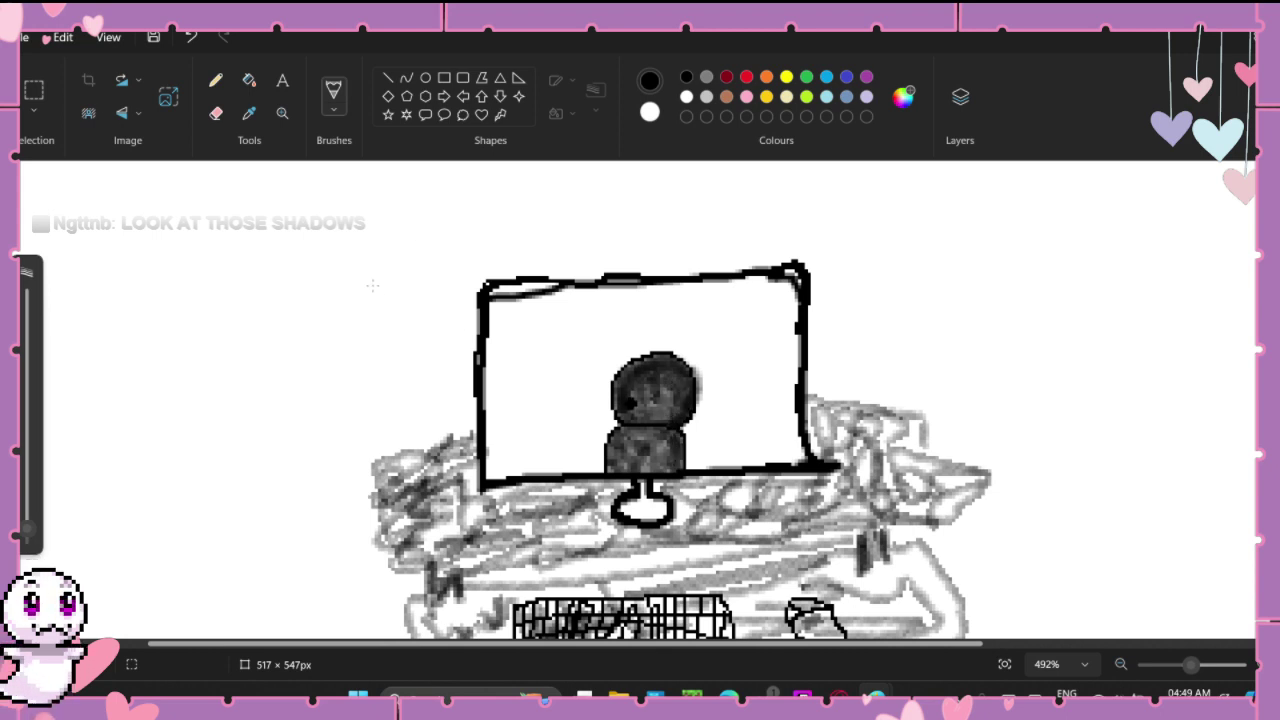
# Step: Outline the figure's arms and a small gun beside its body in black Pencil, with an orange and yellow muzzle flash
pyautogui.click(215, 81)
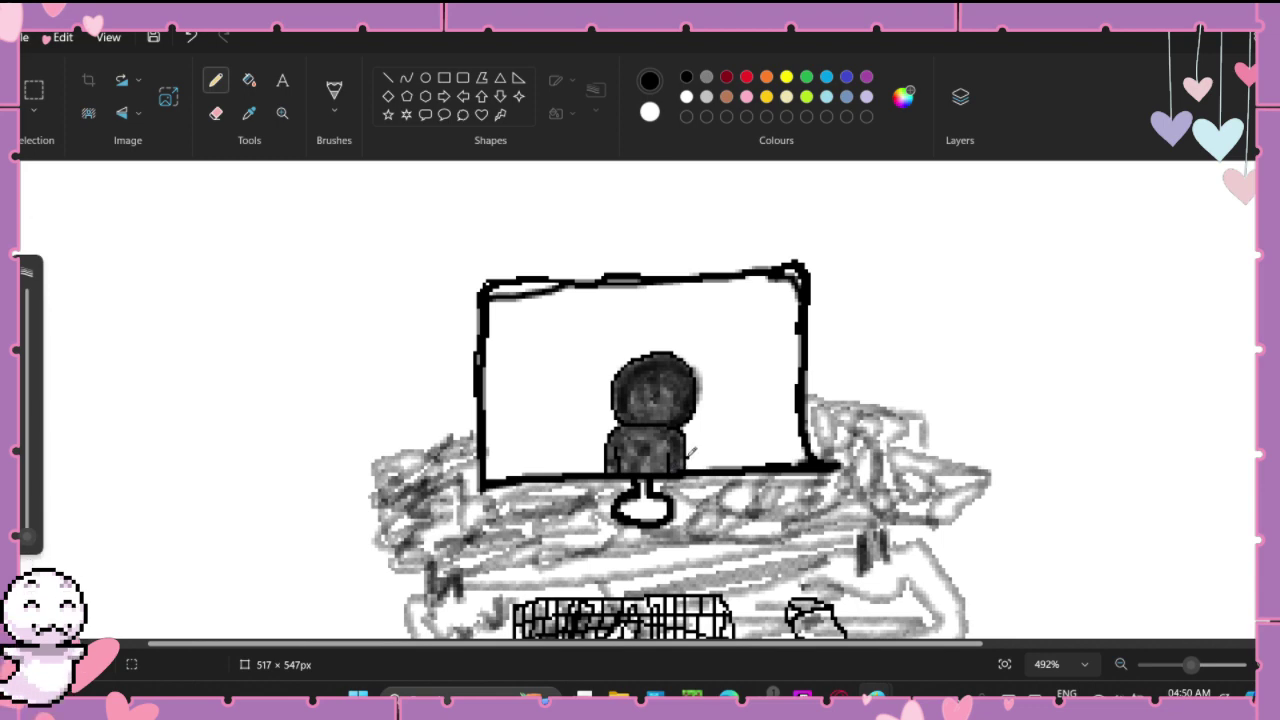
pyautogui.moveTo(688, 456); pyautogui.dragTo(715, 454)
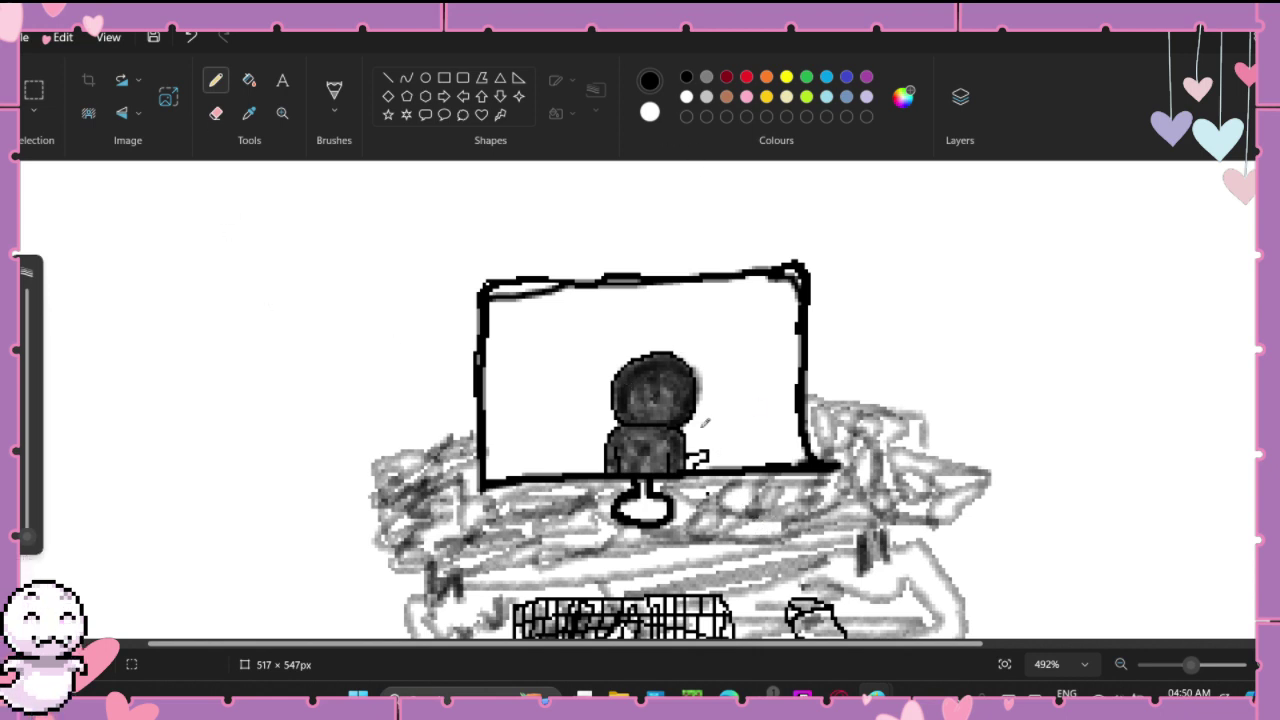
pyautogui.click(766, 76)
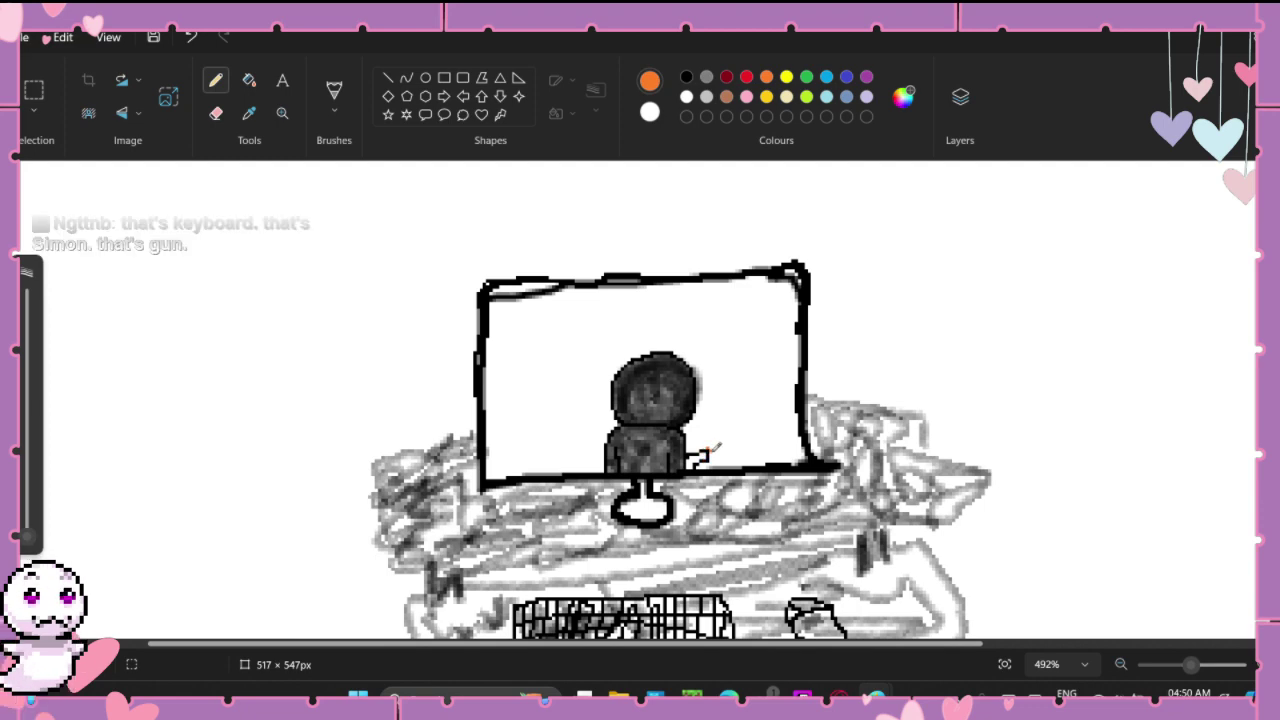
pyautogui.click(775, 290)
pyautogui.click(787, 78)
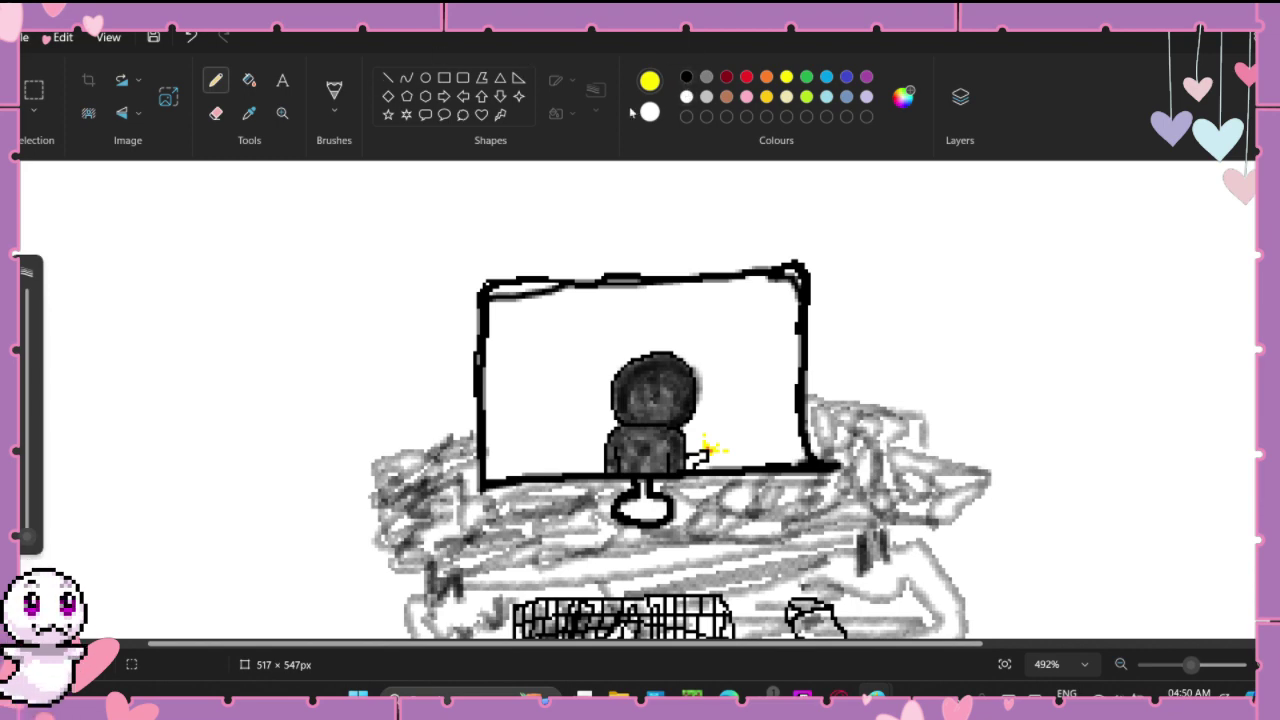
# Step: Shade the small gun beside the figure with gray Natural pencil strokes
pyautogui.click(903, 96)
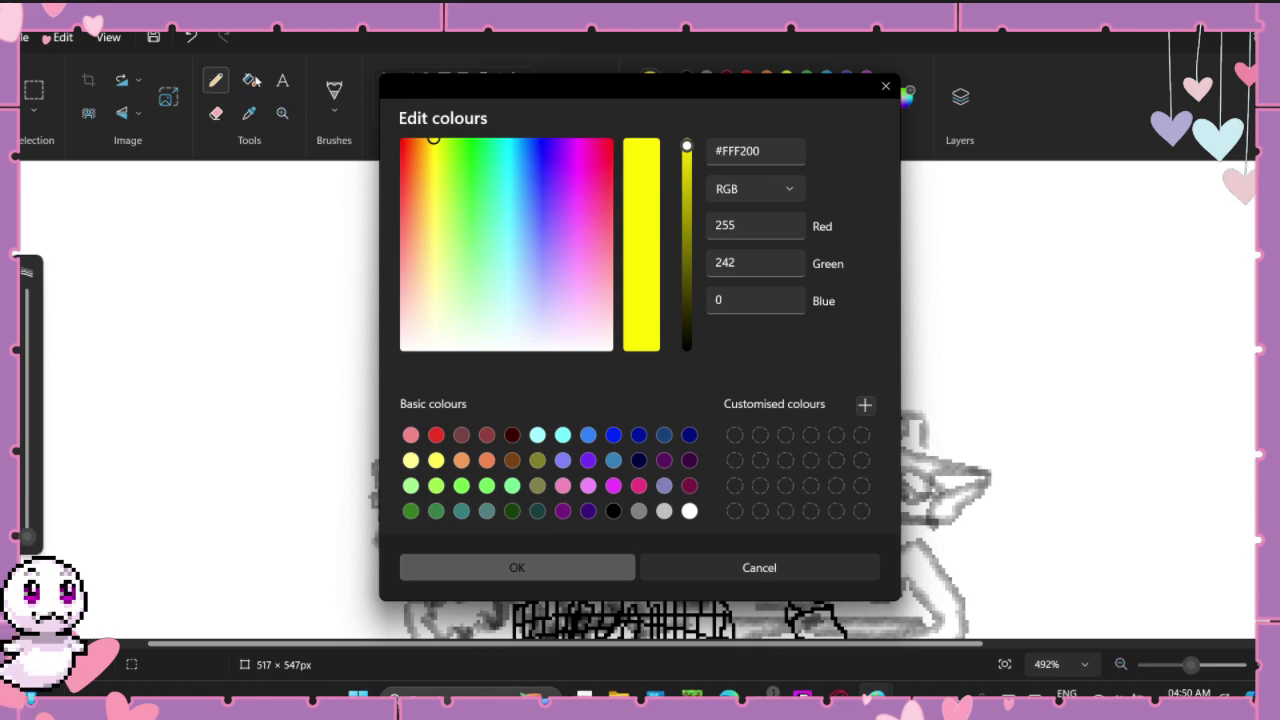
pyautogui.click(885, 86)
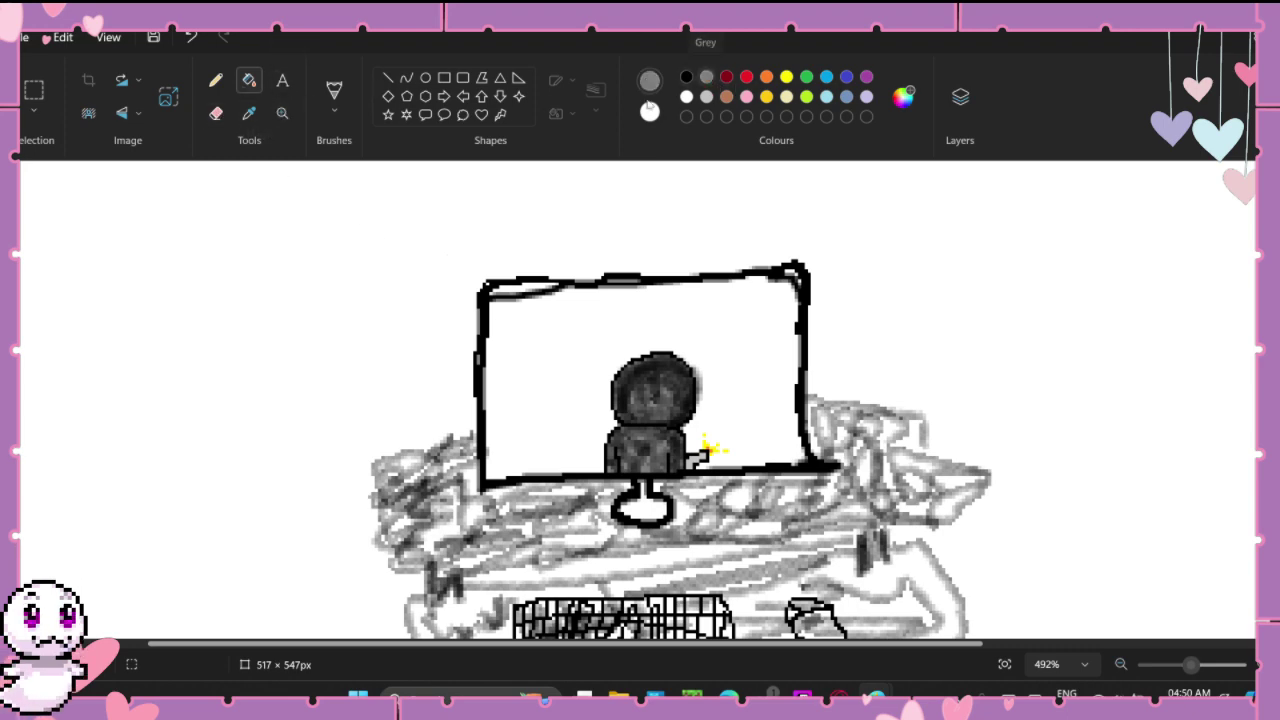
pyautogui.click(336, 117)
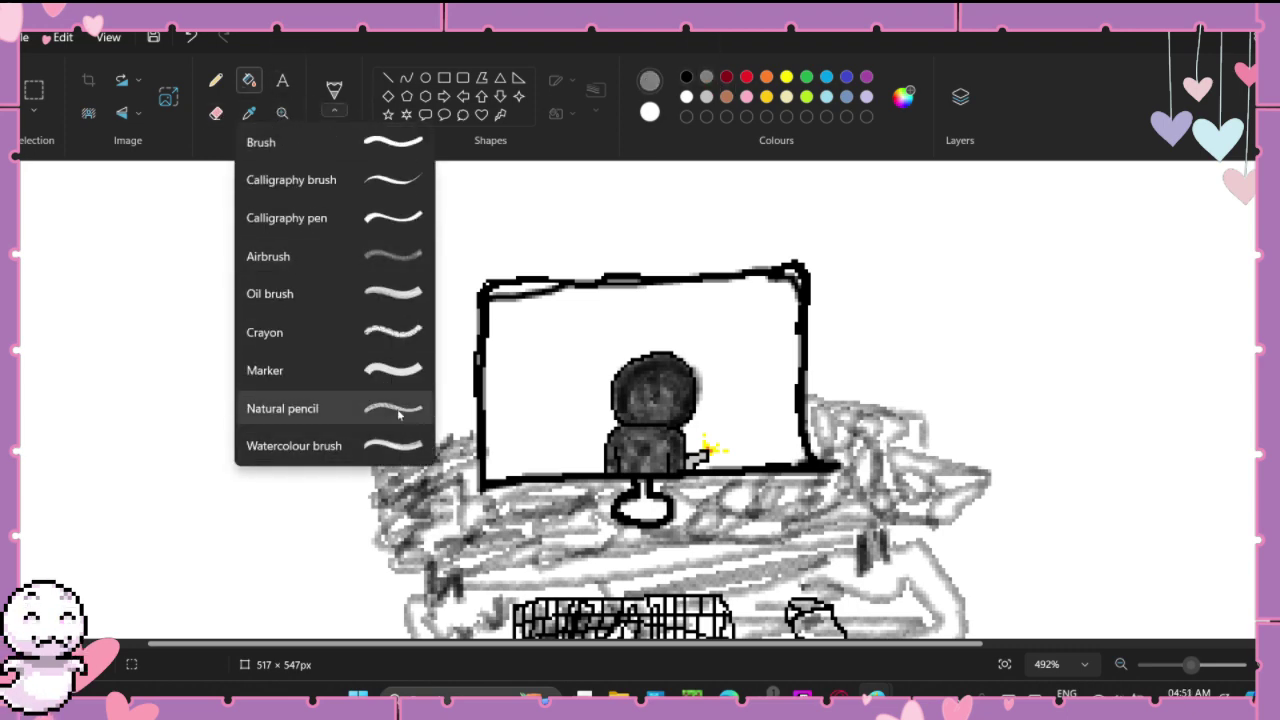
pyautogui.click(400, 406)
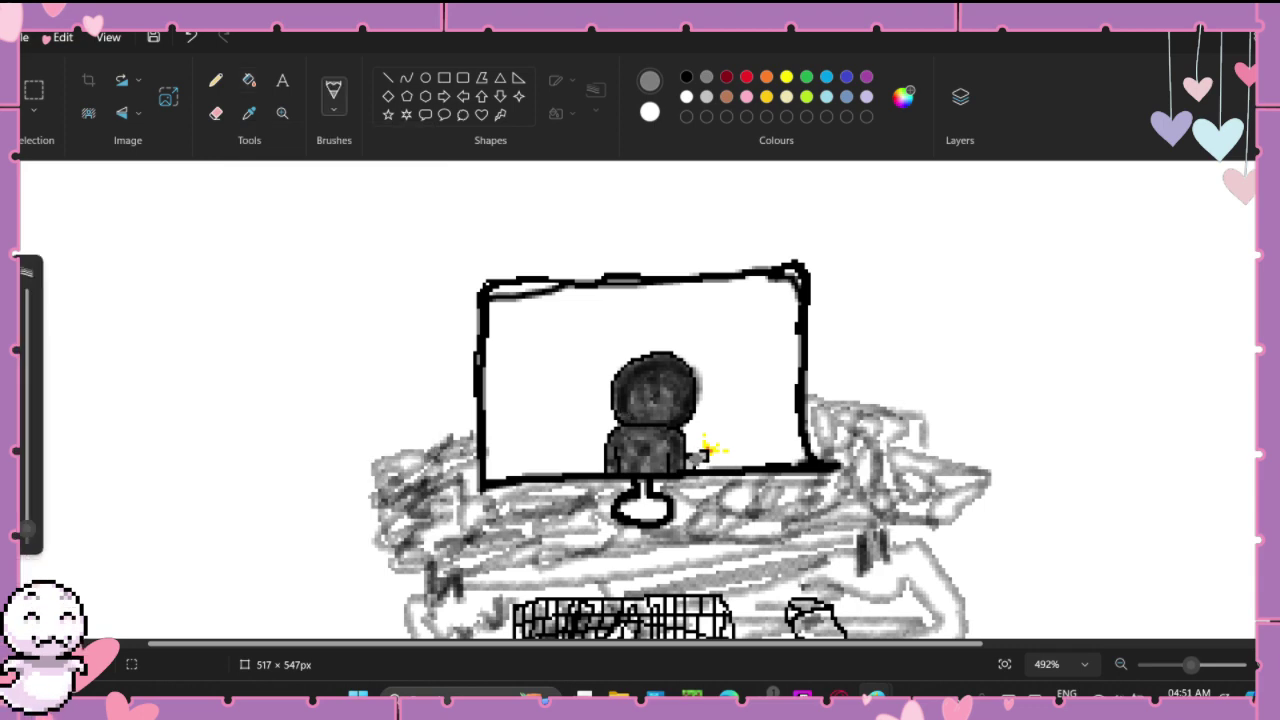
pyautogui.moveTo(664, 512); pyautogui.dragTo(648, 510)
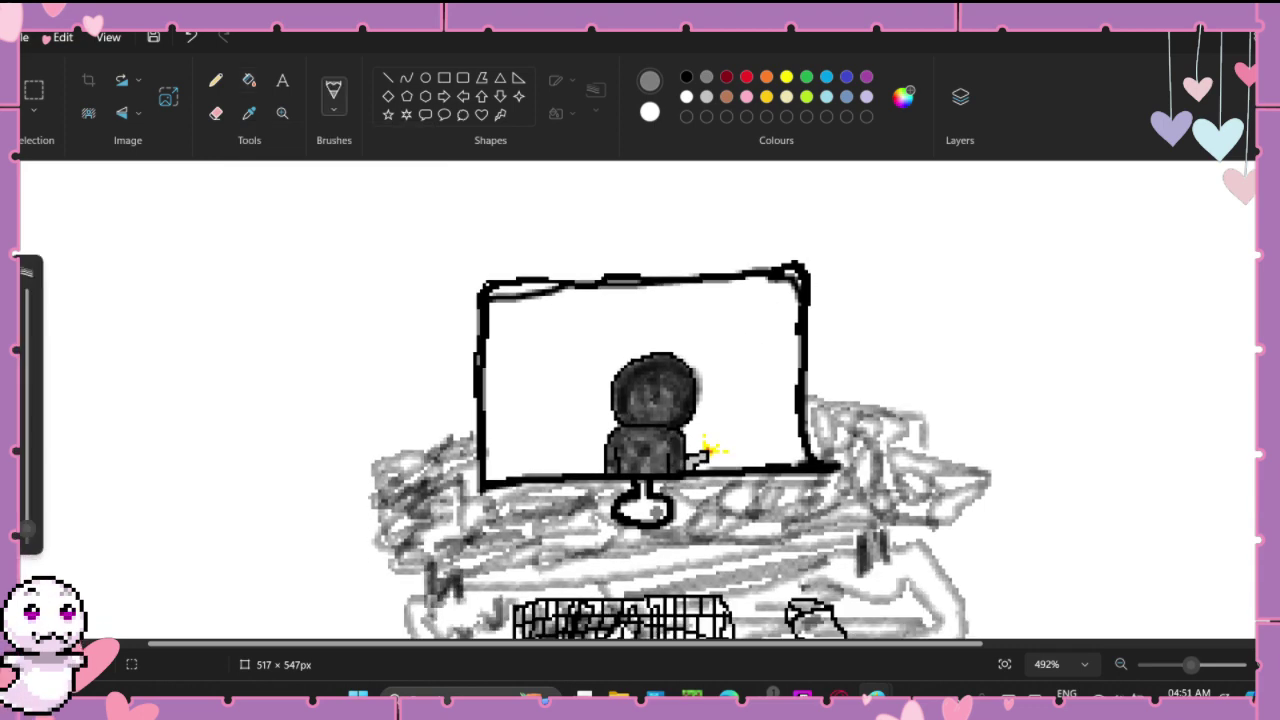
pyautogui.scroll(3, 659, 494)
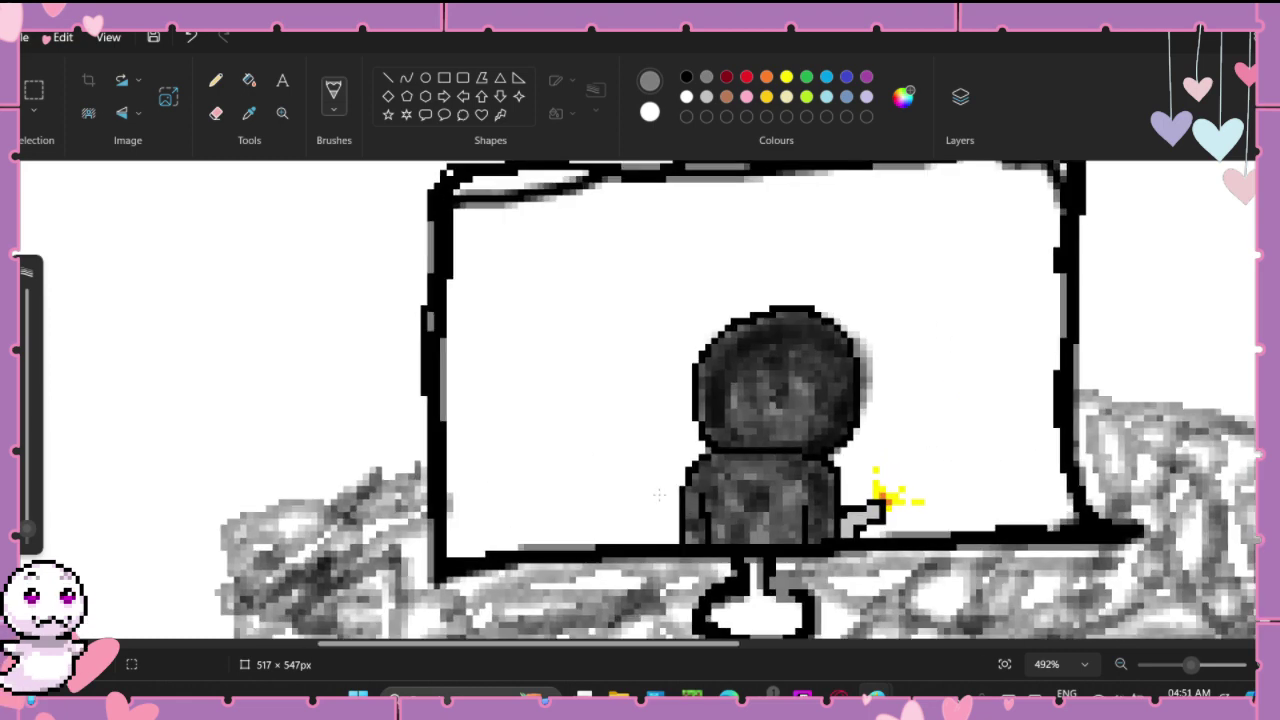
pyautogui.scroll(3, 659, 494)
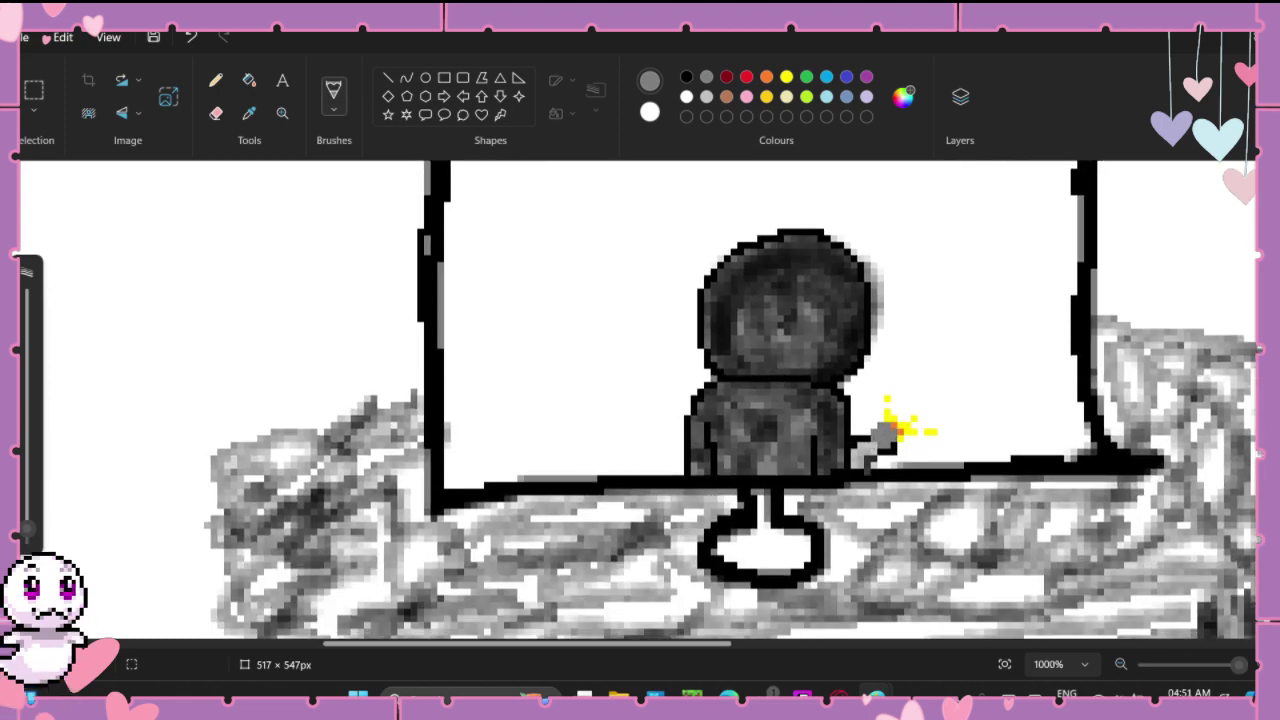
pyautogui.click(1180, 666)
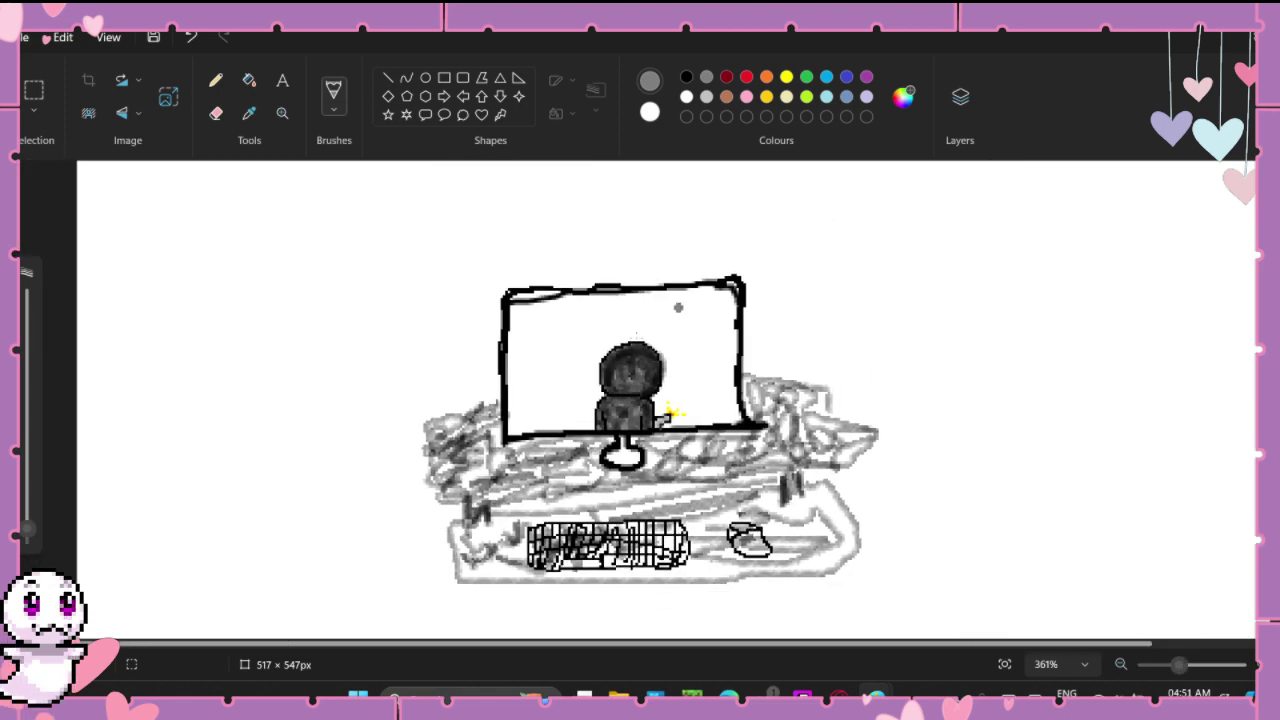
# Step: Try shading the upper-left corner of the monitor's screen with a larger black Natural pencil
pyautogui.scroll(2, 599, 331)
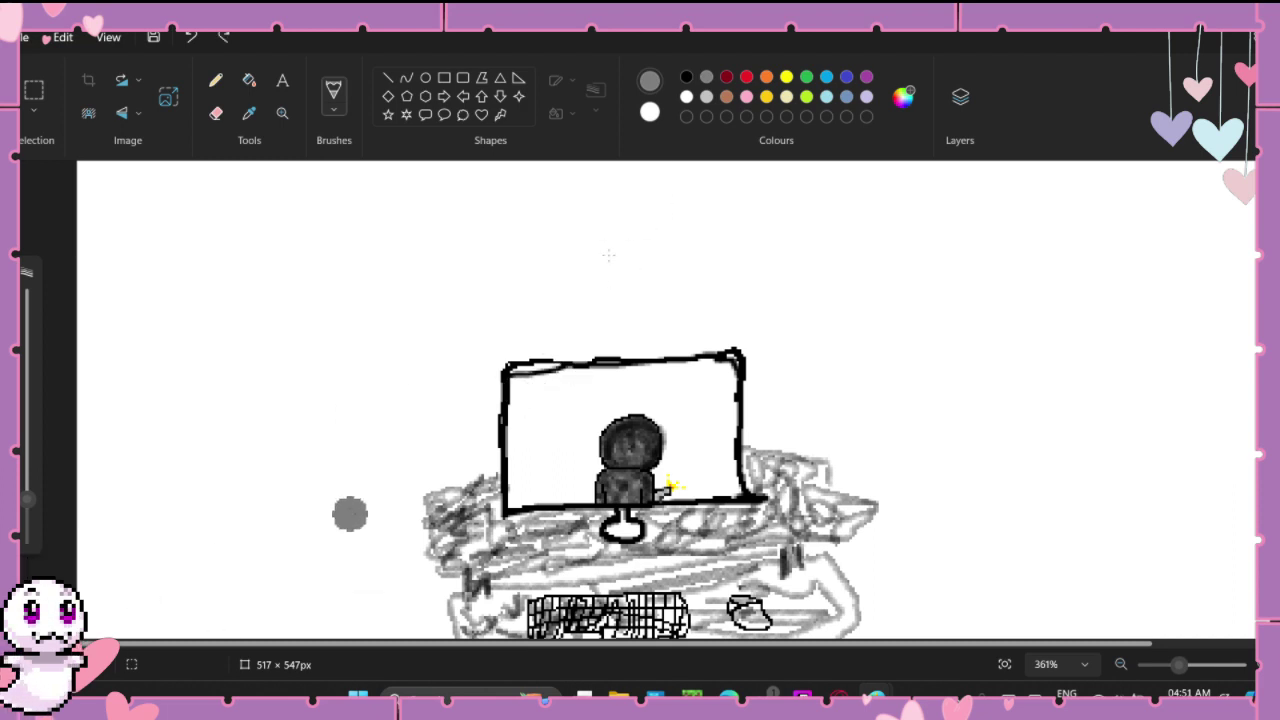
pyautogui.click(686, 76)
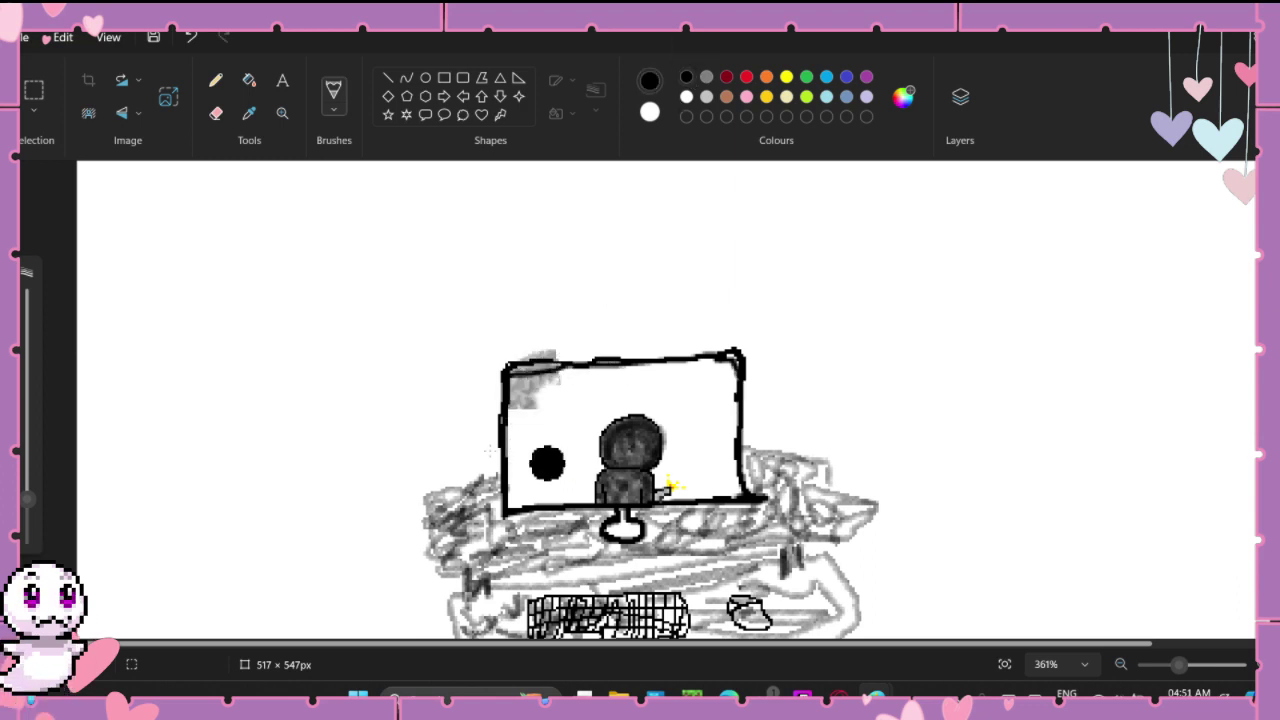
pyautogui.hotkey('ctrl', 'z')
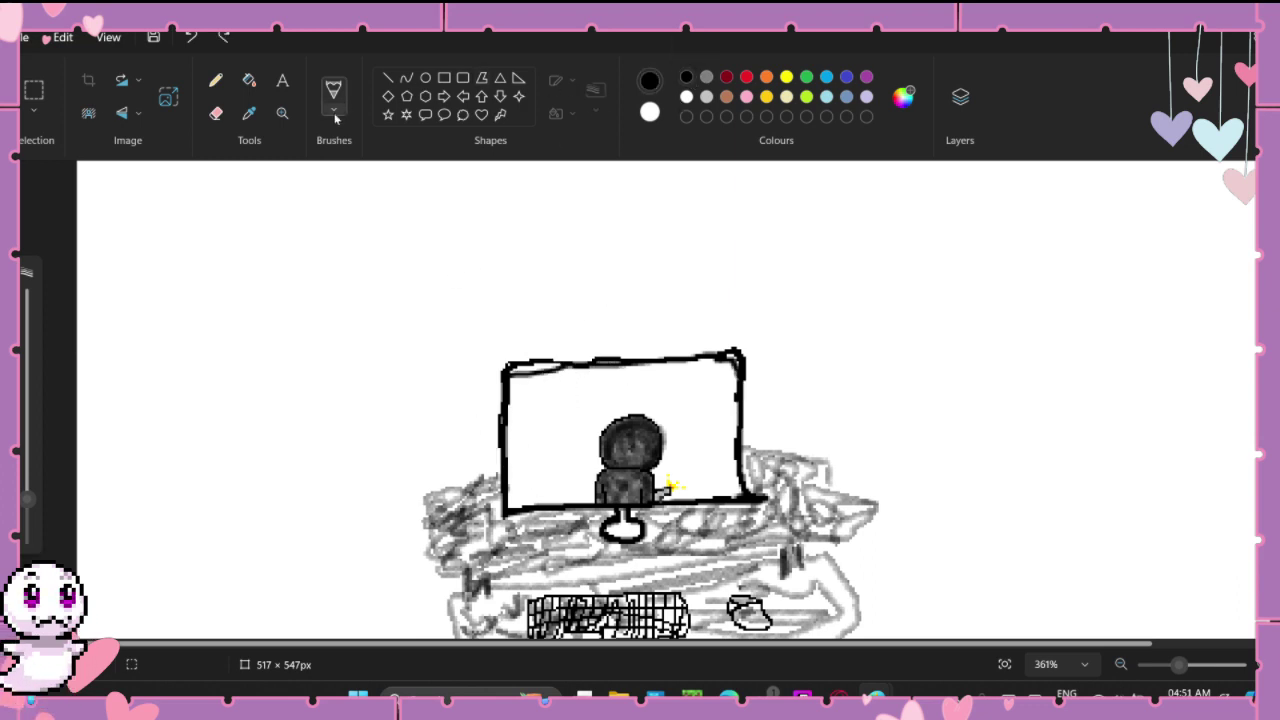
# Step: Switch to the Oil brush at a smaller size and try black shading along the edges of the monitor's screen
pyautogui.click(335, 118)
pyautogui.click(322, 289)
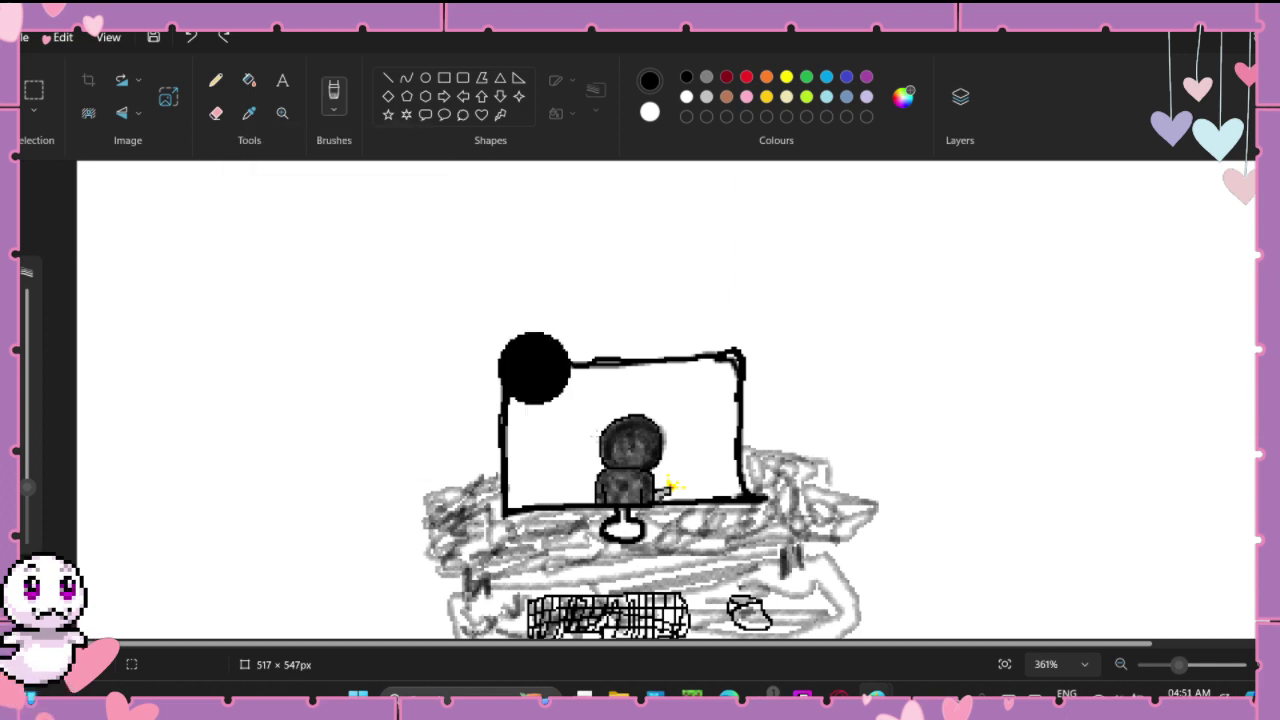
pyautogui.click(542, 405)
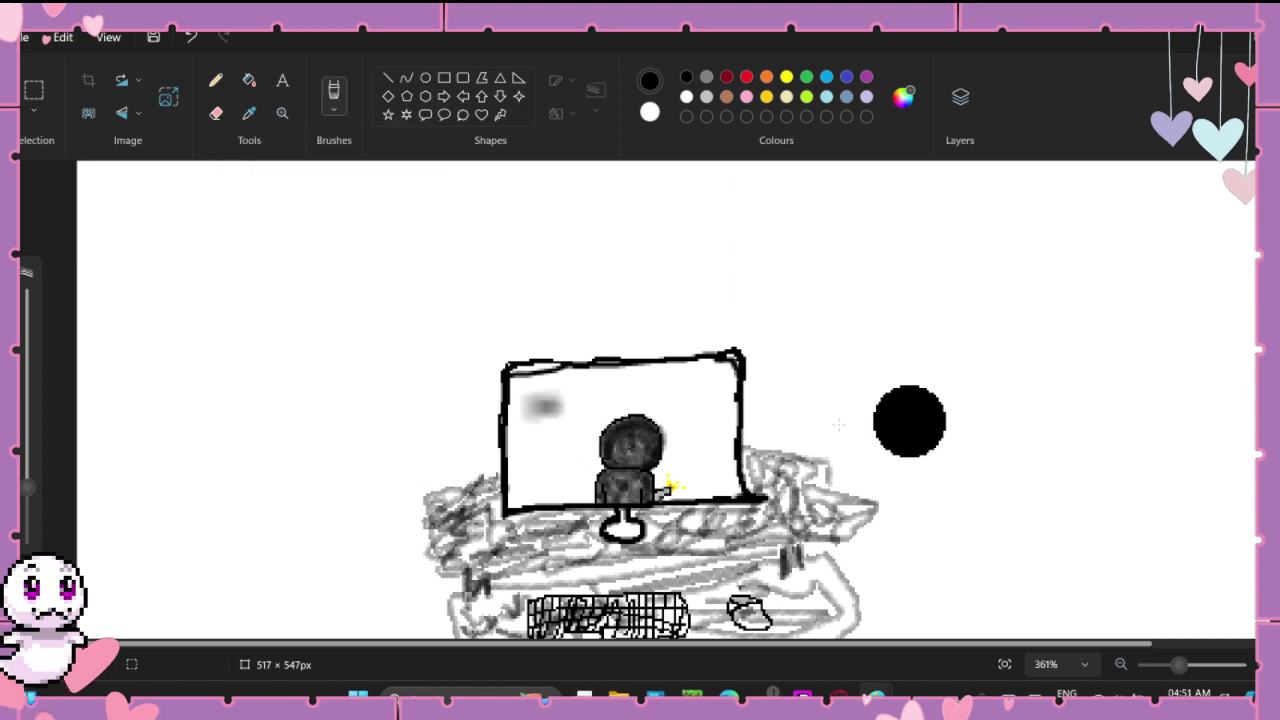
pyautogui.hotkey('ctrl', 'z')
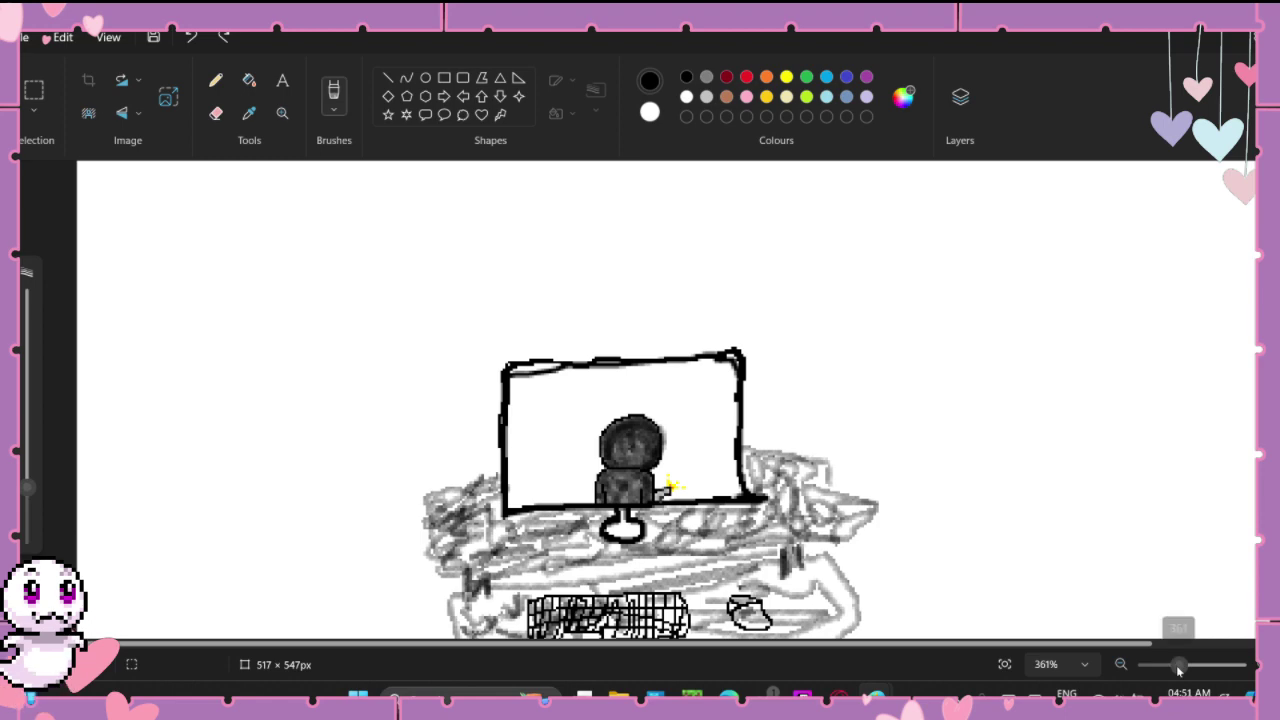
pyautogui.moveTo(1179, 670); pyautogui.dragTo(1175, 665)
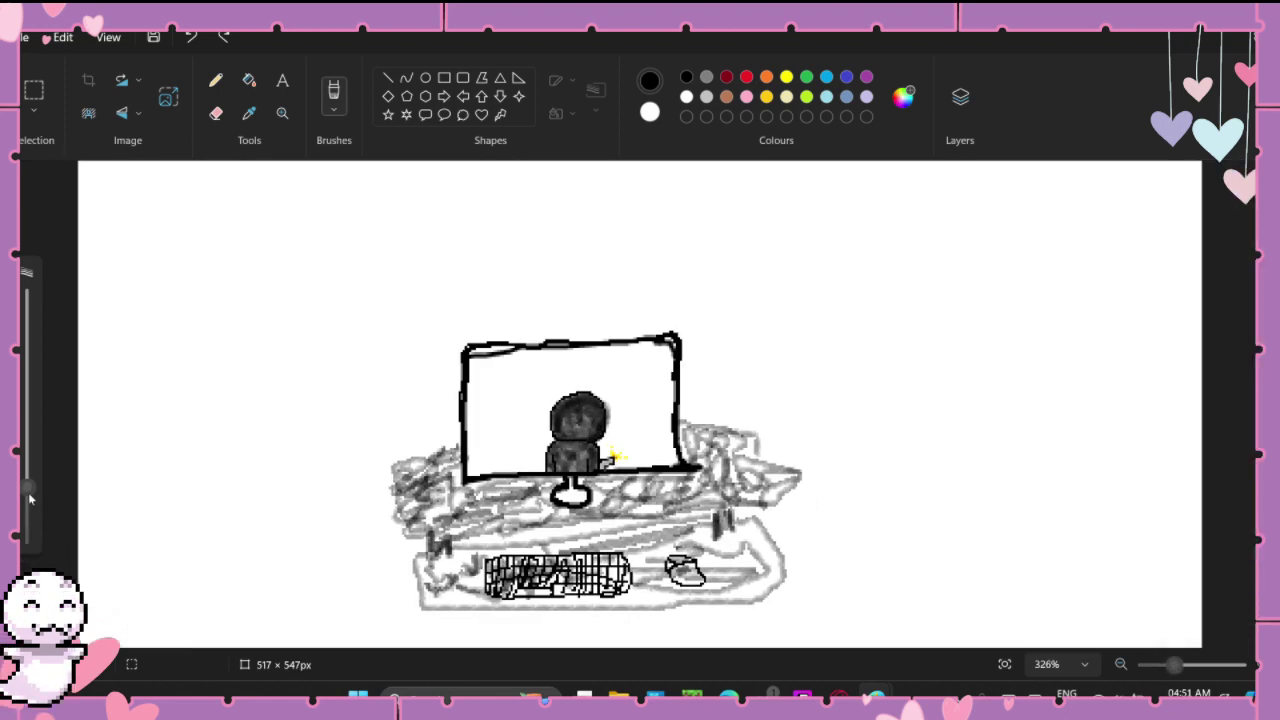
pyautogui.moveTo(30, 497); pyautogui.dragTo(30, 523)
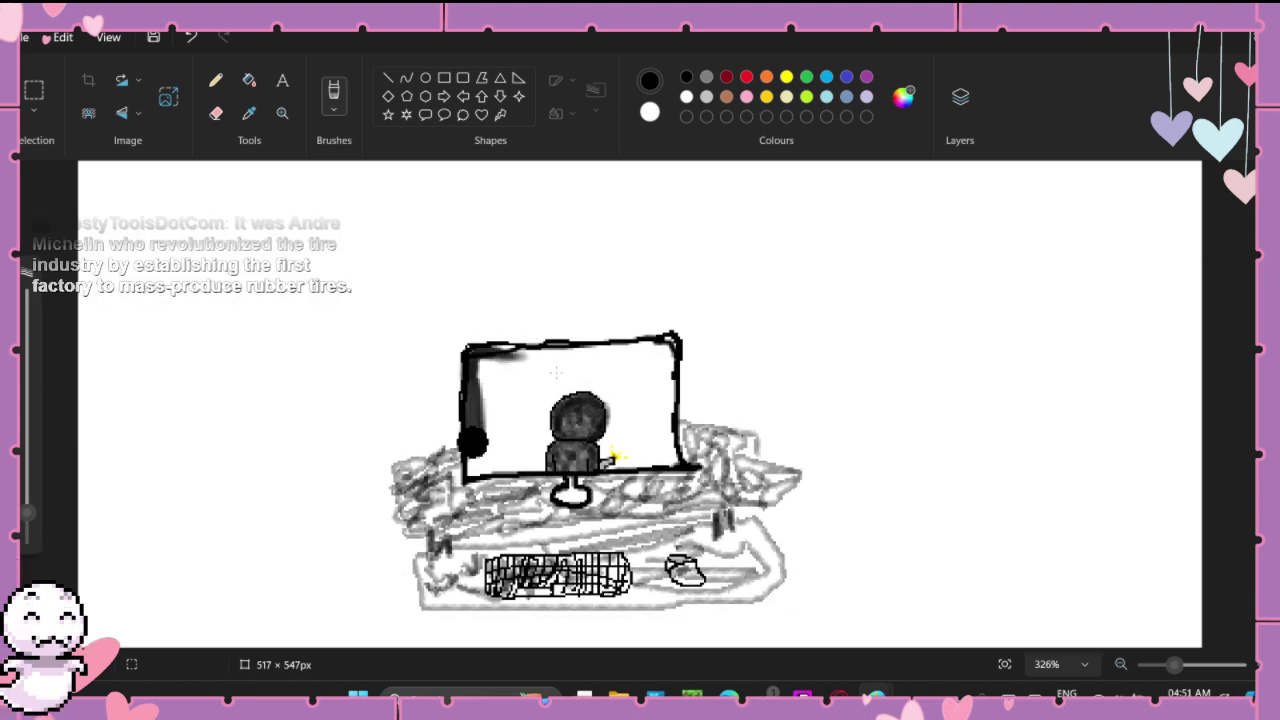
pyautogui.hotkey('ctrl', 'z')
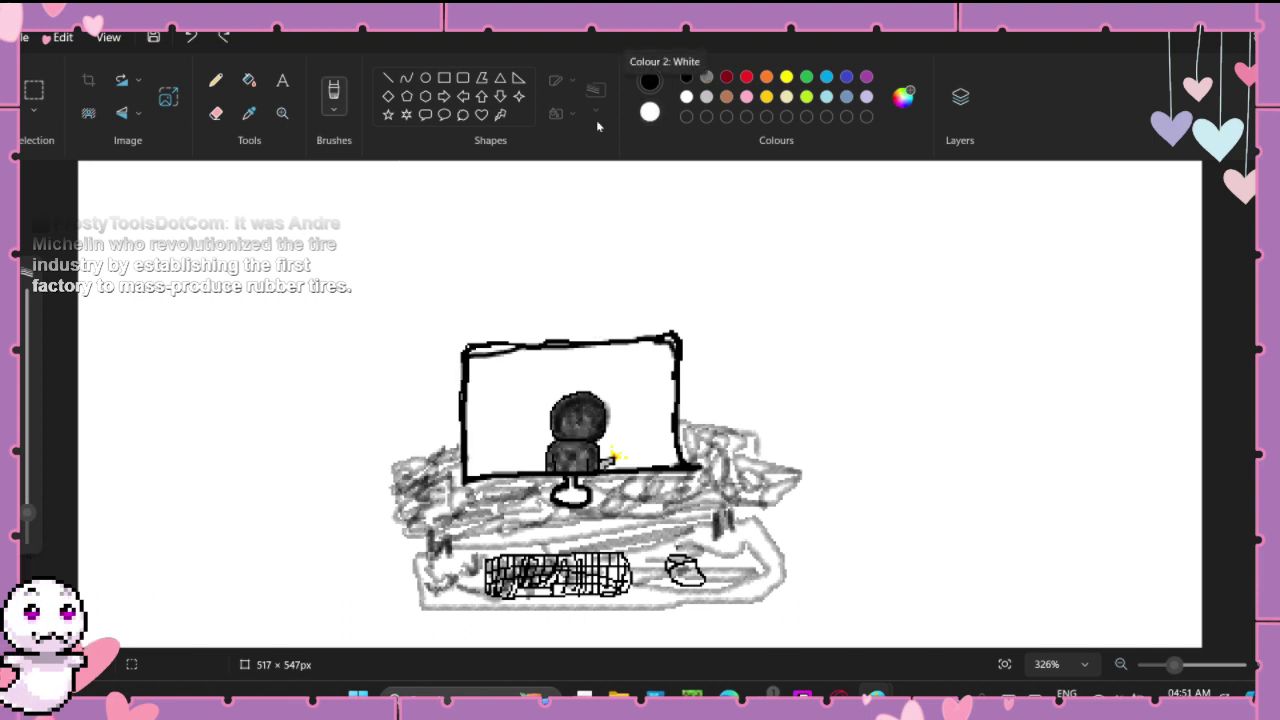
# Step: Set the brush colour to dark grey #262626 and paint short curved Oil brush strokes around the figure on the monitor's screen
pyautogui.click(902, 98)
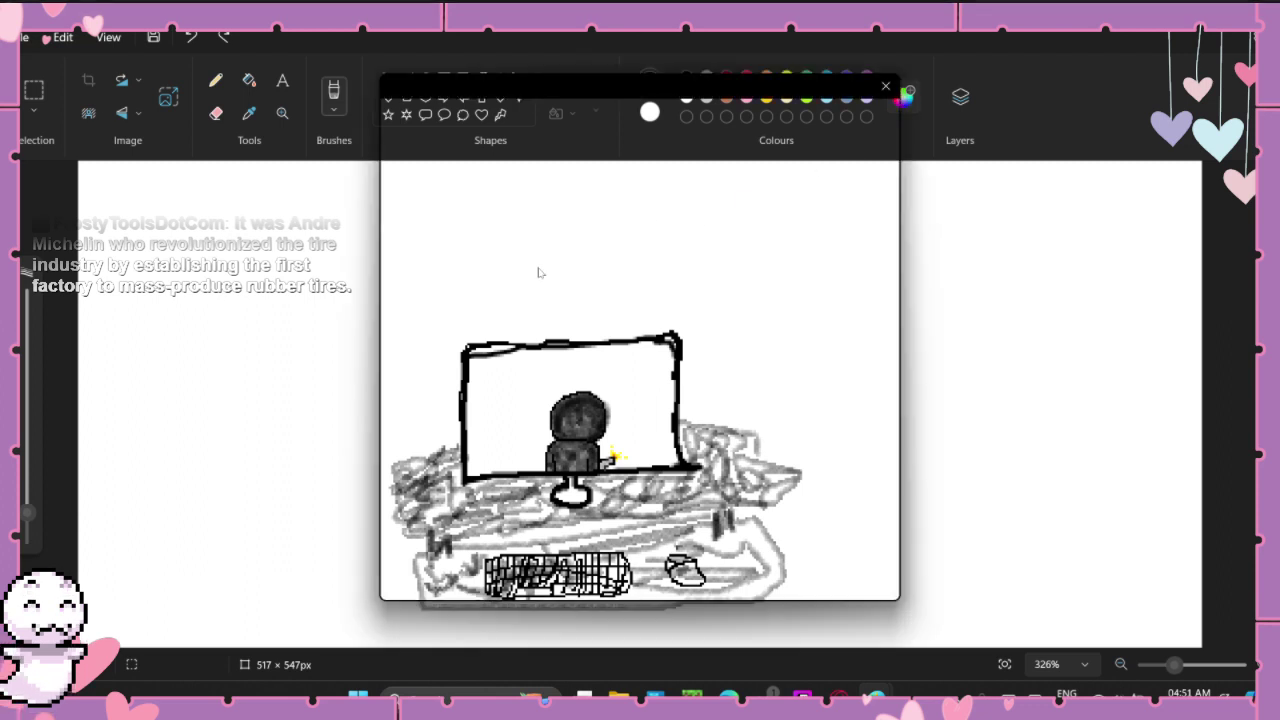
pyautogui.moveTo(686, 340); pyautogui.dragTo(688, 314)
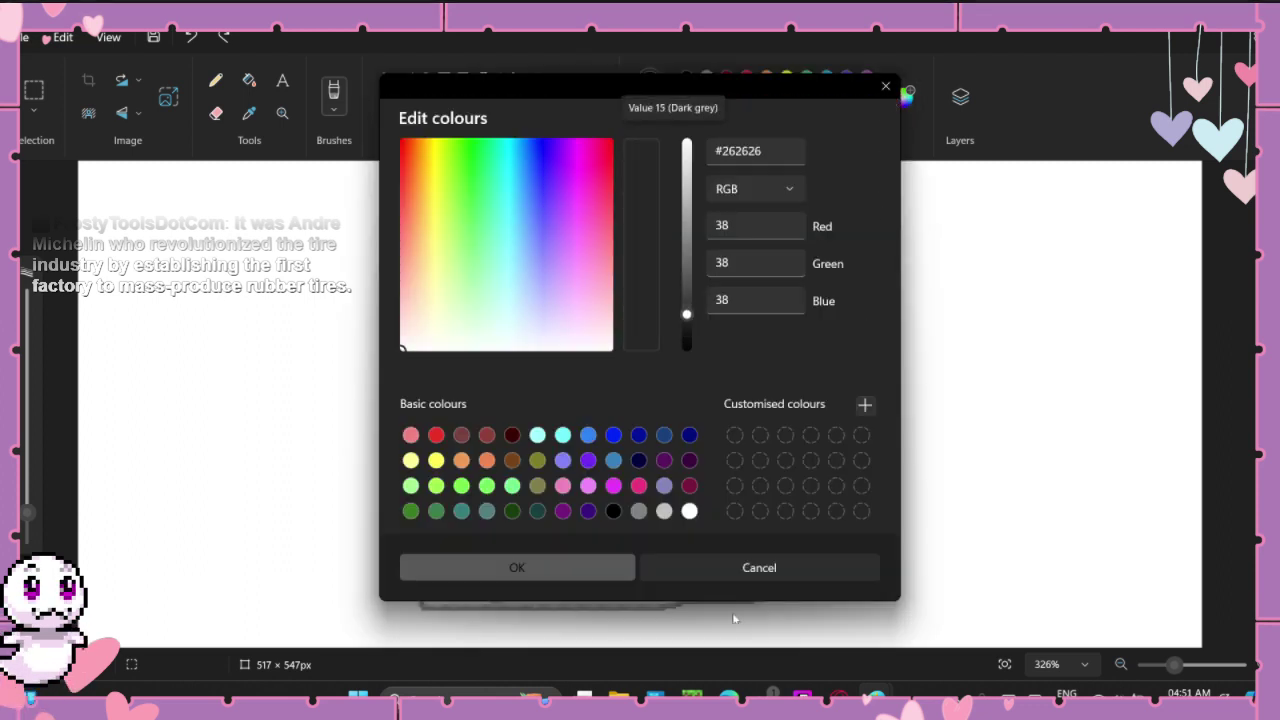
pyautogui.click(572, 568)
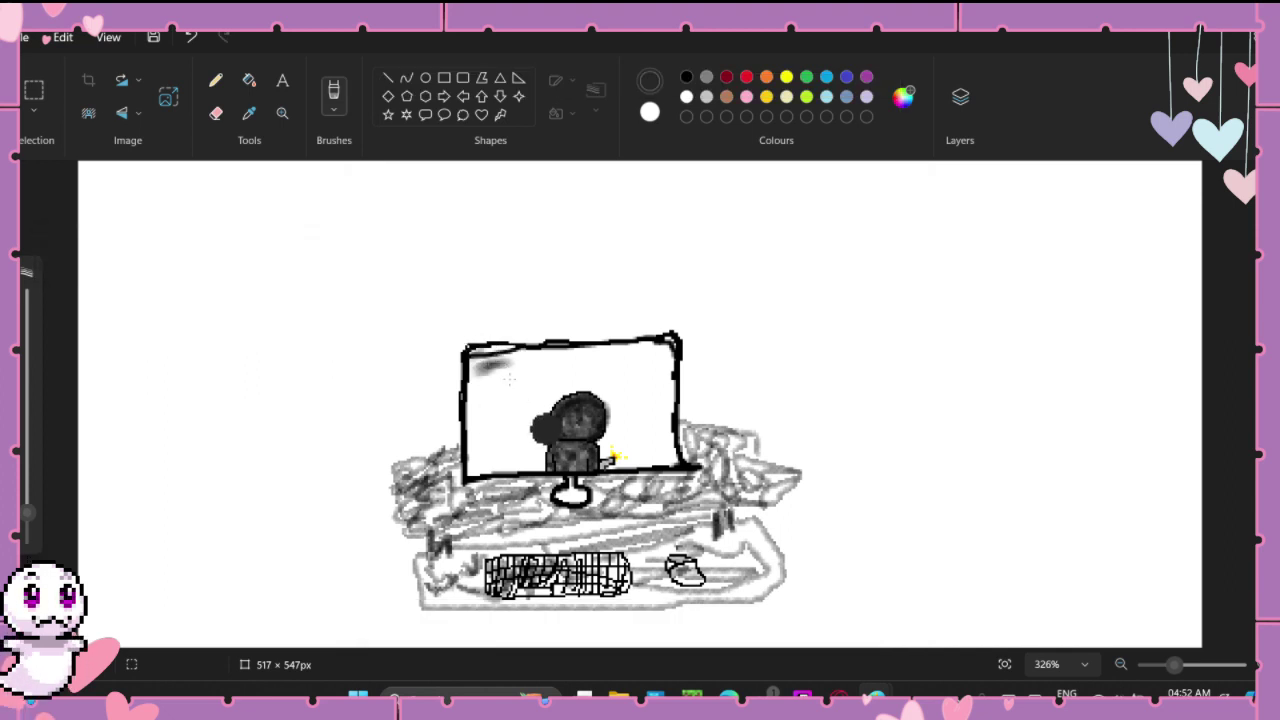
pyautogui.moveTo(514, 371)
pyautogui.mouseDown()
pyautogui.moveTo(503, 428)
pyautogui.moveTo(520, 438)
pyautogui.mouseUp()
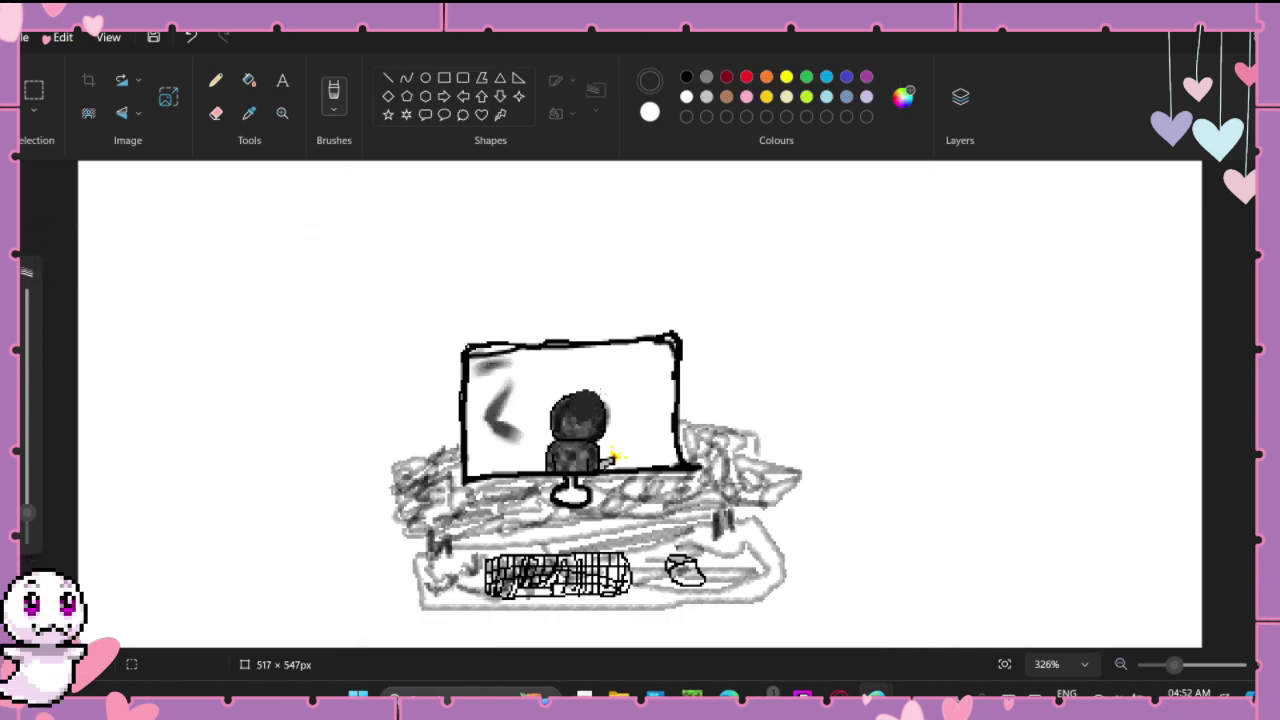
pyautogui.moveTo(643, 363)
pyautogui.mouseDown()
pyautogui.moveTo(664, 390)
pyautogui.moveTo(650, 418)
pyautogui.mouseUp()
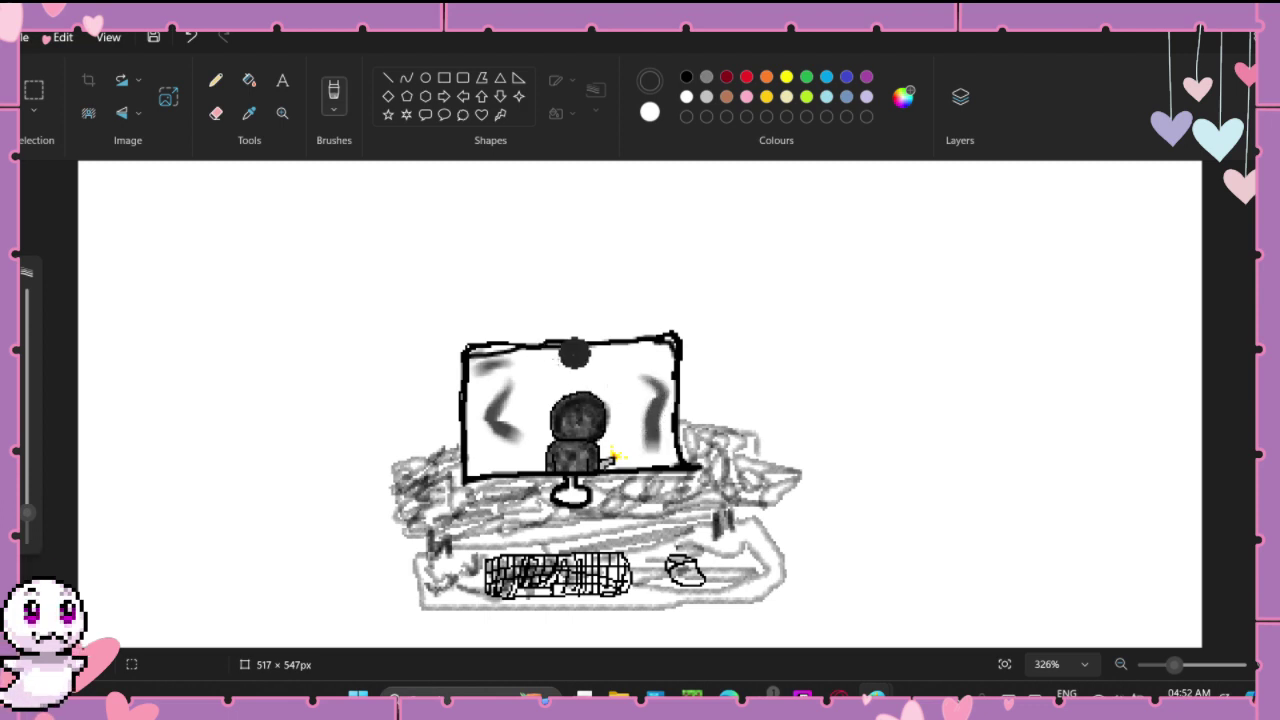
pyautogui.moveTo(562, 352)
pyautogui.mouseDown()
pyautogui.moveTo(538, 408)
pyautogui.moveTo(495, 438)
pyautogui.moveTo(512, 458)
pyautogui.moveTo(479, 450)
pyautogui.moveTo(474, 407)
pyautogui.moveTo(479, 450)
pyautogui.moveTo(520, 462)
pyautogui.mouseUp()
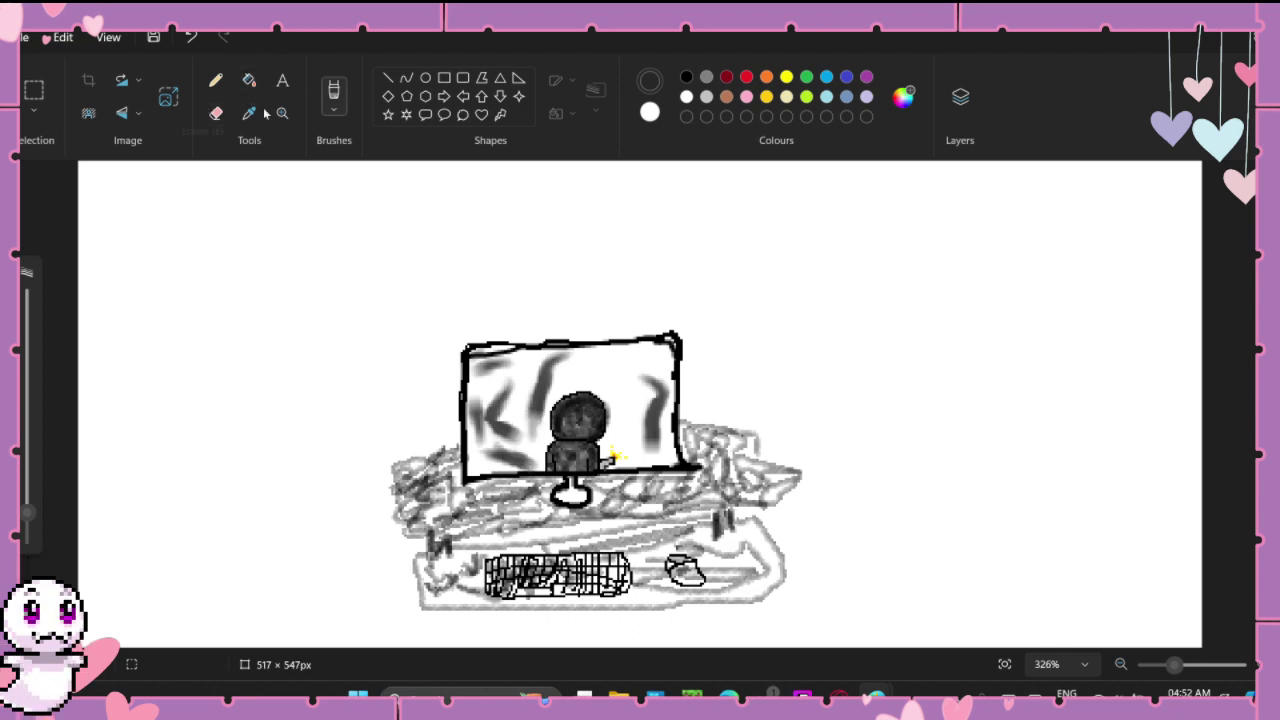
# Step: Switch to the Watercolour brush and try a long stroke from the right part of the monitor's screen down over the desk
pyautogui.click(334, 108)
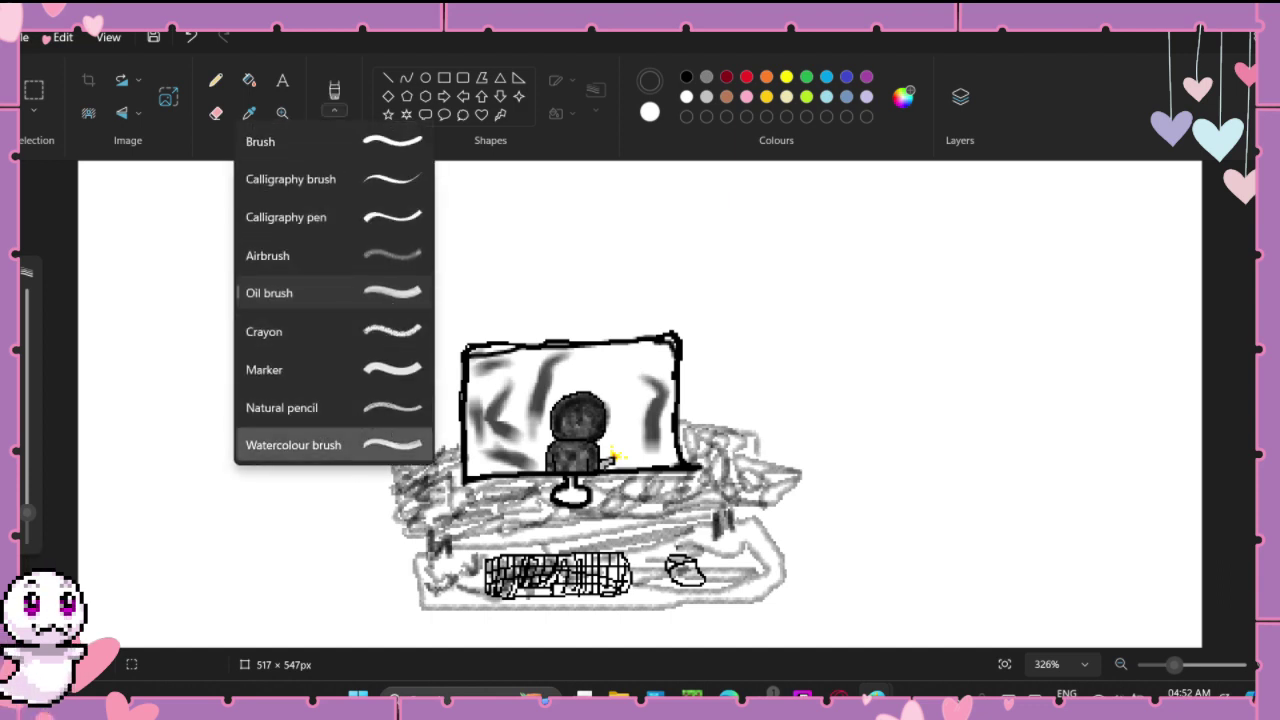
pyautogui.click(342, 449)
pyautogui.moveTo(667, 367); pyautogui.dragTo(634, 531)
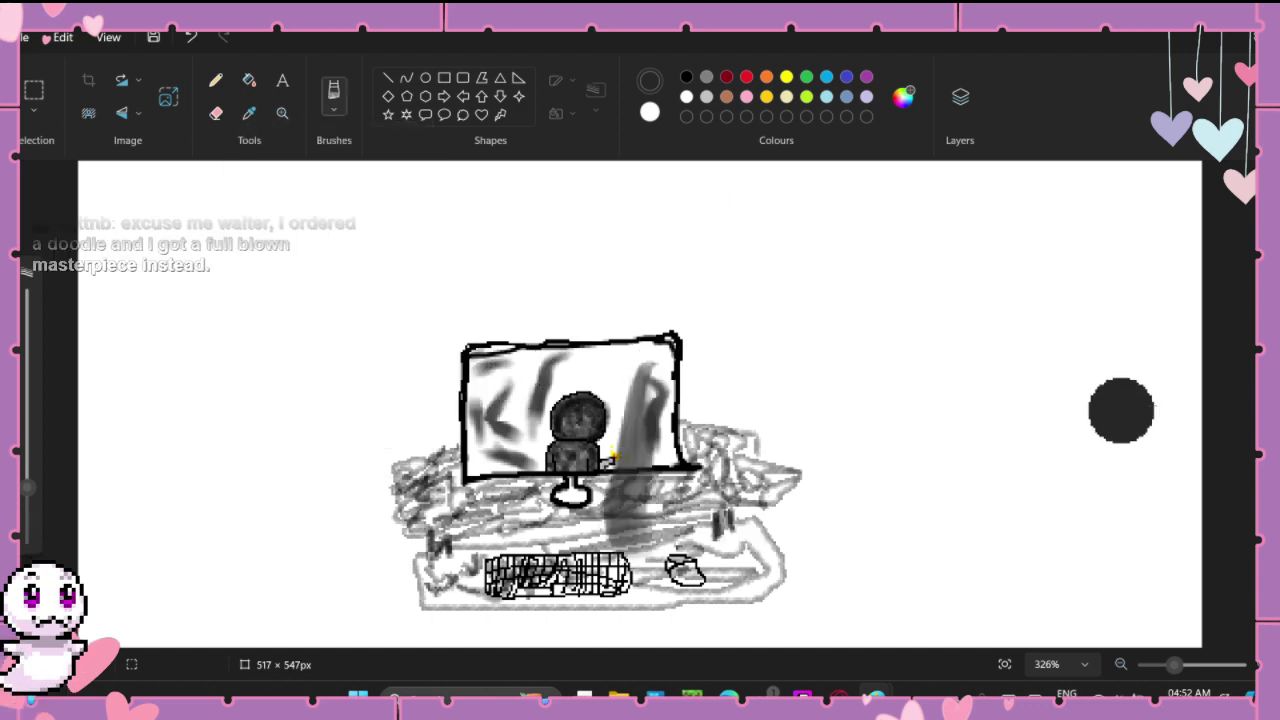
pyautogui.hotkey('ctrl', 'z')
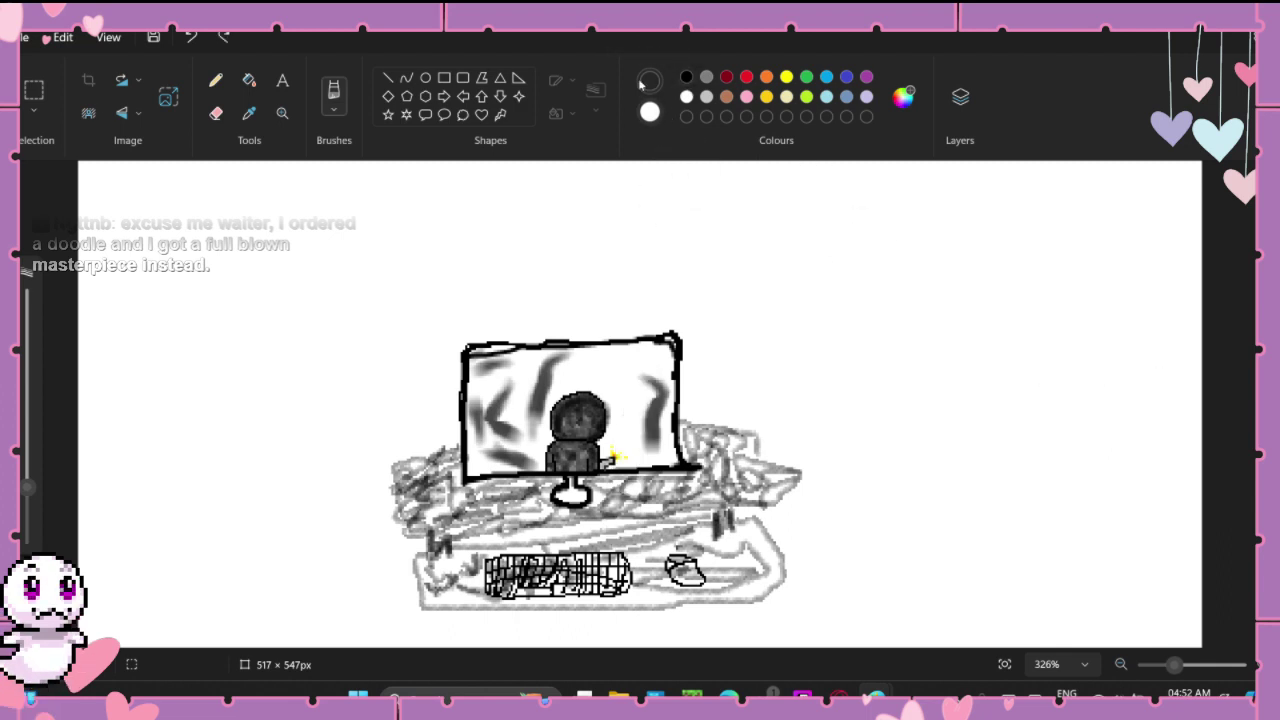
# Step: Set the brush colour to dark grey #303030 and reduce the brush size for shading the monitor's screen
pyautogui.click(903, 98)
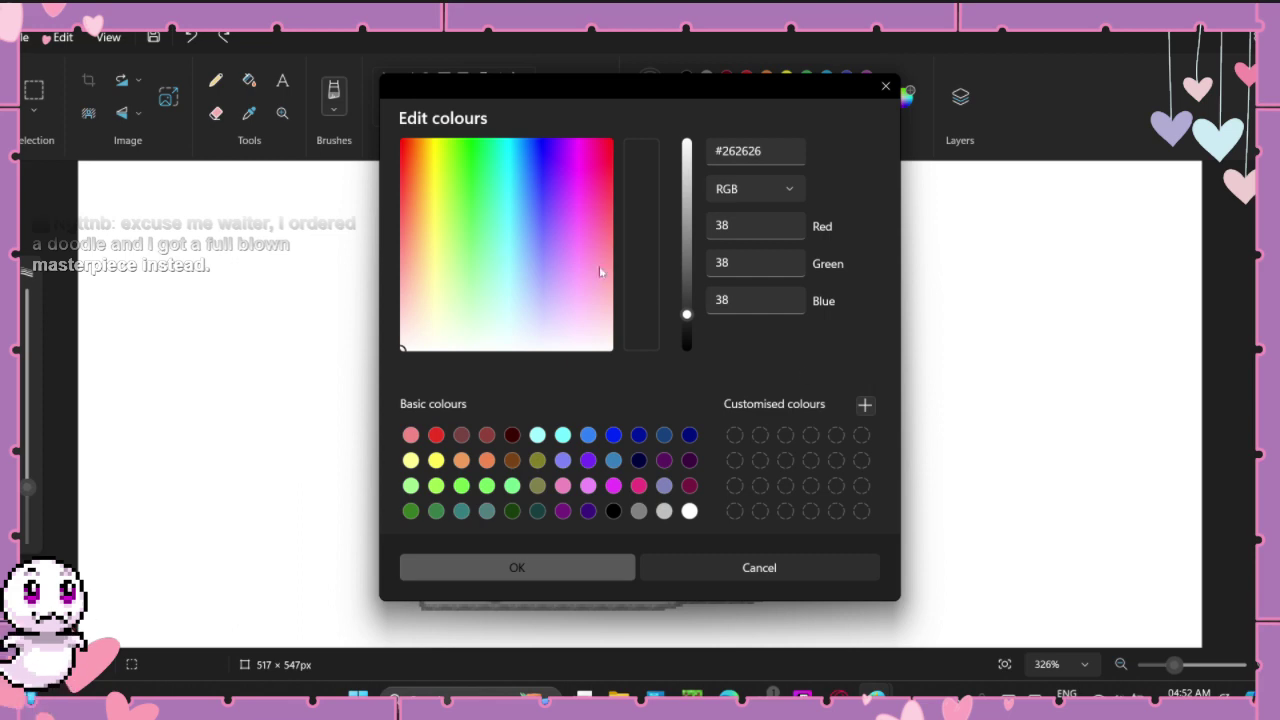
pyautogui.moveTo(685, 313)
pyautogui.mouseDown()
pyautogui.moveTo(686, 295)
pyautogui.moveTo(686, 306)
pyautogui.mouseUp()
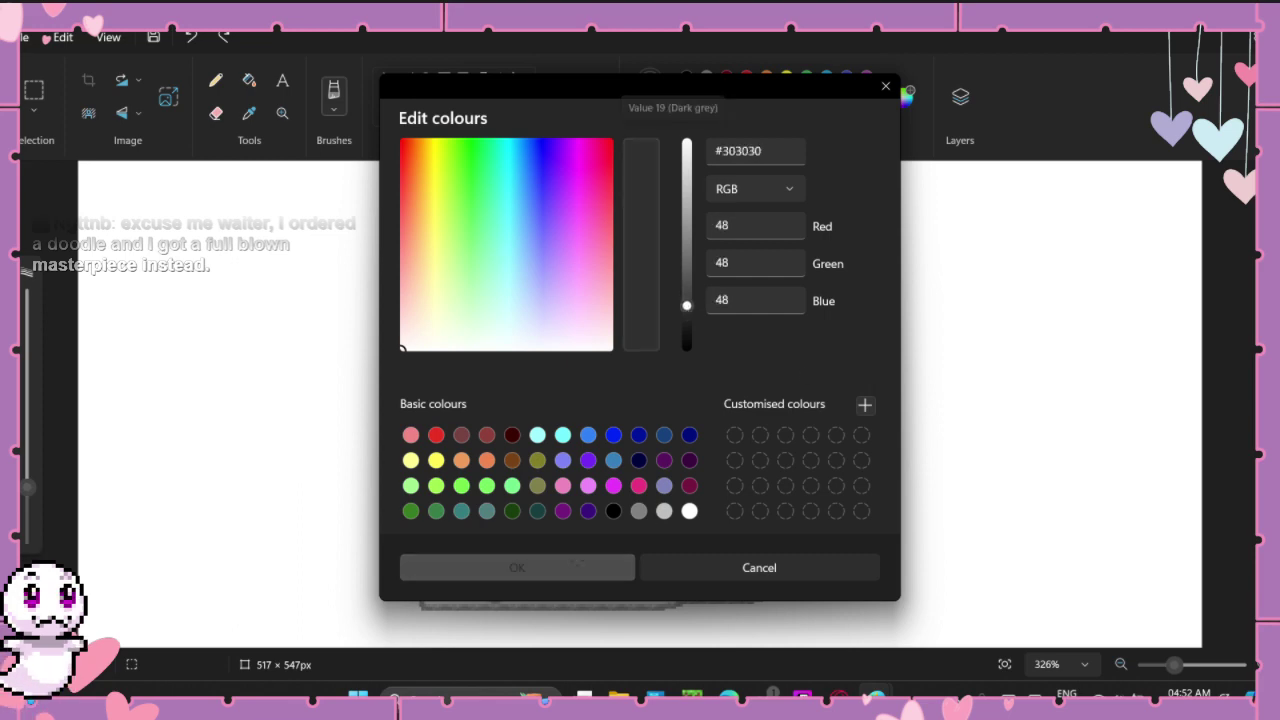
pyautogui.click(578, 566)
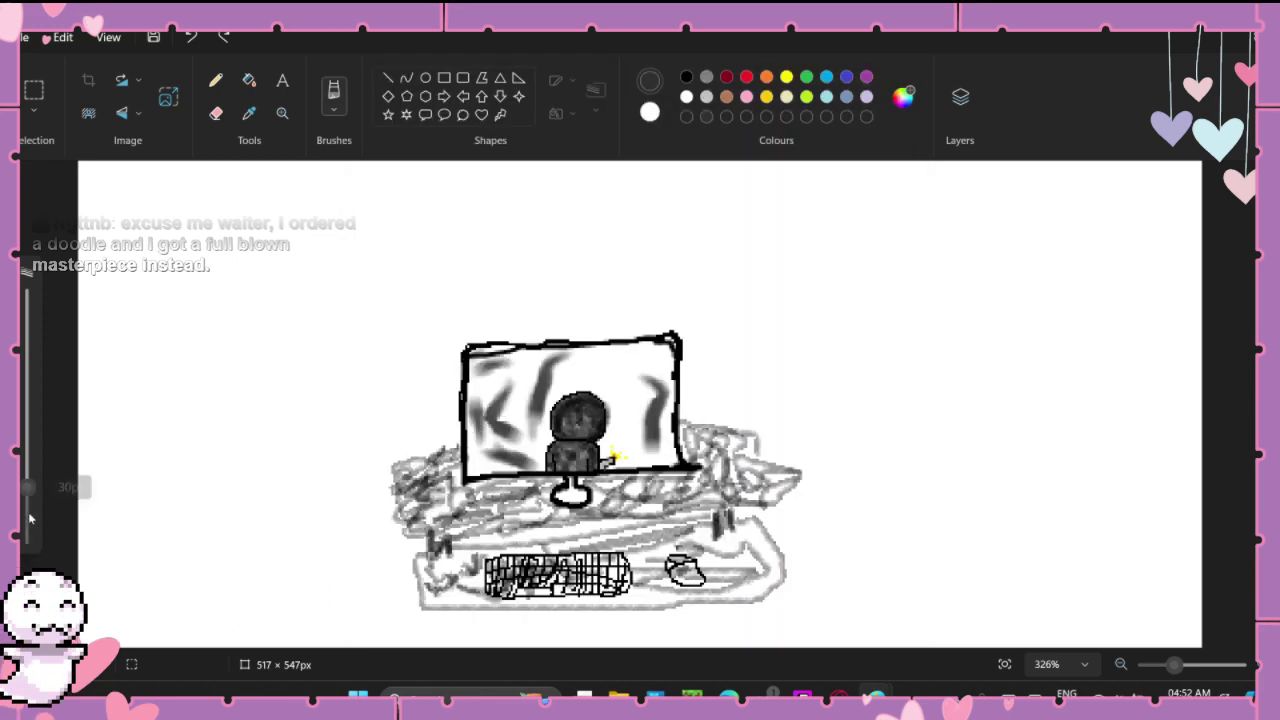
pyautogui.moveTo(1175, 666); pyautogui.dragTo(1217, 665)
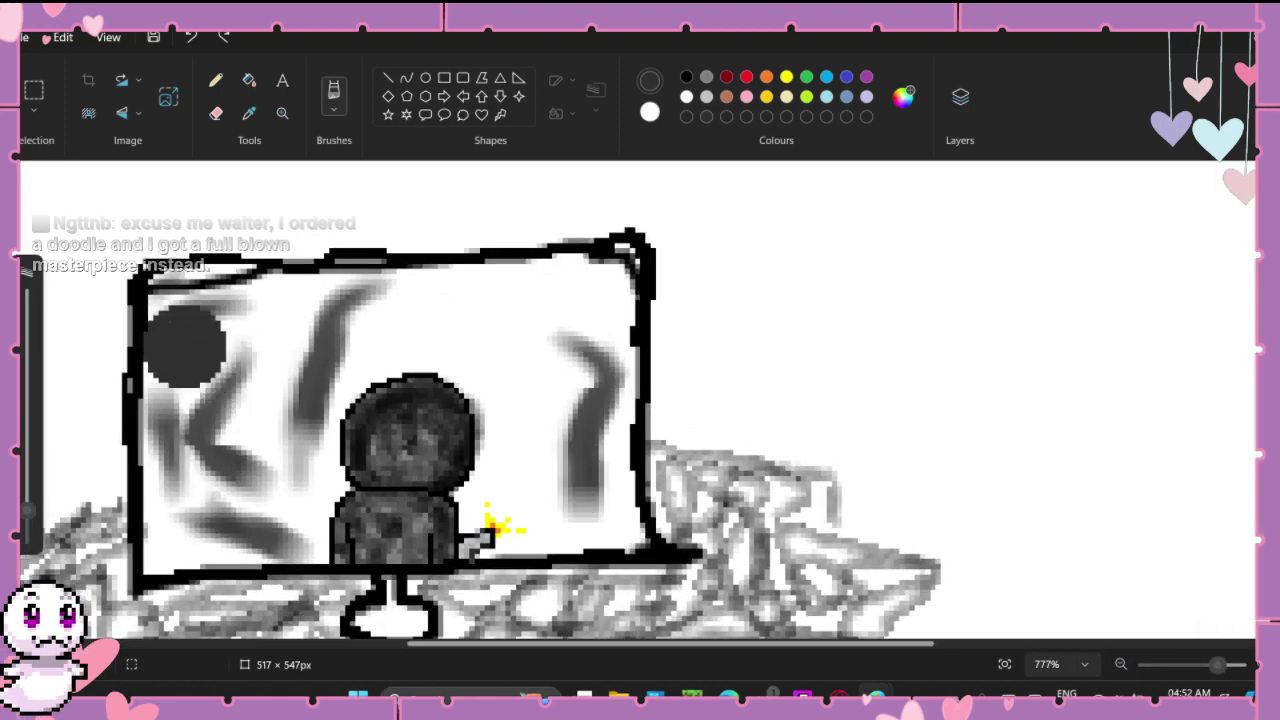
# Step: Try shading the left side and upper part of the monitor's screen with broad #303030 Watercolour brush strokes
pyautogui.moveTo(186, 344)
pyautogui.mouseDown()
pyautogui.moveTo(183, 305)
pyautogui.moveTo(318, 322)
pyautogui.moveTo(298, 299)
pyautogui.moveTo(201, 277)
pyautogui.moveTo(186, 367)
pyautogui.moveTo(170, 345)
pyautogui.moveTo(158, 375)
pyautogui.moveTo(148, 504)
pyautogui.moveTo(186, 540)
pyautogui.moveTo(236, 510)
pyautogui.moveTo(226, 532)
pyautogui.moveTo(277, 309)
pyautogui.moveTo(226, 363)
pyautogui.moveTo(205, 346)
pyautogui.moveTo(184, 431)
pyautogui.moveTo(199, 531)
pyautogui.moveTo(209, 361)
pyautogui.moveTo(593, 302)
pyautogui.mouseUp()
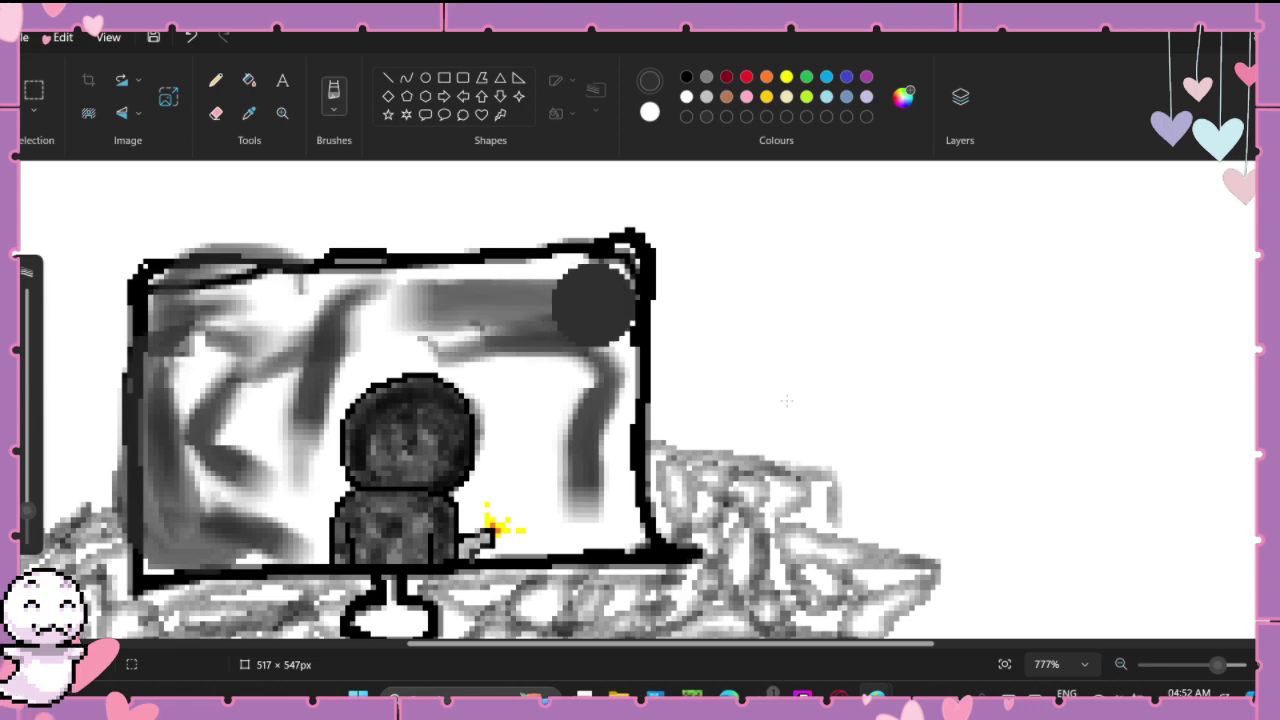
pyautogui.moveTo(786, 400)
pyautogui.mouseDown()
pyautogui.moveTo(806, 517)
pyautogui.moveTo(263, 246)
pyautogui.moveTo(820, 318)
pyautogui.mouseUp()
pyautogui.hotkey('ctrl', 'z')
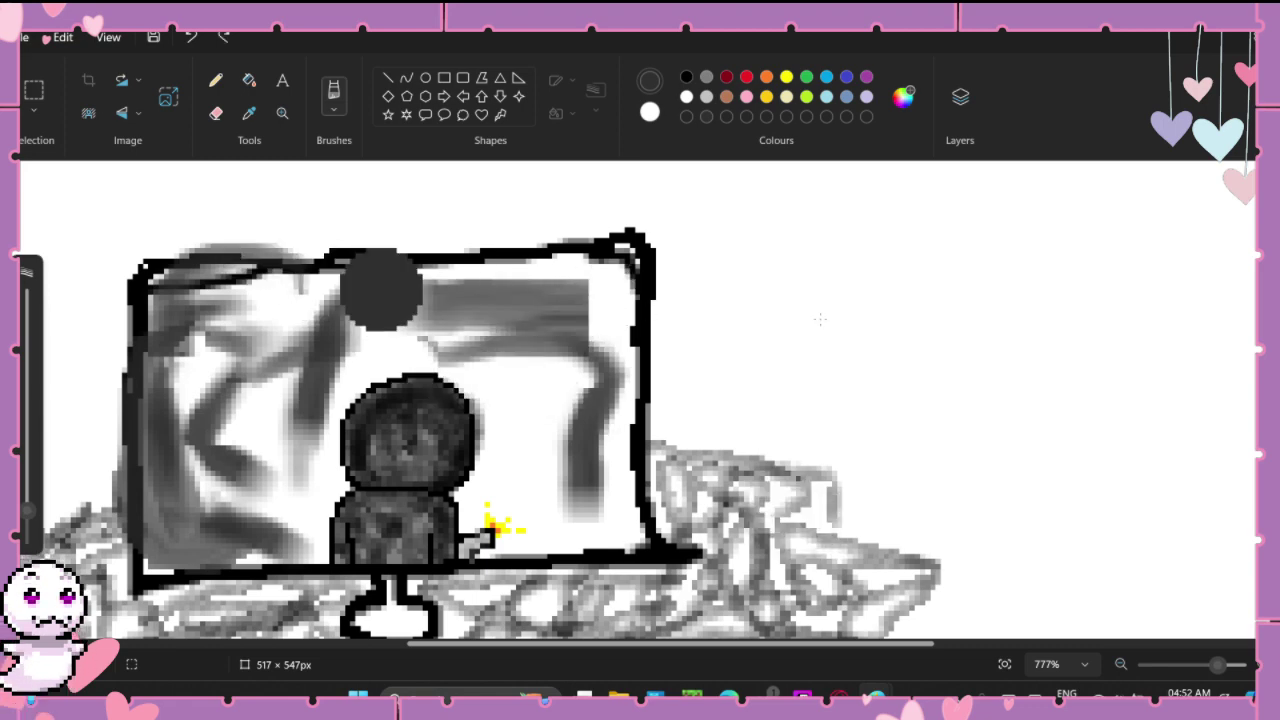
pyautogui.hotkey('ctrl', 'z')
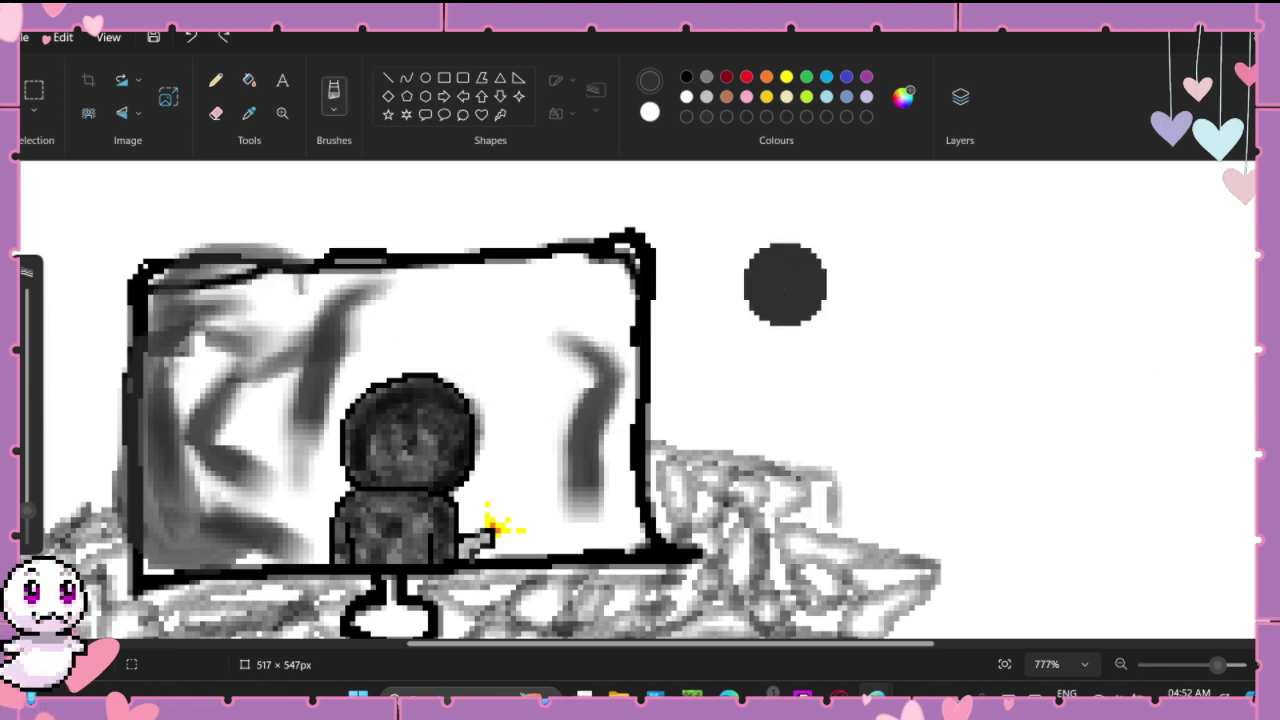
pyautogui.hotkey('ctrl', 'z')
pyautogui.hotkey('ctrl', 'z')
pyautogui.hotkey('ctrl', 'z')
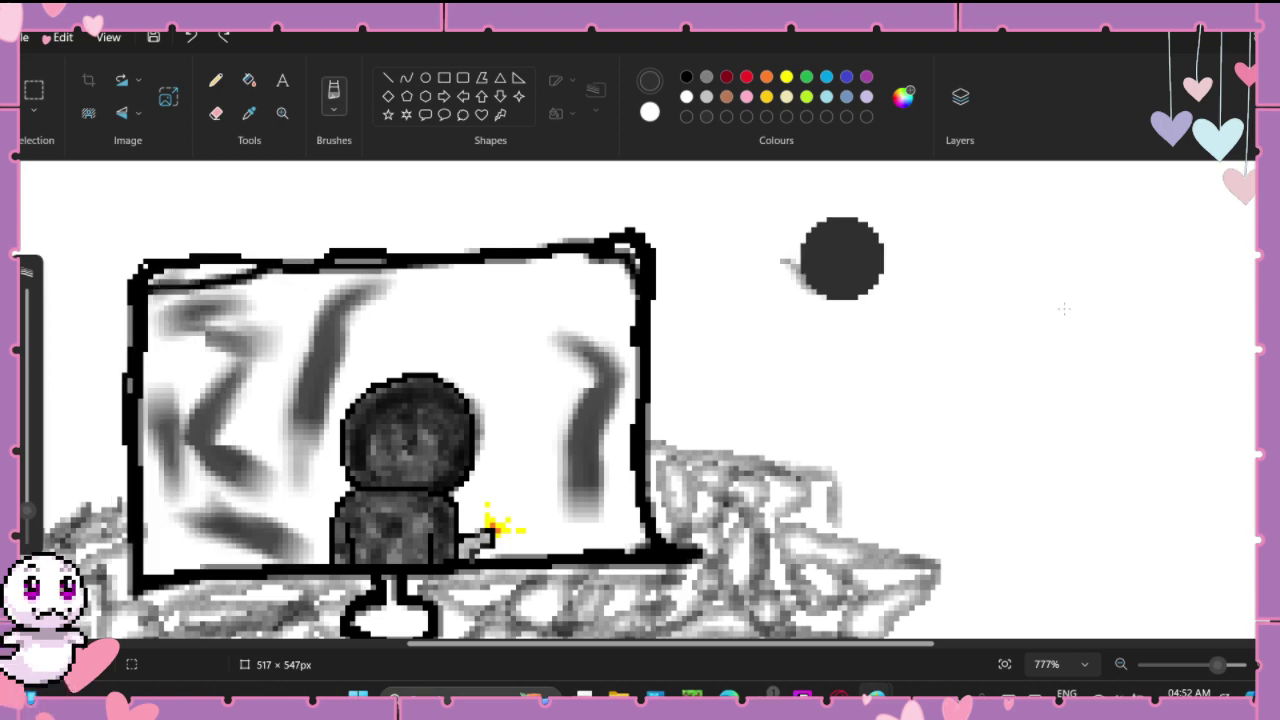
# Step: Try out Watercolour brush strokes on the blank canvas to the right of the monitor
pyautogui.moveTo(785, 263); pyautogui.dragTo(1095, 325)
pyautogui.moveTo(1032, 405); pyautogui.dragTo(1100, 545)
pyautogui.hotkey('ctrl', 'z')
pyautogui.hotkey('ctrl', 'z')
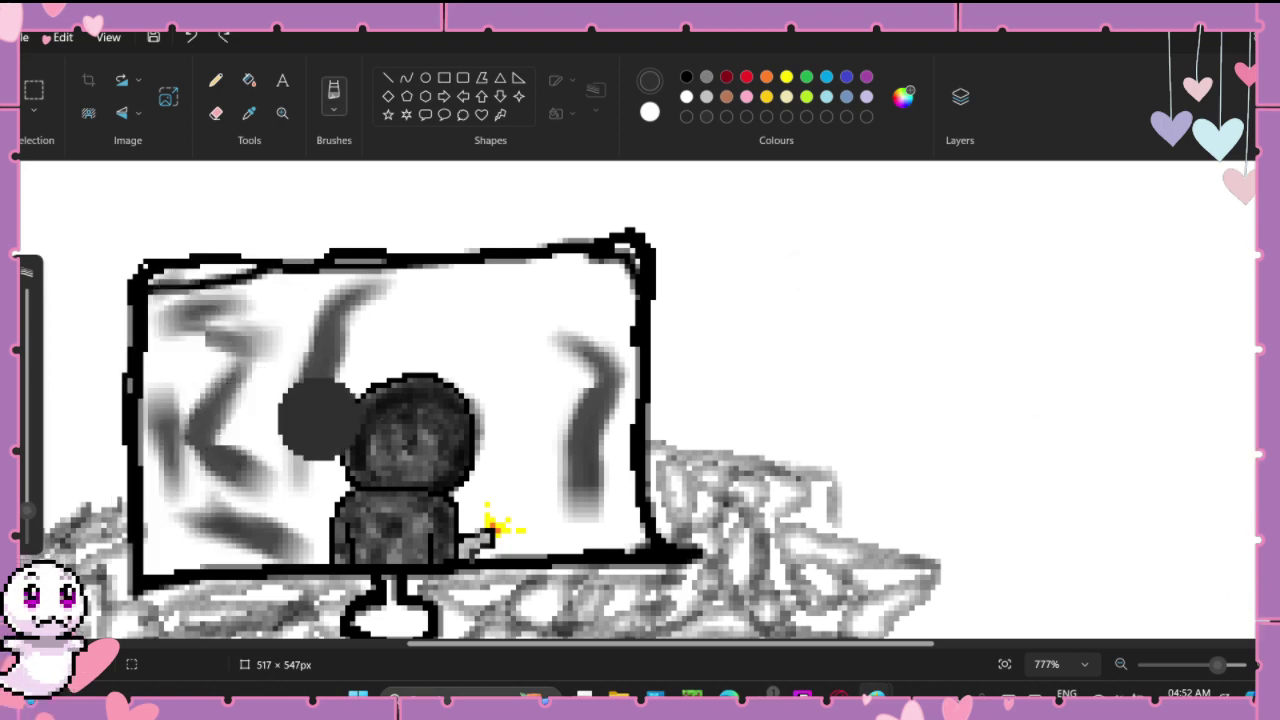
# Step: Switch to the Marker brush and try a broad dark grey stroke across the upper part of the monitor's screen
pyautogui.scroll(-1, 420, 410)
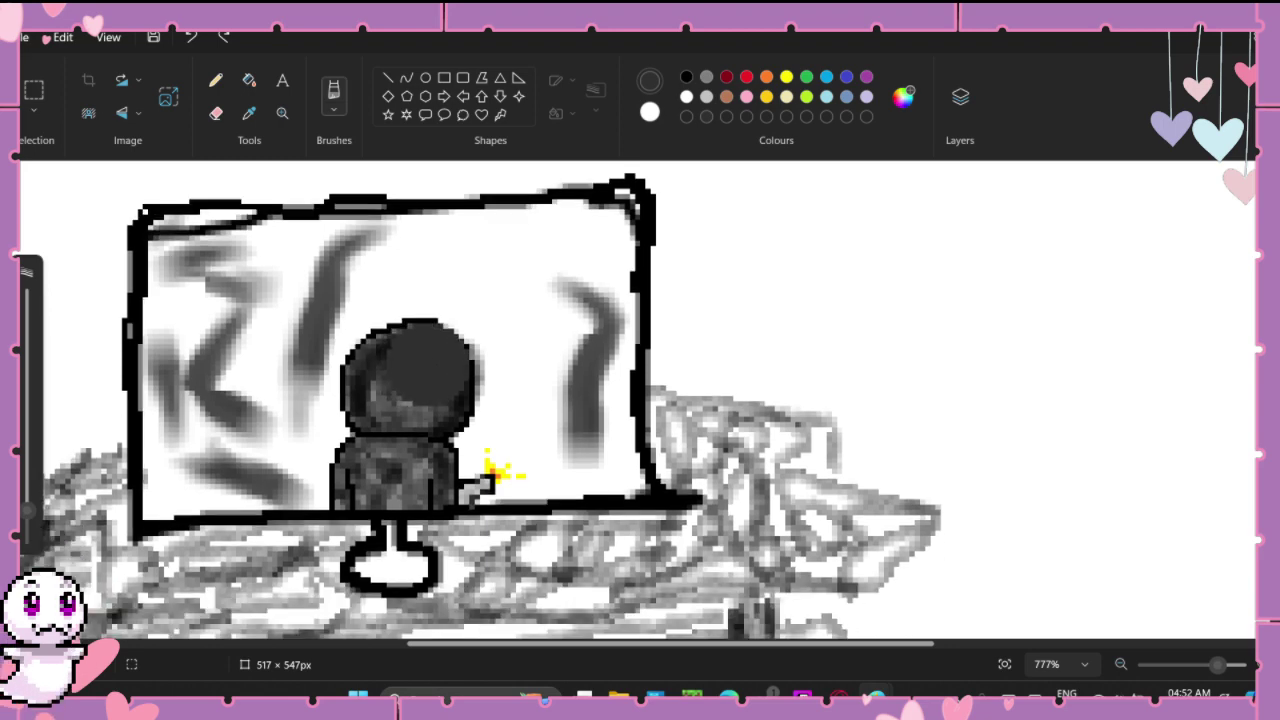
pyautogui.scroll(2, 408, 366)
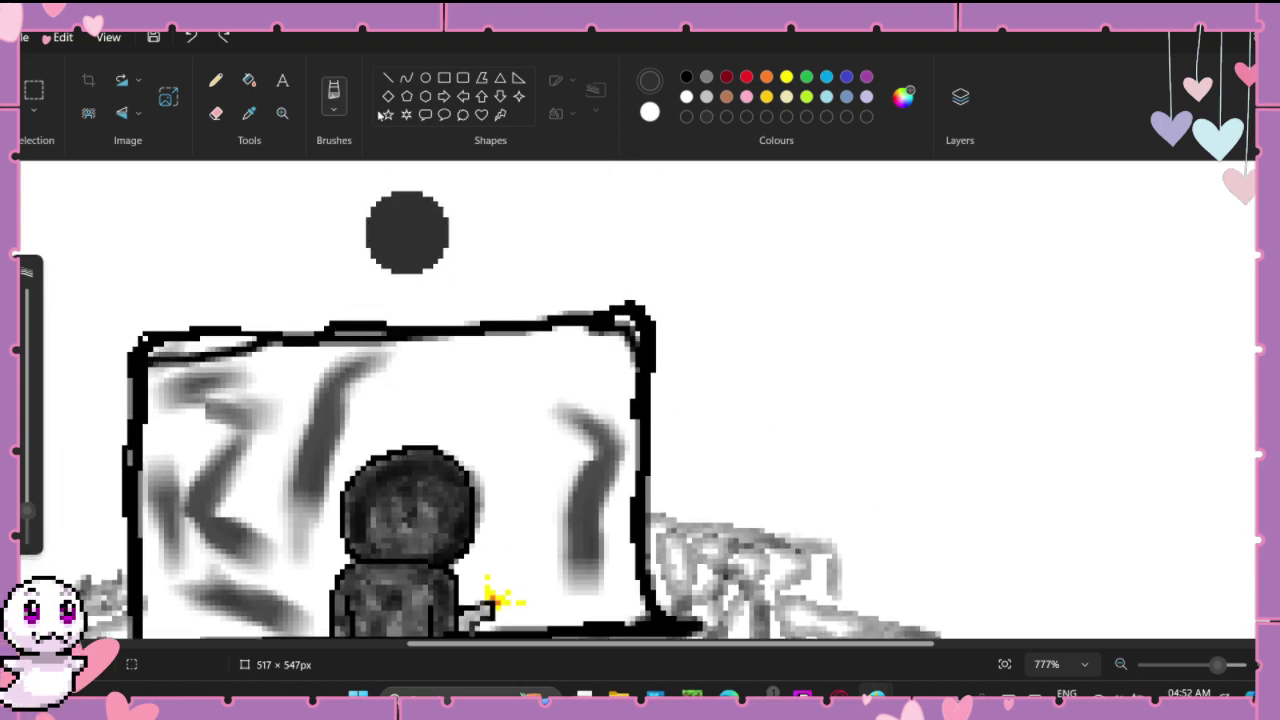
pyautogui.click(336, 113)
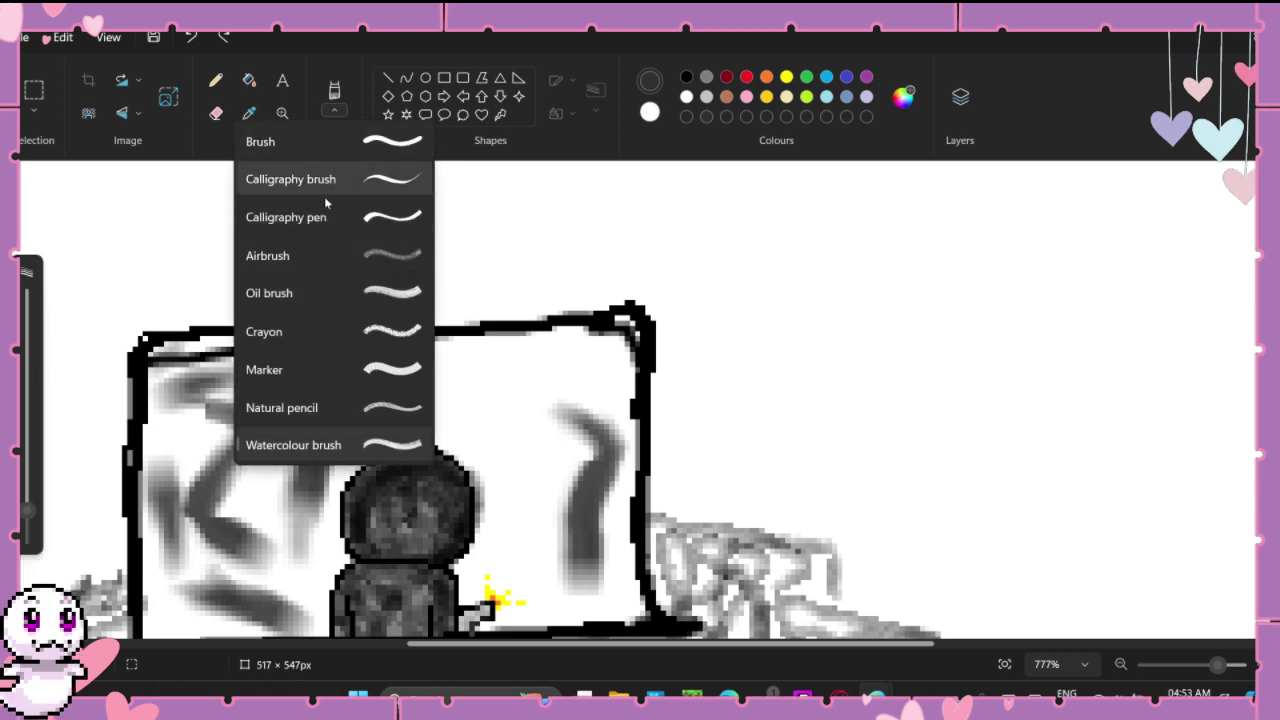
pyautogui.click(343, 370)
pyautogui.moveTo(145, 425); pyautogui.dragTo(515, 385)
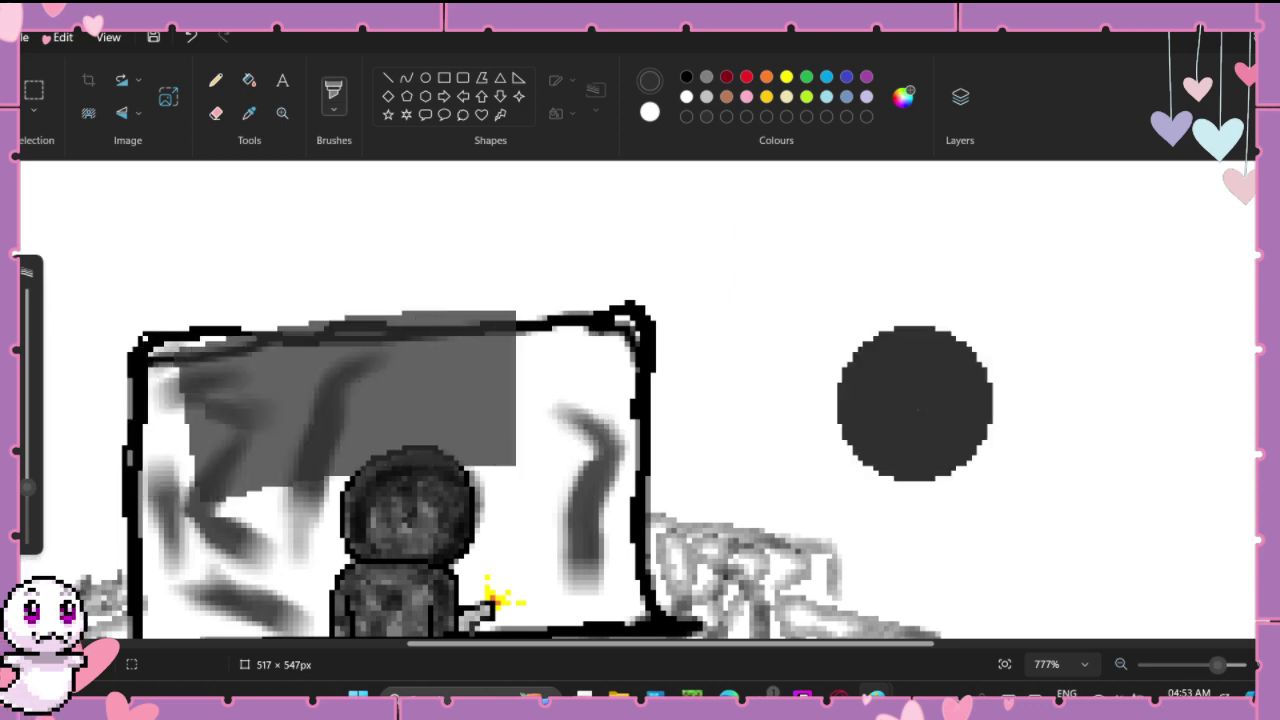
pyautogui.hotkey('ctrl', 'z')
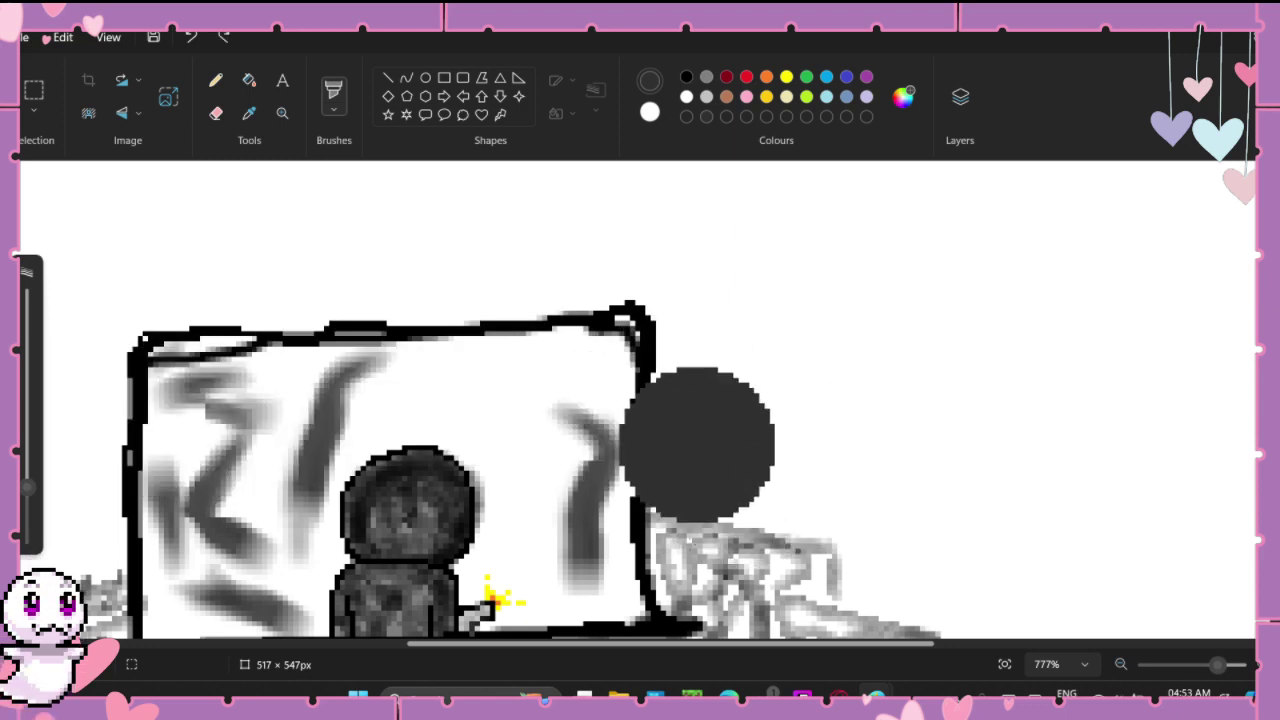
# Step: Reduce the Marker brush size and try a short stroke in the upper-left corner of the monitor's screen
pyautogui.scroll(-3, 380, 429)
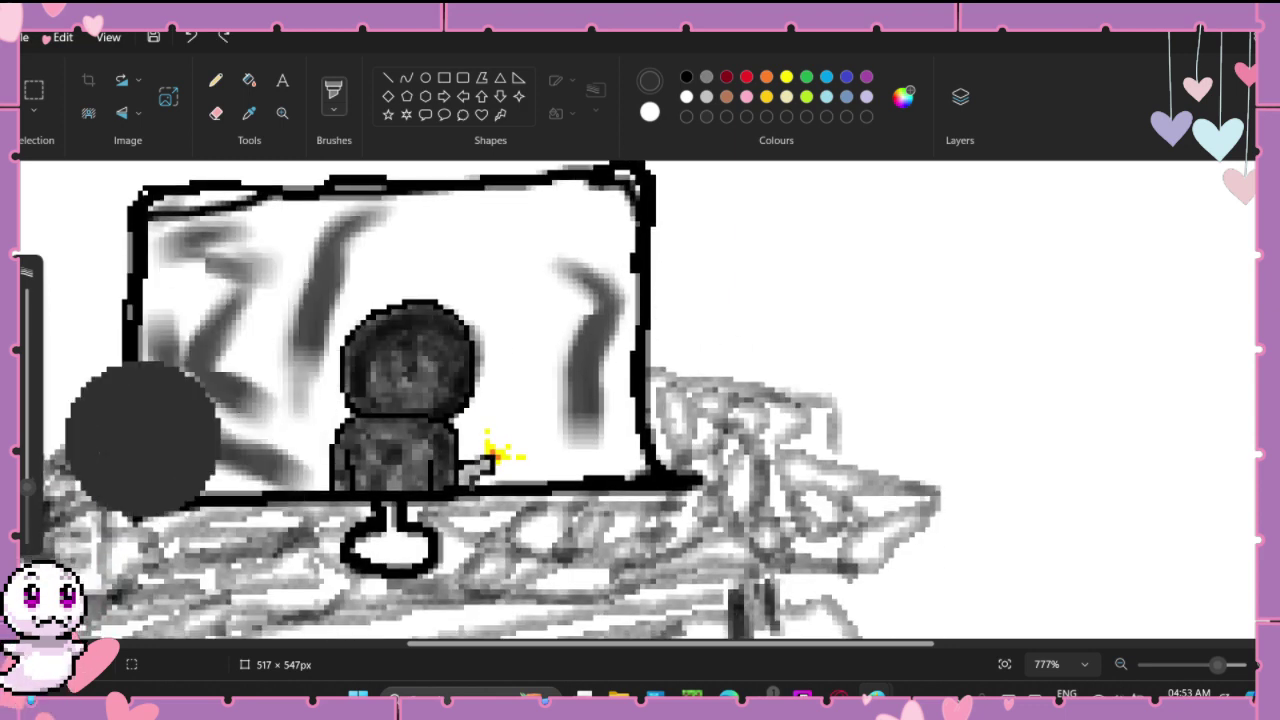
pyautogui.moveTo(27, 485); pyautogui.dragTo(27, 509)
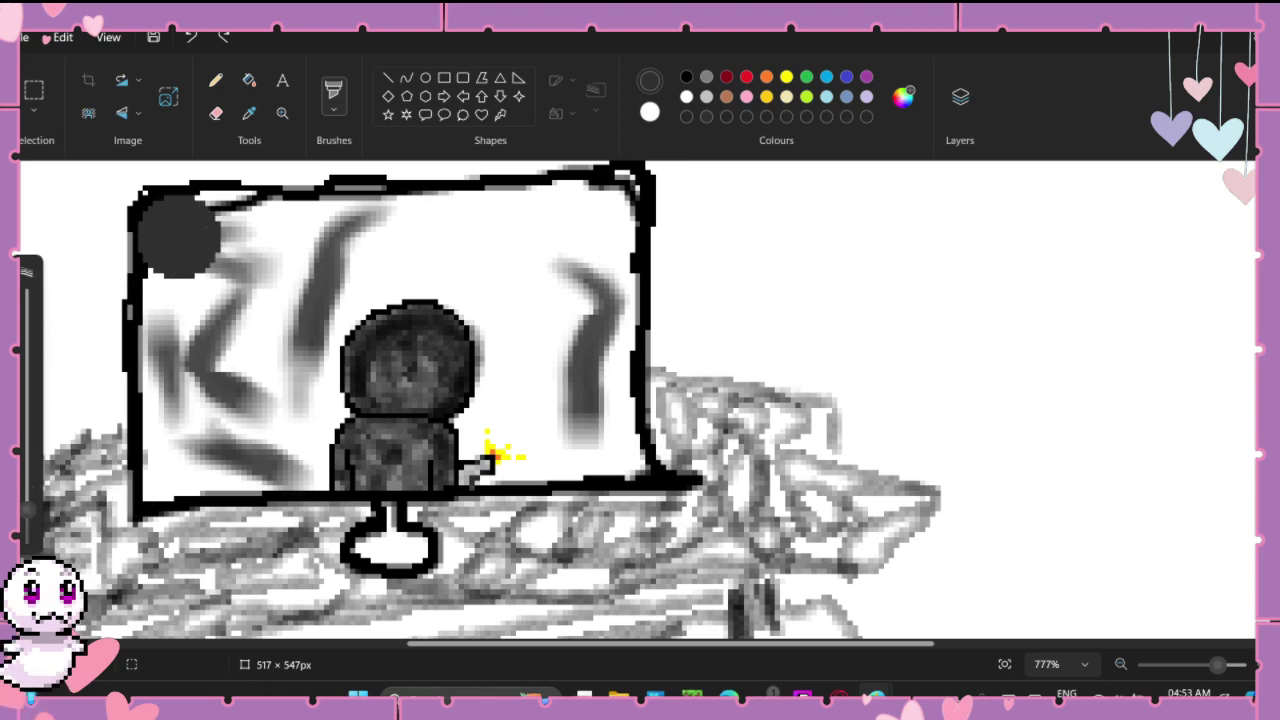
pyautogui.moveTo(210, 221); pyautogui.dragTo(288, 221)
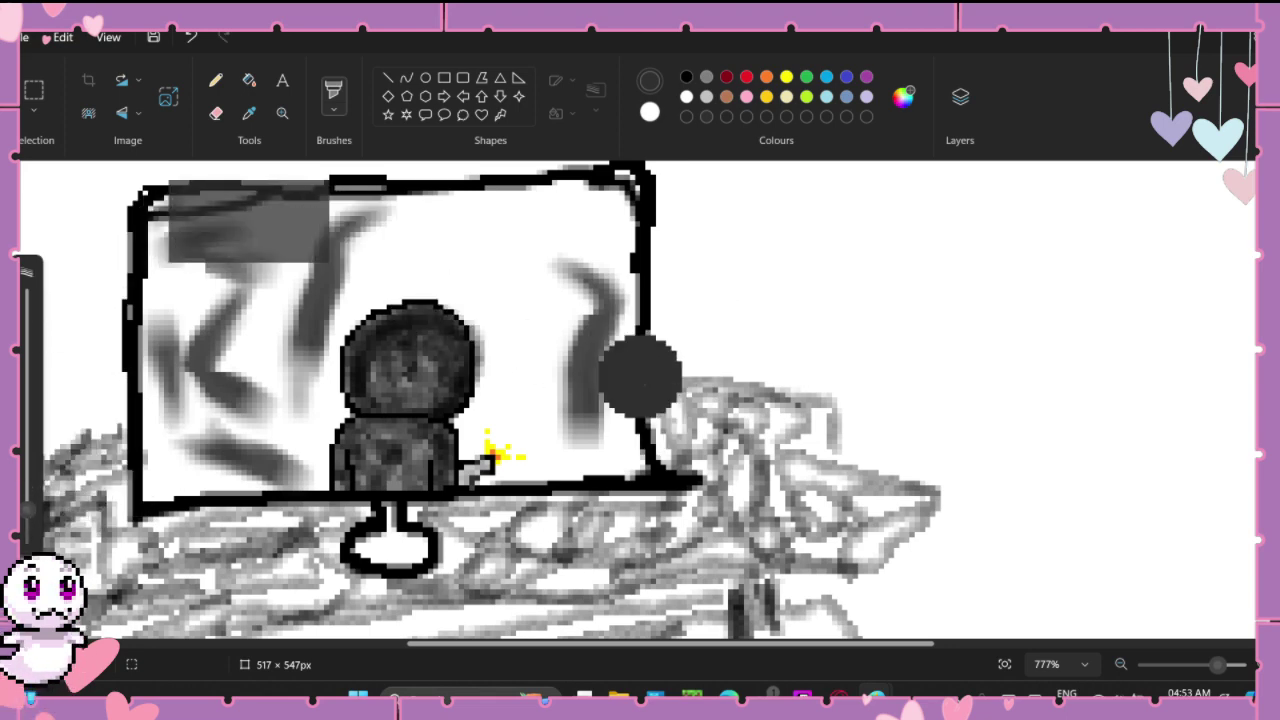
pyautogui.hotkey('ctrl', 'z')
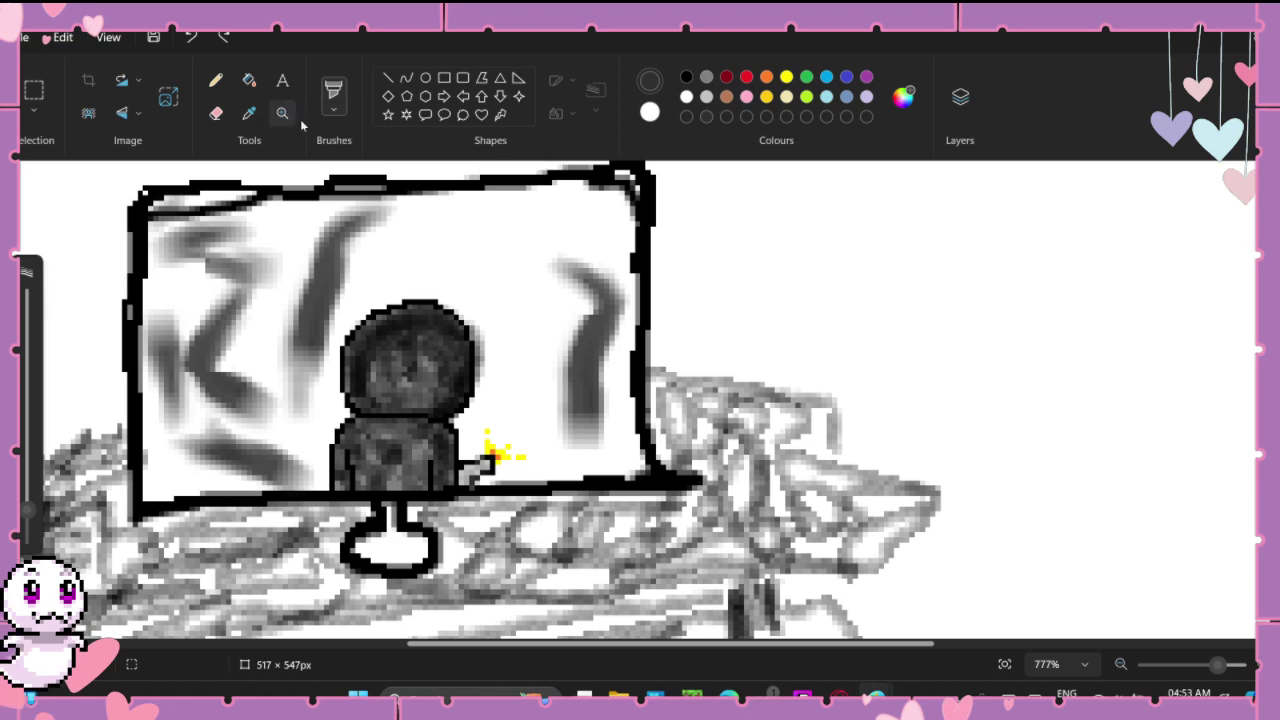
# Step: Switch to the Natural pencil brush and try shading the monitor's screen around the figure in dark grey
pyautogui.click(333, 95)
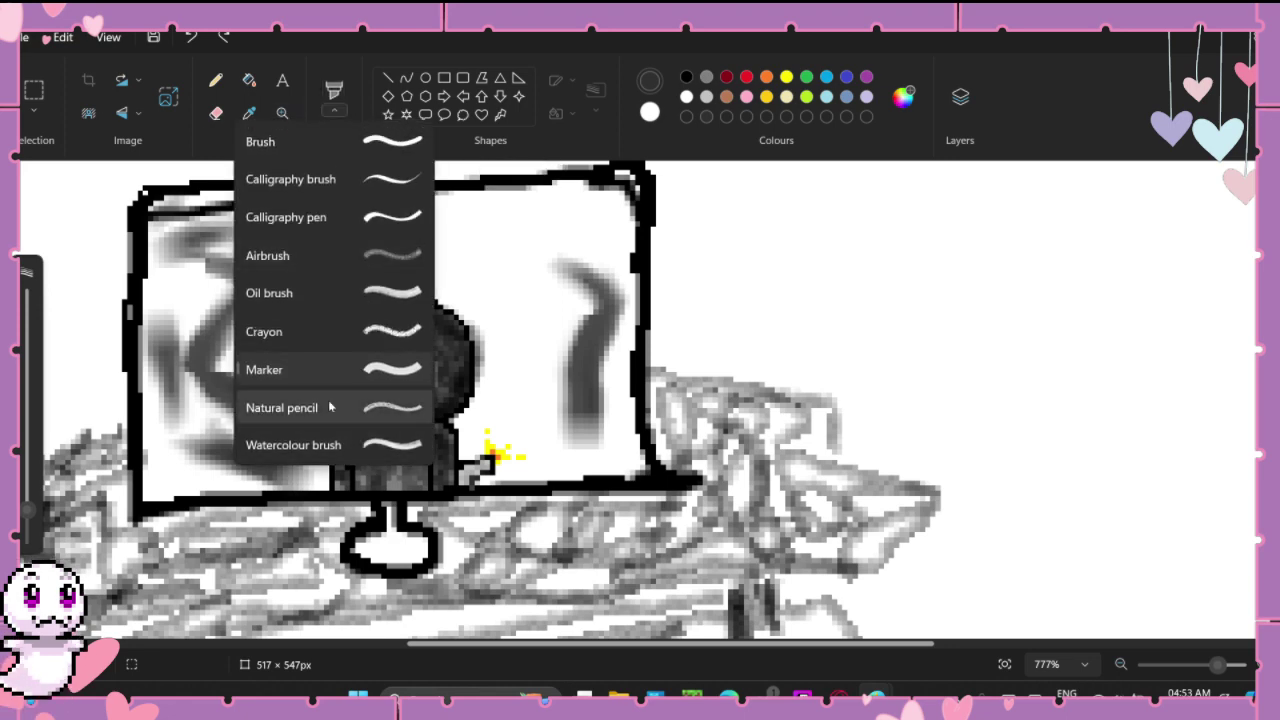
pyautogui.click(330, 407)
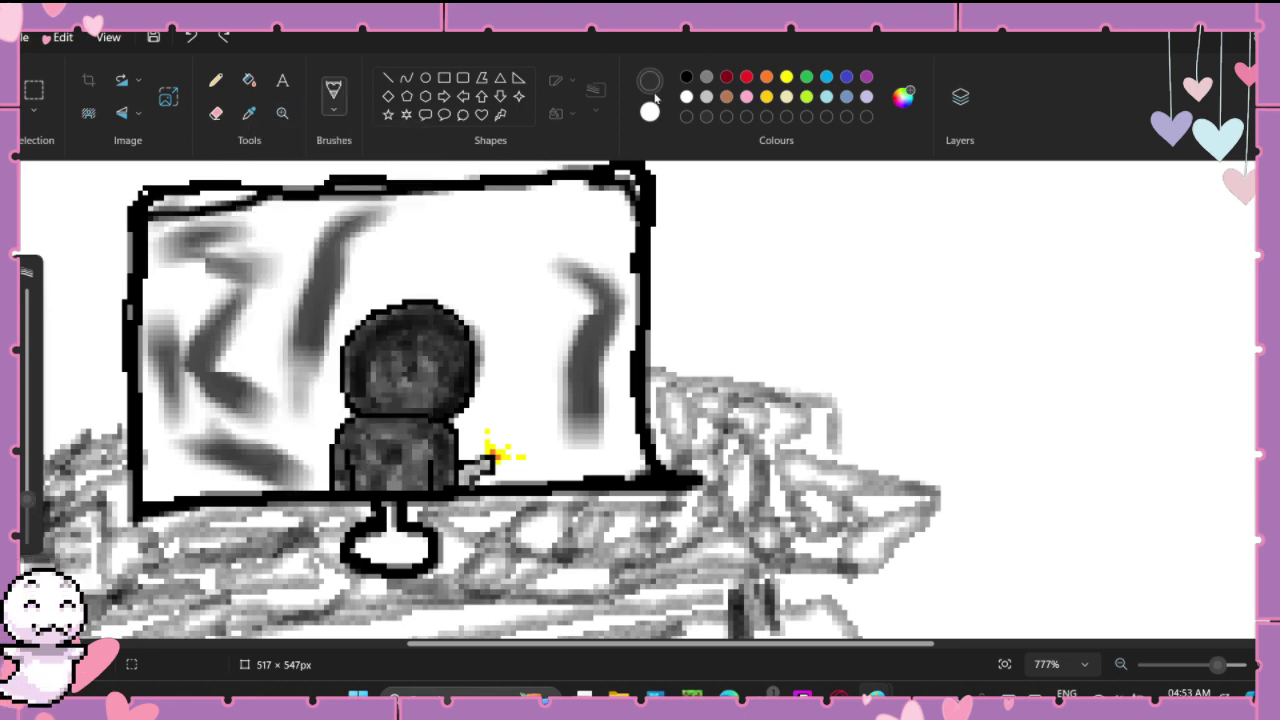
pyautogui.moveTo(400, 266); pyautogui.dragTo(510, 265)
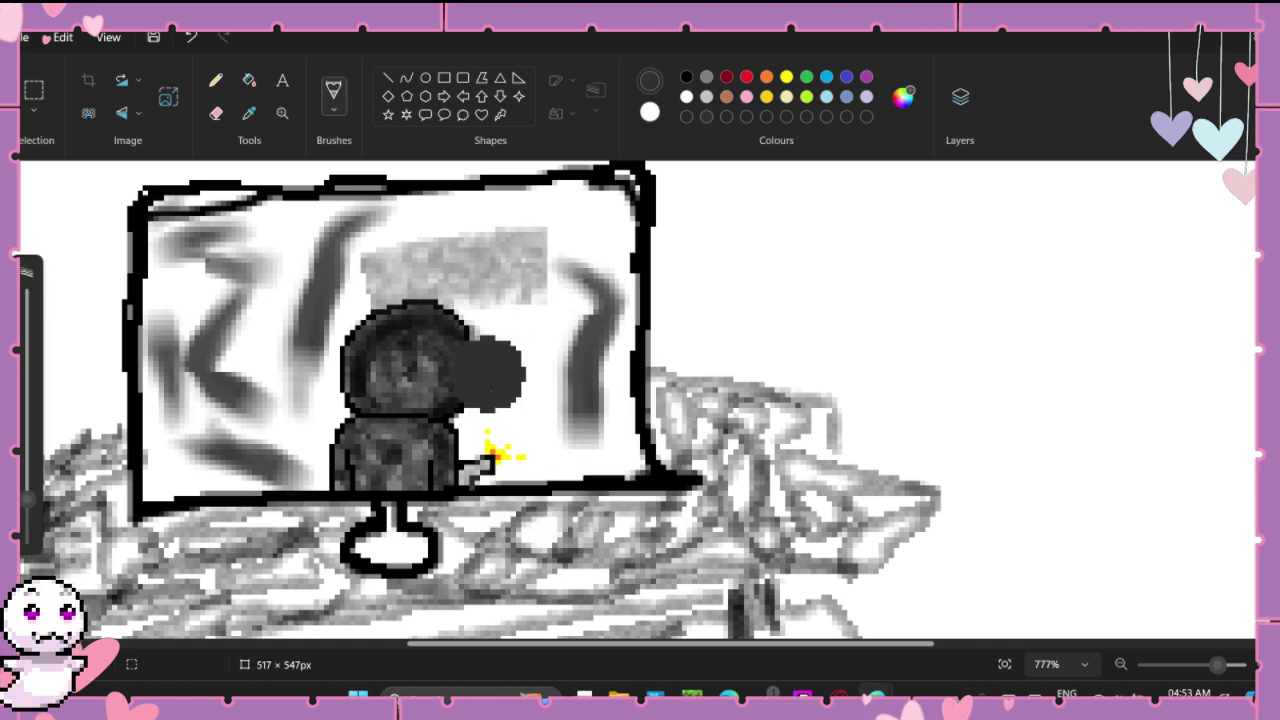
pyautogui.hotkey('ctrl', 'z')
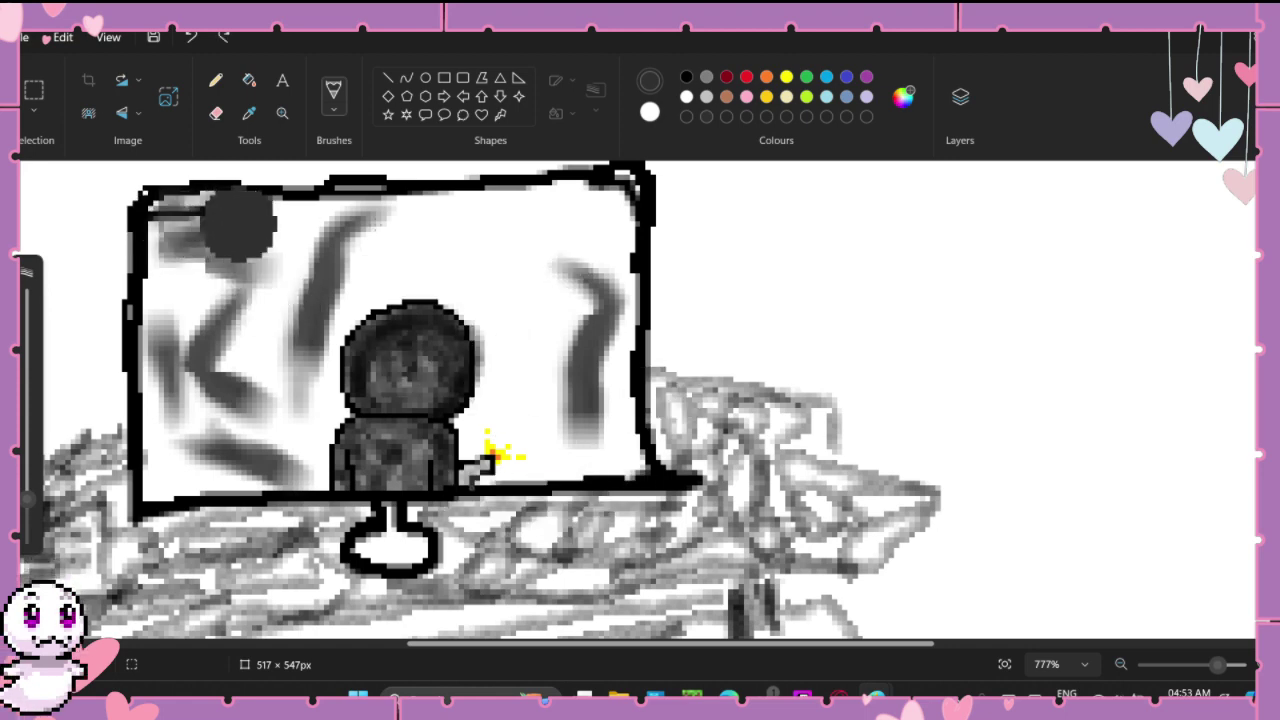
pyautogui.moveTo(238, 226)
pyautogui.mouseDown()
pyautogui.moveTo(612, 228)
pyautogui.moveTo(601, 331)
pyautogui.moveTo(643, 483)
pyautogui.moveTo(543, 460)
pyautogui.moveTo(571, 385)
pyautogui.moveTo(513, 253)
pyautogui.moveTo(518, 229)
pyautogui.moveTo(151, 281)
pyautogui.moveTo(145, 222)
pyautogui.moveTo(160, 482)
pyautogui.moveTo(228, 320)
pyautogui.moveTo(260, 287)
pyautogui.moveTo(234, 362)
pyautogui.moveTo(290, 497)
pyautogui.moveTo(340, 283)
pyautogui.moveTo(404, 258)
pyautogui.moveTo(476, 283)
pyautogui.moveTo(513, 336)
pyautogui.moveTo(523, 397)
pyautogui.moveTo(472, 428)
pyautogui.moveTo(462, 462)
pyautogui.moveTo(500, 488)
pyautogui.moveTo(580, 432)
pyautogui.mouseUp()
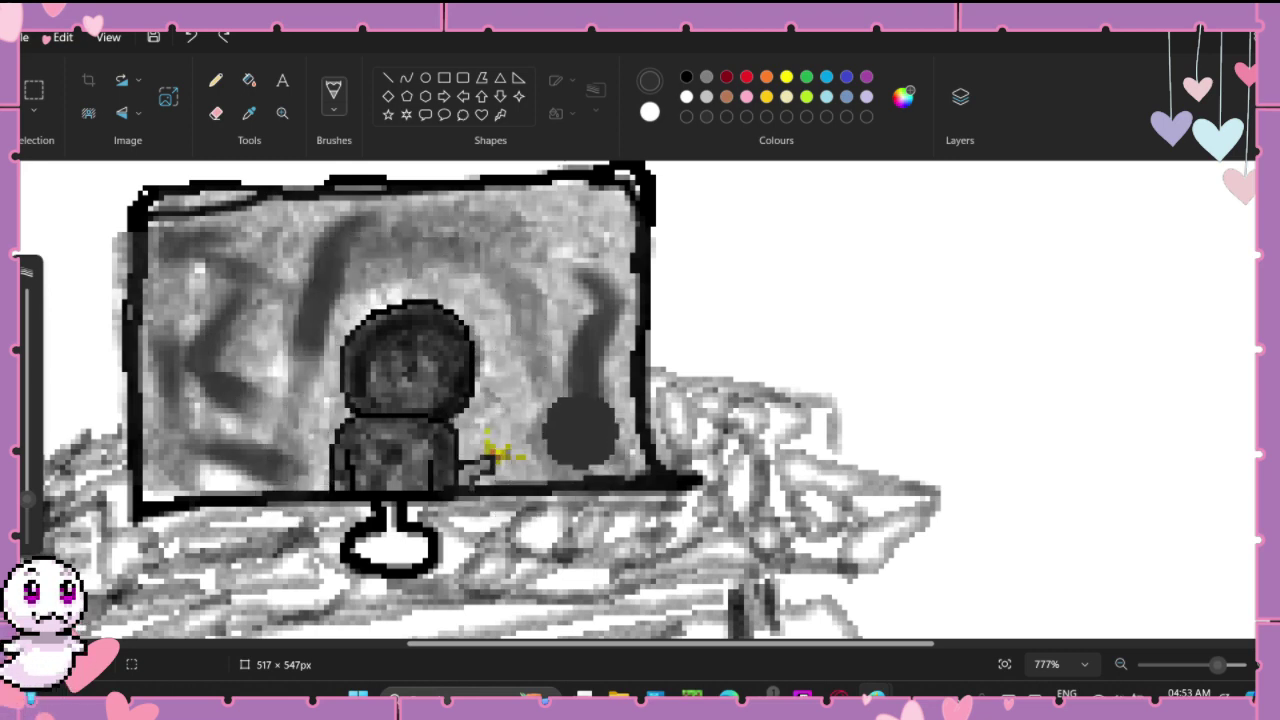
pyautogui.hotkey('ctrl', 'z')
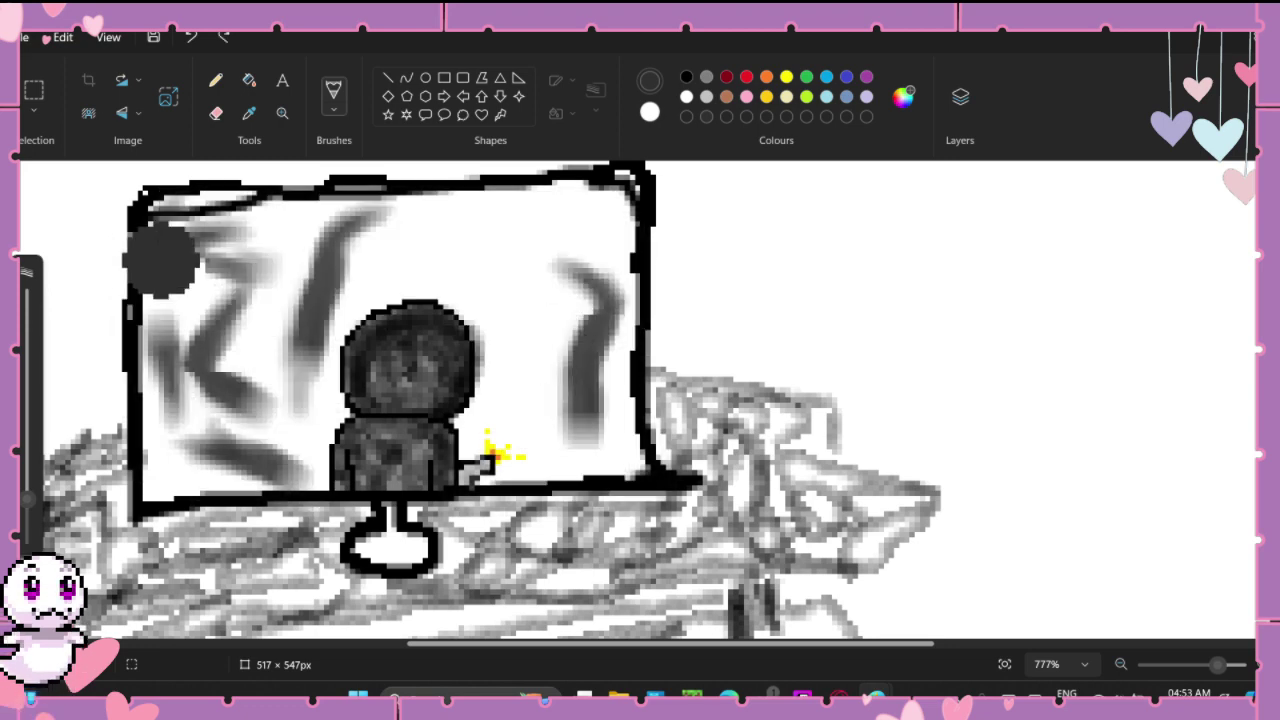
# Step: Shade the screen's background around the figure with dark grey Natural pencil strokes, using a smaller brush size near the gun flash
pyautogui.moveTo(160, 260)
pyautogui.mouseDown()
pyautogui.moveTo(295, 212)
pyautogui.moveTo(615, 210)
pyautogui.moveTo(617, 462)
pyautogui.moveTo(545, 292)
pyautogui.moveTo(487, 263)
pyautogui.moveTo(539, 248)
pyautogui.moveTo(570, 280)
pyautogui.moveTo(269, 300)
pyautogui.moveTo(209, 341)
pyautogui.moveTo(430, 253)
pyautogui.moveTo(555, 236)
pyautogui.moveTo(177, 257)
pyautogui.moveTo(155, 420)
pyautogui.moveTo(166, 490)
pyautogui.moveTo(259, 433)
pyautogui.moveTo(287, 280)
pyautogui.moveTo(290, 460)
pyautogui.mouseUp()
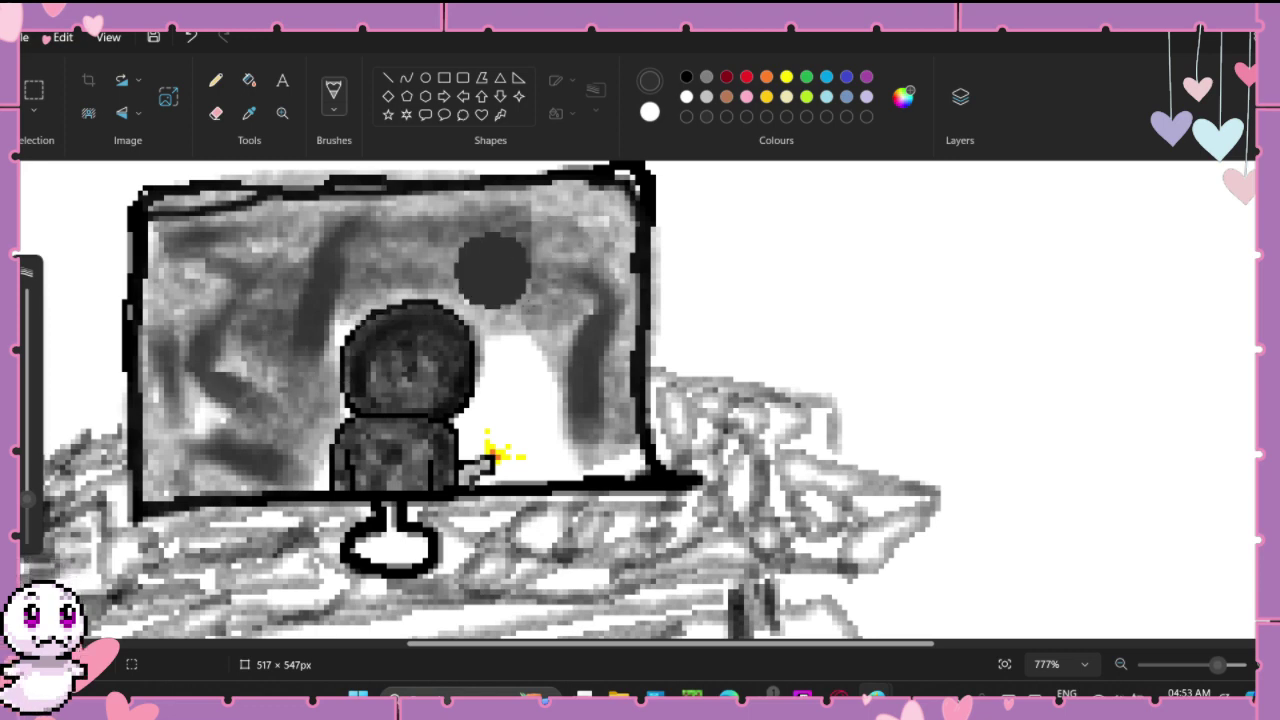
pyautogui.moveTo(492, 268)
pyautogui.mouseDown()
pyautogui.moveTo(533, 305)
pyautogui.moveTo(490, 346)
pyautogui.moveTo(518, 356)
pyautogui.moveTo(533, 394)
pyautogui.moveTo(590, 451)
pyautogui.moveTo(560, 460)
pyautogui.mouseUp()
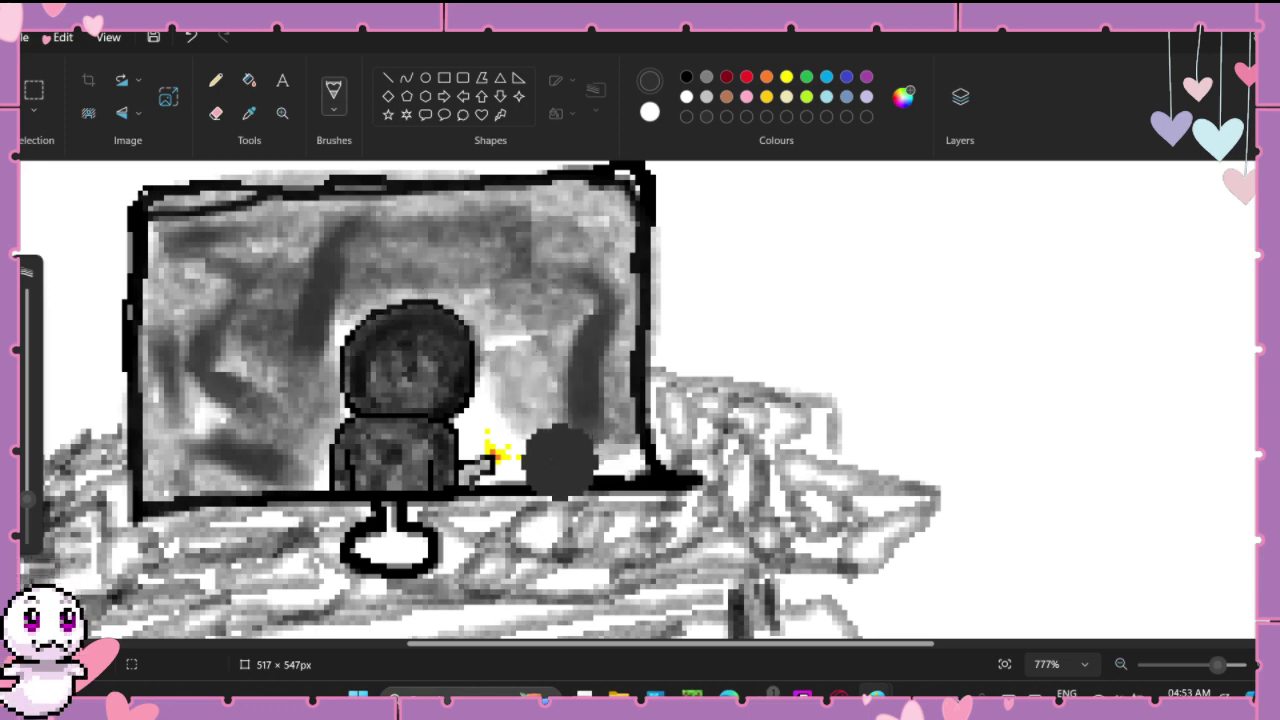
pyautogui.click(28, 512)
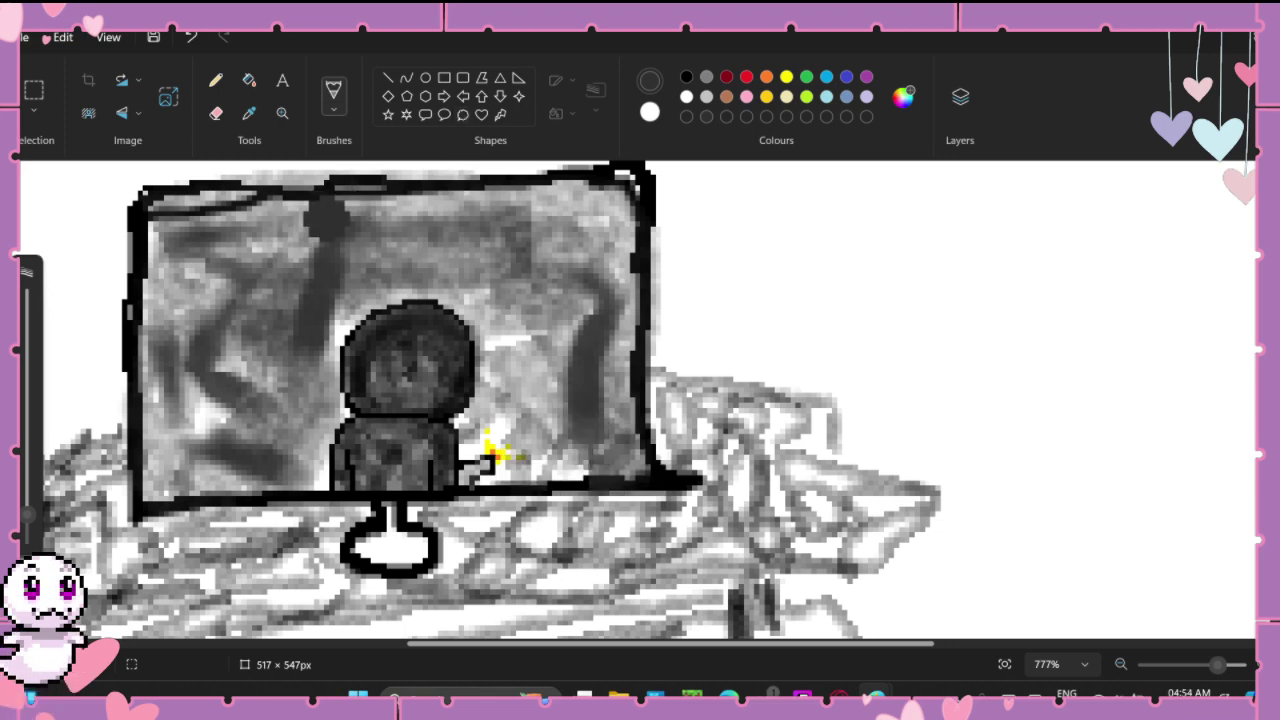
pyautogui.scroll(-1, 630, 396)
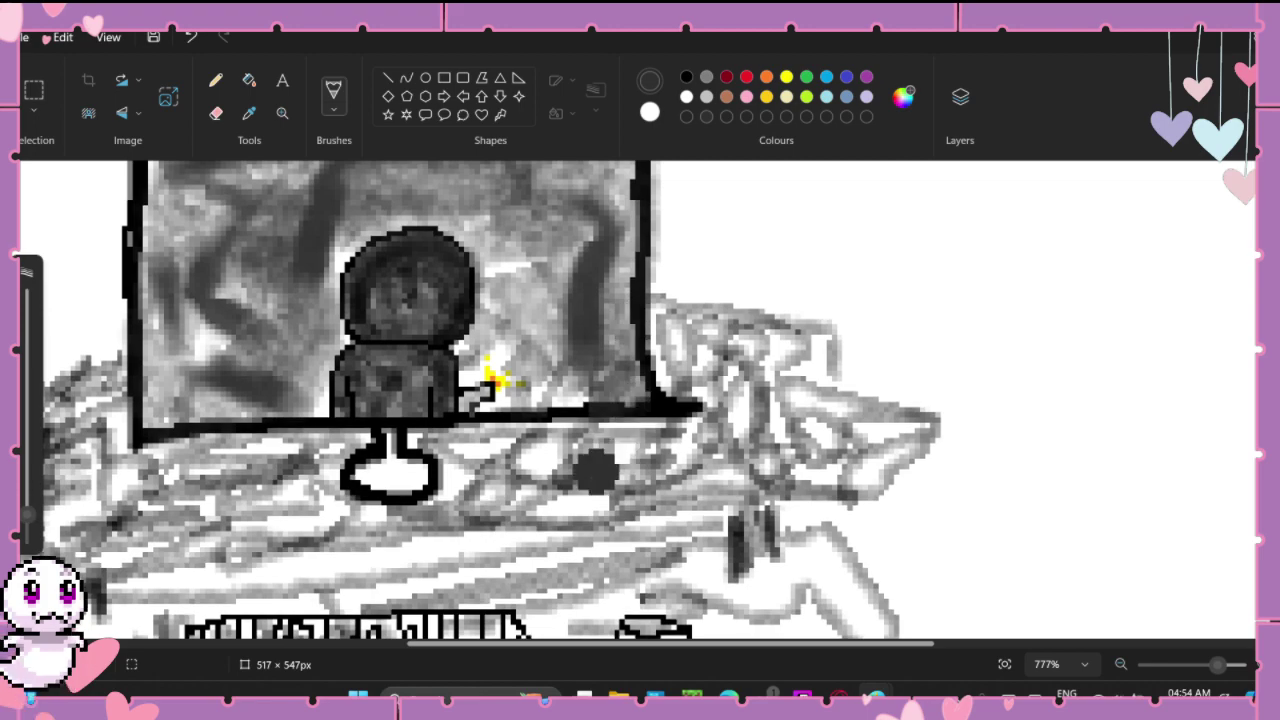
pyautogui.scroll(-5, 591, 466)
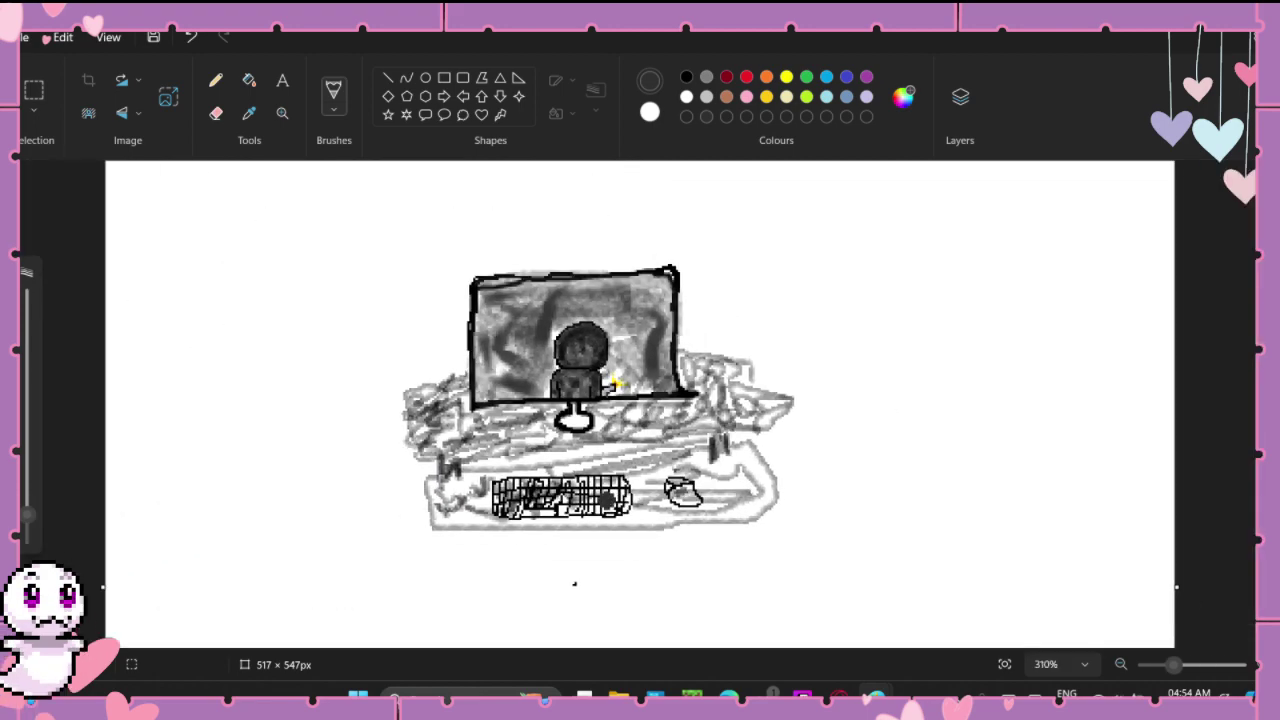
pyautogui.scroll(2, 598, 488)
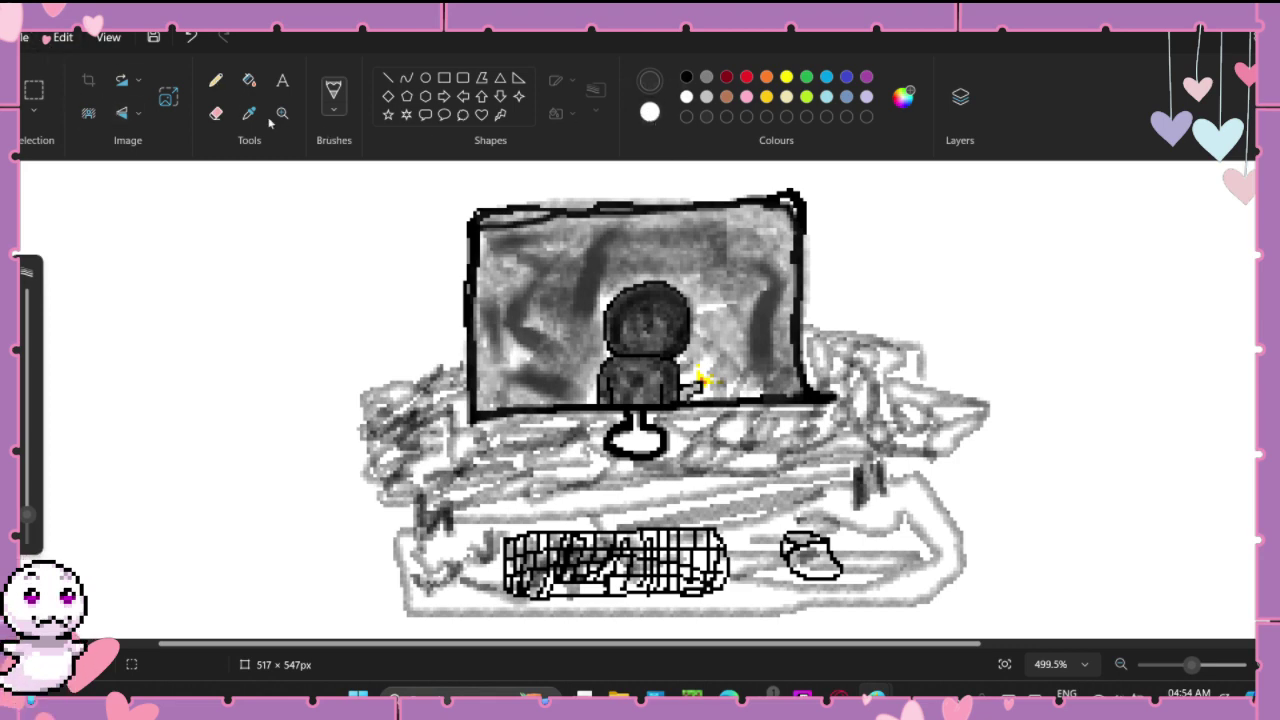
# Step: Erase the small stray black mark on the blank canvas below the desk
pyautogui.click(222, 86)
pyautogui.scroll(-6, 703, 456)
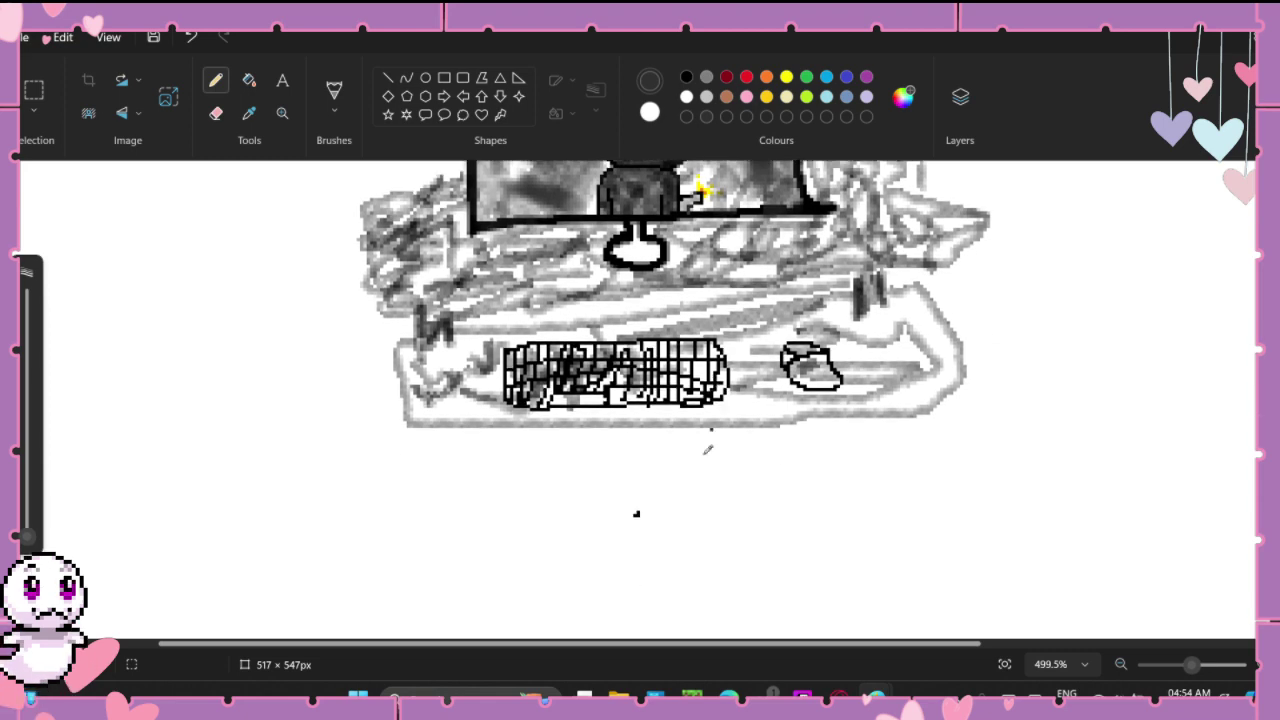
pyautogui.scroll(-1, 703, 456)
pyautogui.click(695, 460)
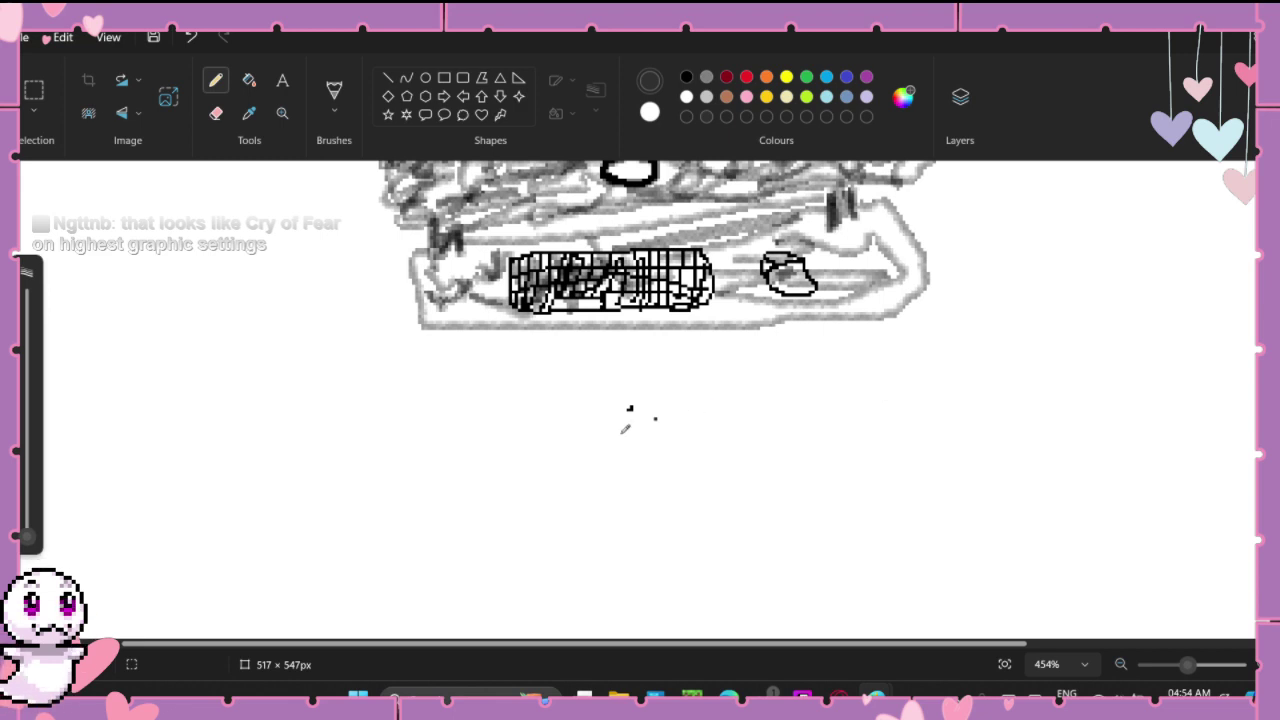
pyautogui.scroll(3, 350, 295)
pyautogui.click(215, 112)
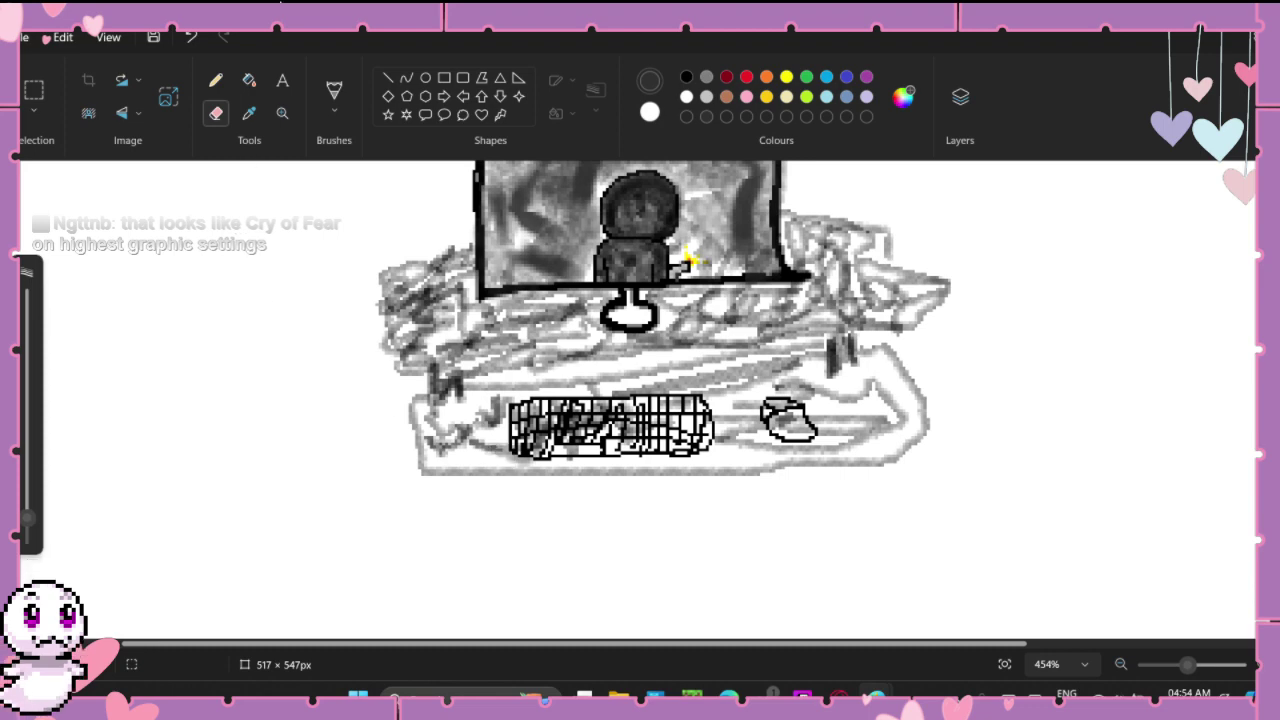
# Step: Switch to the Pencil tool and try a short stroke in the upper-right part of the monitor's screen
pyautogui.click(217, 82)
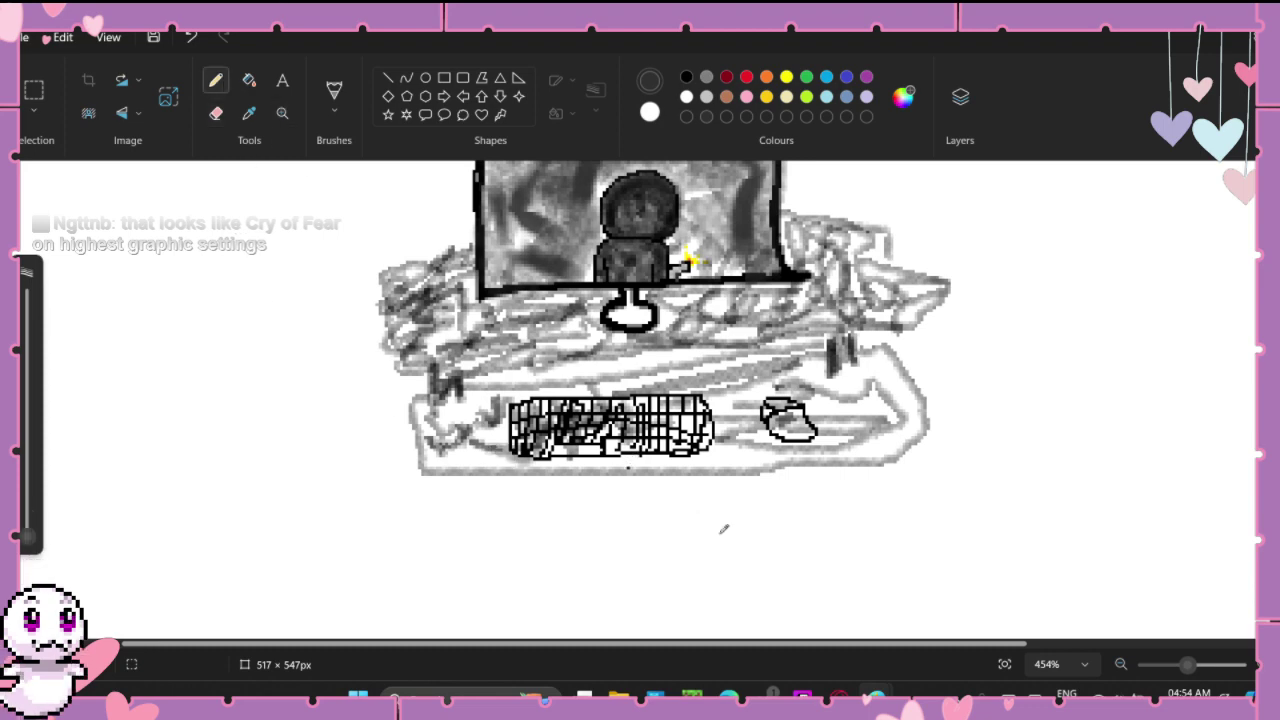
pyautogui.scroll(1, 714, 500)
pyautogui.scroll(-1, 708, 490)
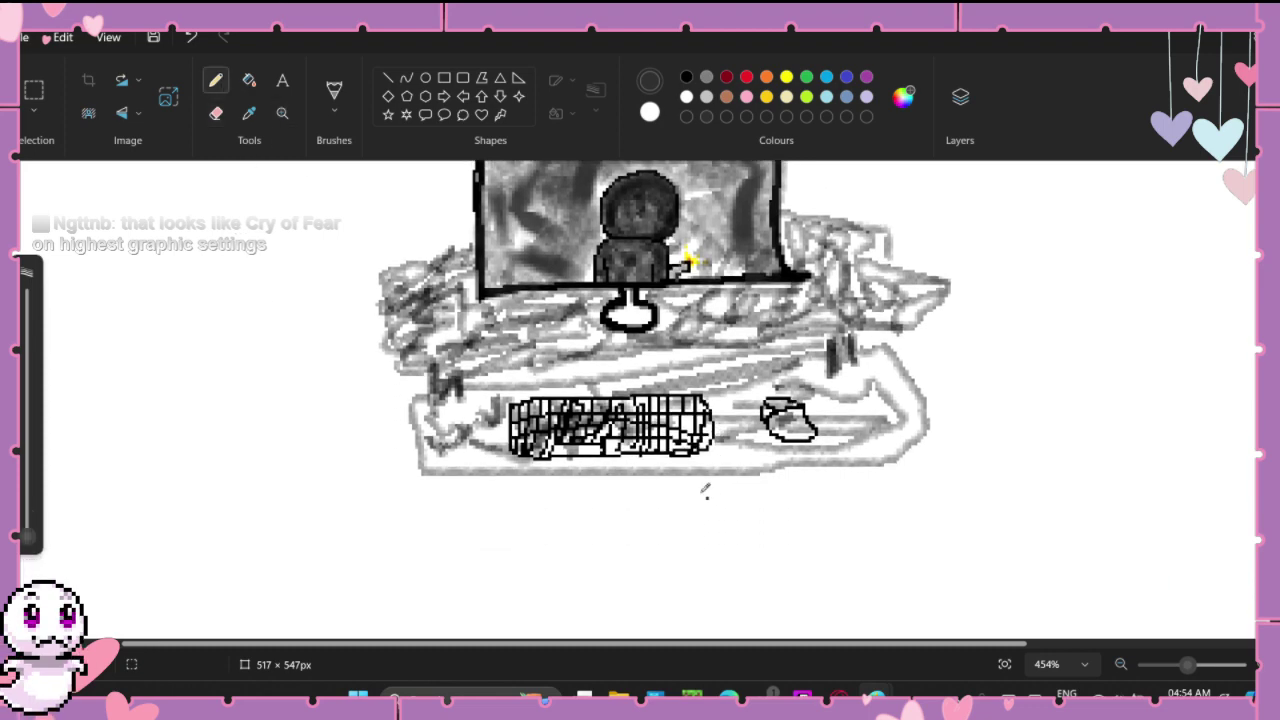
pyautogui.scroll(2, 704, 488)
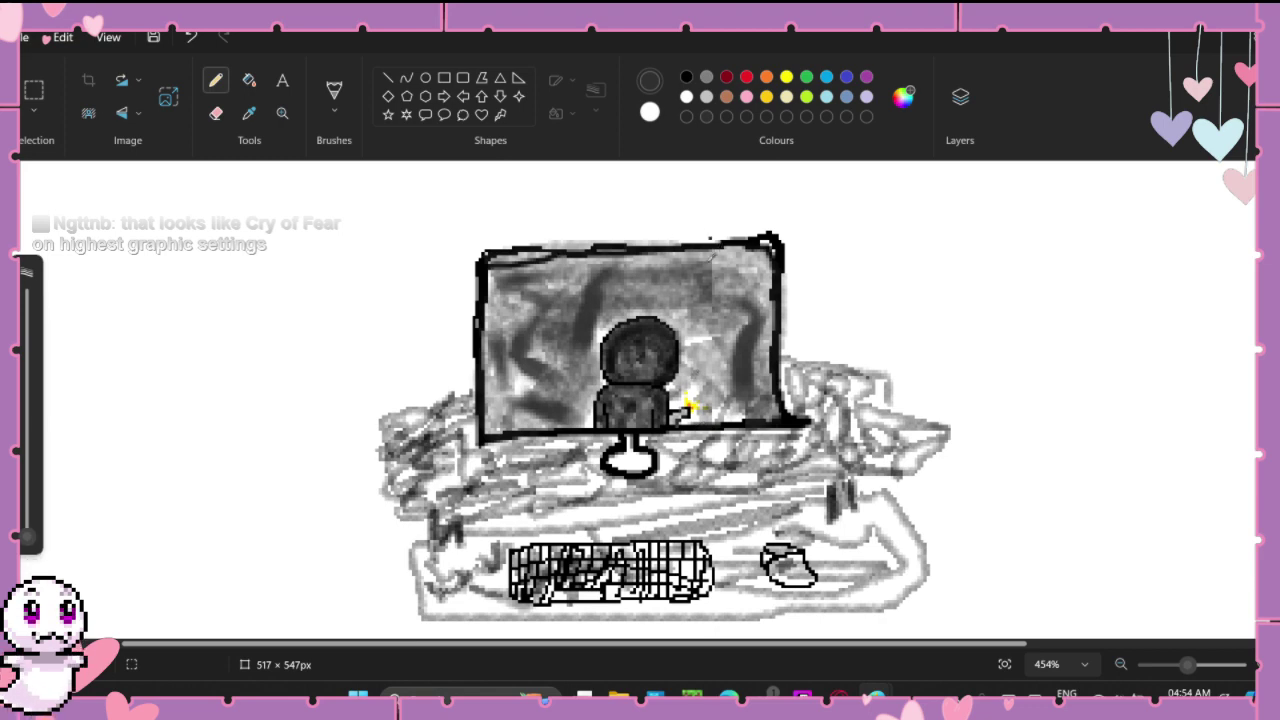
pyautogui.moveTo(738, 263); pyautogui.dragTo(747, 299)
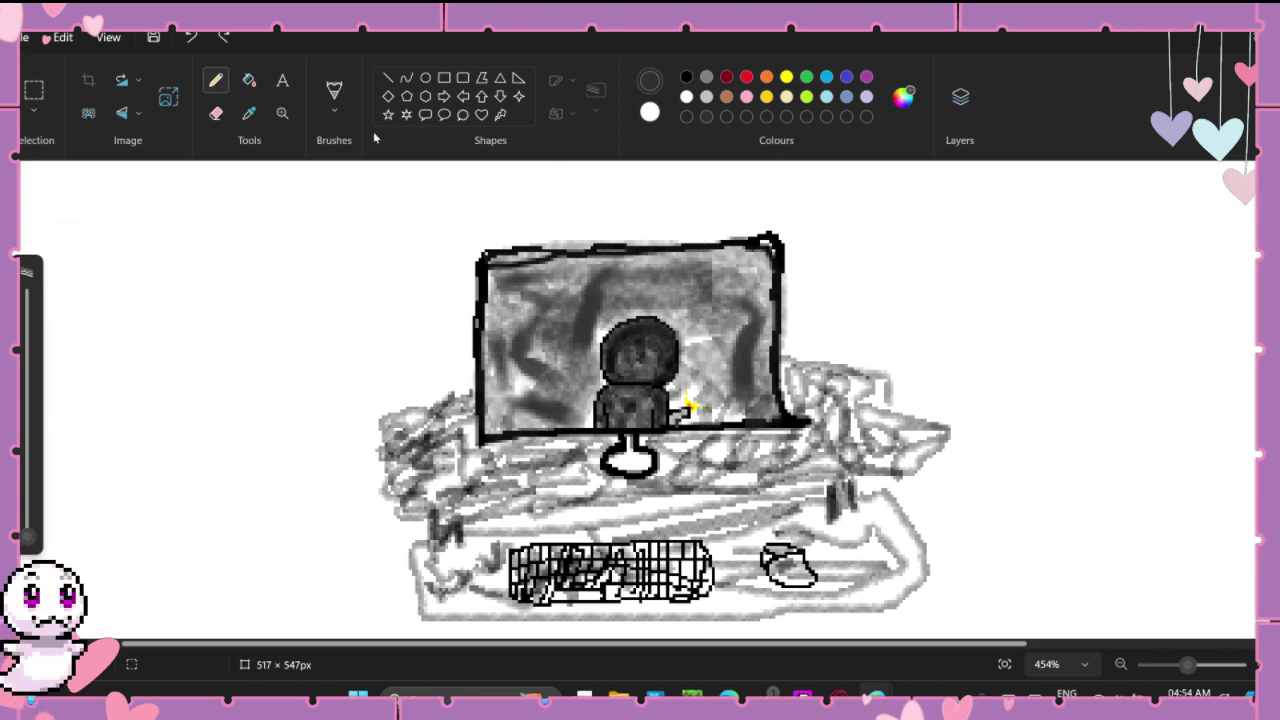
# Step: Set up a black Marker brush at its smallest size and try it in the upper-right part of the monitor's screen
pyautogui.click(334, 92)
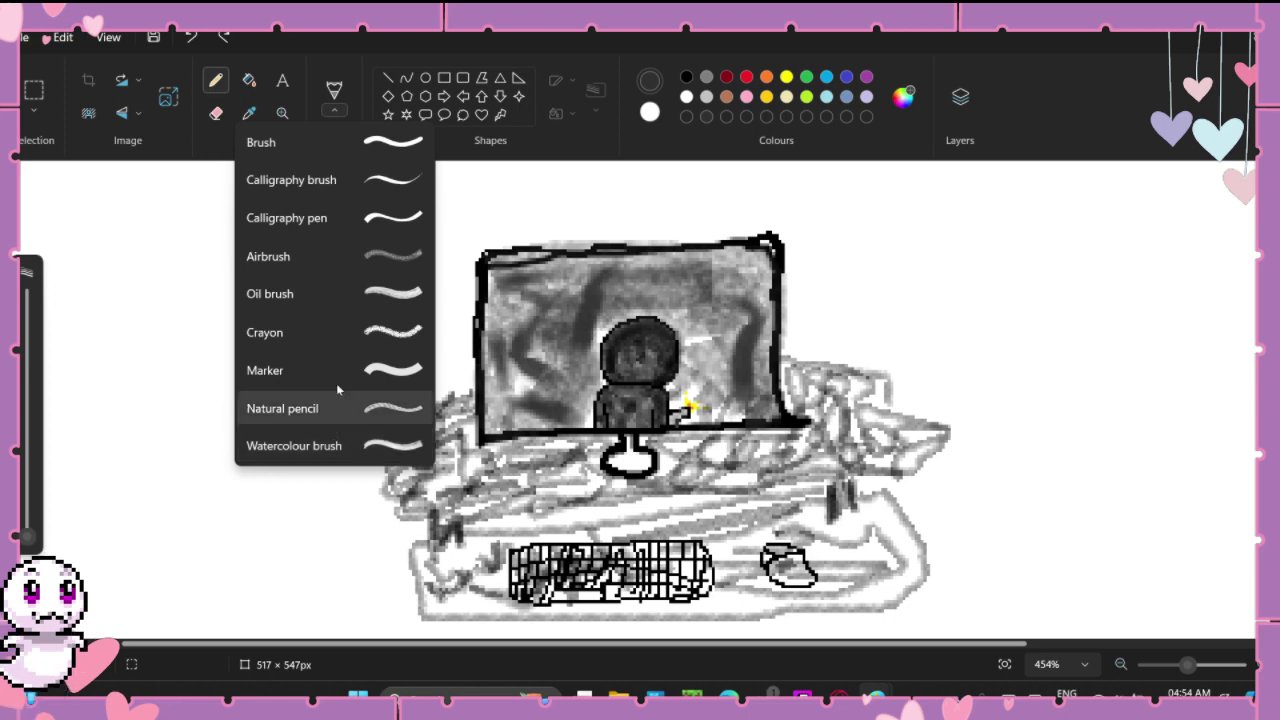
pyautogui.click(336, 400)
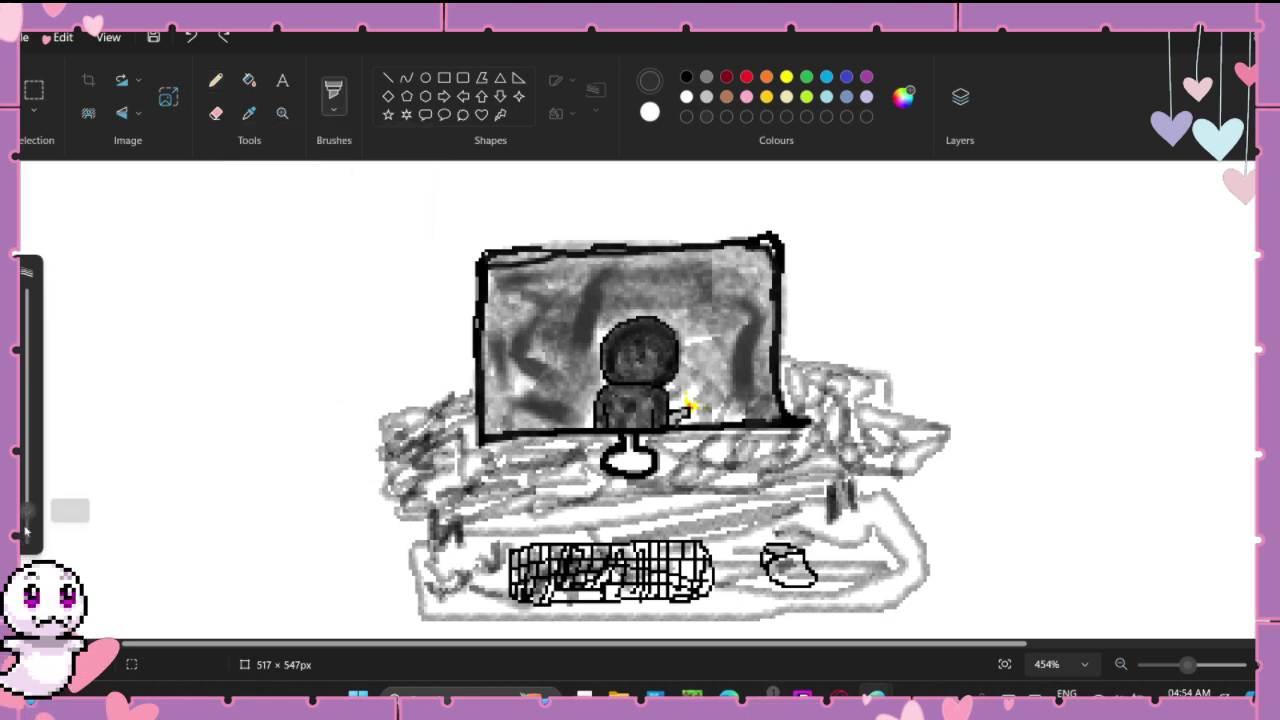
pyautogui.moveTo(26, 512); pyautogui.dragTo(28, 535)
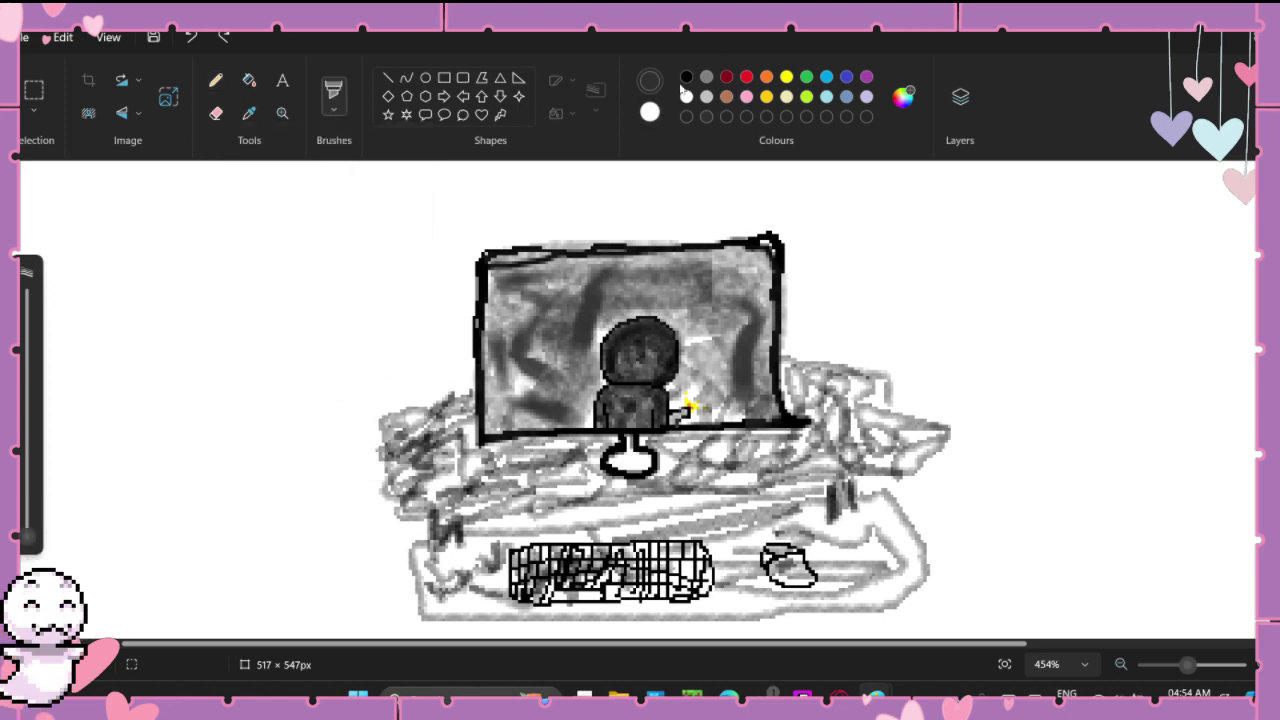
pyautogui.click(686, 77)
pyautogui.click(741, 279)
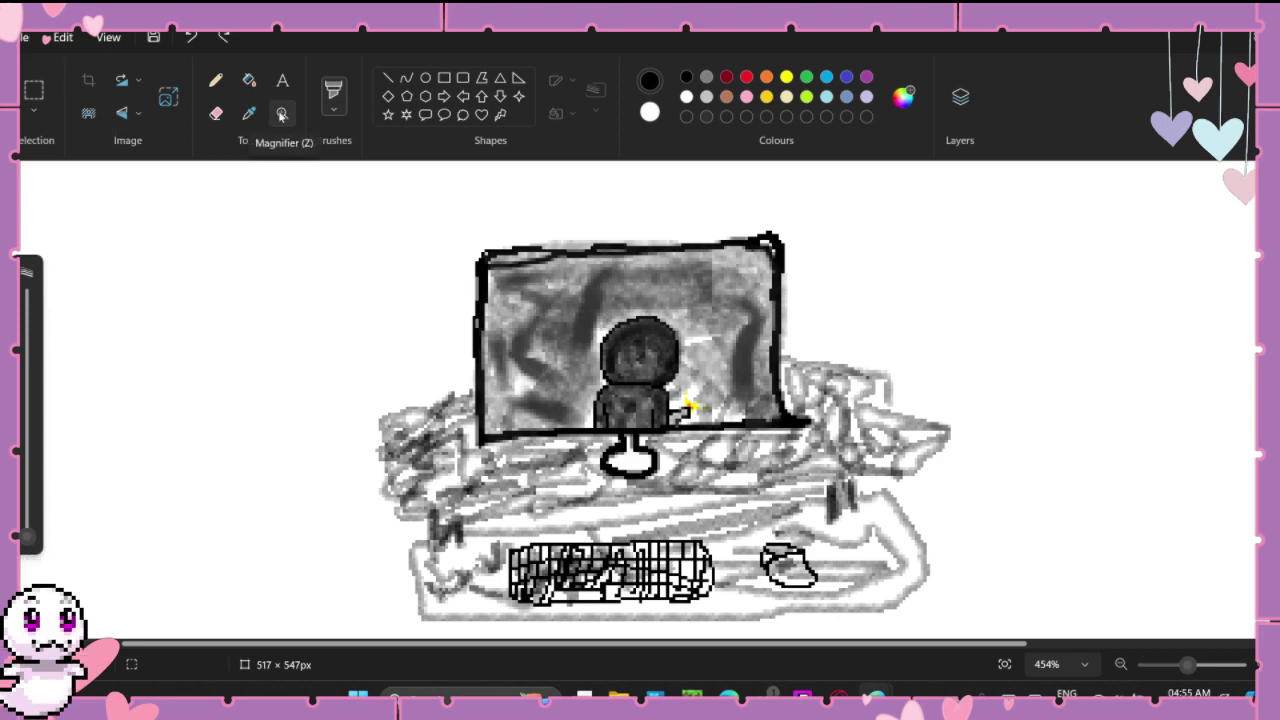
# Step: Draw thin black scratch lines with the 4px Marker brush in the upper-right, upper-left and lower-left parts of the monitor's screen
pyautogui.click(335, 105)
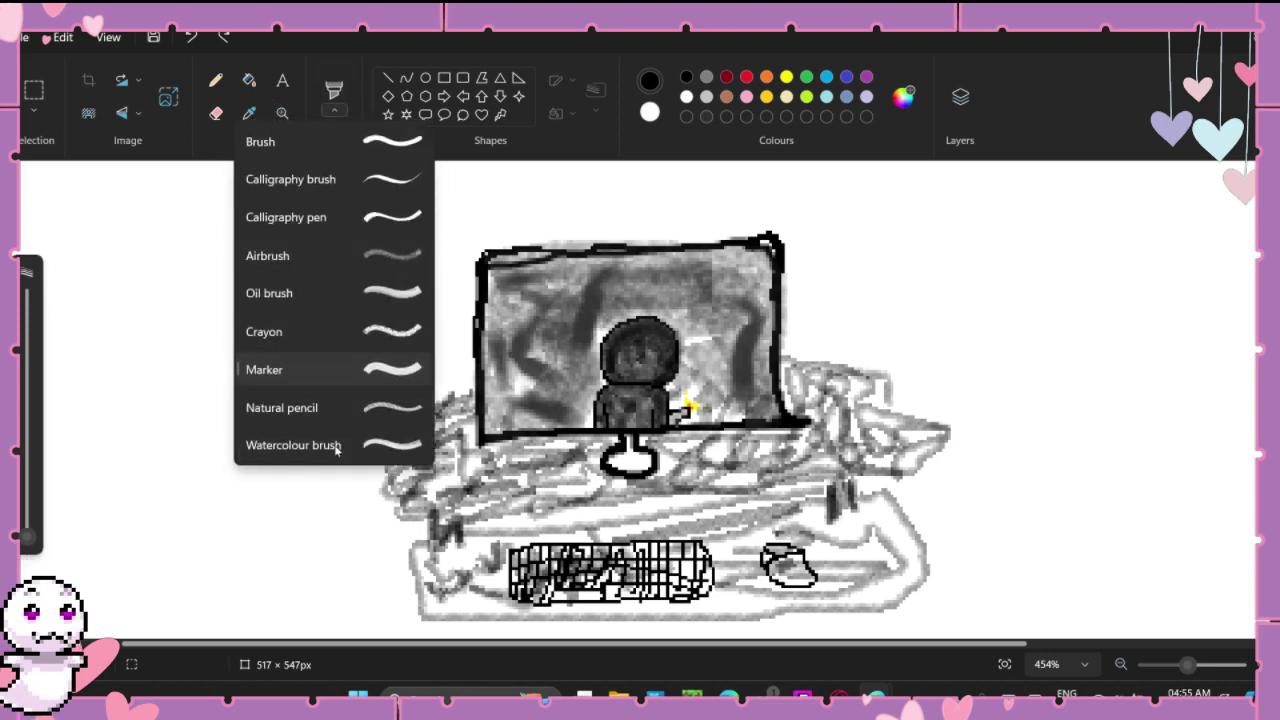
pyautogui.click(333, 410)
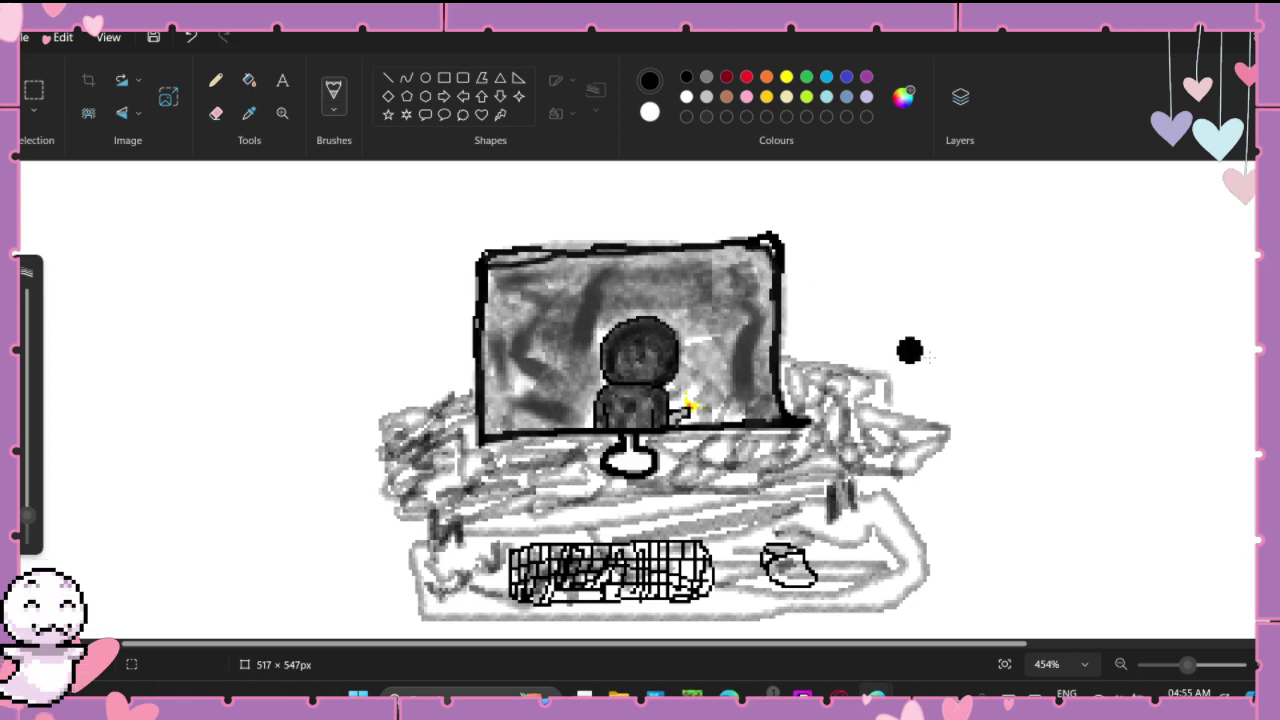
pyautogui.click(335, 100)
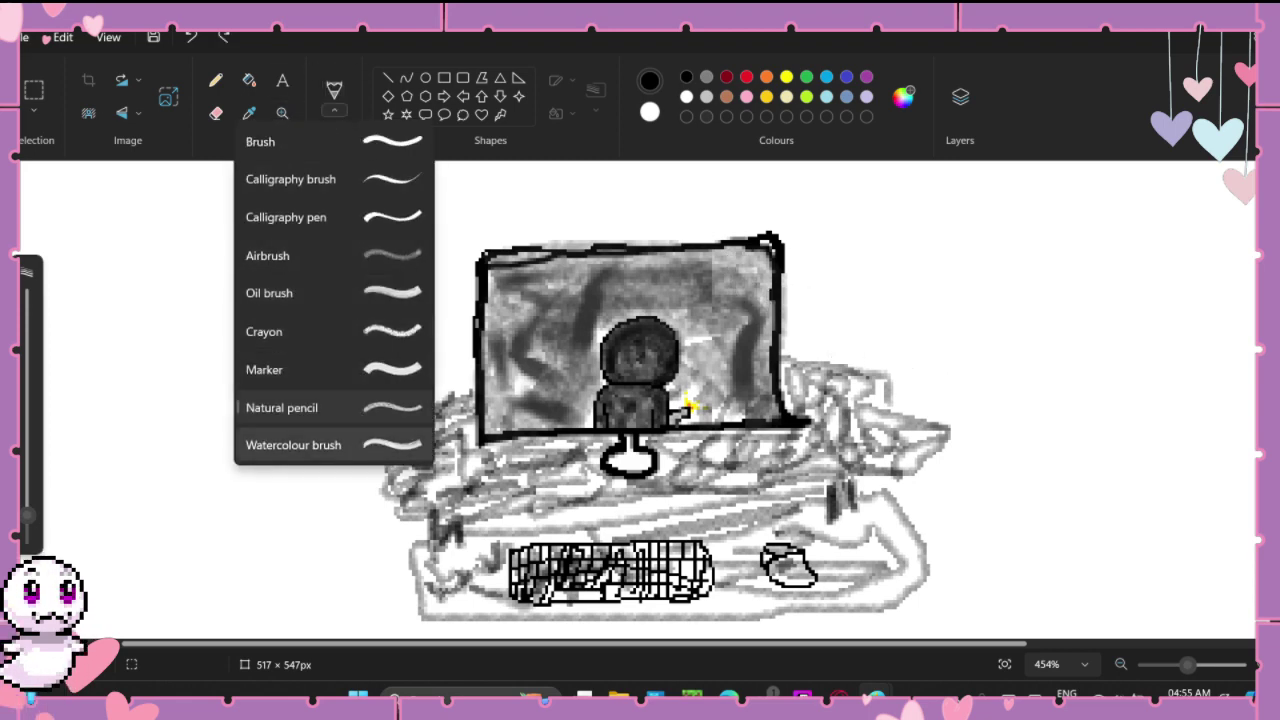
pyautogui.click(300, 369)
pyautogui.click(733, 300)
pyautogui.hotkey('ctrl', 'z')
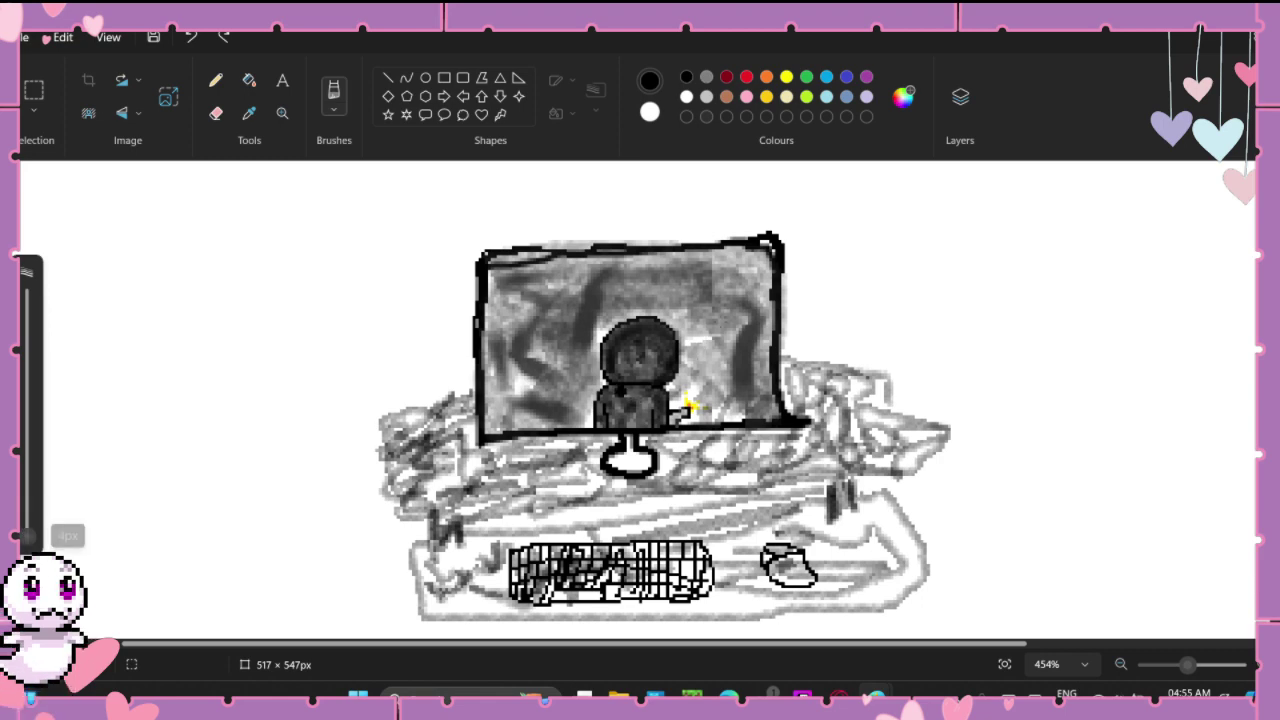
pyautogui.moveTo(751, 262); pyautogui.dragTo(751, 314)
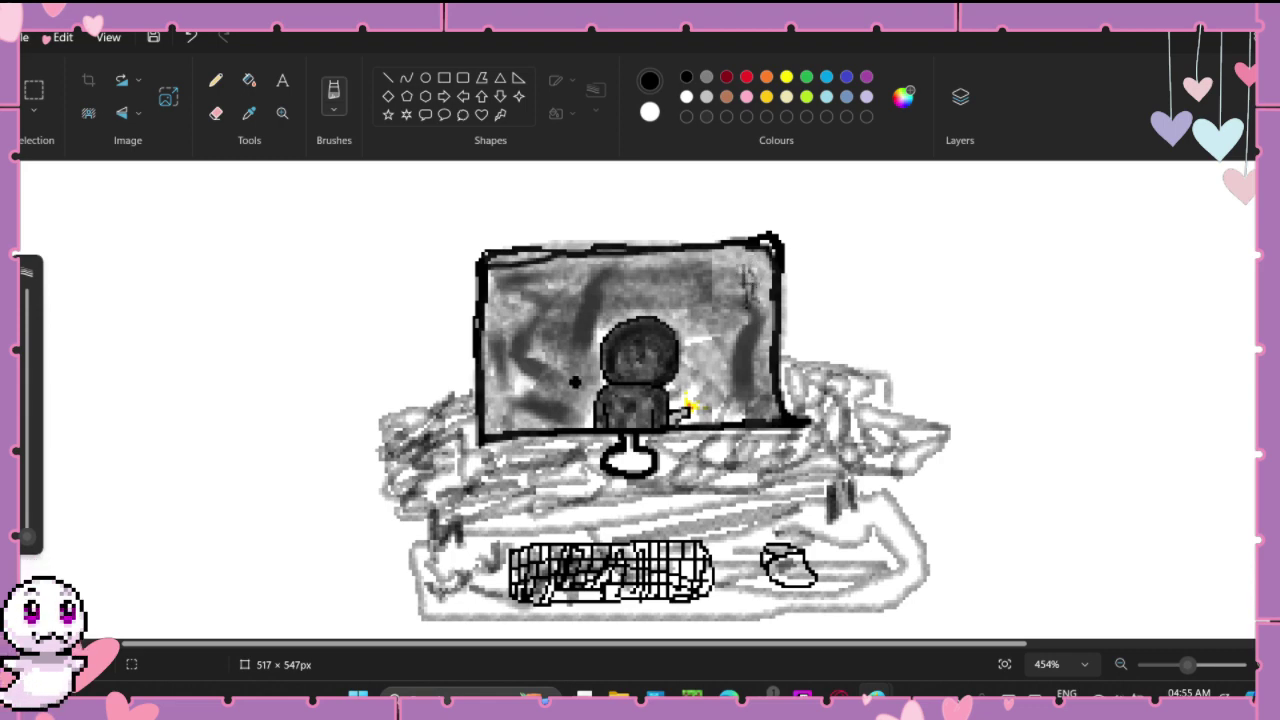
pyautogui.moveTo(533, 273); pyautogui.dragTo(499, 345)
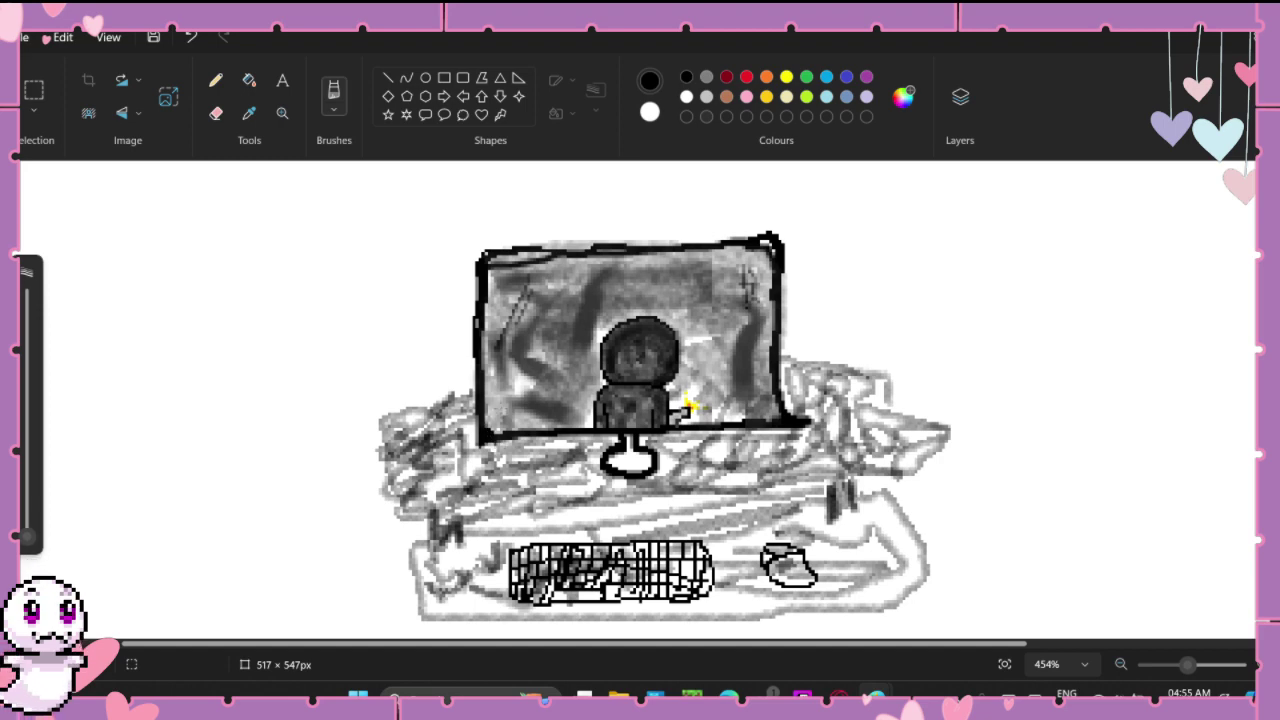
pyautogui.moveTo(494, 423); pyautogui.dragTo(547, 380)
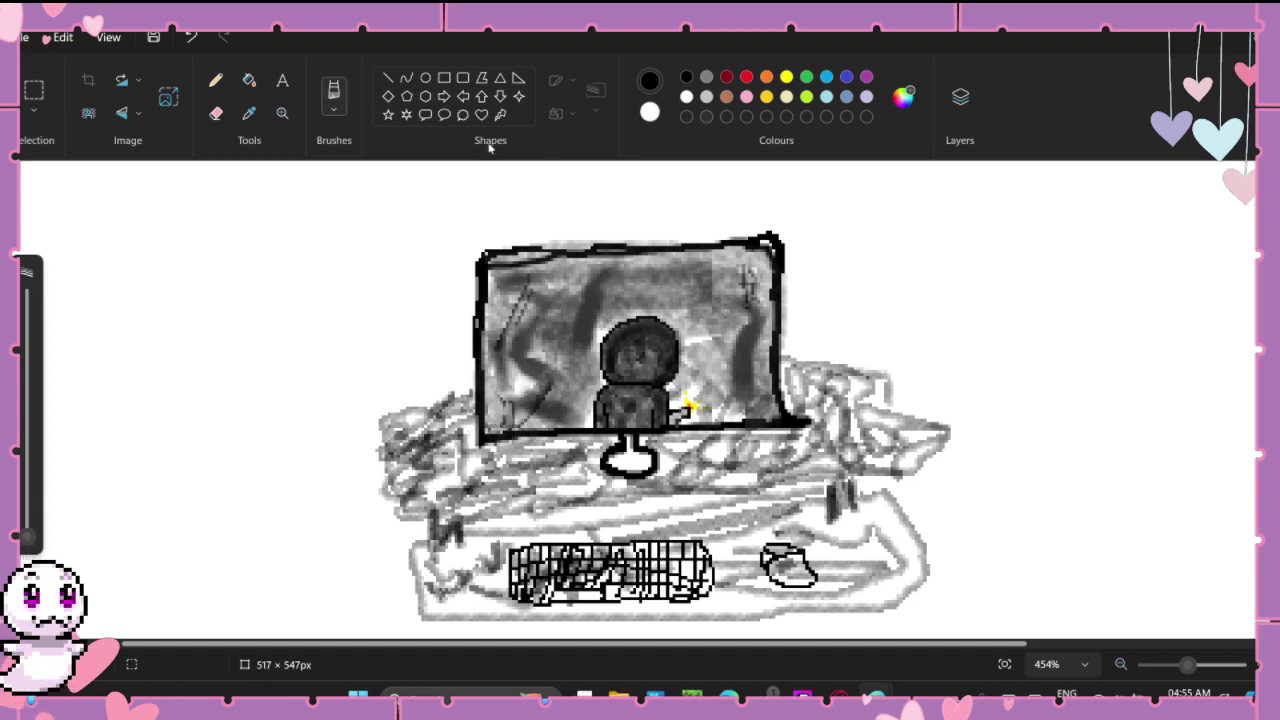
# Step: Switch to the Pencil tool and try a short vertical stroke on the desk between the keyboard and the mouse
pyautogui.click(213, 84)
pyautogui.scroll(-3, 763, 540)
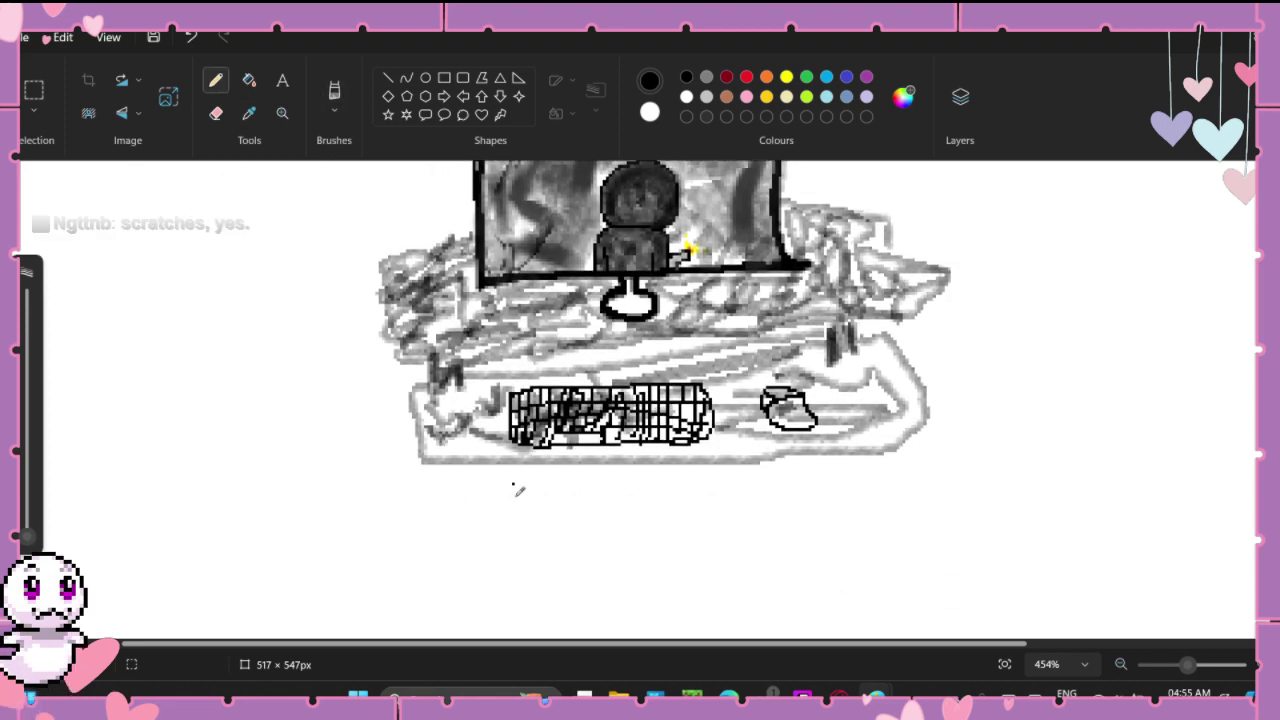
pyautogui.scroll(-6, 540, 491)
pyautogui.keyDown('ctrl'); pyautogui.scroll(-5, 646, 446); pyautogui.keyUp('ctrl')
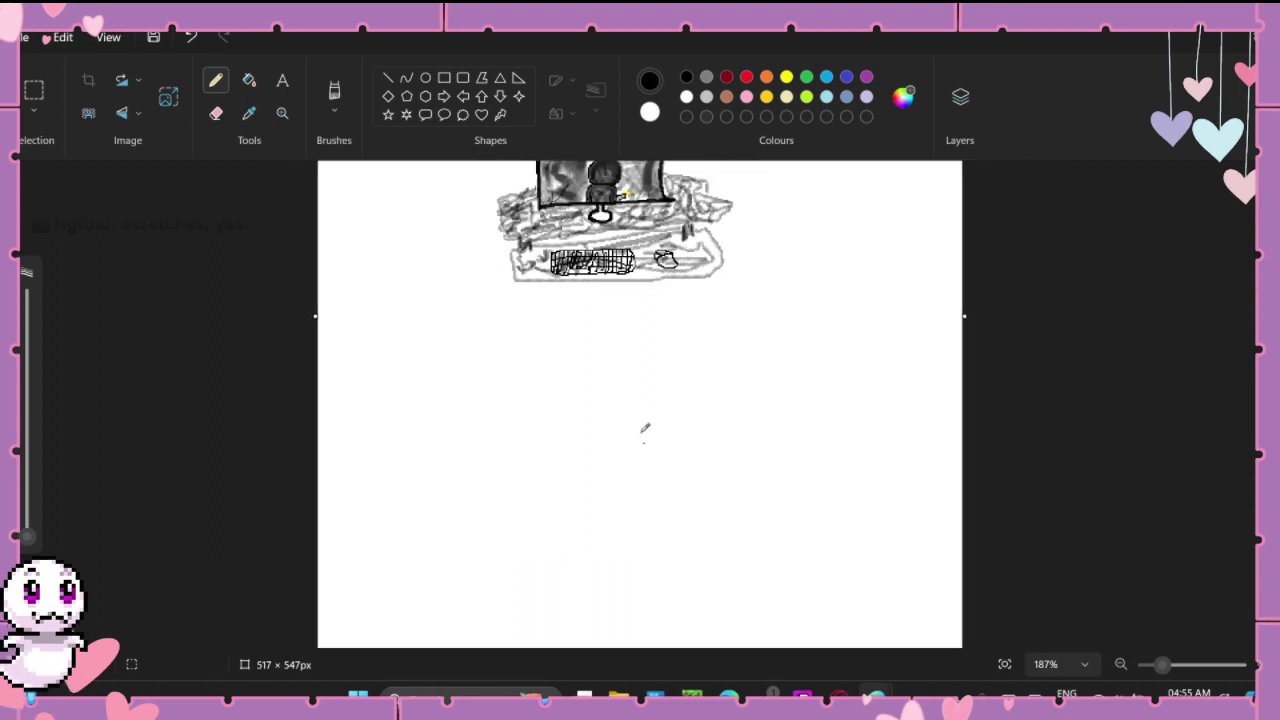
pyautogui.scroll(3, 645, 428)
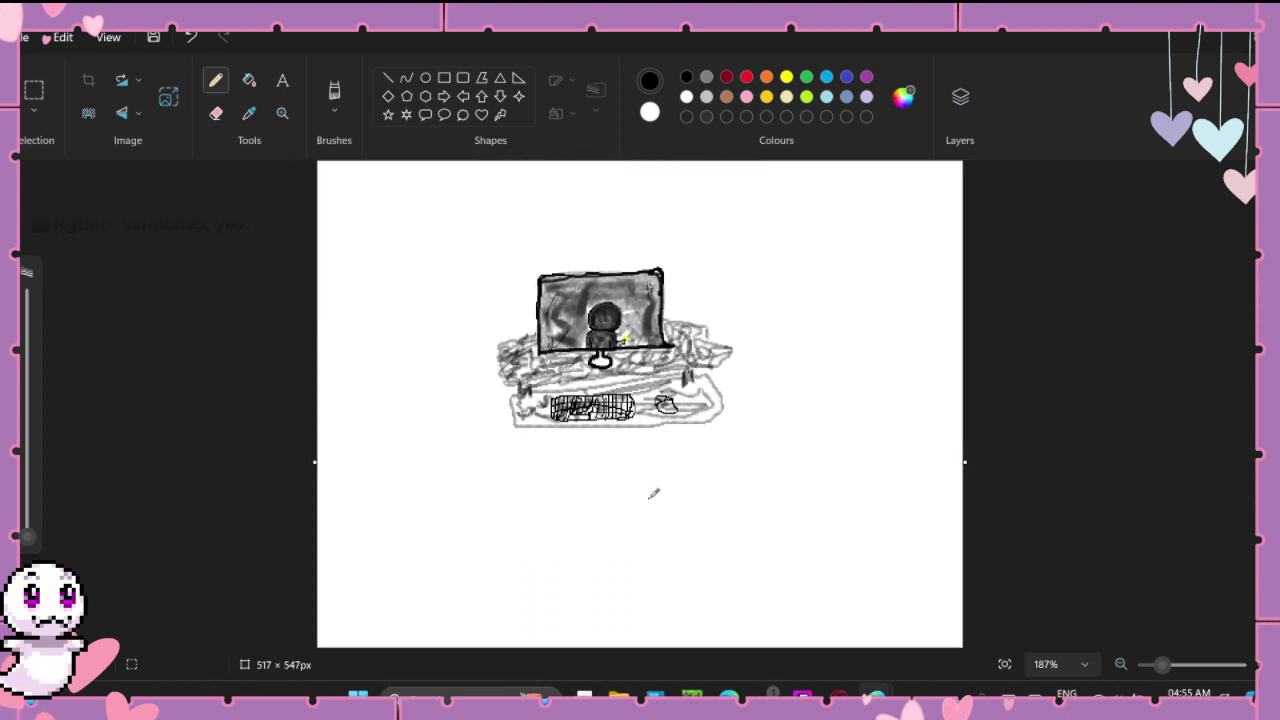
pyautogui.keyDown('ctrl'); pyautogui.scroll(4, 654, 492); pyautogui.keyUp('ctrl')
pyautogui.scroll(-2, 651, 554)
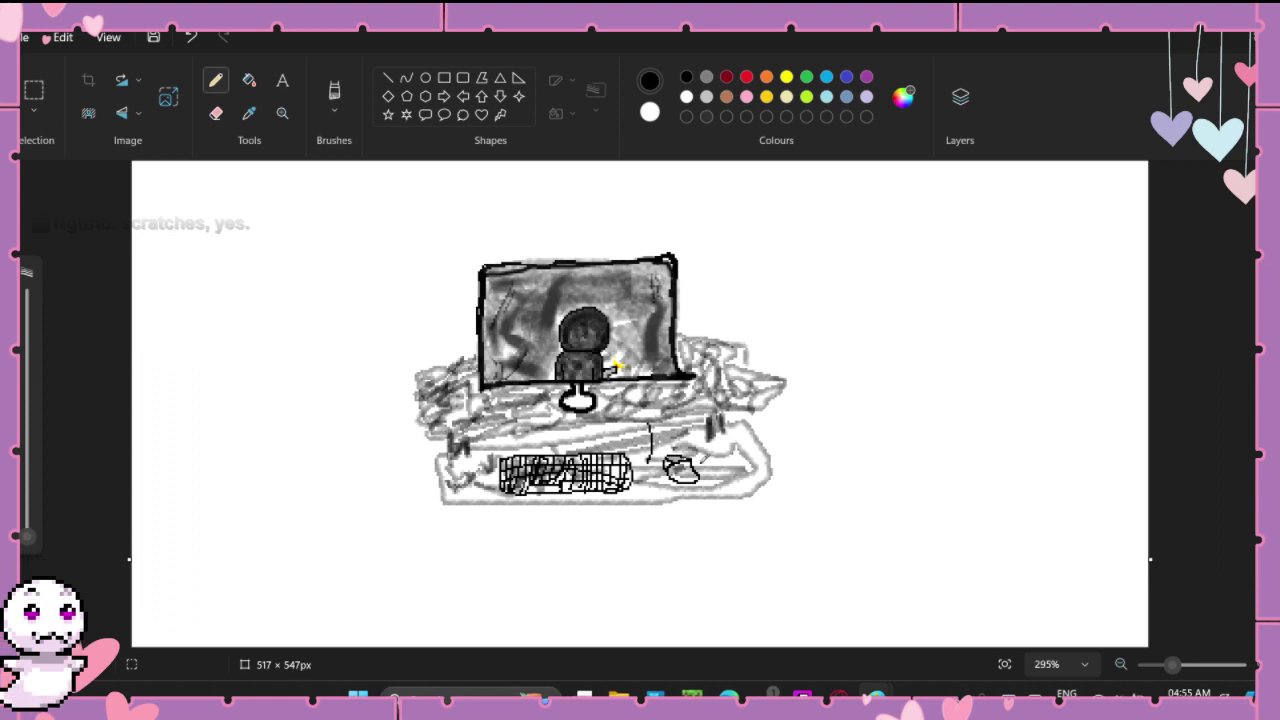
pyautogui.hotkey('ctrl', 'z')
pyautogui.scroll(-2, 620, 497)
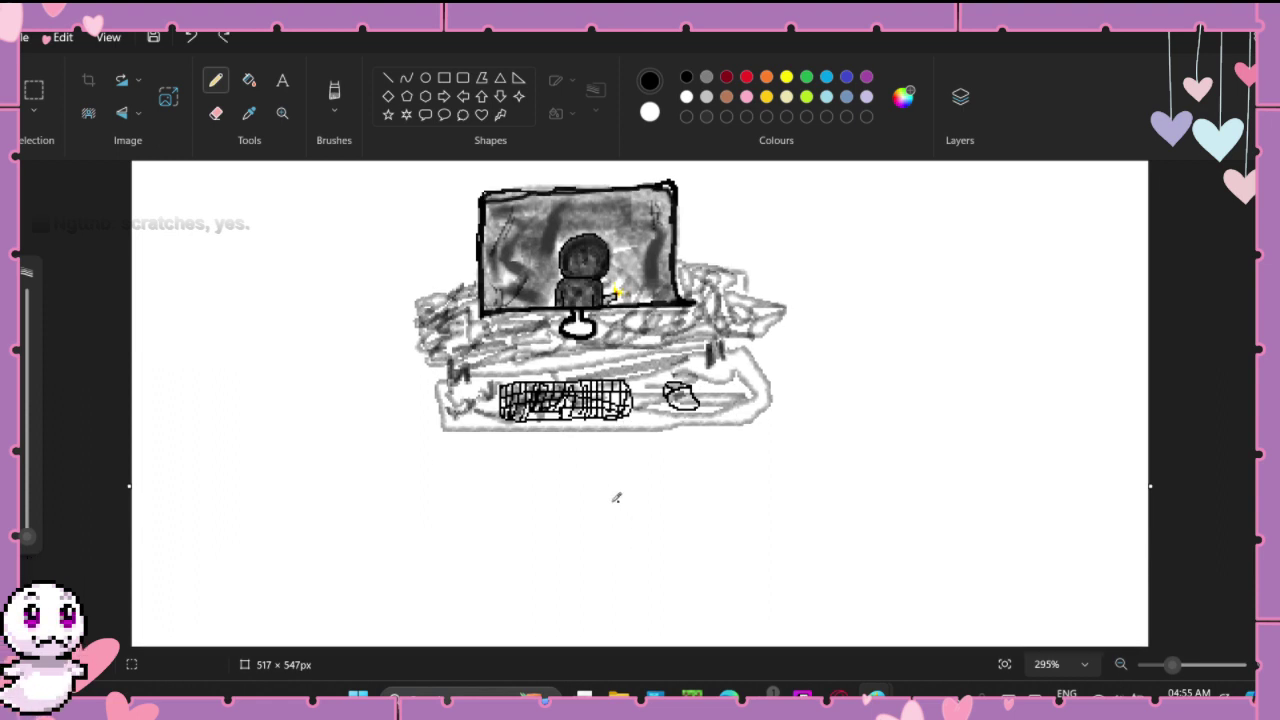
pyautogui.scroll(-2, 551, 506)
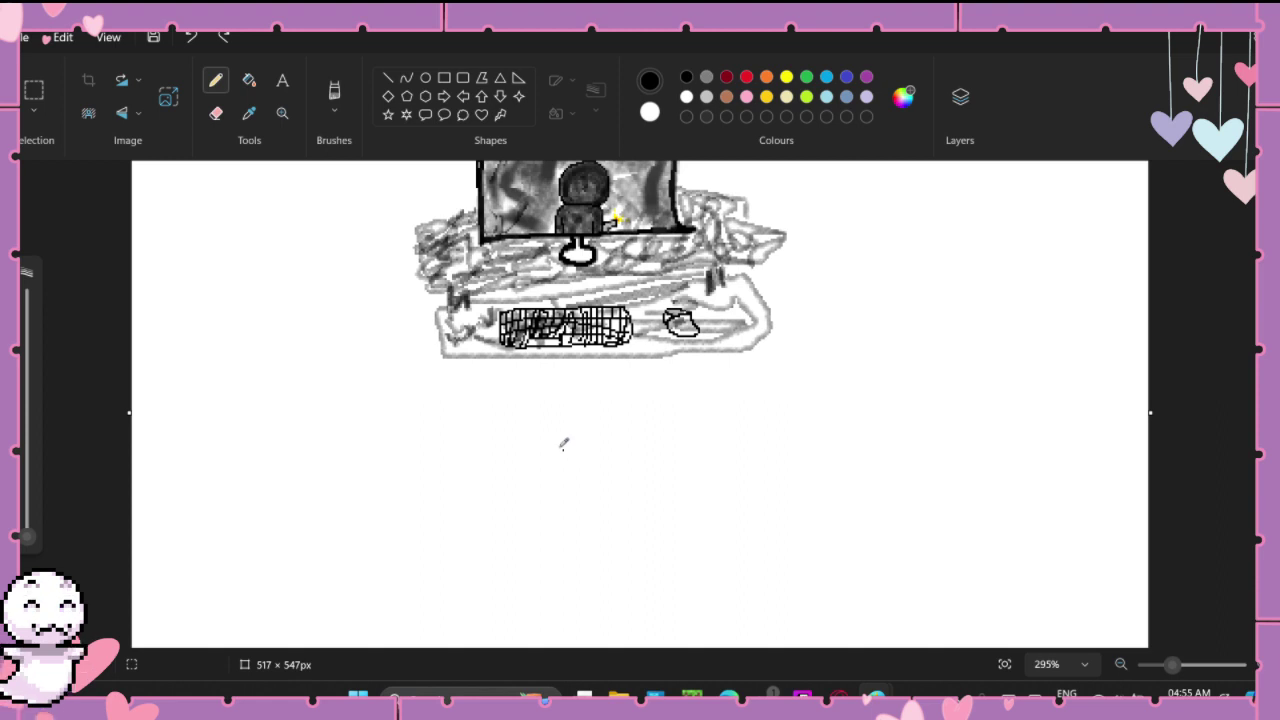
pyautogui.moveTo(565, 447)
pyautogui.mouseDown()
pyautogui.moveTo(612, 340)
pyautogui.moveTo(669, 403)
pyautogui.moveTo(702, 462)
pyautogui.mouseUp()
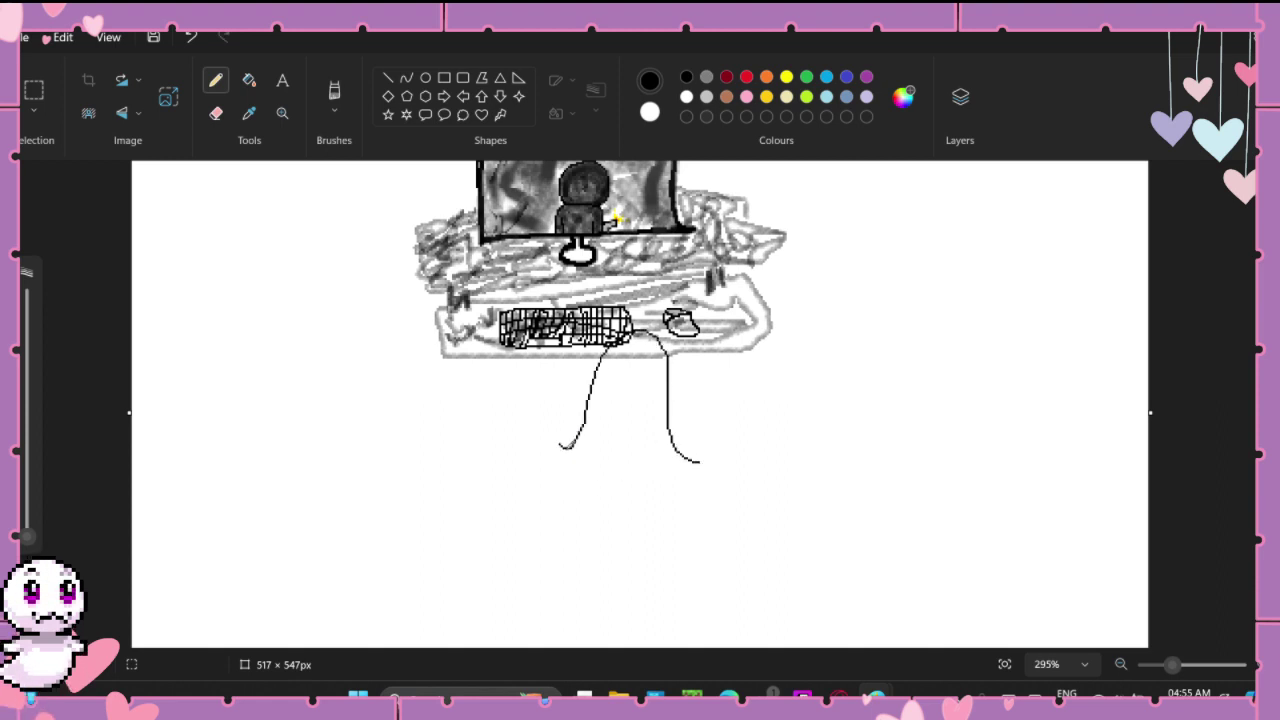
pyautogui.moveTo(566, 446); pyautogui.dragTo(692, 460)
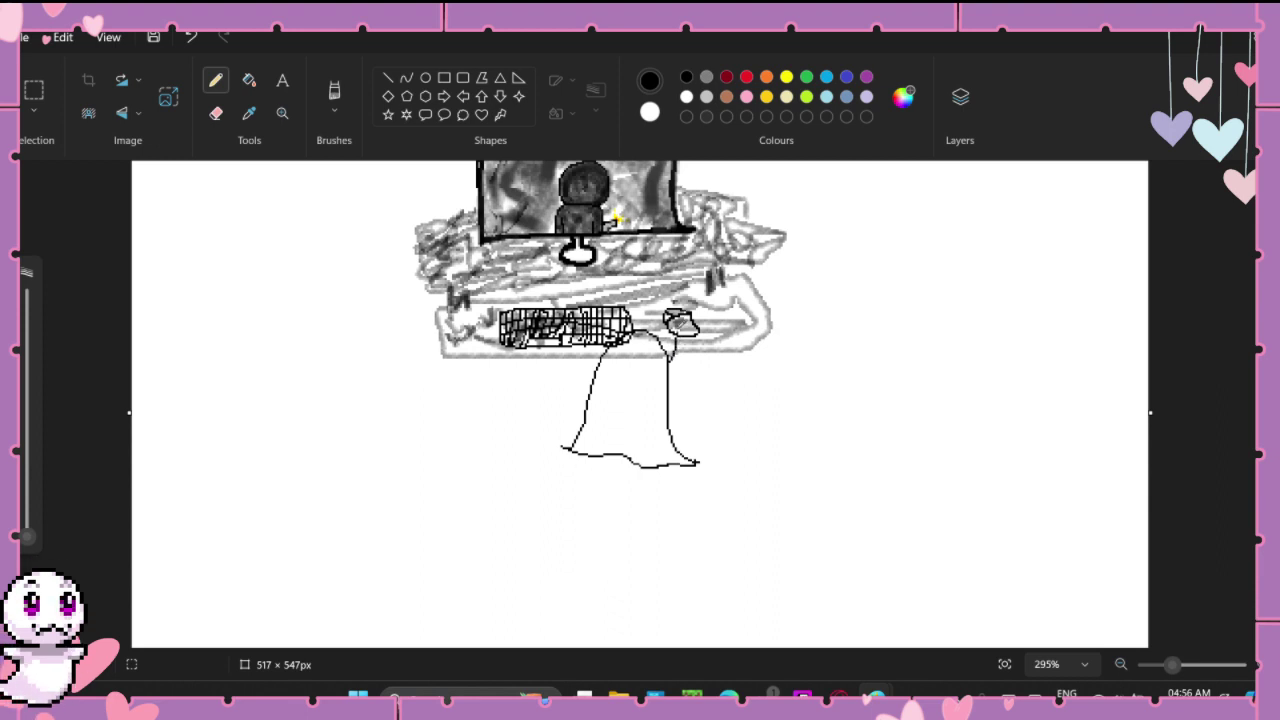
pyautogui.moveTo(670, 372); pyautogui.dragTo(682, 326)
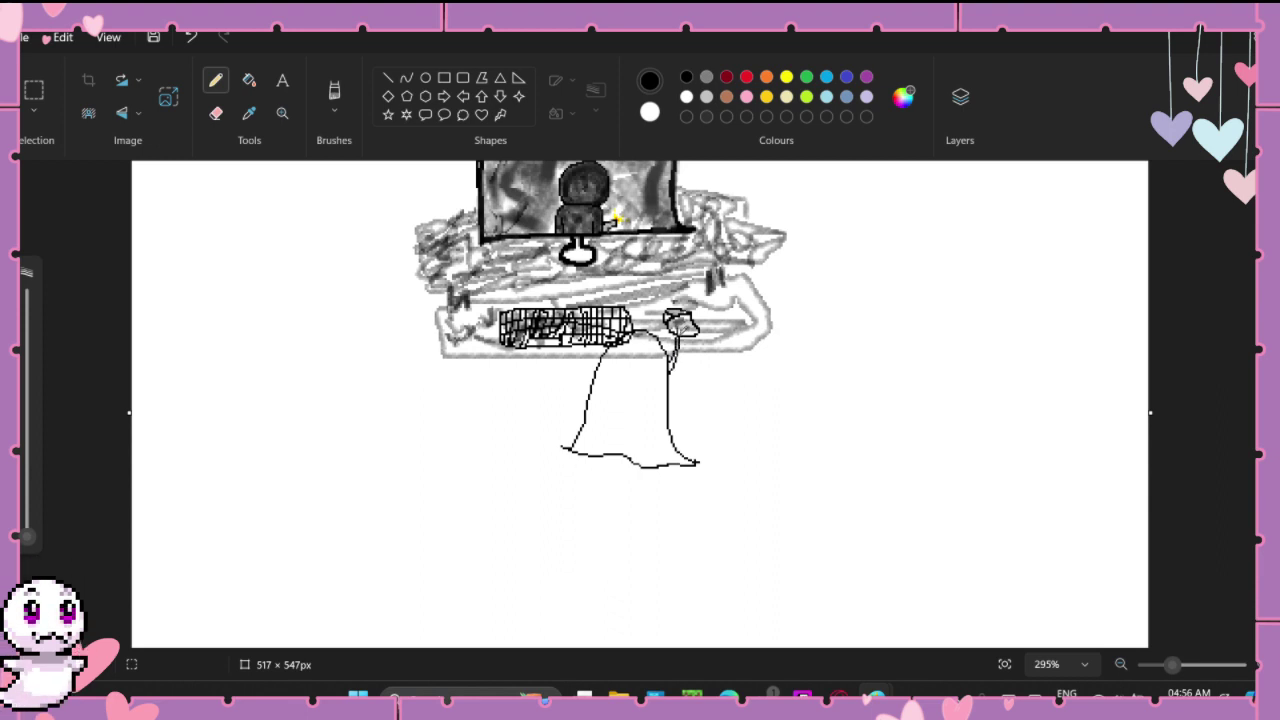
pyautogui.hotkey('ctrl', 'z')
pyautogui.hotkey('ctrl', 'z')
pyautogui.hotkey('ctrl', 'z')
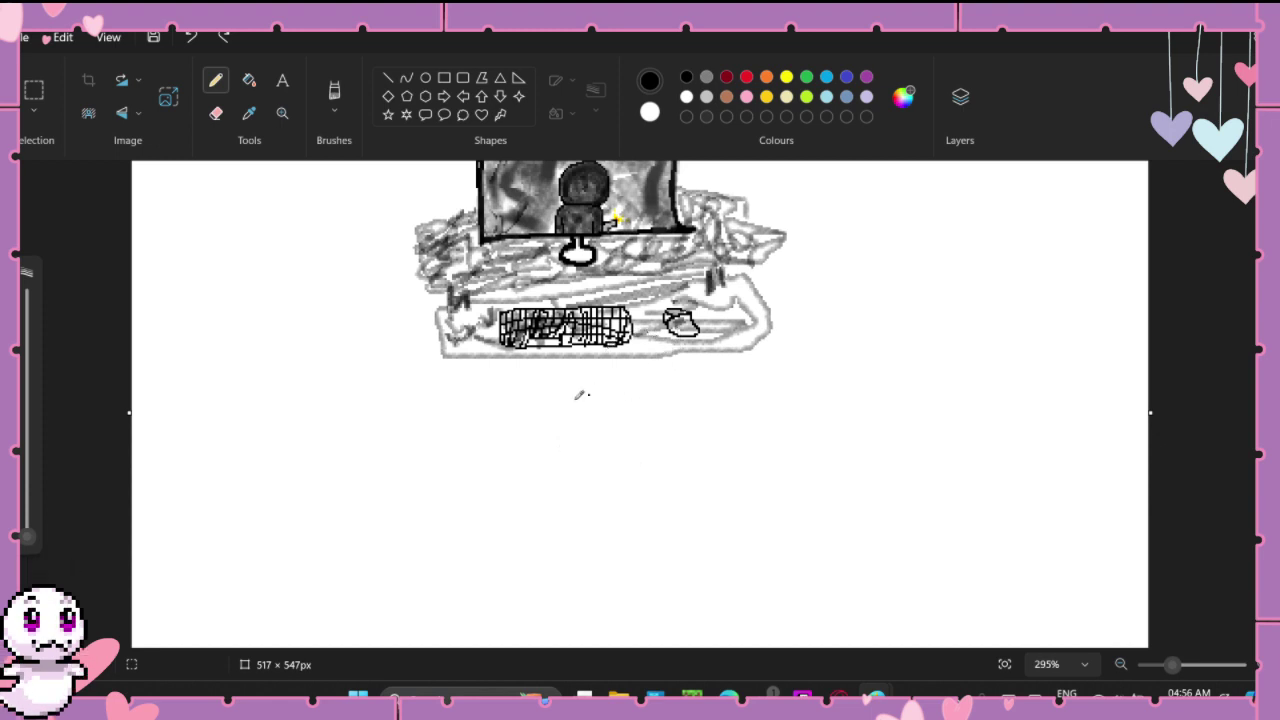
# Step: Draw a black Pencil outline of a ghost with a wavy hem and small hands in front of the desk, overlapping keyboard and mouse
pyautogui.moveTo(556, 400)
pyautogui.mouseDown()
pyautogui.moveTo(632, 258)
pyautogui.moveTo(681, 278)
pyautogui.moveTo(705, 375)
pyautogui.mouseUp()
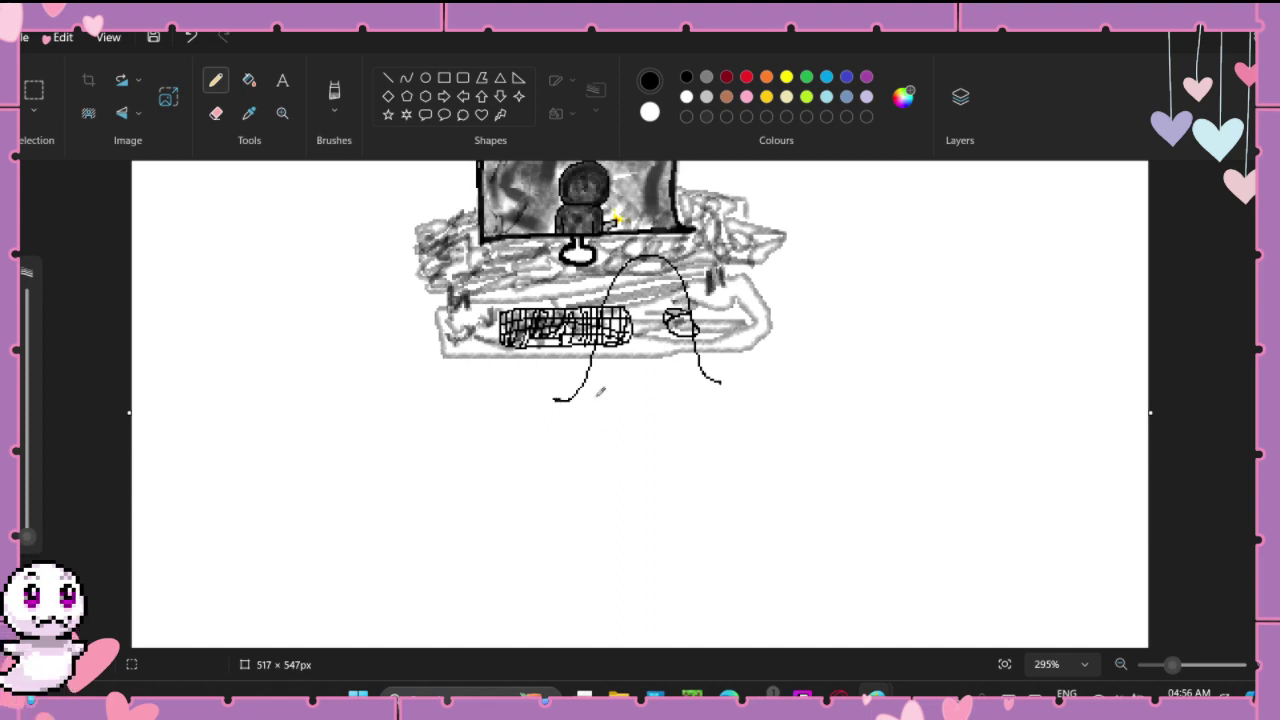
pyautogui.moveTo(556, 400); pyautogui.dragTo(664, 398)
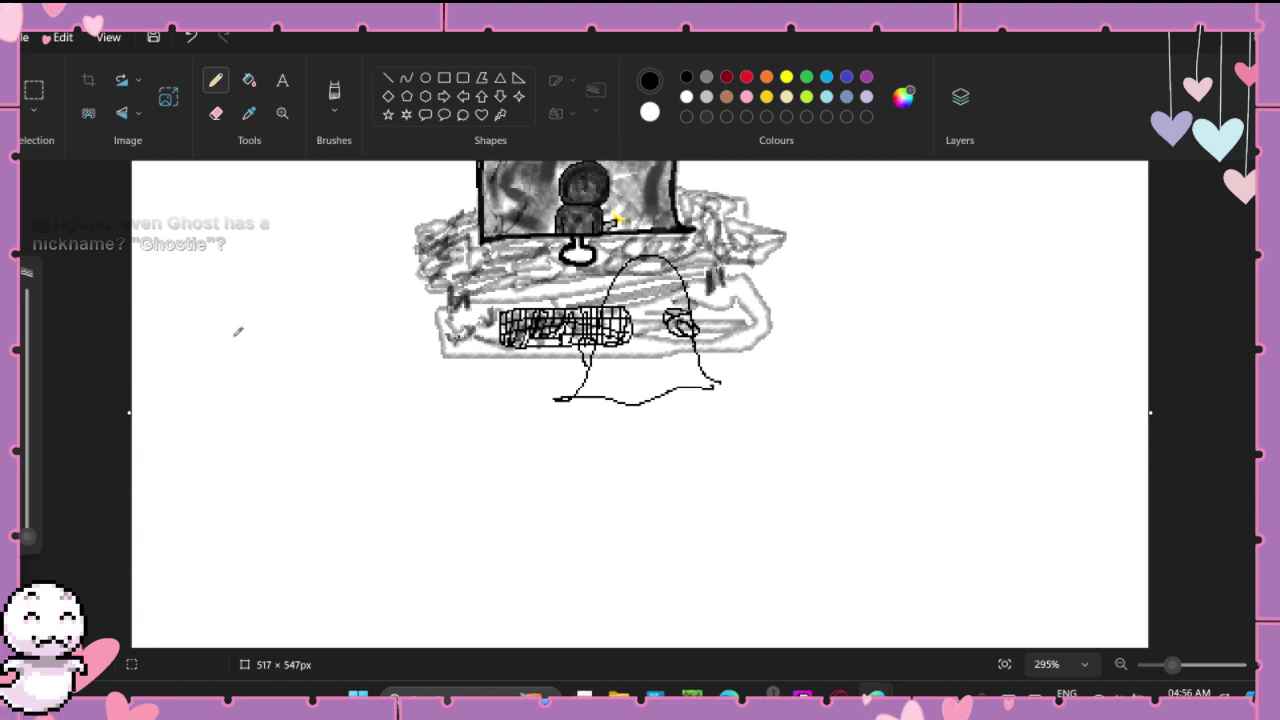
# Step: Shade the inside of the ghost with a custom light grey using the Natural pencil brush
pyautogui.click(250, 84)
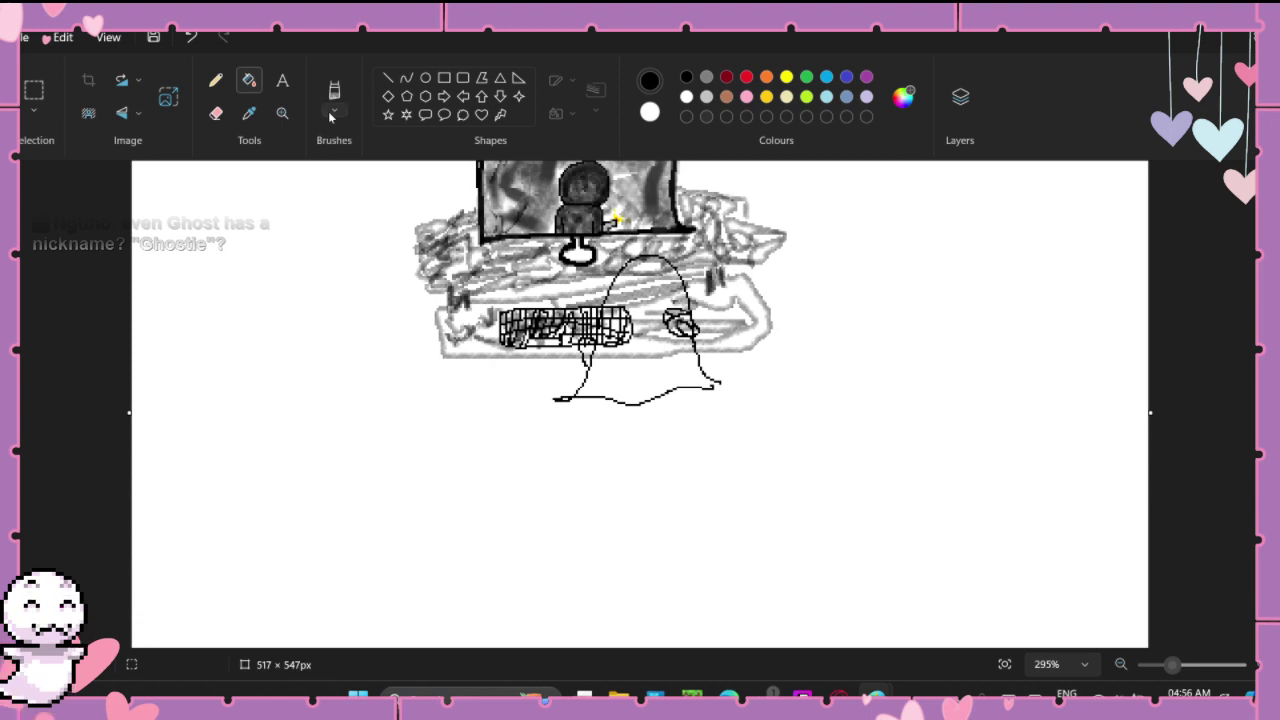
pyautogui.click(333, 112)
pyautogui.click(348, 410)
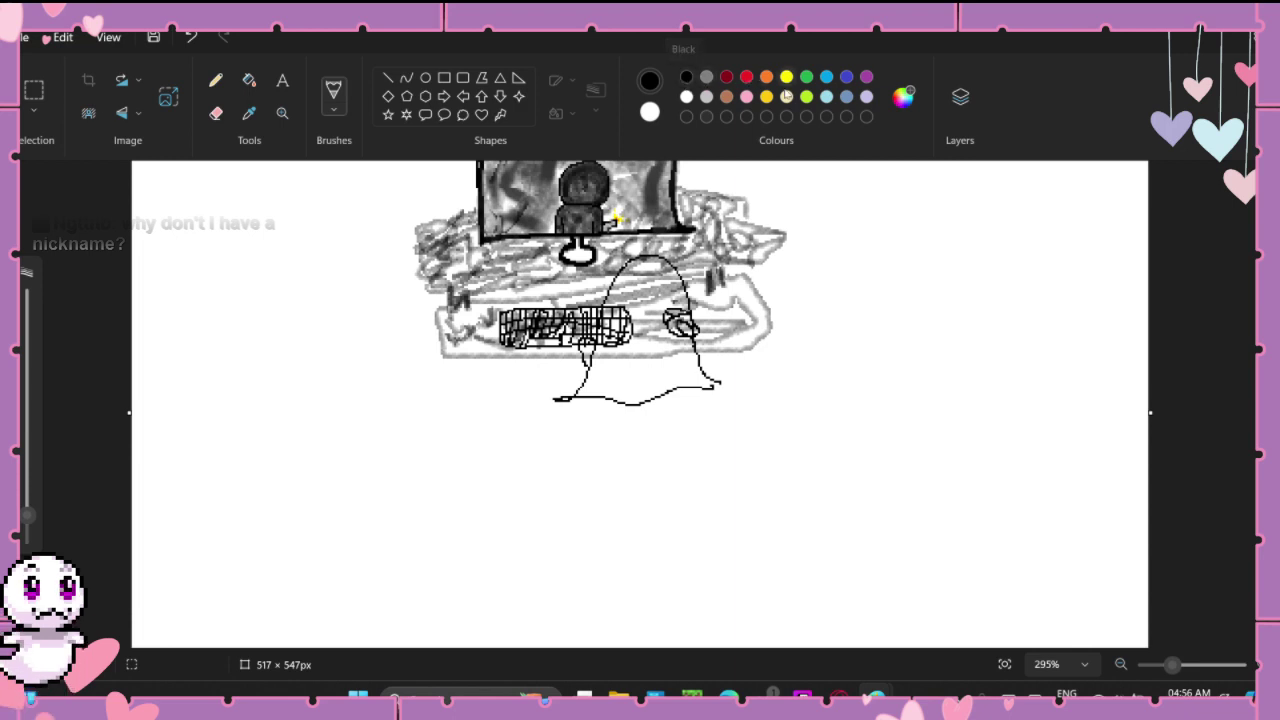
pyautogui.click(903, 96)
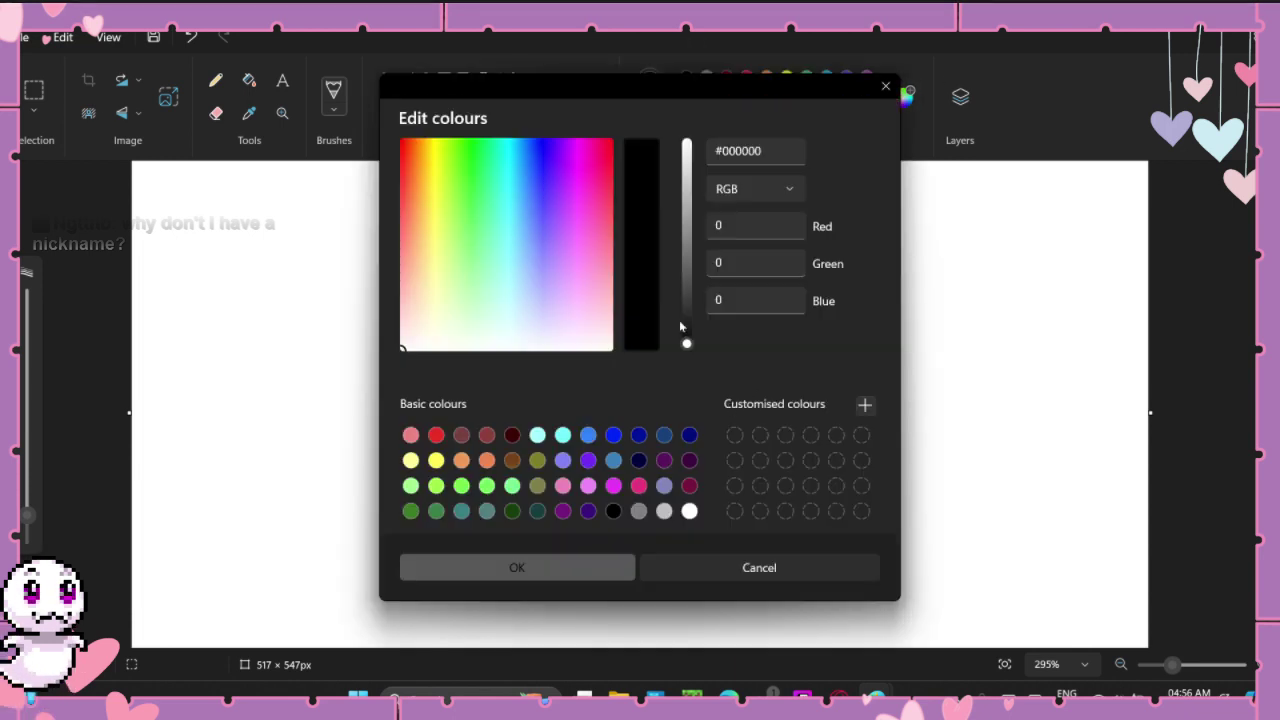
pyautogui.moveTo(686, 262); pyautogui.dragTo(686, 198)
pyautogui.click(540, 571)
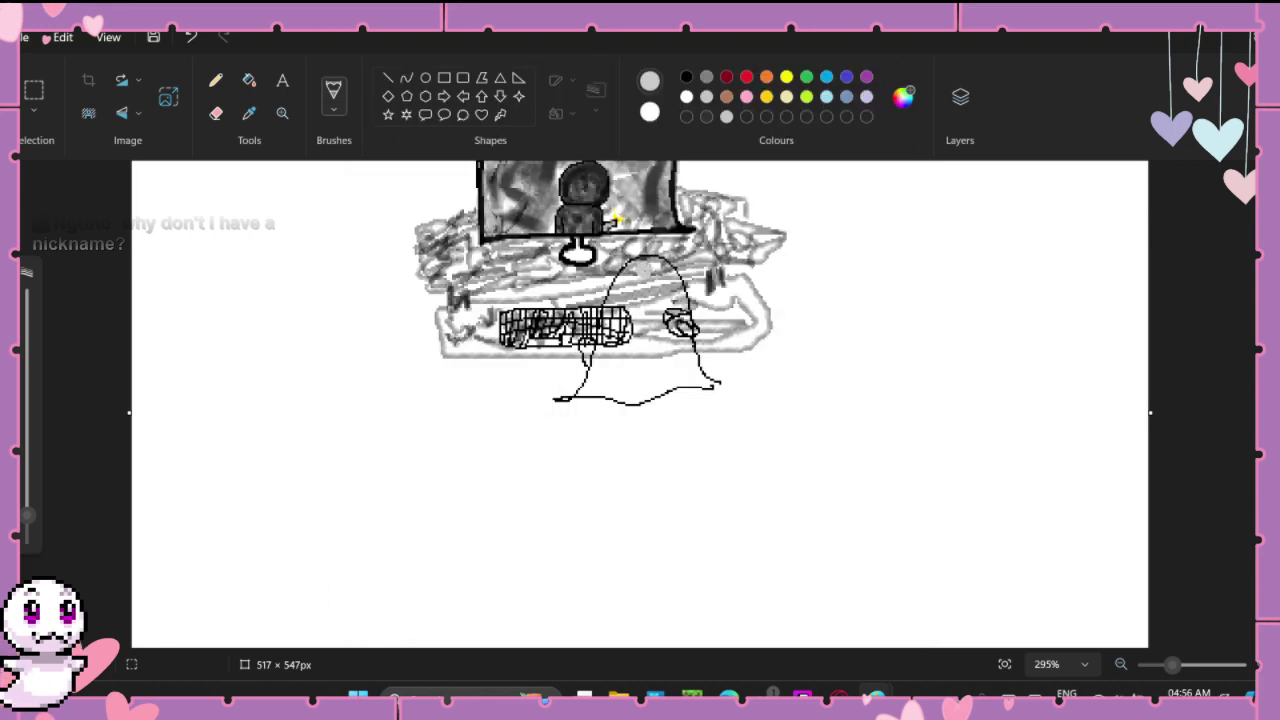
pyautogui.moveTo(645, 268)
pyautogui.mouseDown()
pyautogui.moveTo(666, 296)
pyautogui.moveTo(666, 360)
pyautogui.moveTo(646, 268)
pyautogui.moveTo(634, 268)
pyautogui.moveTo(602, 322)
pyautogui.moveTo(605, 366)
pyautogui.moveTo(590, 388)
pyautogui.moveTo(596, 372)
pyautogui.moveTo(602, 390)
pyautogui.moveTo(572, 392)
pyautogui.moveTo(600, 380)
pyautogui.moveTo(580, 395)
pyautogui.moveTo(645, 396)
pyautogui.moveTo(706, 380)
pyautogui.moveTo(625, 372)
pyautogui.moveTo(680, 370)
pyautogui.moveTo(690, 350)
pyautogui.moveTo(698, 374)
pyautogui.moveTo(640, 382)
pyautogui.moveTo(622, 355)
pyautogui.moveTo(620, 284)
pyautogui.moveTo(653, 265)
pyautogui.mouseUp()
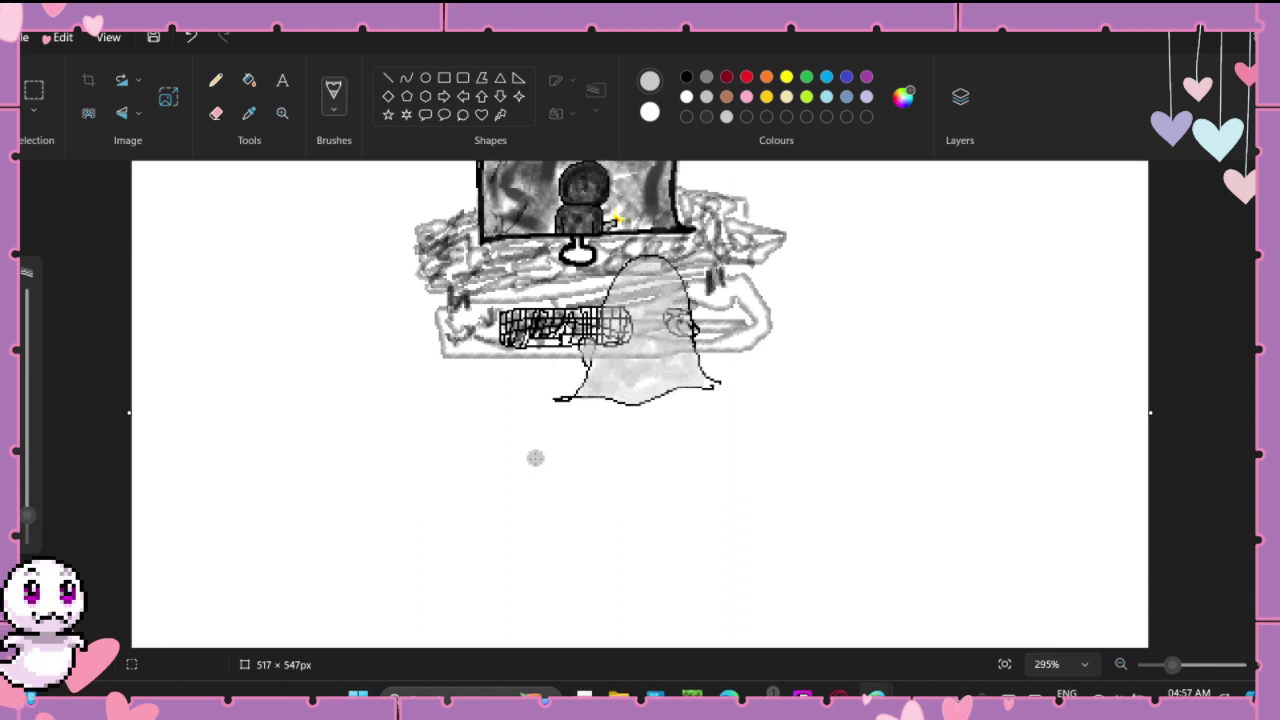
# Step: Add faint Natural pencil streaks in custom red #FF0027 along the ghost's upper-right edge and hem, using a smaller brush size
pyautogui.scroll(3, 727, 455)
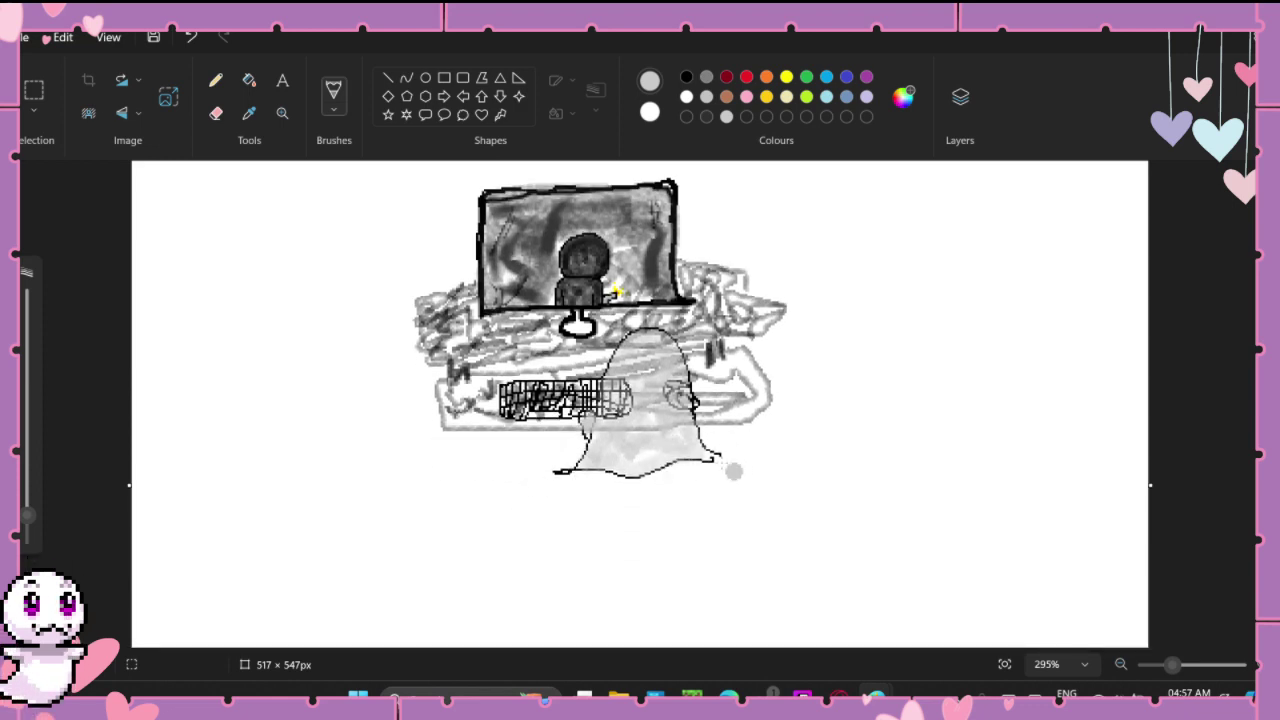
pyautogui.click(727, 78)
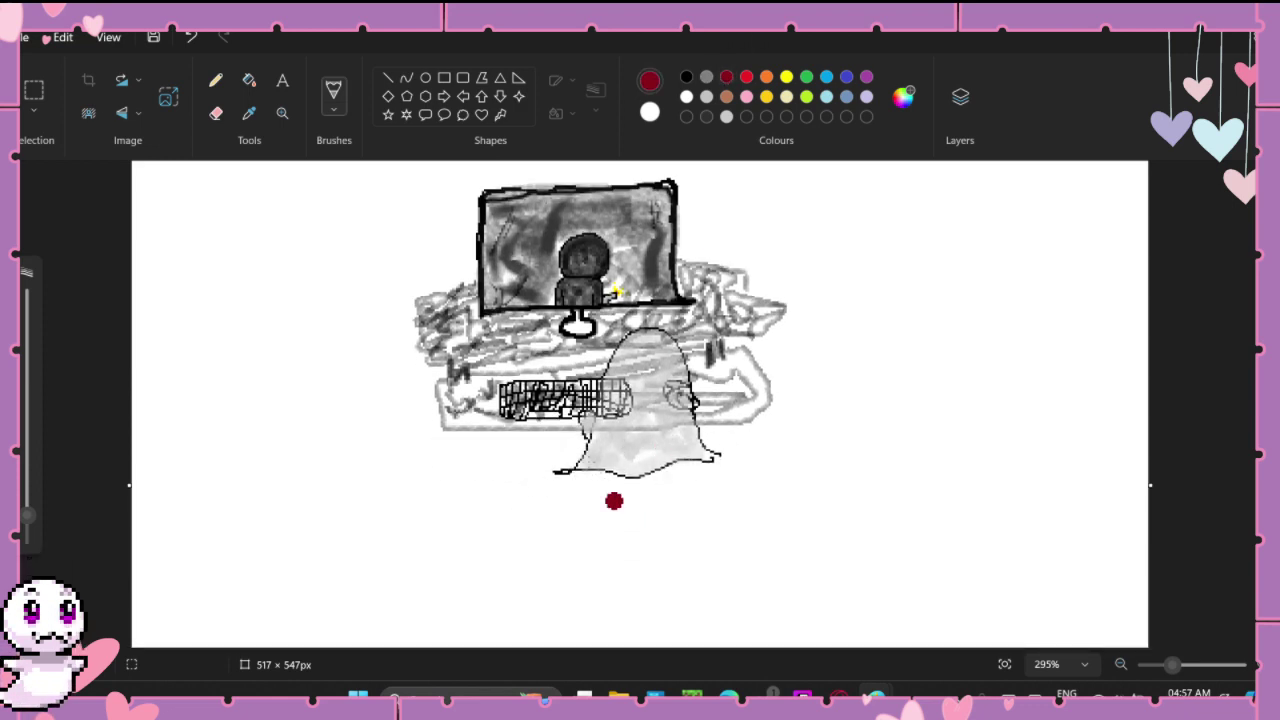
pyautogui.moveTo(584, 463); pyautogui.dragTo(622, 465)
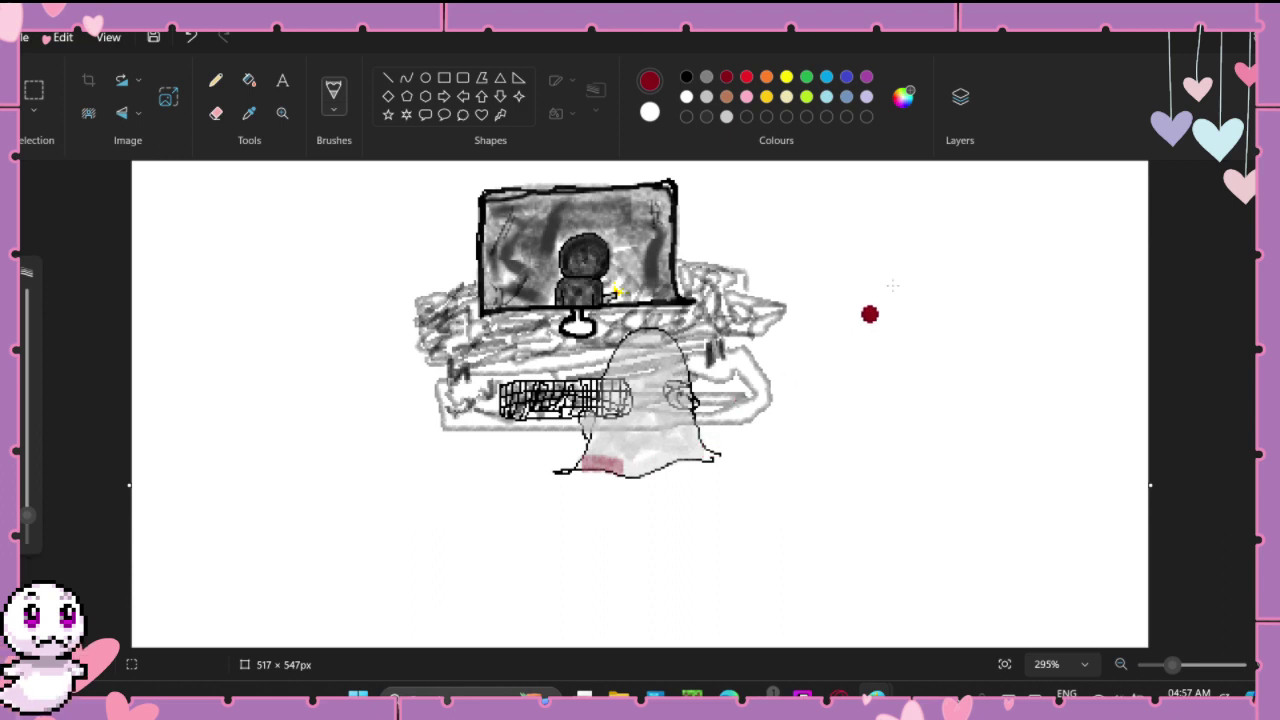
pyautogui.hotkey('ctrl', 'z')
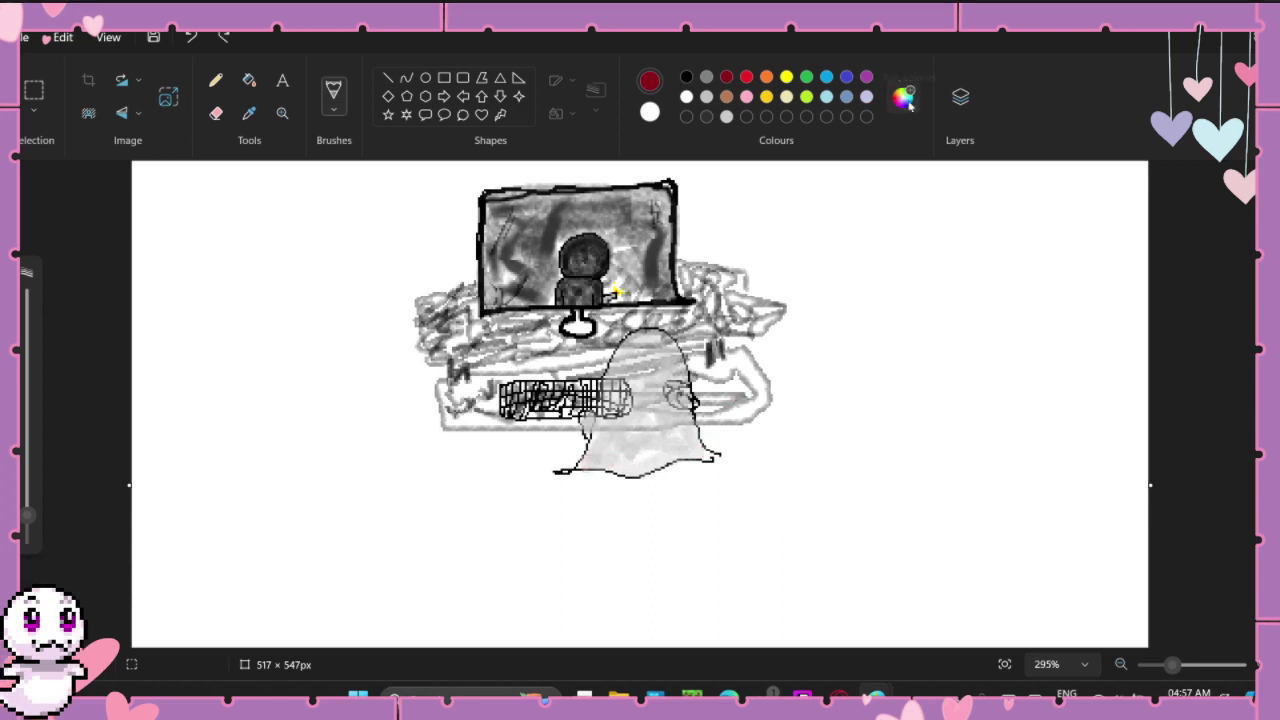
pyautogui.click(903, 96)
pyautogui.moveTo(682, 163); pyautogui.dragTo(686, 142)
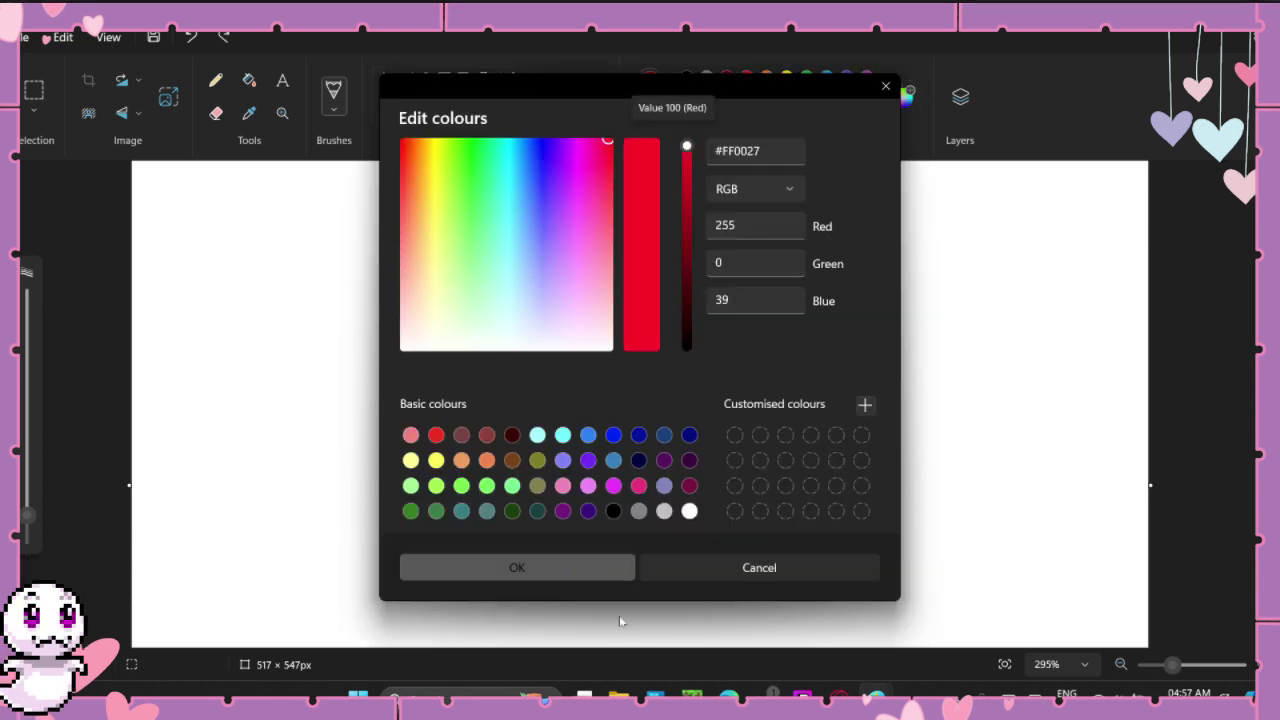
pyautogui.click(565, 570)
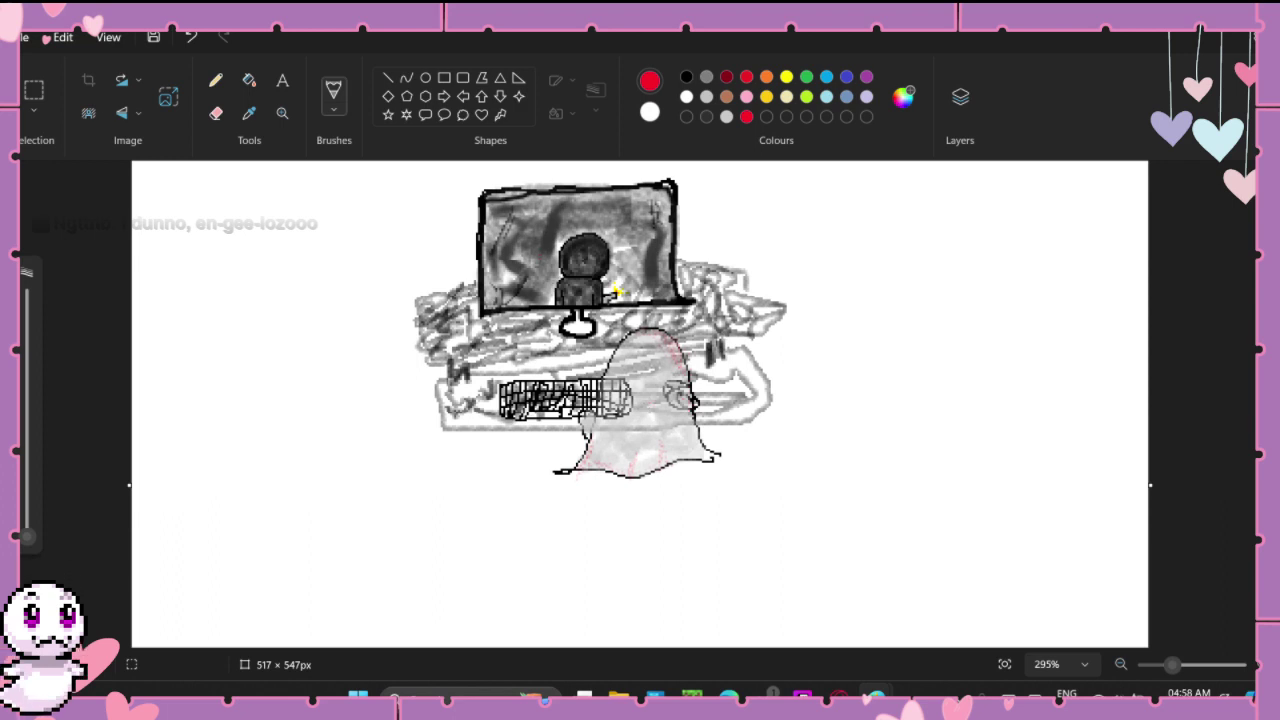
# Step: Shade an orange patch with a larger Natural pencil brush around the lower-left corner of the ghost
pyautogui.click(766, 77)
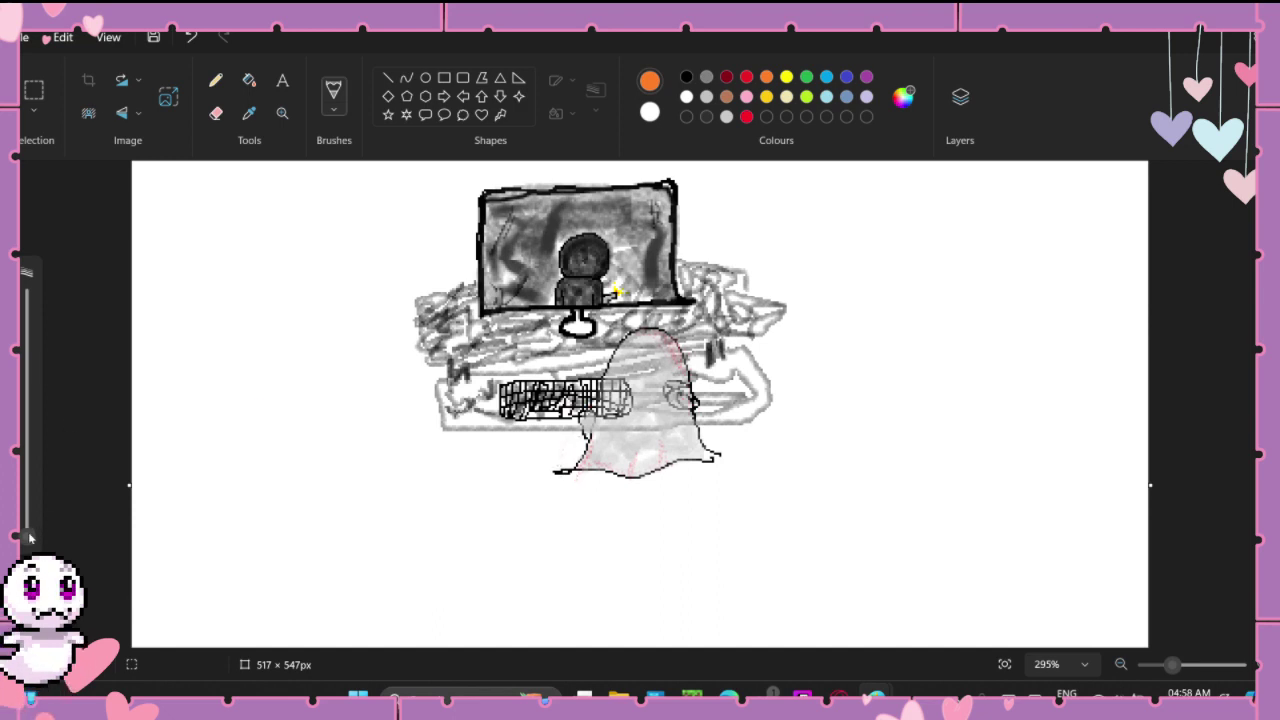
pyautogui.moveTo(590, 490)
pyautogui.mouseDown()
pyautogui.moveTo(551, 466)
pyautogui.moveTo(563, 450)
pyautogui.mouseUp()
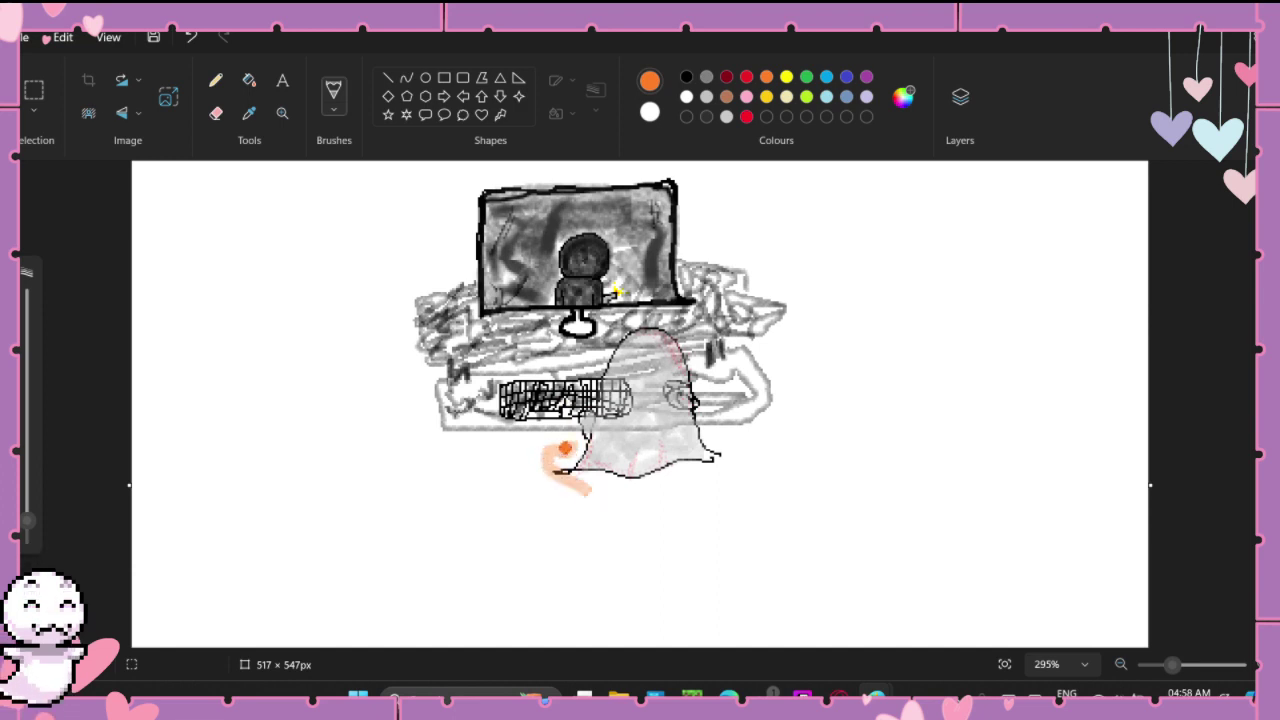
pyautogui.moveTo(565, 448)
pyautogui.mouseDown()
pyautogui.moveTo(577, 497)
pyautogui.moveTo(546, 474)
pyautogui.mouseUp()
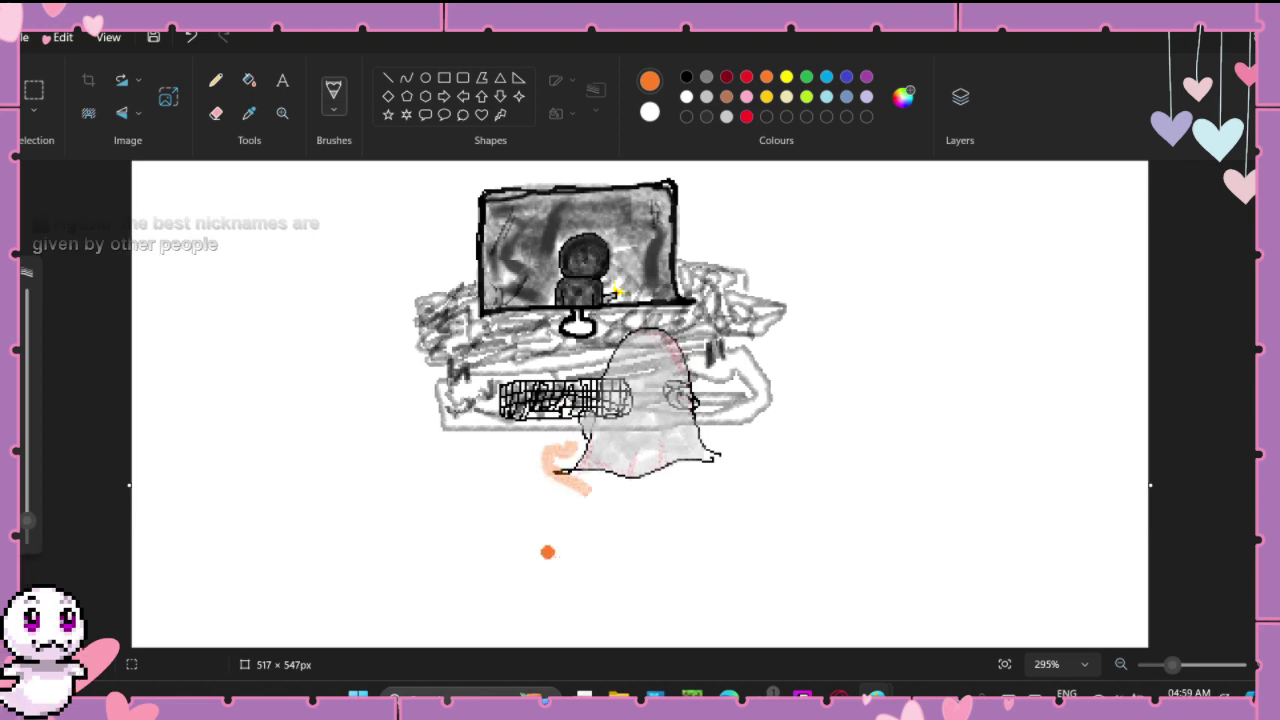
pyautogui.hotkey('ctrl', 'z')
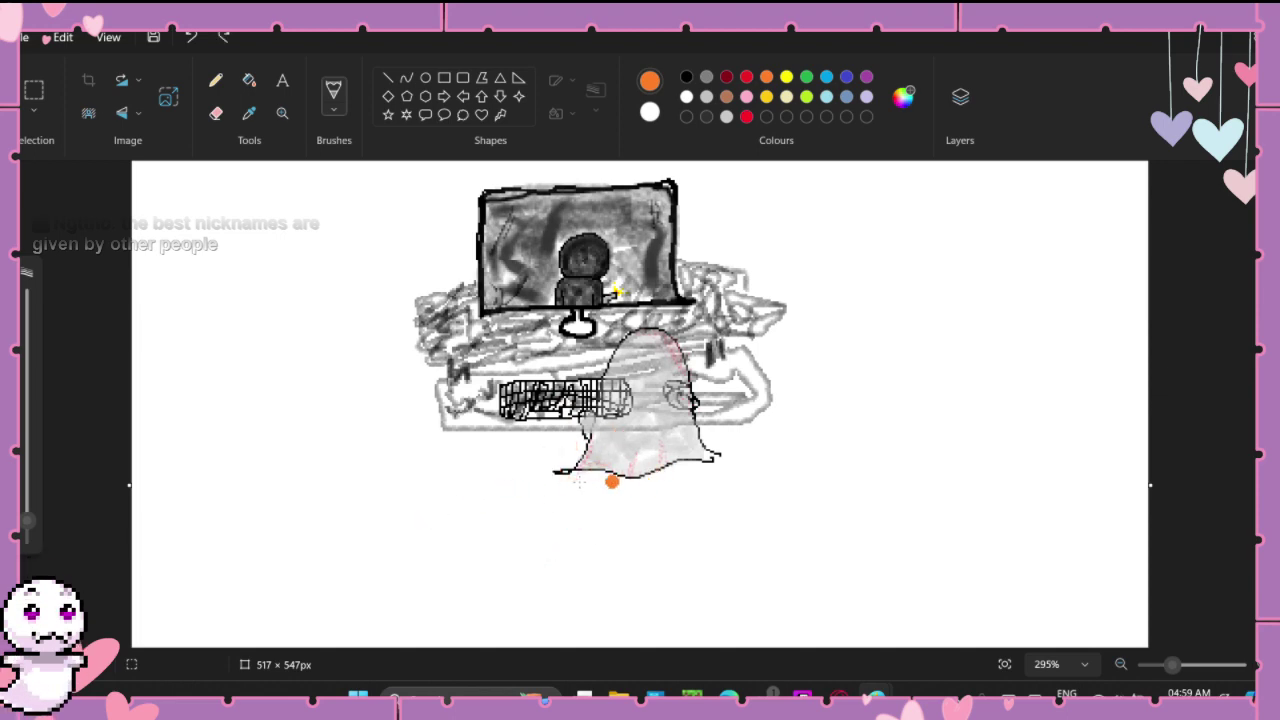
pyautogui.moveTo(578, 481)
pyautogui.mouseDown()
pyautogui.moveTo(557, 456)
pyautogui.moveTo(577, 461)
pyautogui.moveTo(551, 450)
pyautogui.moveTo(573, 486)
pyautogui.moveTo(587, 479)
pyautogui.moveTo(577, 473)
pyautogui.moveTo(605, 484)
pyautogui.moveTo(569, 469)
pyautogui.moveTo(588, 479)
pyautogui.moveTo(576, 484)
pyautogui.moveTo(616, 482)
pyautogui.moveTo(615, 501)
pyautogui.moveTo(581, 438)
pyautogui.mouseUp()
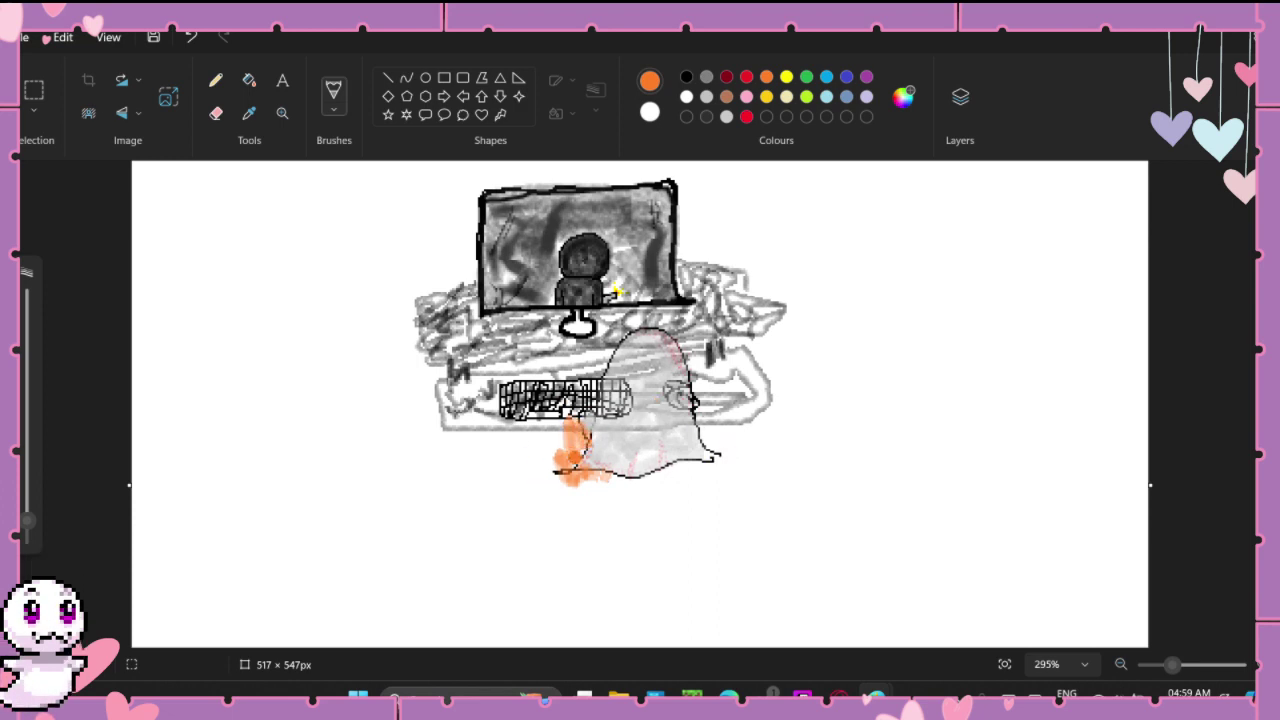
# Step: Brush orange flame-like shading along the ghost's hem and outline and over the left and right edges of the desk
pyautogui.moveTo(604, 476); pyautogui.dragTo(700, 470)
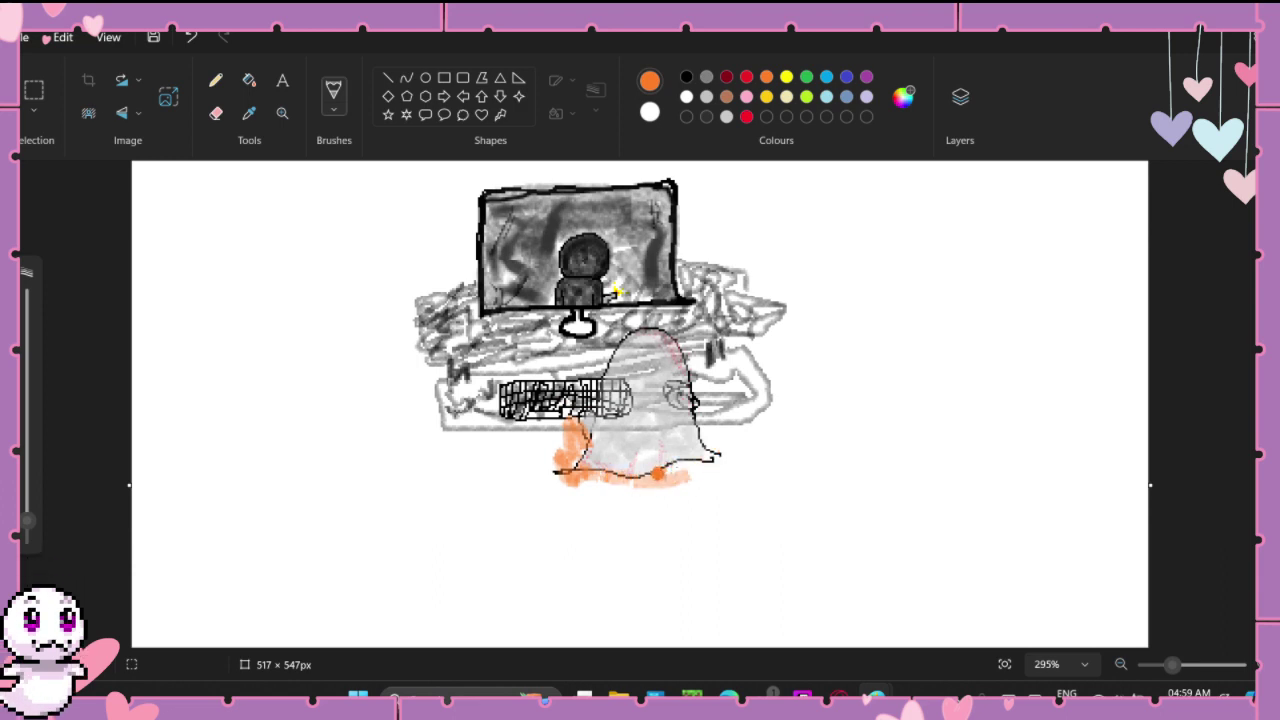
pyautogui.moveTo(677, 452)
pyautogui.mouseDown()
pyautogui.moveTo(684, 476)
pyautogui.moveTo(608, 470)
pyautogui.moveTo(624, 456)
pyautogui.moveTo(632, 481)
pyautogui.mouseUp()
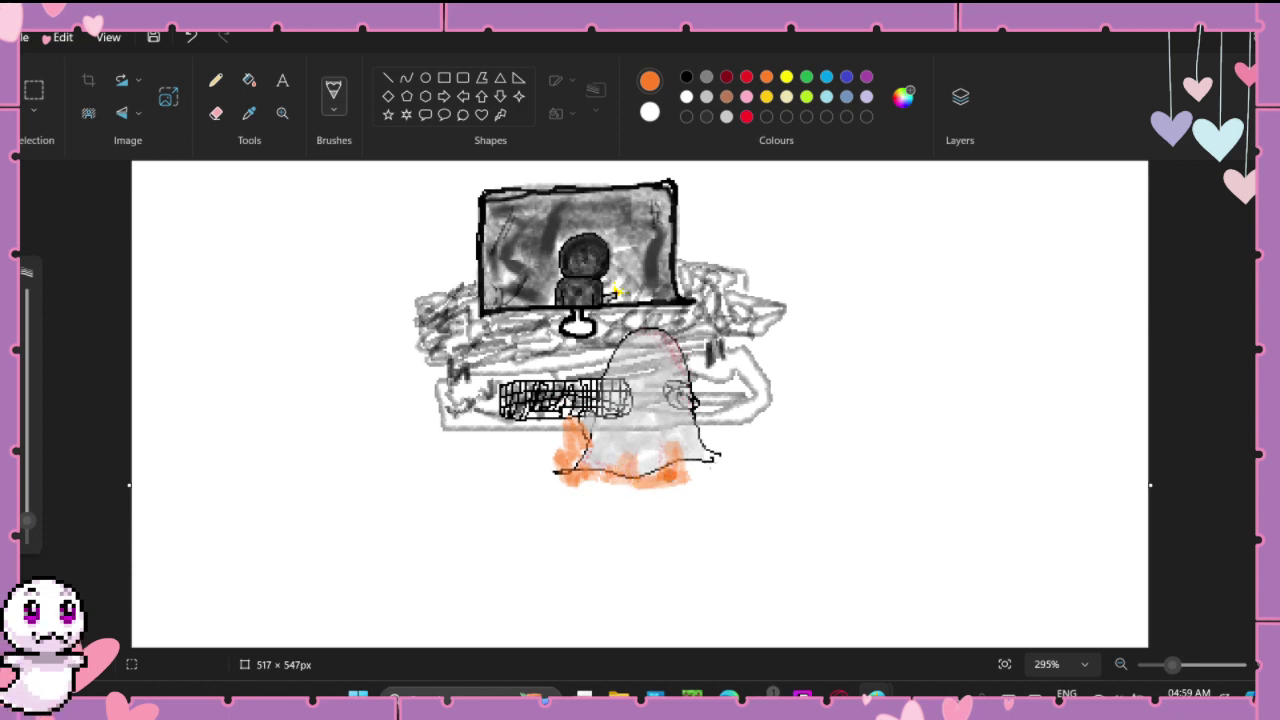
pyautogui.moveTo(692, 447)
pyautogui.mouseDown()
pyautogui.moveTo(706, 478)
pyautogui.moveTo(724, 424)
pyautogui.moveTo(712, 428)
pyautogui.mouseUp()
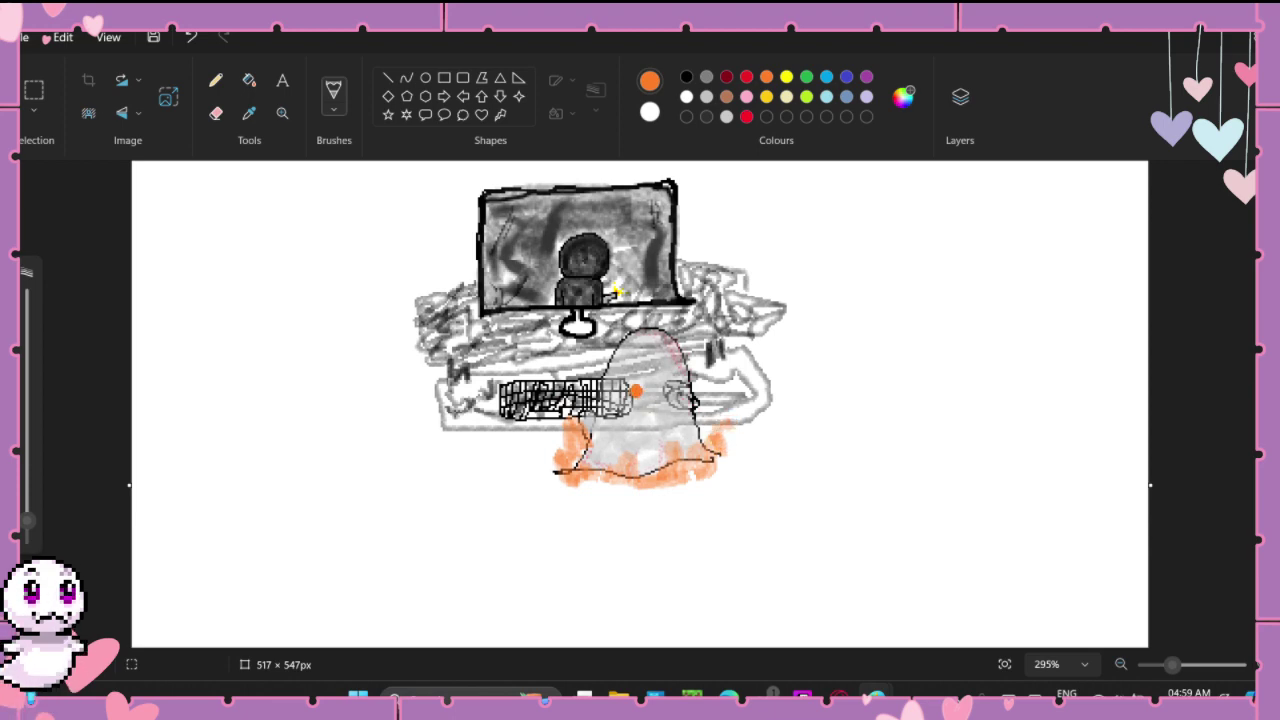
pyautogui.moveTo(445, 390)
pyautogui.mouseDown()
pyautogui.moveTo(446, 418)
pyautogui.moveTo(444, 384)
pyautogui.moveTo(426, 374)
pyautogui.moveTo(444, 416)
pyautogui.moveTo(420, 378)
pyautogui.moveTo(462, 424)
pyautogui.moveTo(490, 428)
pyautogui.mouseUp()
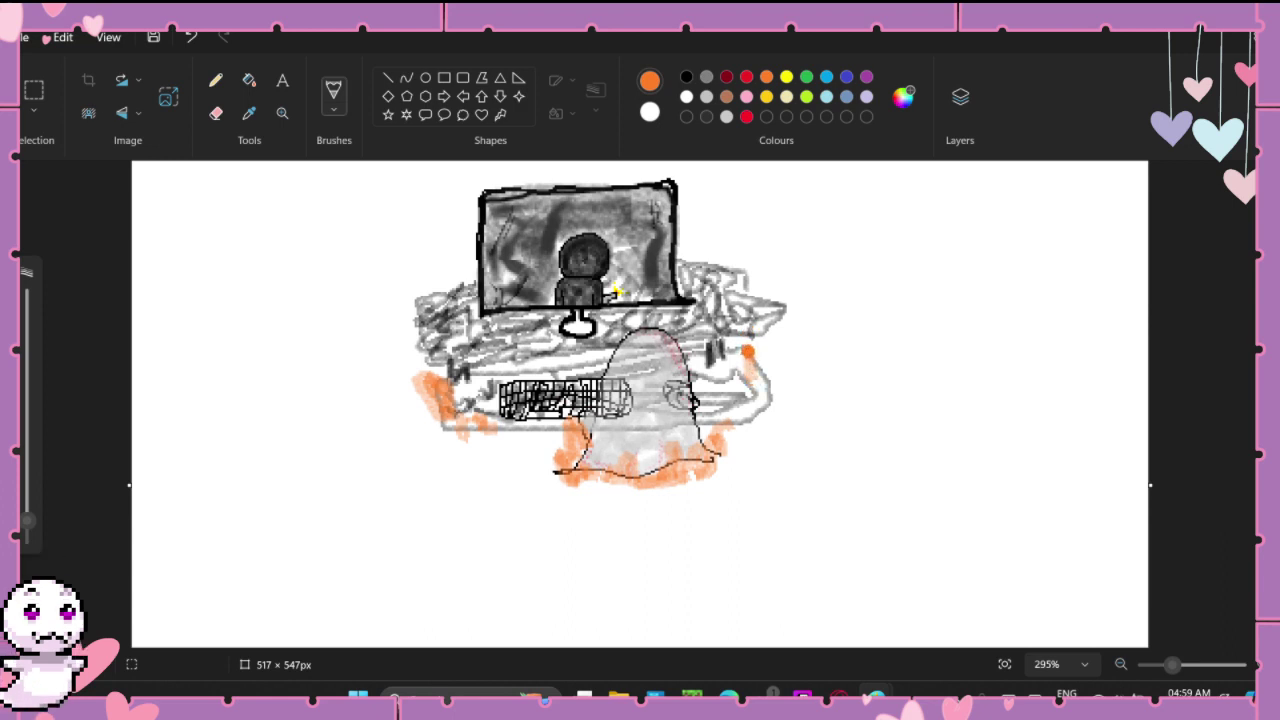
pyautogui.moveTo(747, 350)
pyautogui.mouseDown()
pyautogui.moveTo(758, 379)
pyautogui.moveTo(762, 282)
pyautogui.moveTo(762, 343)
pyautogui.mouseUp()
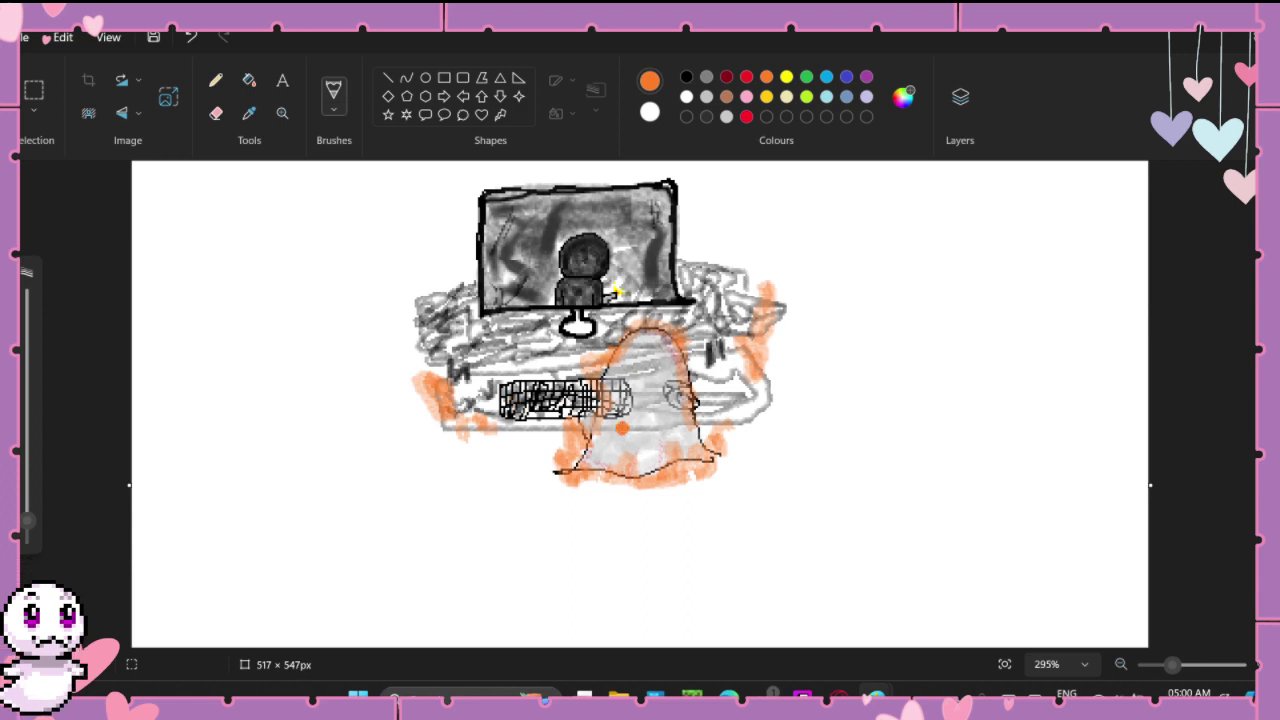
# Step: Shade the inside of the ghost in white with the Natural pencil brush, covering the desk lines showing through it
pyautogui.click(686, 96)
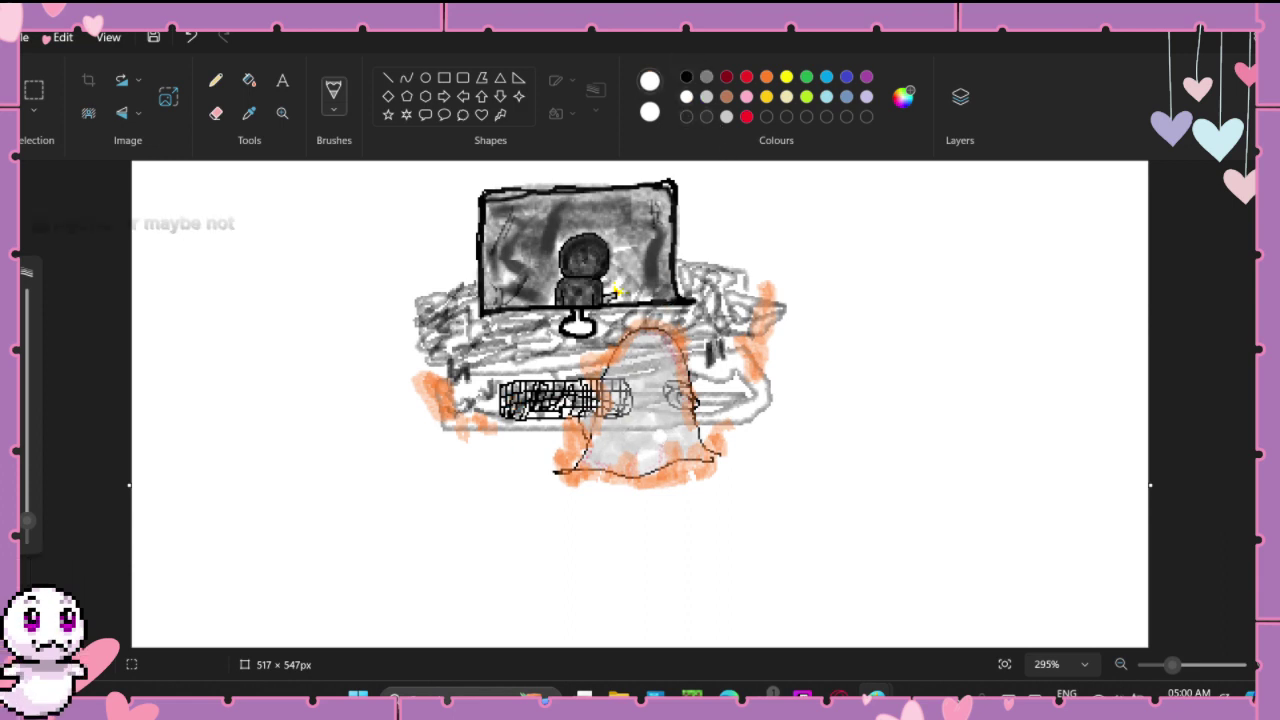
pyautogui.moveTo(630, 356)
pyautogui.mouseDown()
pyautogui.moveTo(636, 345)
pyautogui.moveTo(668, 353)
pyautogui.moveTo(687, 453)
pyautogui.moveTo(646, 448)
pyautogui.moveTo(648, 352)
pyautogui.moveTo(672, 396)
pyautogui.moveTo(668, 422)
pyautogui.moveTo(634, 415)
pyautogui.moveTo(676, 400)
pyautogui.moveTo(645, 350)
pyautogui.moveTo(612, 392)
pyautogui.moveTo(610, 380)
pyautogui.moveTo(612, 435)
pyautogui.moveTo(645, 350)
pyautogui.moveTo(650, 400)
pyautogui.moveTo(618, 384)
pyautogui.moveTo(600, 452)
pyautogui.moveTo(596, 440)
pyautogui.moveTo(638, 440)
pyautogui.moveTo(655, 463)
pyautogui.moveTo(662, 426)
pyautogui.moveTo(592, 450)
pyautogui.moveTo(633, 351)
pyautogui.moveTo(689, 392)
pyautogui.moveTo(679, 419)
pyautogui.moveTo(681, 386)
pyautogui.moveTo(669, 397)
pyautogui.moveTo(688, 440)
pyautogui.moveTo(632, 444)
pyautogui.moveTo(610, 462)
pyautogui.moveTo(627, 410)
pyautogui.mouseUp()
pyautogui.moveTo(666, 423)
pyautogui.mouseDown()
pyautogui.moveTo(654, 359)
pyautogui.moveTo(617, 387)
pyautogui.moveTo(630, 349)
pyautogui.moveTo(672, 348)
pyautogui.moveTo(684, 422)
pyautogui.moveTo(716, 395)
pyautogui.mouseUp()
# Step: Select the whole drawing with a rectangular selection and enlarge it to fill most of the canvas width
pyautogui.scroll(-5, 740, 470)
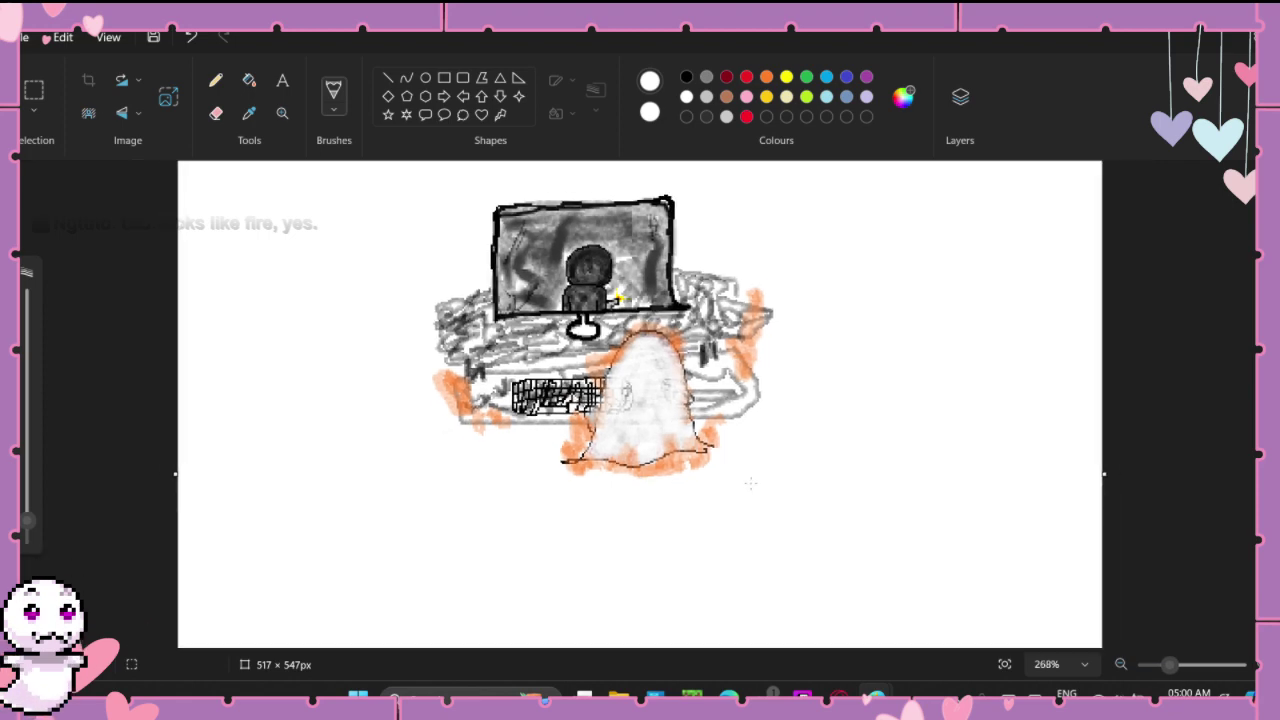
pyautogui.scroll(-3, 750, 483)
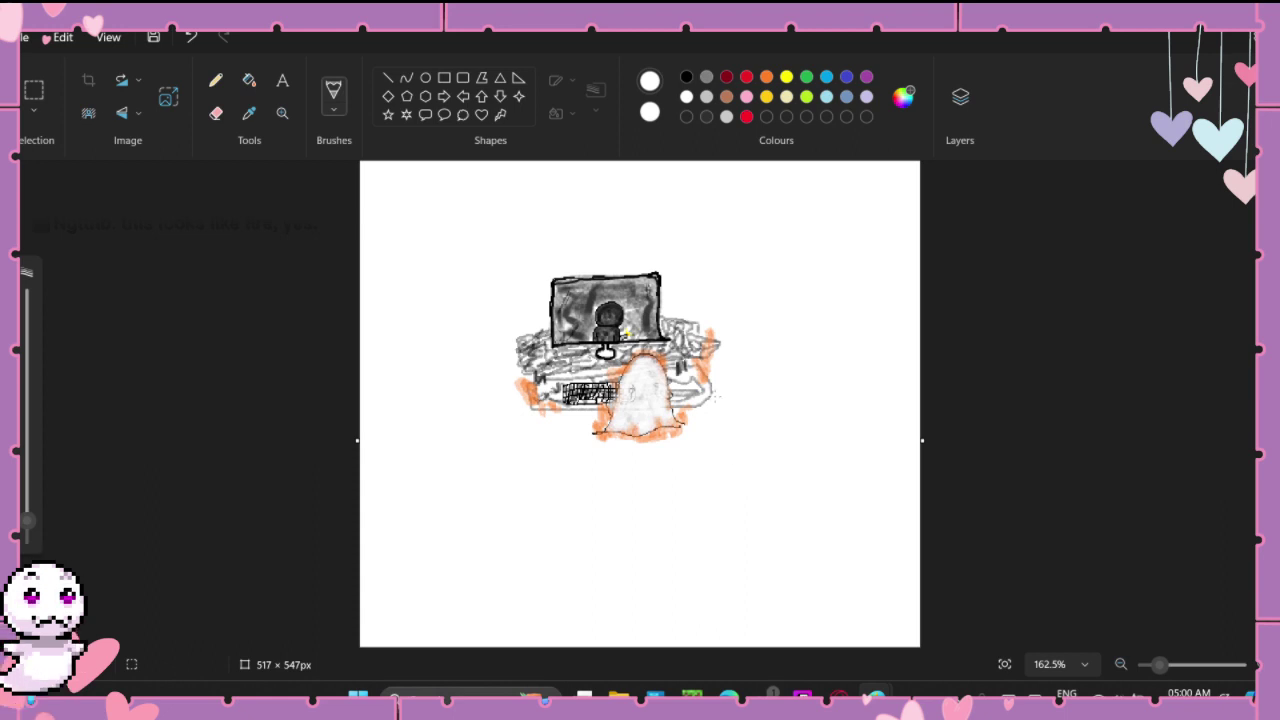
pyautogui.scroll(1, 640, 420)
pyautogui.scroll(1, 640, 420)
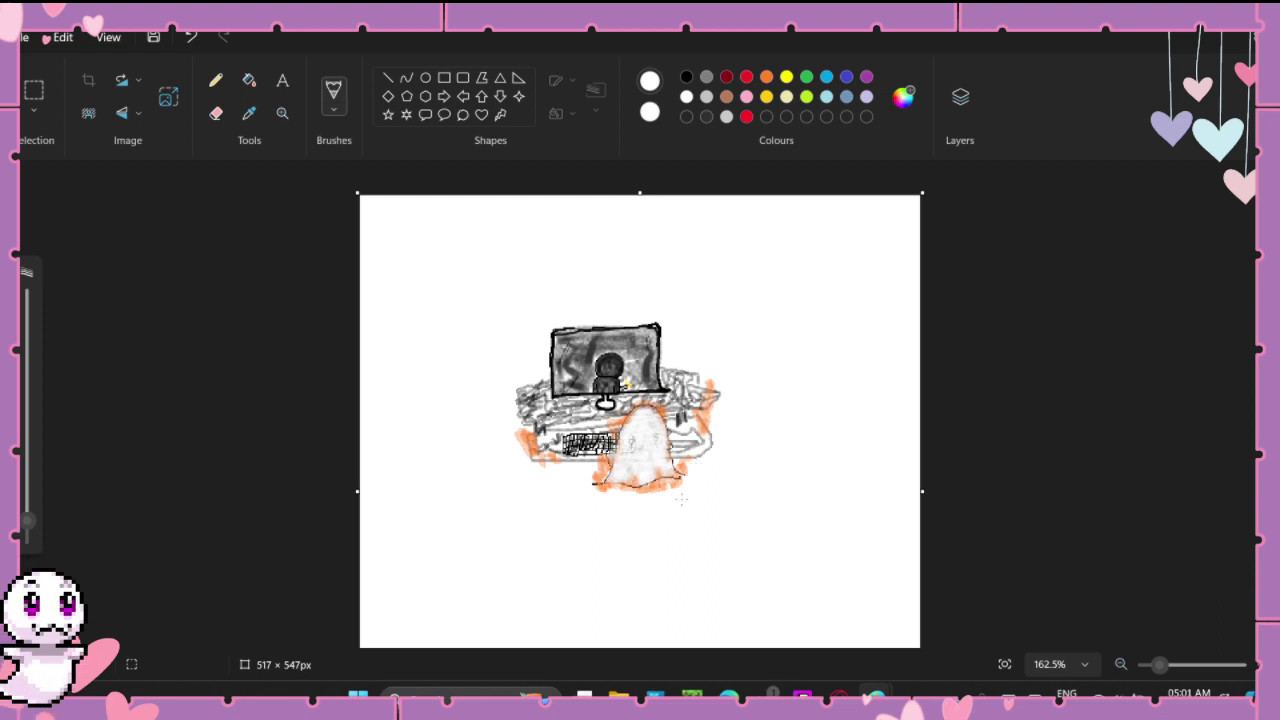
pyautogui.scroll(-2, 681, 498)
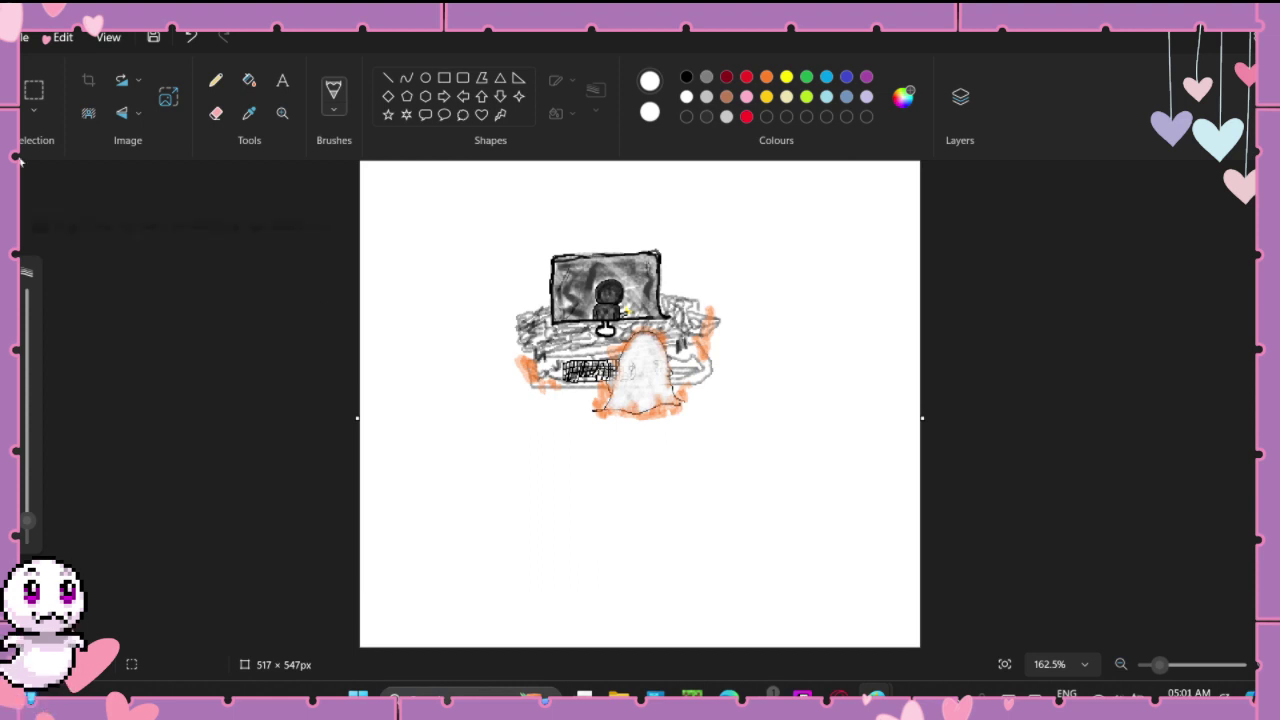
pyautogui.click(33, 92)
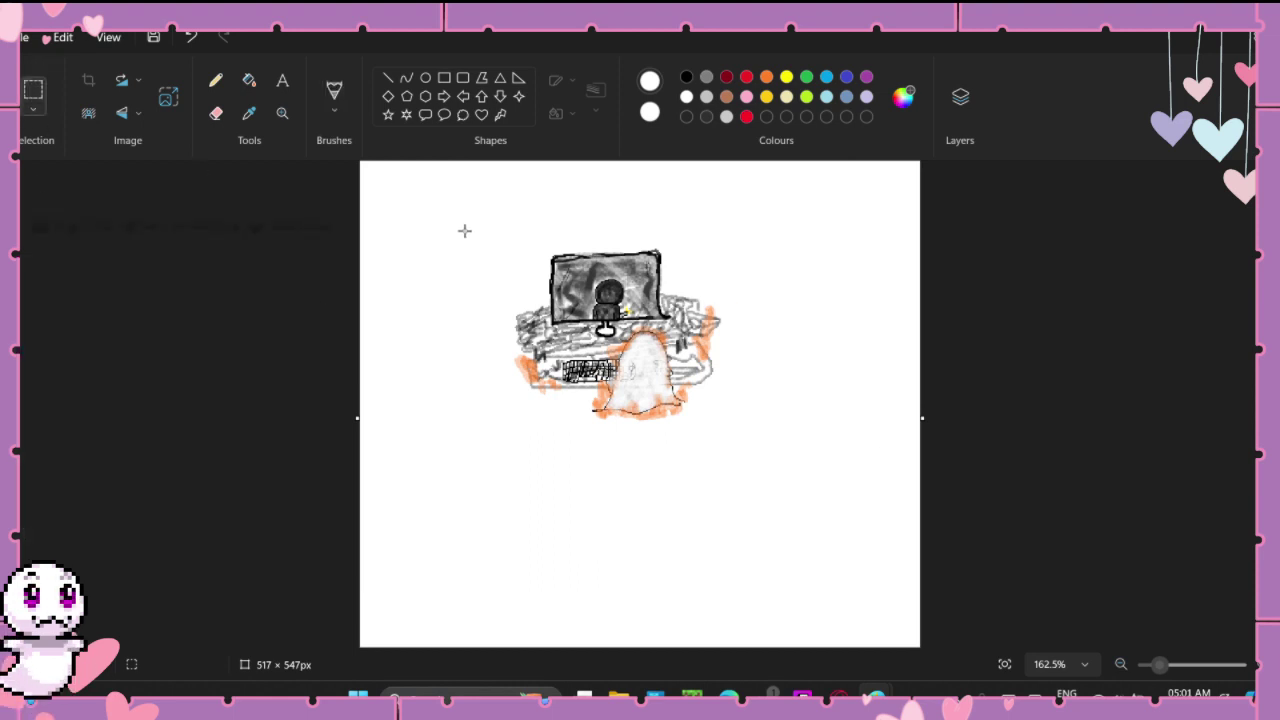
pyautogui.moveTo(464, 231)
pyautogui.mouseDown()
pyautogui.moveTo(857, 457)
pyautogui.moveTo(740, 463)
pyautogui.moveTo(734, 442)
pyautogui.moveTo(864, 583)
pyautogui.moveTo(918, 604)
pyautogui.moveTo(930, 626)
pyautogui.mouseUp()
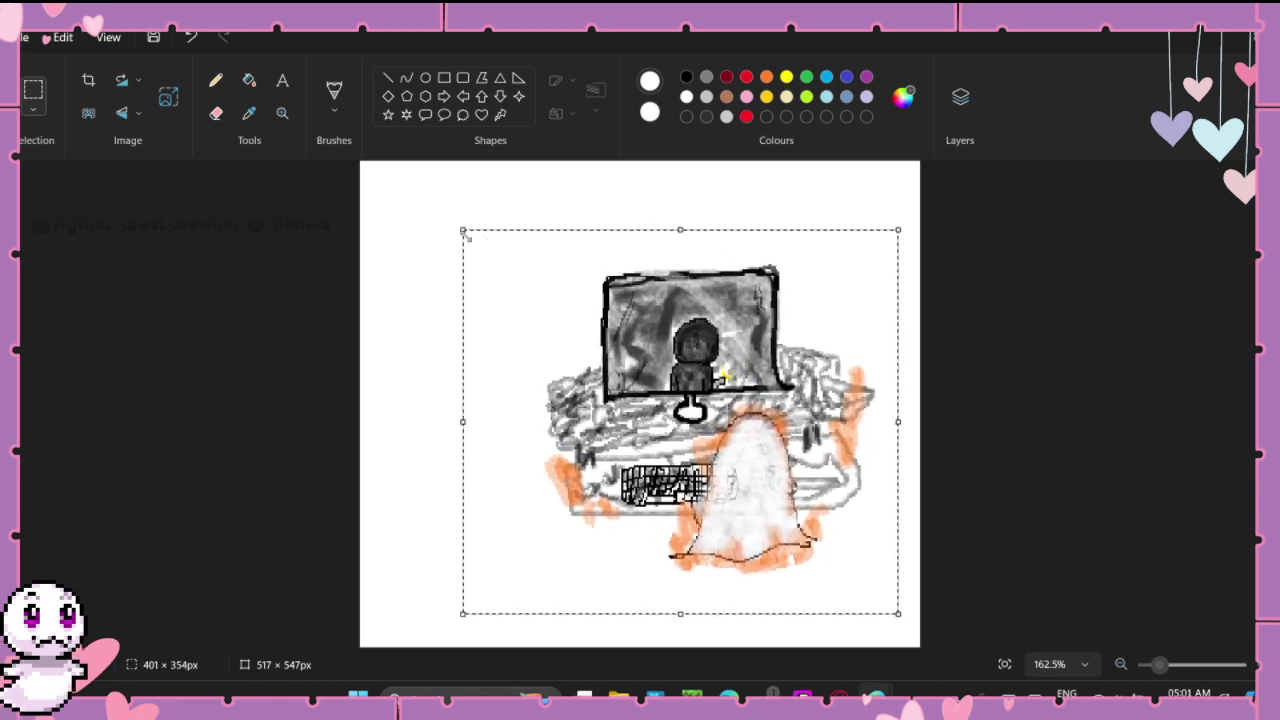
pyautogui.moveTo(461, 230)
pyautogui.mouseDown()
pyautogui.moveTo(383, 206)
pyautogui.moveTo(351, 147)
pyautogui.mouseUp()
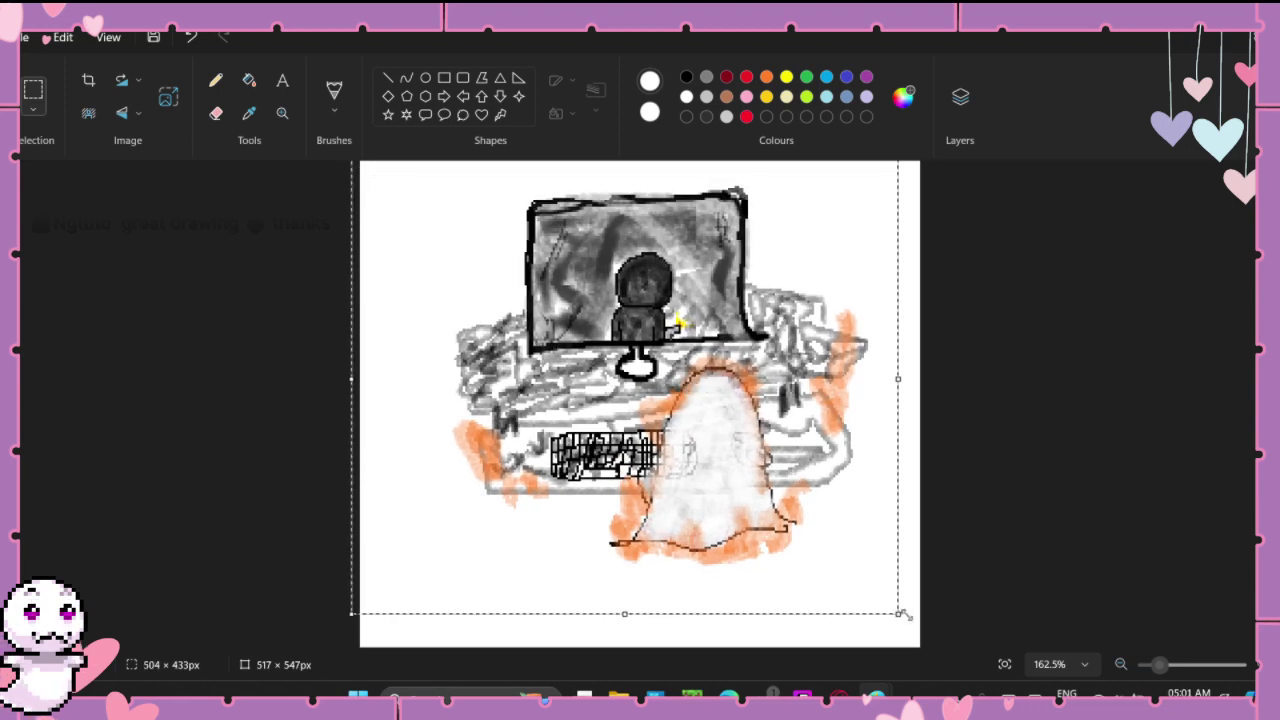
pyautogui.moveTo(900, 613); pyautogui.dragTo(926, 624)
pyautogui.click(1051, 543)
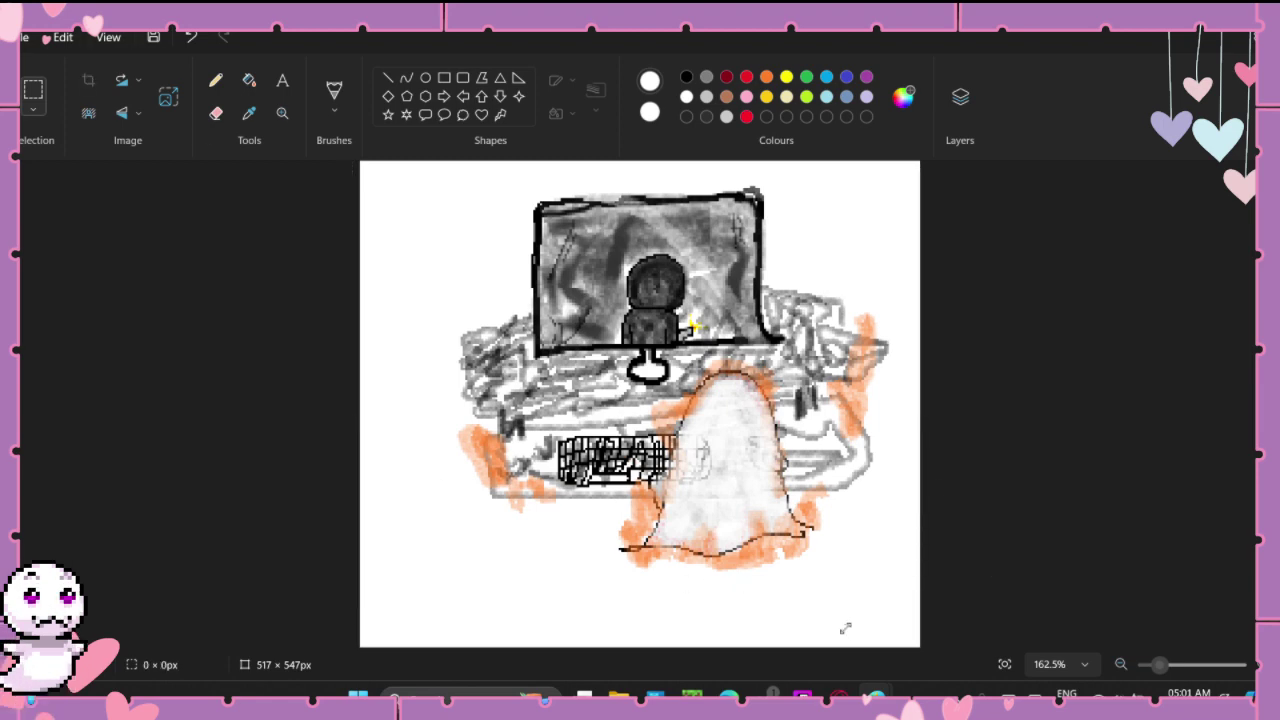
pyautogui.moveTo(845, 628); pyautogui.dragTo(848, 633)
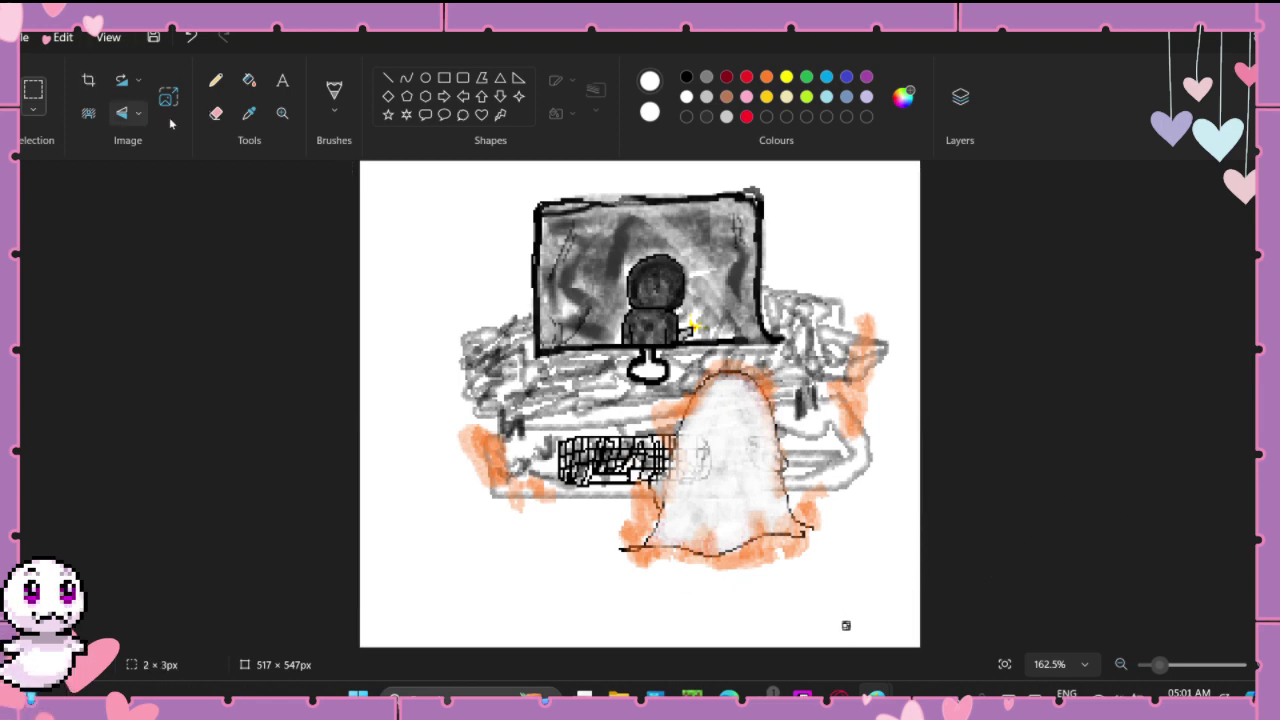
# Step: Handwrite the date 19/6/24 in black with the Pencil in the lower-right corner of the canvas
pyautogui.click(215, 80)
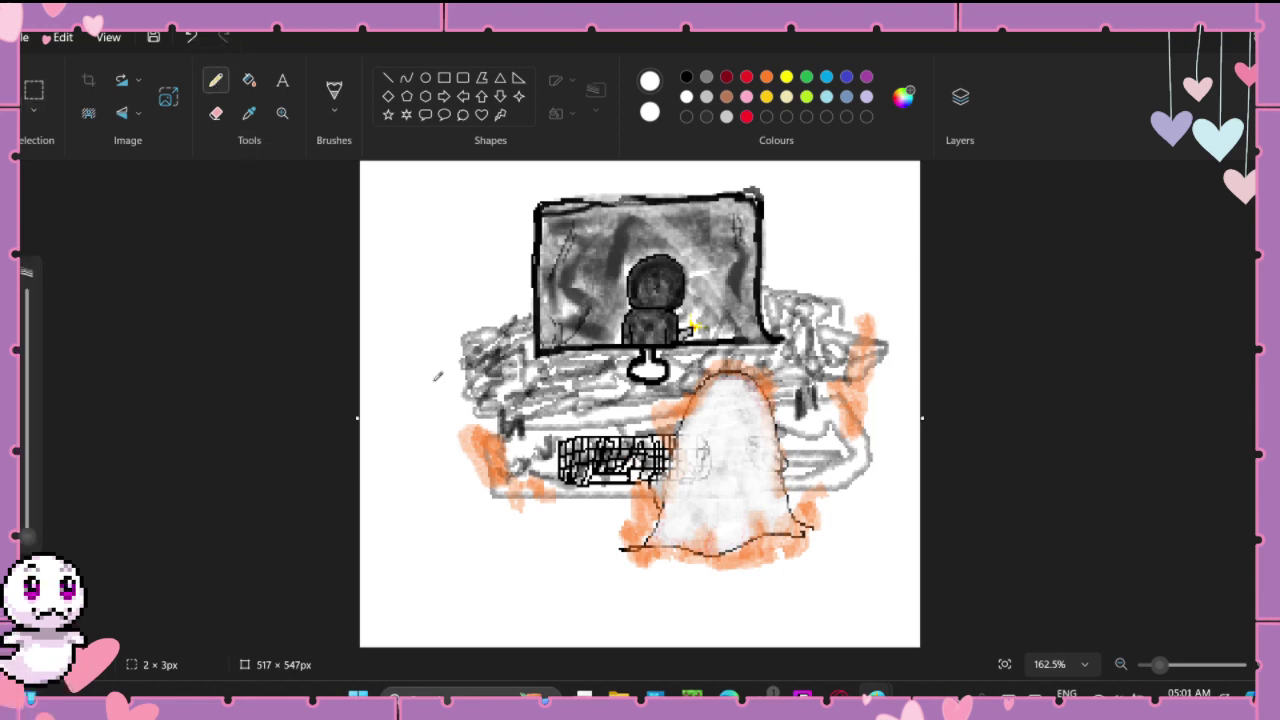
pyautogui.scroll(-3, 835, 550)
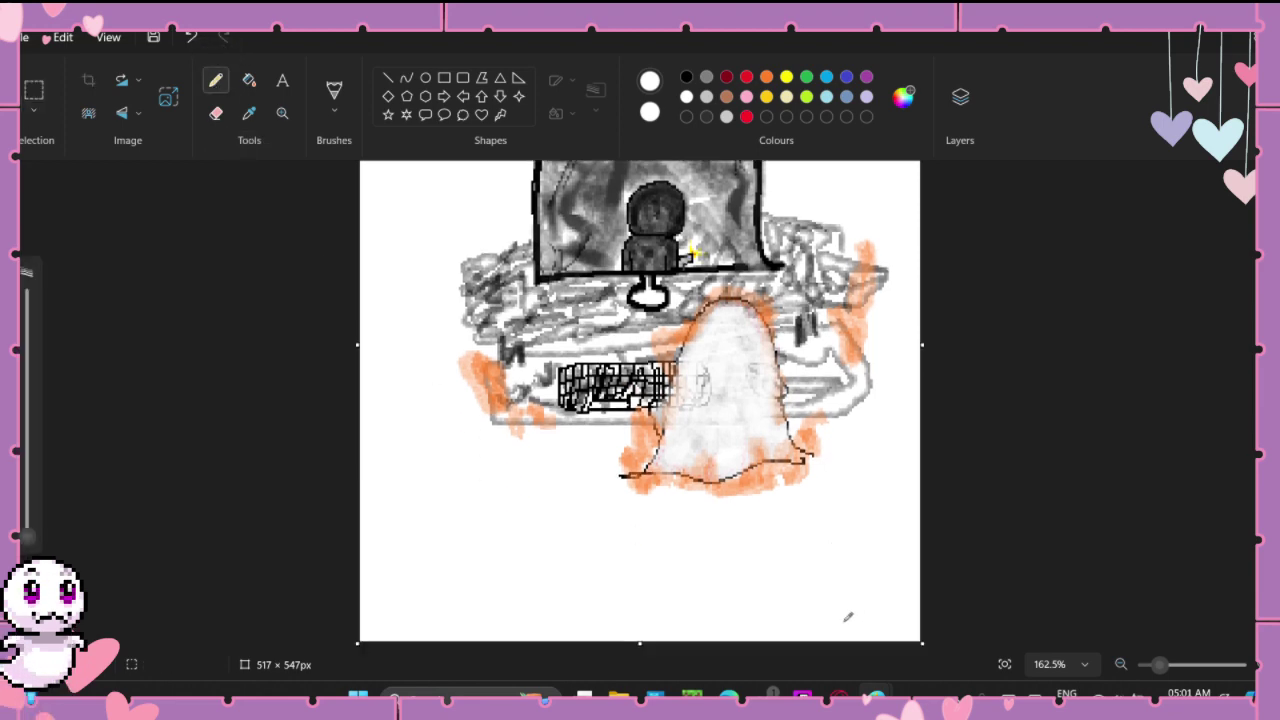
pyautogui.click(686, 80)
pyautogui.moveTo(840, 597)
pyautogui.mouseDown()
pyautogui.moveTo(862, 606)
pyautogui.moveTo(867, 590)
pyautogui.moveTo(872, 603)
pyautogui.moveTo(889, 590)
pyautogui.moveTo(884, 612)
pyautogui.moveTo(903, 590)
pyautogui.moveTo(909, 608)
pyautogui.mouseUp()
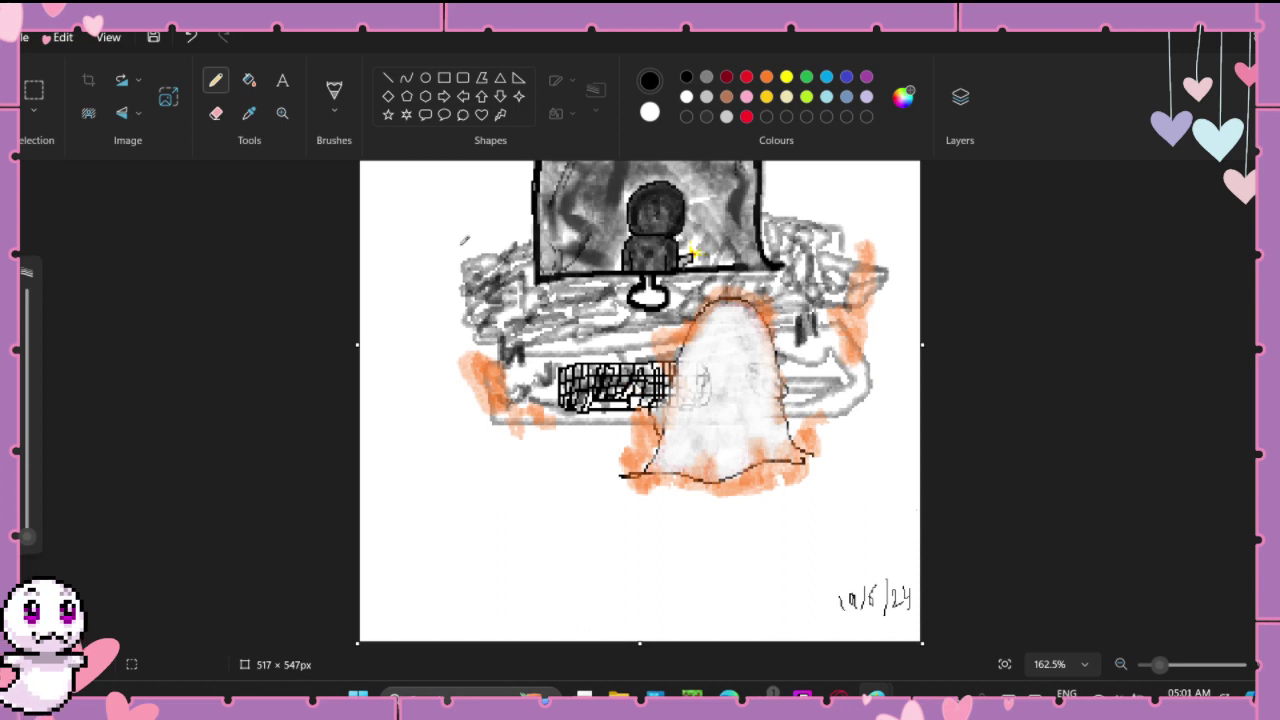
# Step: Save the picture as a PNG named "Raging ghost CoF" in the doodle redeems folder
pyautogui.click(24, 38)
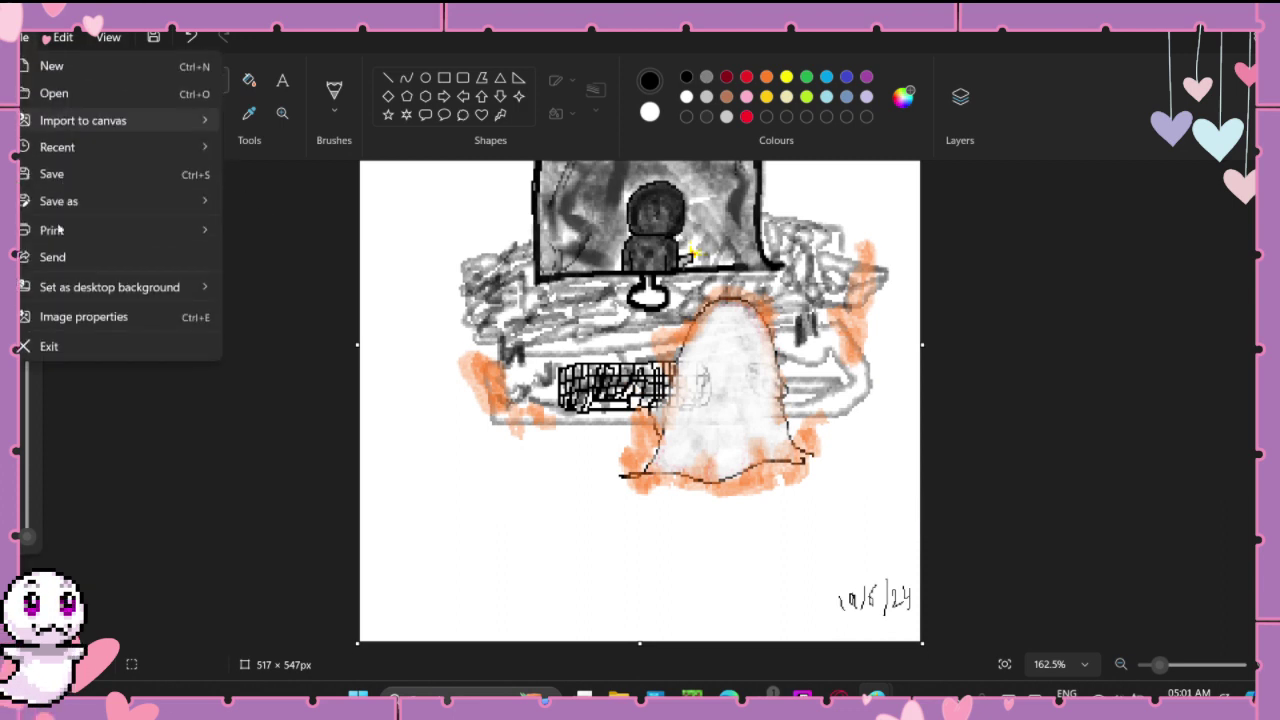
pyautogui.click(323, 171)
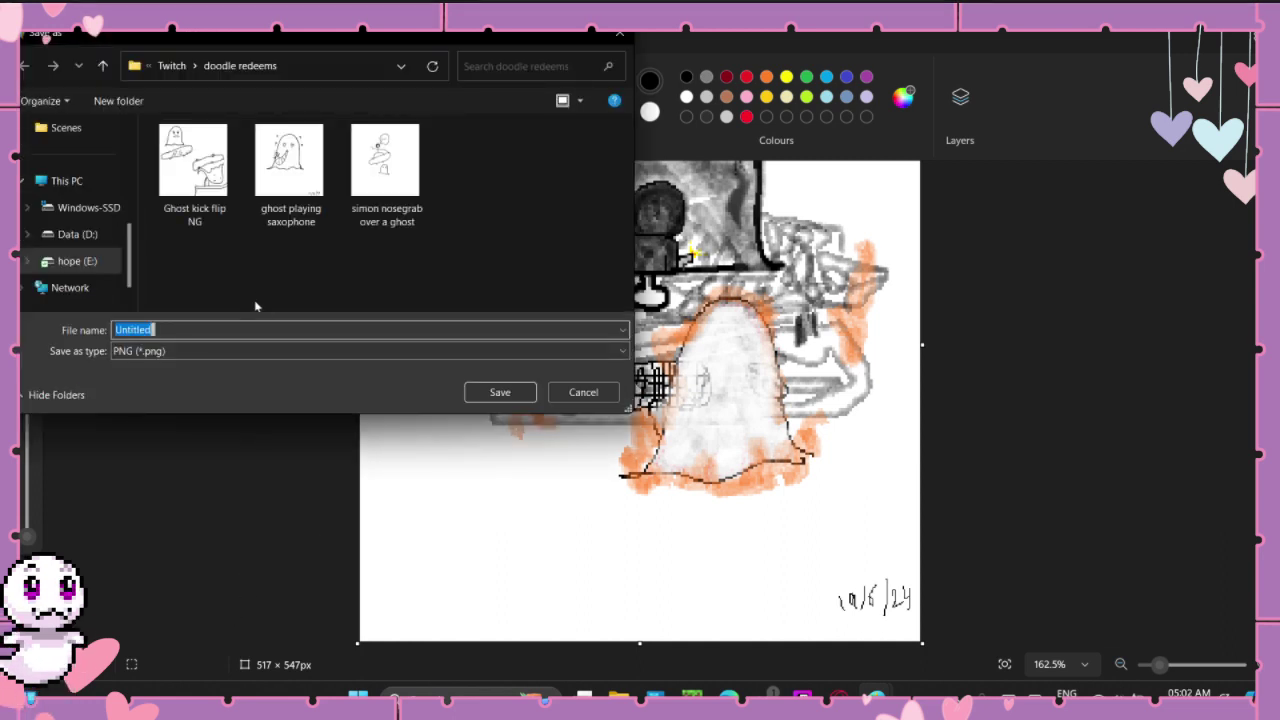
pyautogui.press('BackSpace')
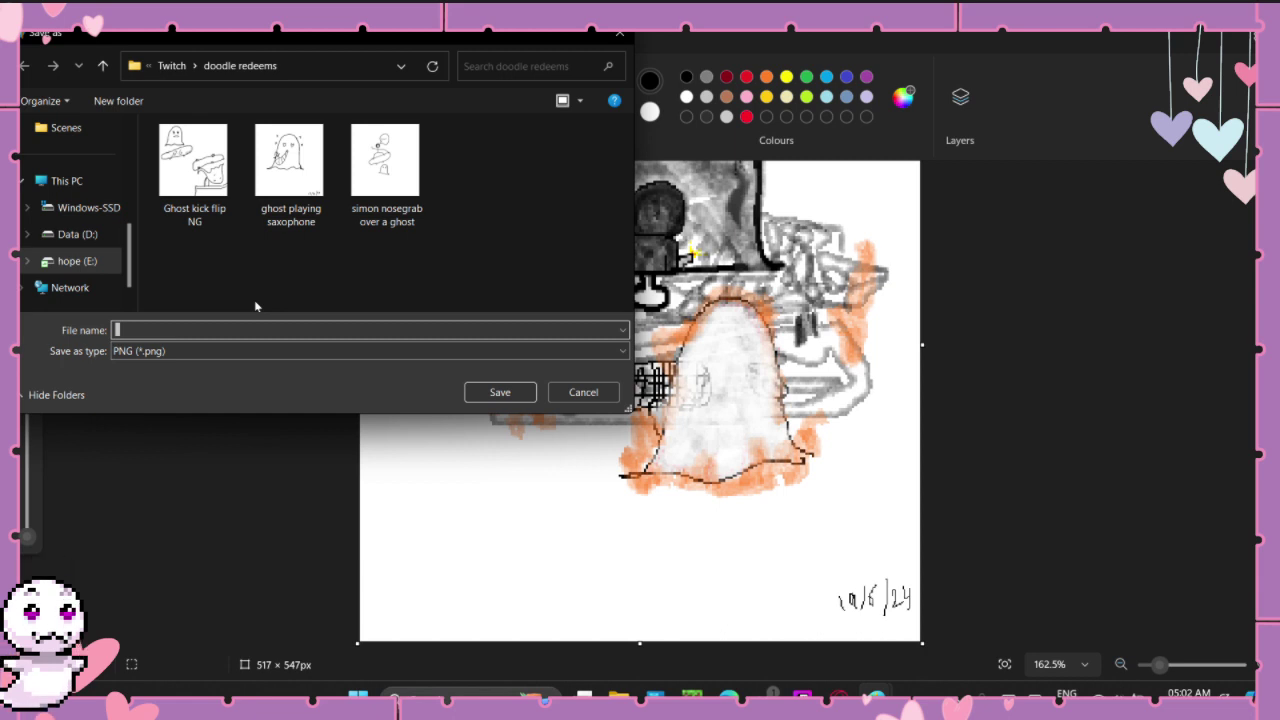
pyautogui.write('Ran')
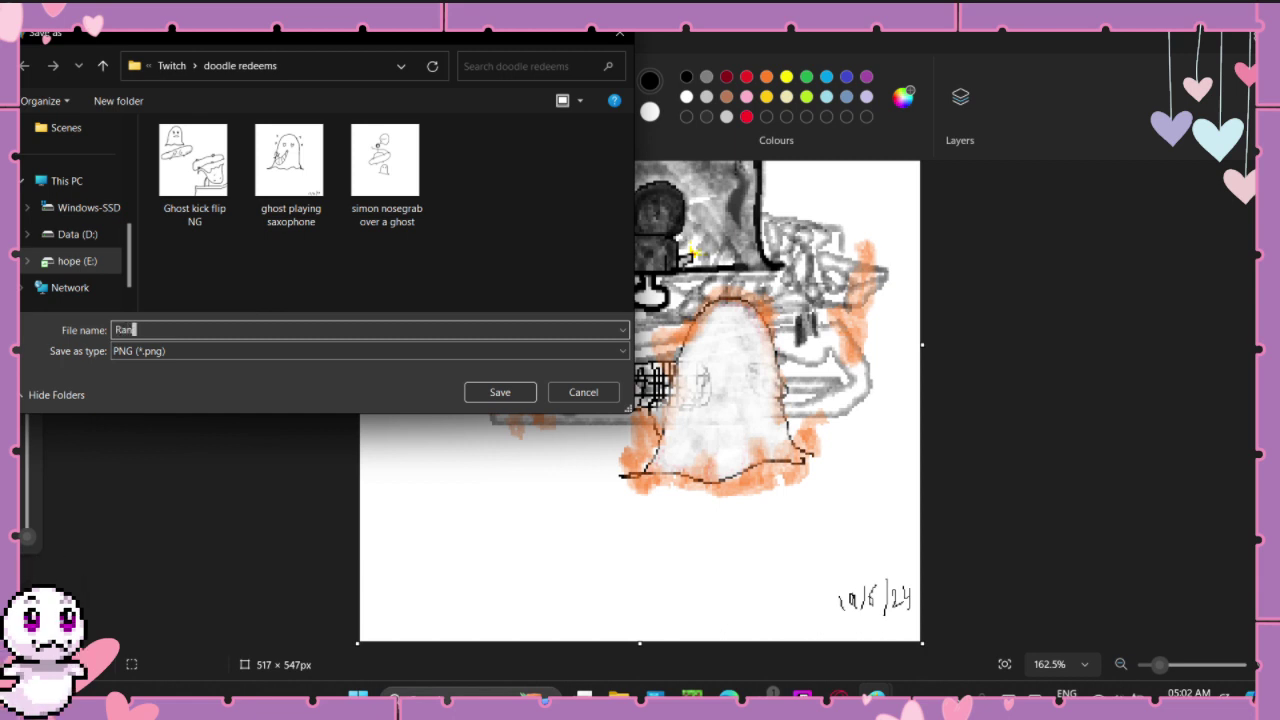
pyautogui.press('BackSpace')
pyautogui.write('ging ghost c')
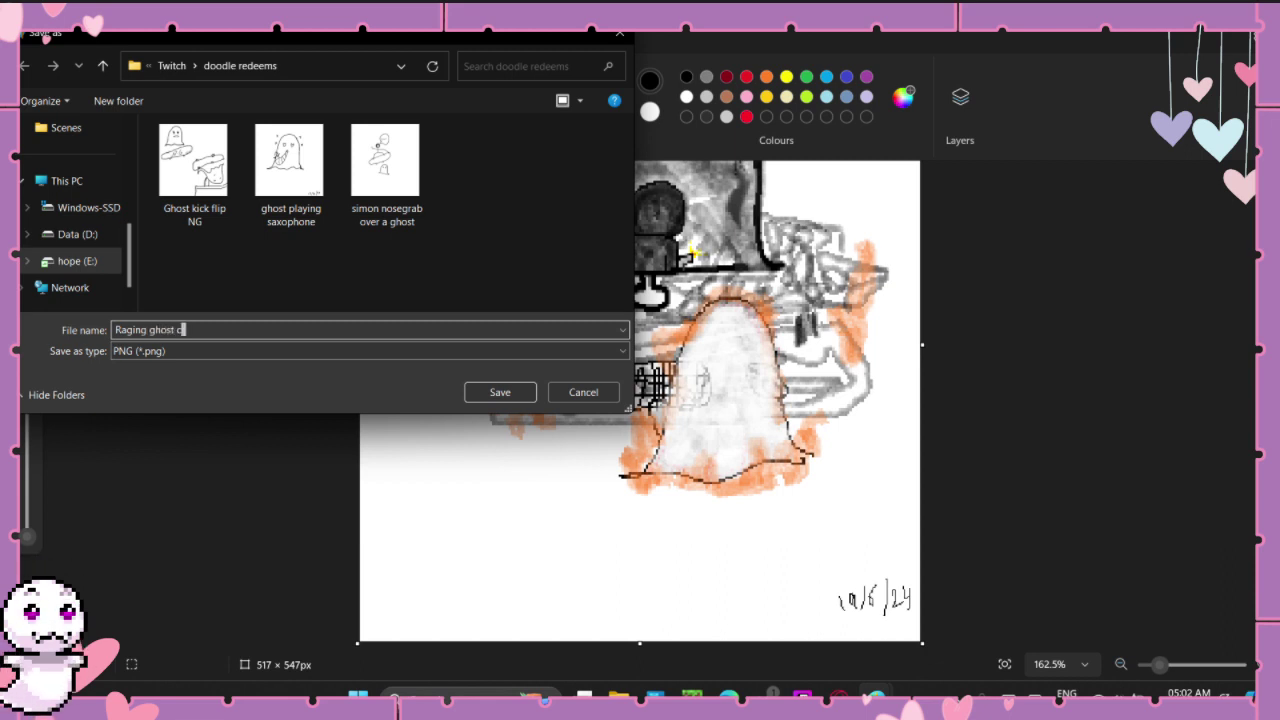
pyautogui.press('BackSpace')
pyautogui.write('CoF')
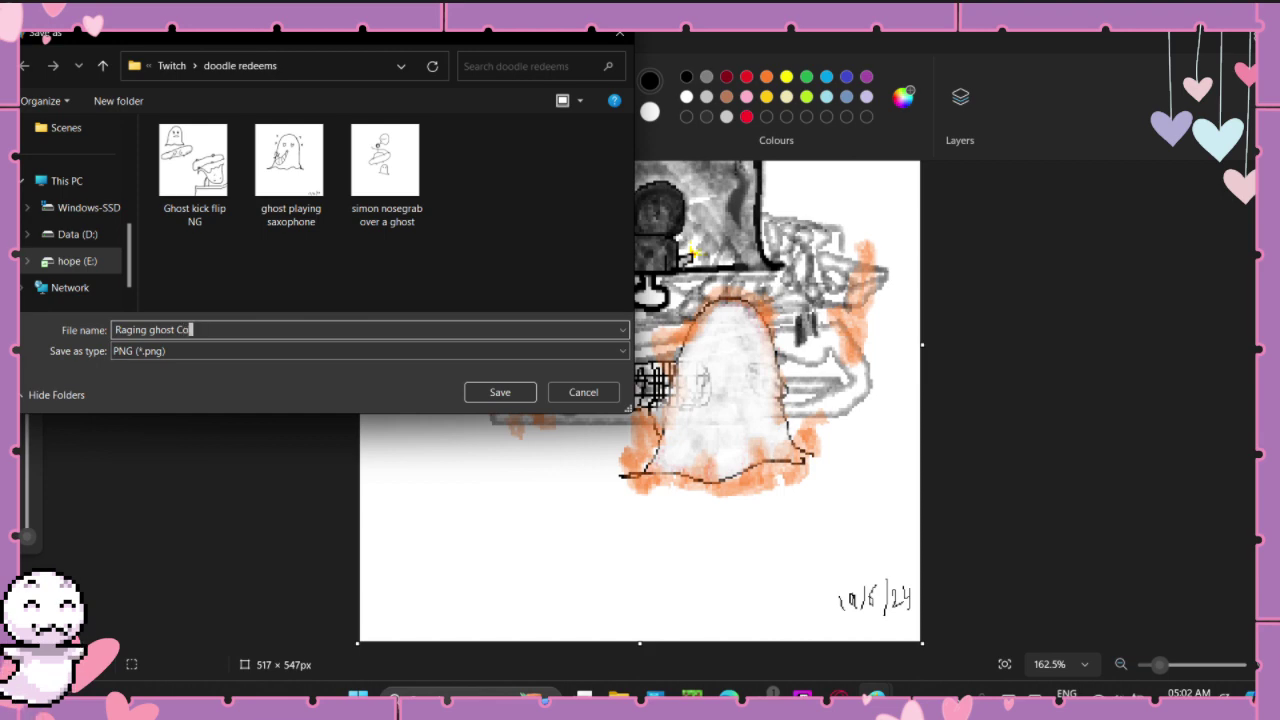
pyautogui.click(497, 393)
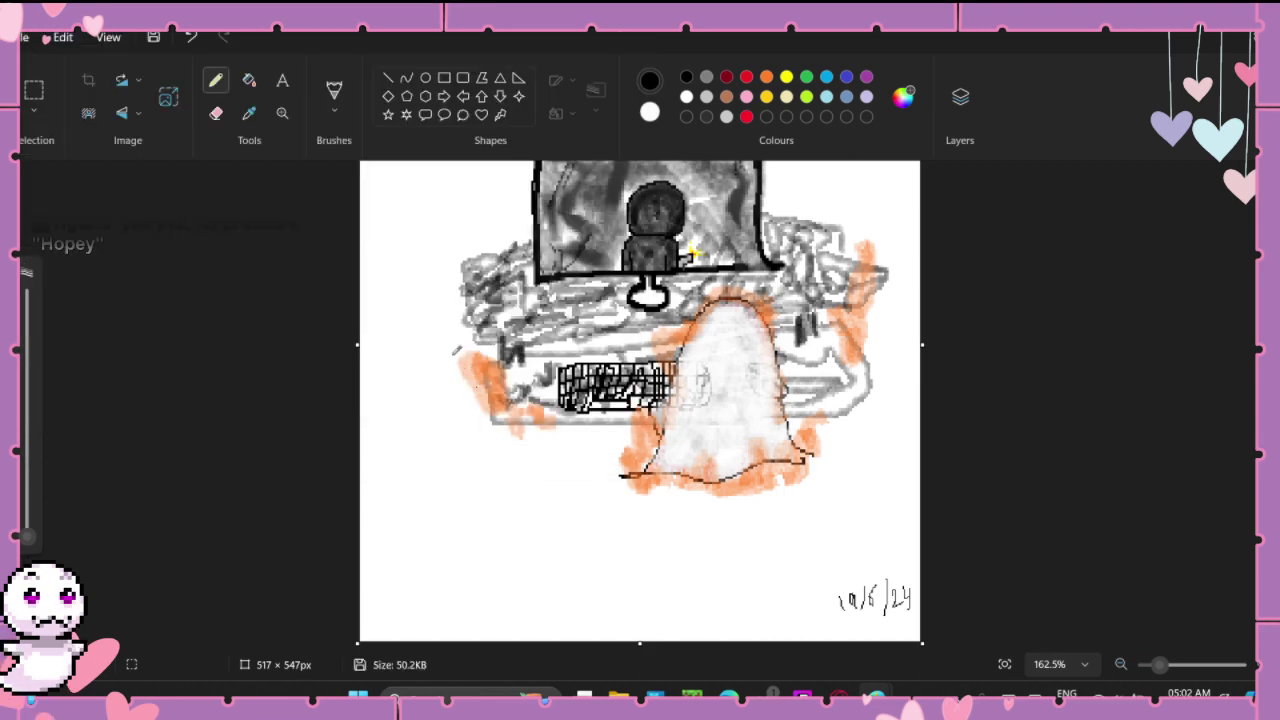
pyautogui.scroll(3, 922, 342)
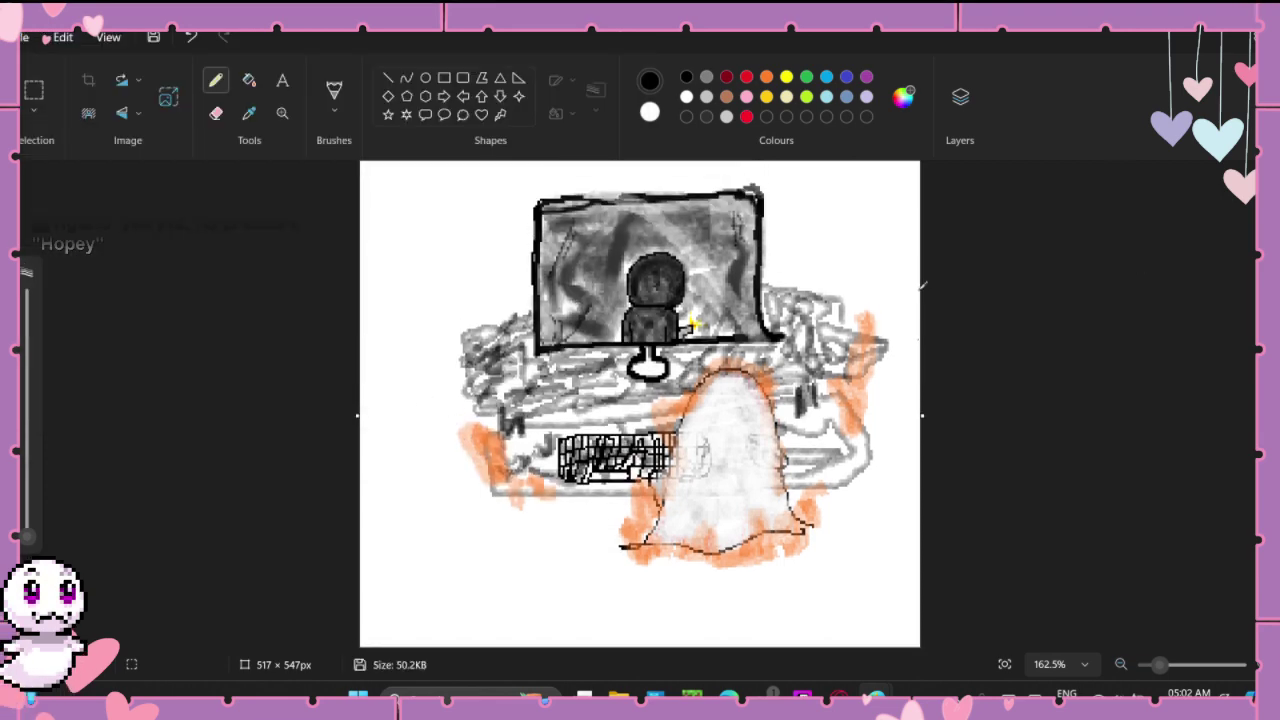
pyautogui.scroll(-1, 922, 342)
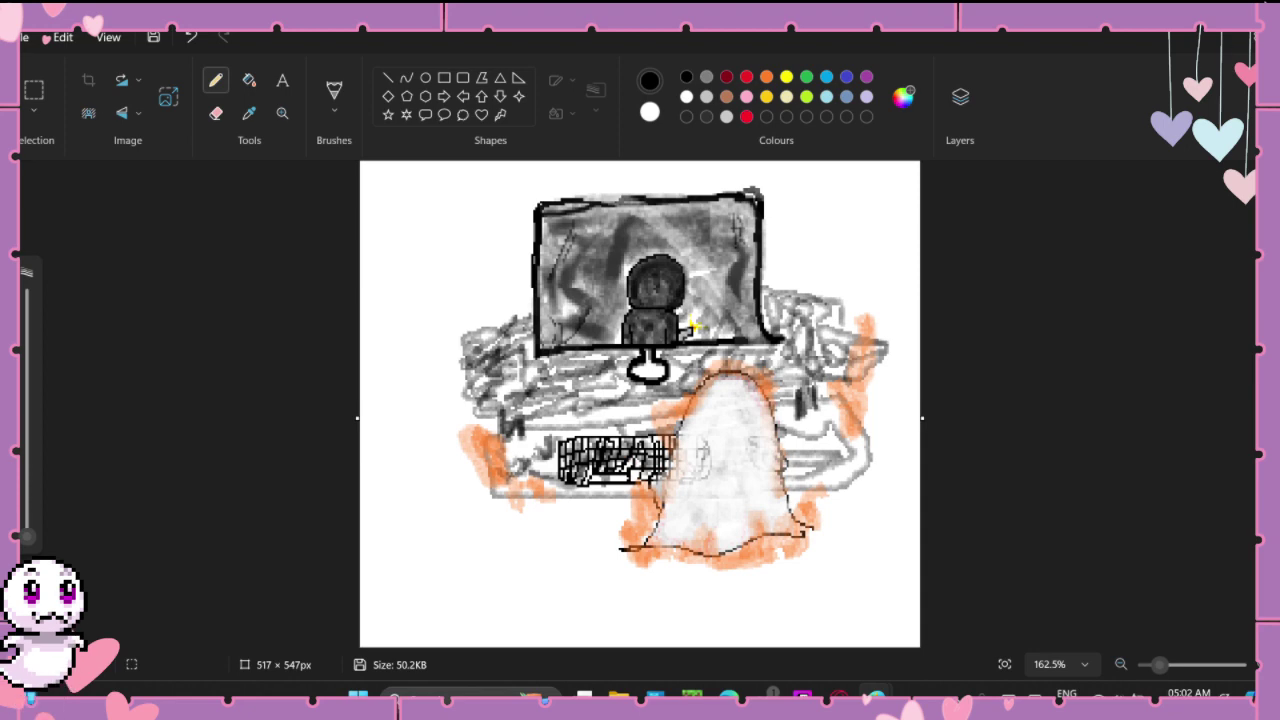
pyautogui.moveTo(840, 697)
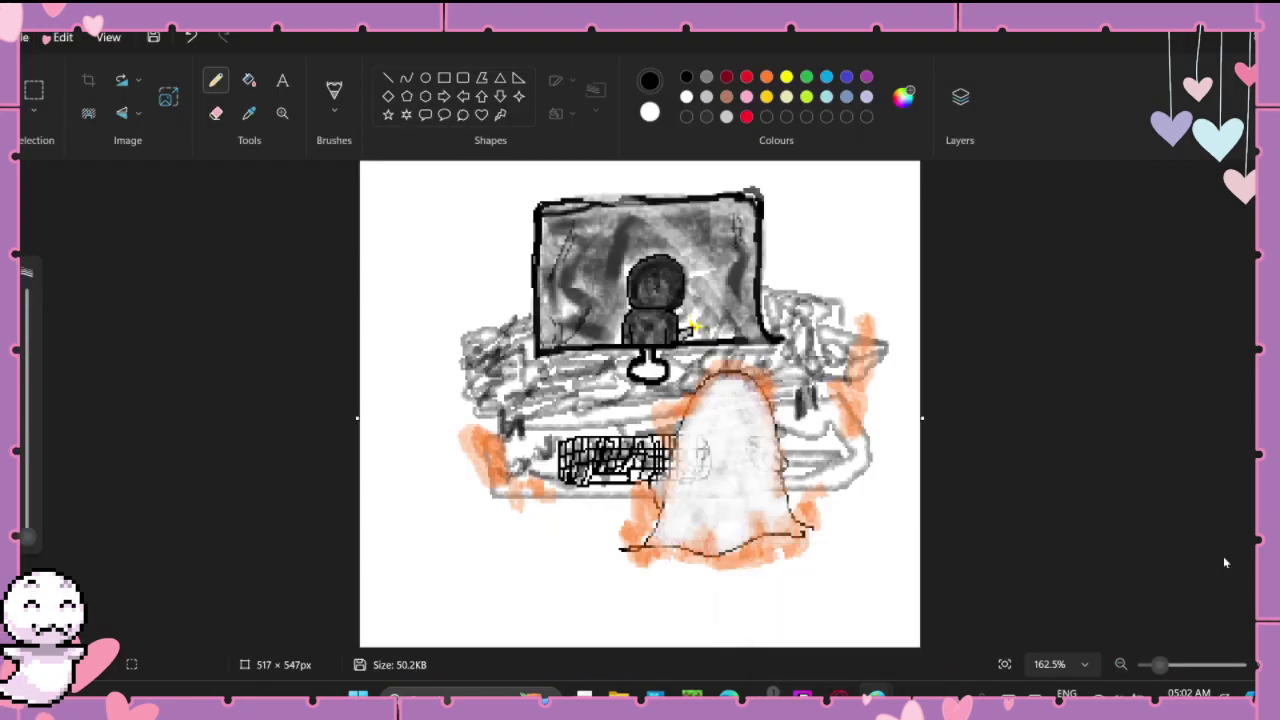
pyautogui.press('alt')
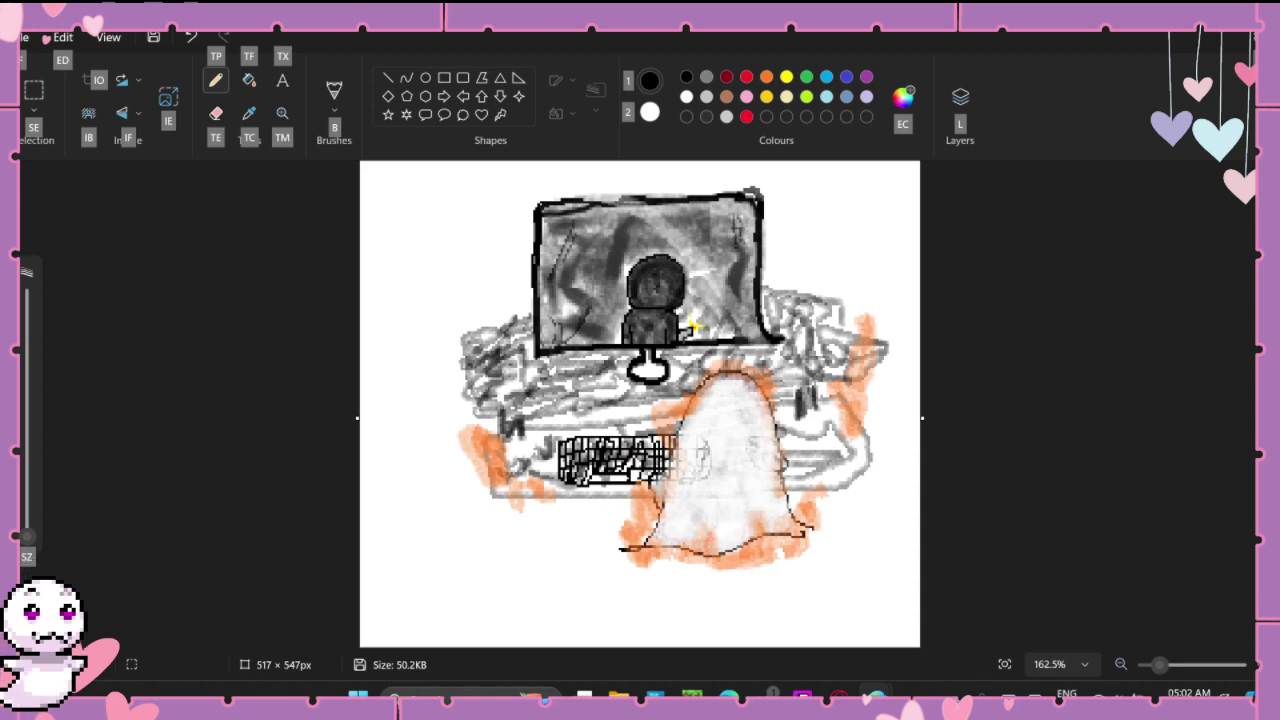